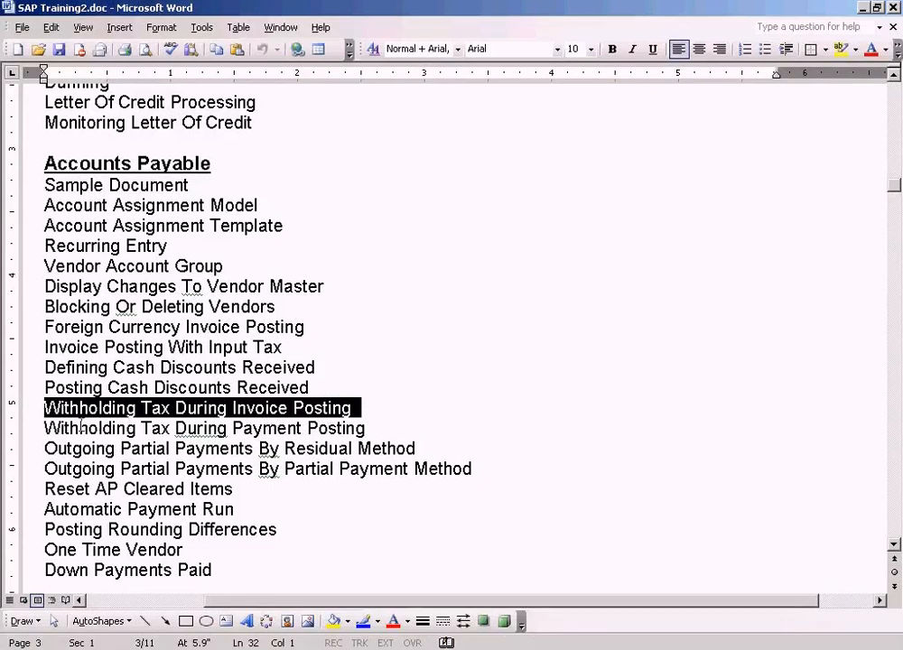
- Highlight the topics on withholding tax during payment posting and during invoice posting, one at a time, under Accounts Payable
{"action": "left_click_drag", "start_coordinate": [41, 428], "coordinate": [336, 429]}
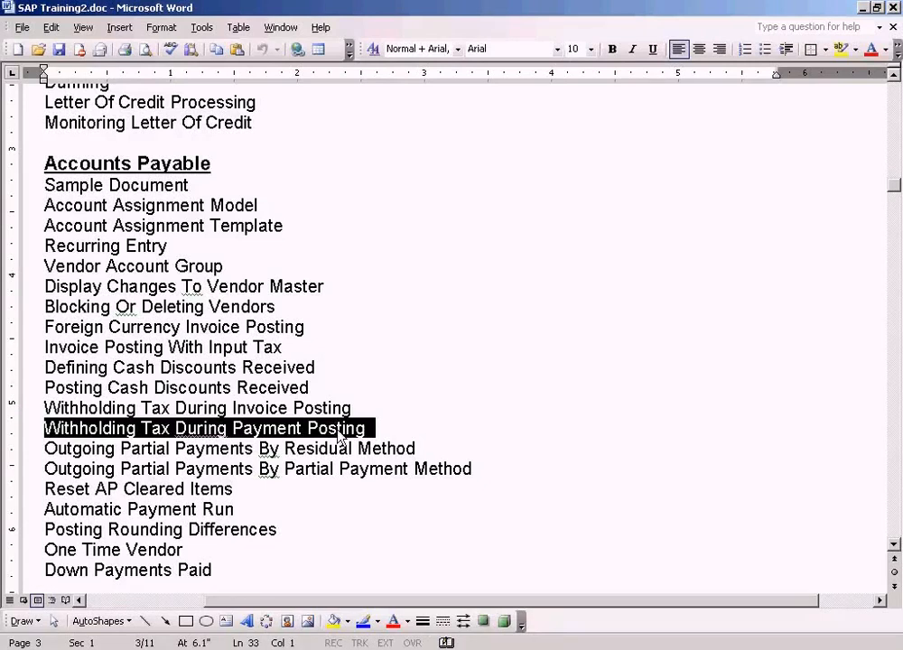
{"action": "left_click", "coordinate": [135, 408]}
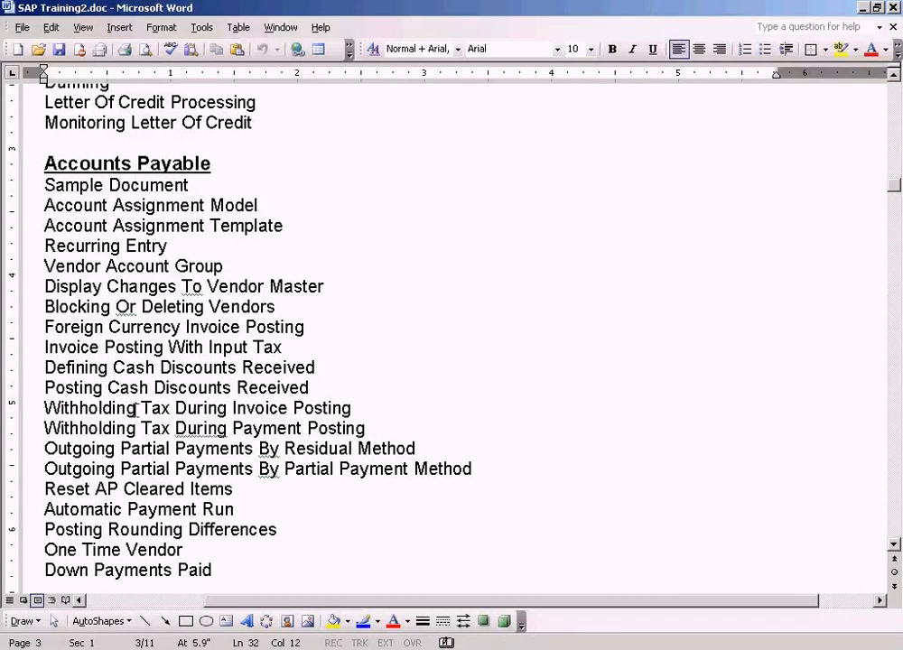
{"action": "left_click_drag", "start_coordinate": [371, 412], "coordinate": [71, 409]}
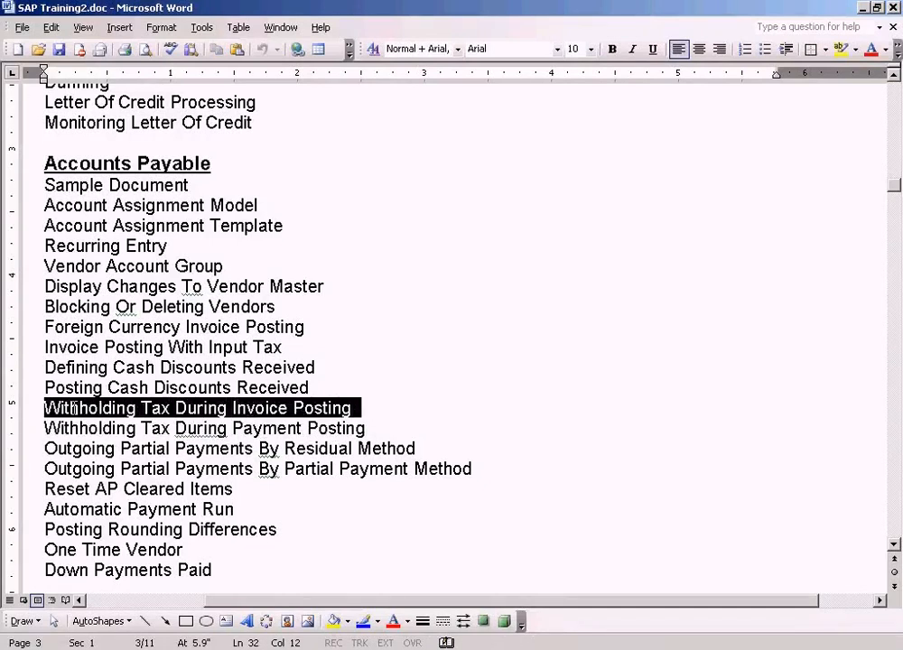
- Review the topic lists under the Accounts Receivable and Accounts Payable headings
{"action": "scroll", "coordinate": [154, 416], "scroll_direction": "up", "scroll_amount": 6}
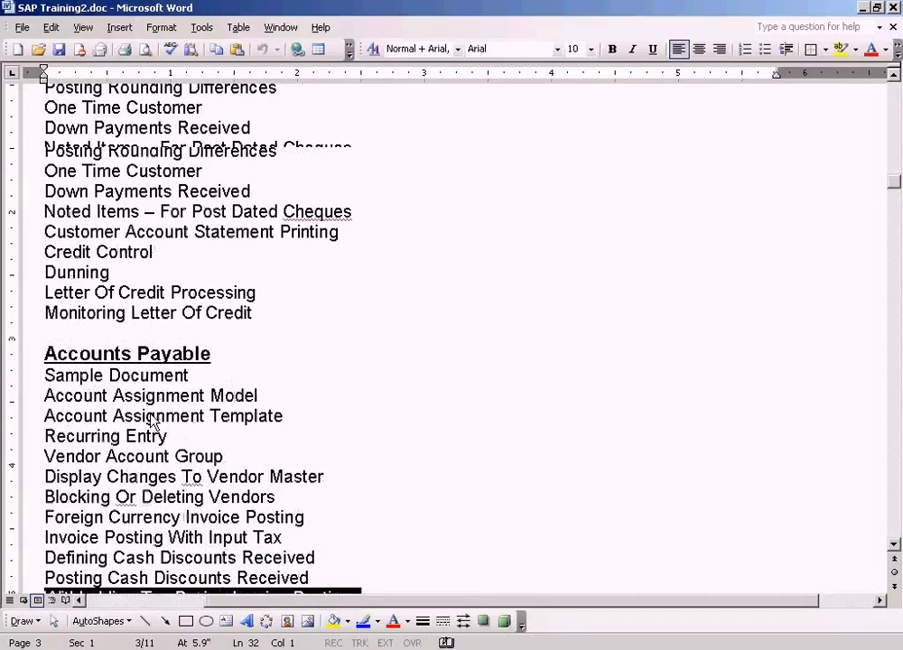
{"action": "scroll", "coordinate": [149, 411], "scroll_direction": "up", "scroll_amount": 1}
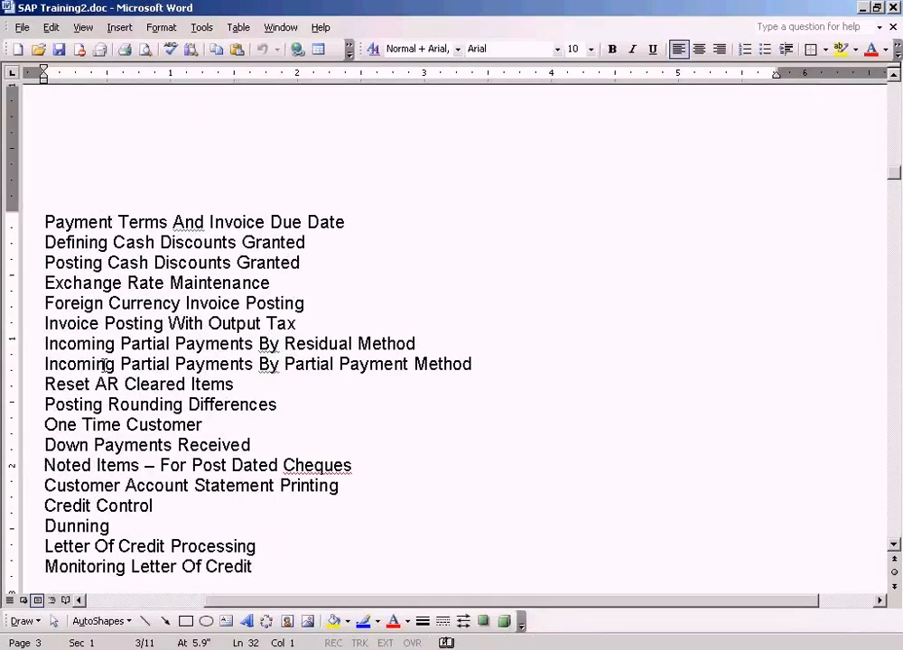
{"action": "scroll", "coordinate": [103, 365], "scroll_direction": "up", "scroll_amount": 4}
{"action": "scroll", "coordinate": [103, 365], "scroll_direction": "up", "scroll_amount": 4}
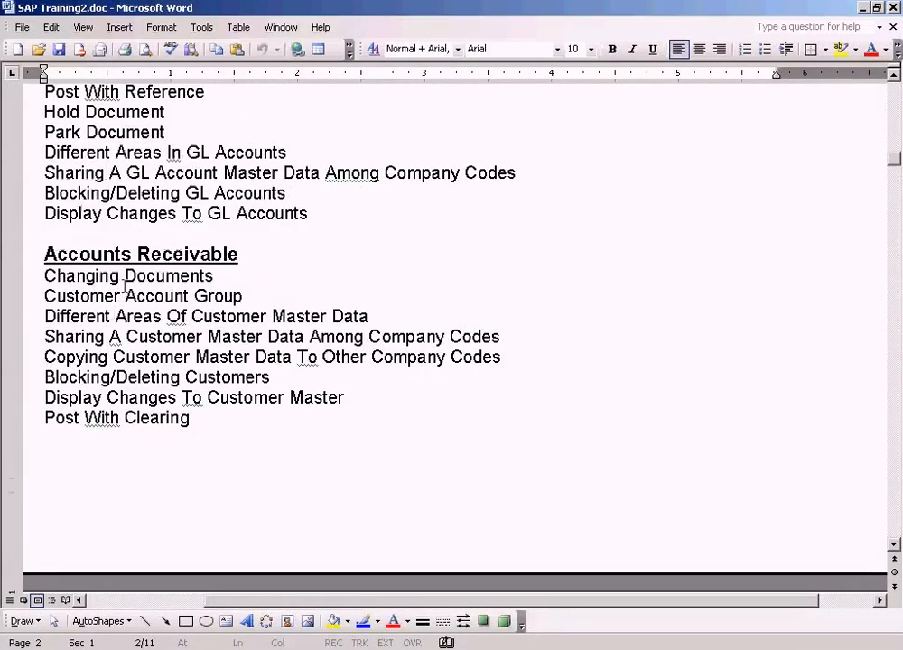
{"action": "left_click", "coordinate": [132, 253]}
{"action": "scroll", "coordinate": [112, 422], "scroll_direction": "down", "scroll_amount": 12}
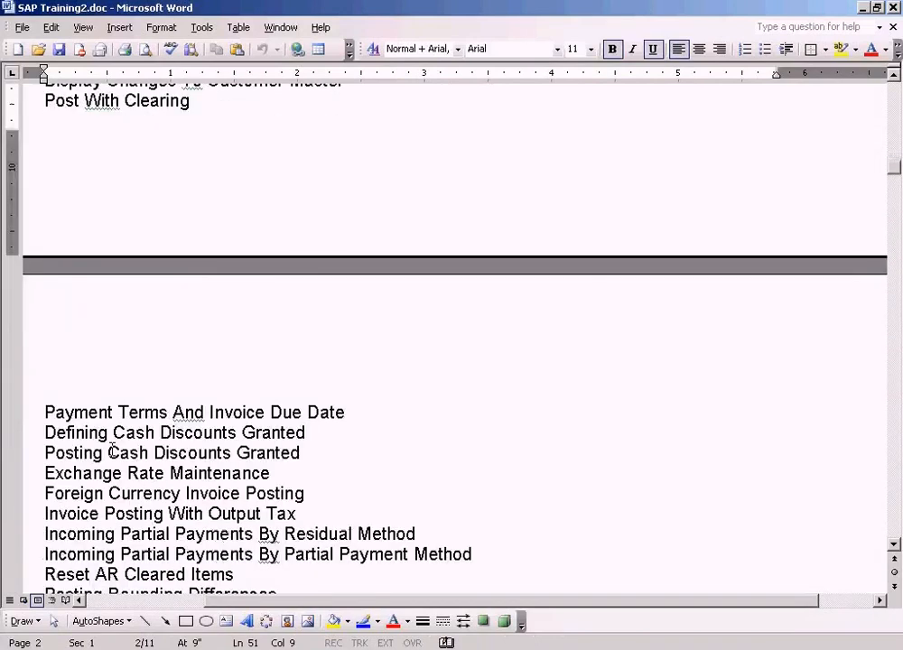
{"action": "scroll", "coordinate": [111, 449], "scroll_direction": "down", "scroll_amount": 2}
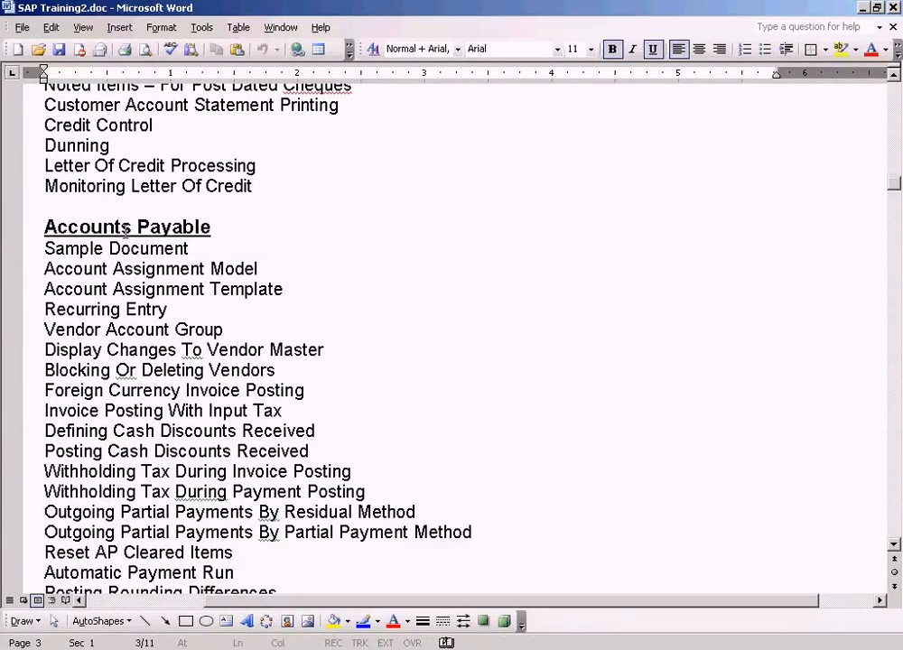
{"action": "left_click", "coordinate": [96, 182]}
{"action": "scroll", "coordinate": [144, 413], "scroll_direction": "down", "scroll_amount": 2}
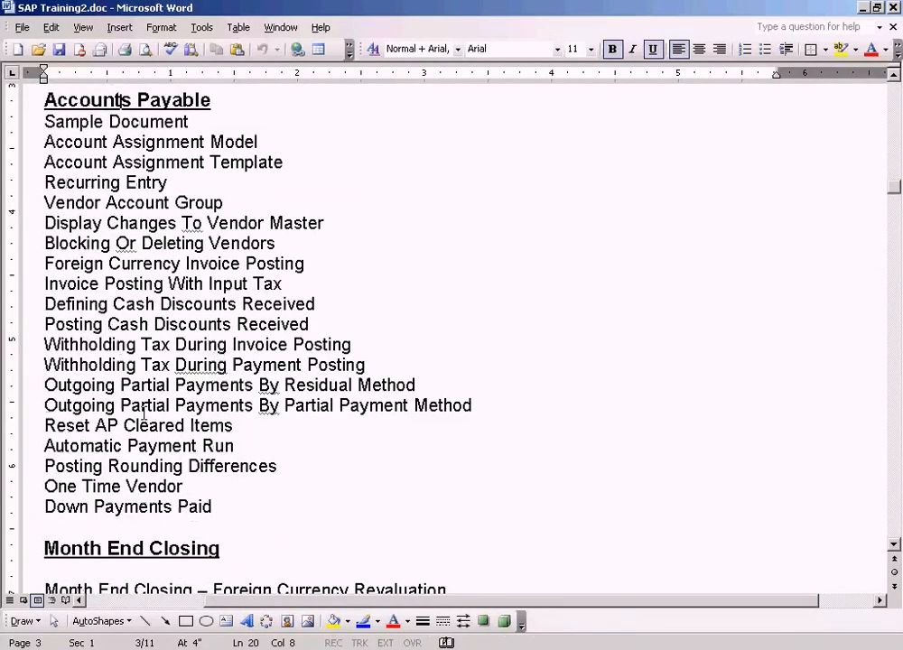
- Highlight both withholding tax topics together in the Accounts Payable list and clear the selection
{"action": "left_click", "coordinate": [197, 344]}
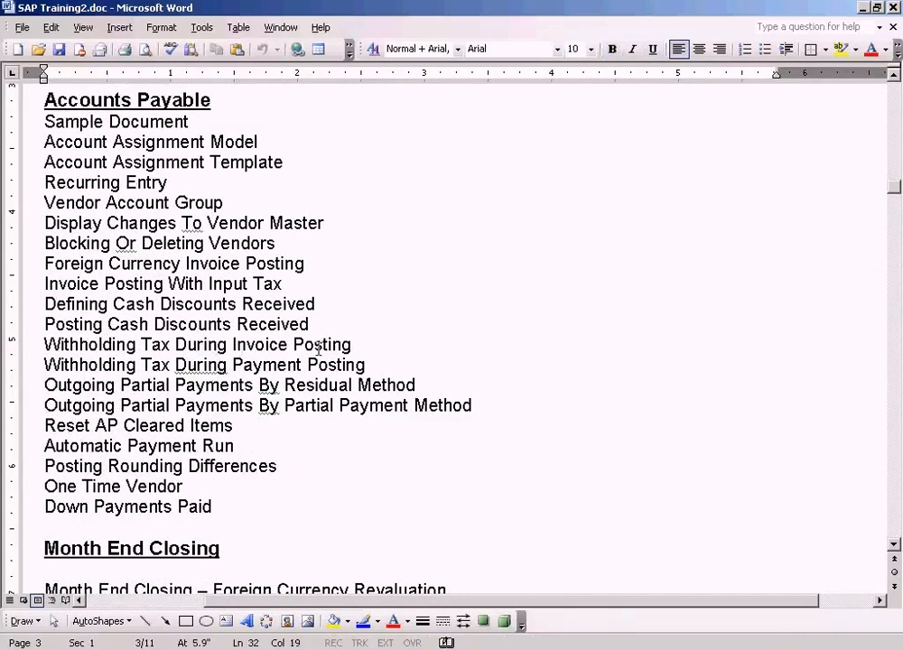
{"action": "left_click", "coordinate": [373, 365], "text": "shift"}
{"action": "left_click_drag", "start_coordinate": [173, 344], "coordinate": [91, 344]}
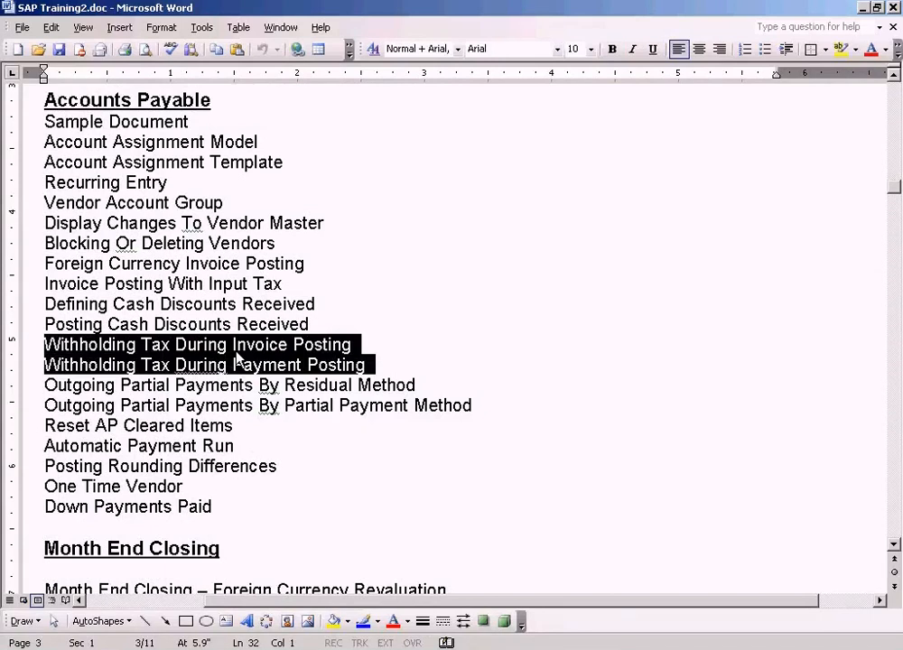
{"action": "left_click", "coordinate": [375, 345]}
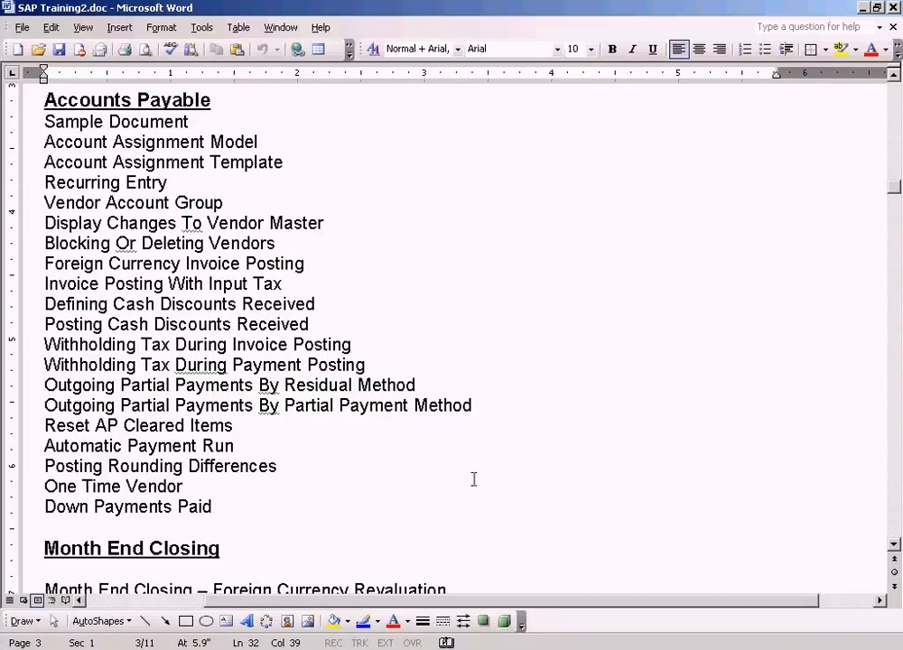
- Switch to the SAP Display IMG window and collapse the Basic Settings and Global Parameters for Company Code nodes
{"action": "left_click", "coordinate": [305, 649]}
{"action": "left_click", "coordinate": [301, 626]}
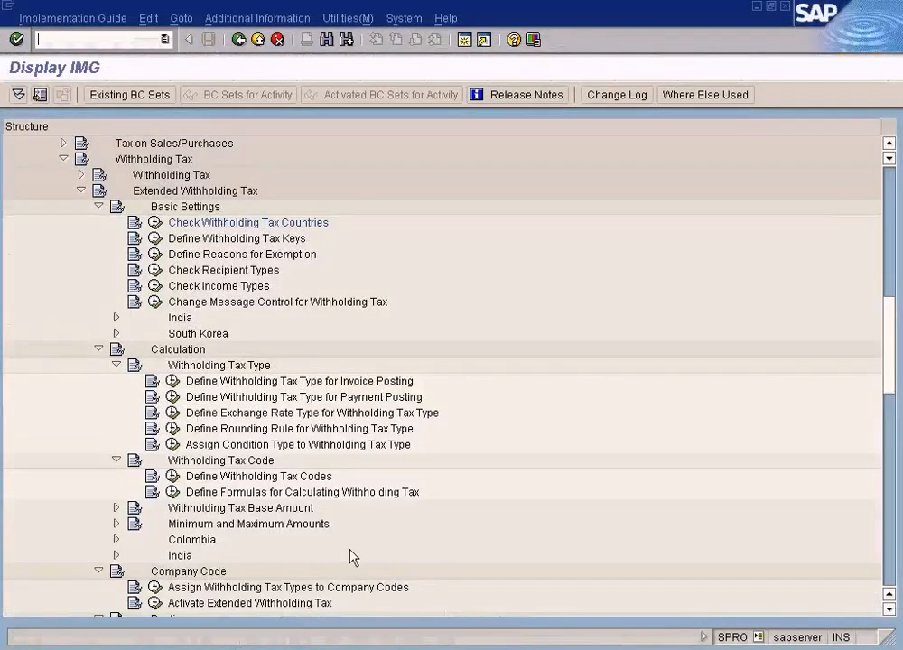
{"action": "left_click", "coordinate": [97, 207]}
{"action": "left_click", "coordinate": [888, 144]}
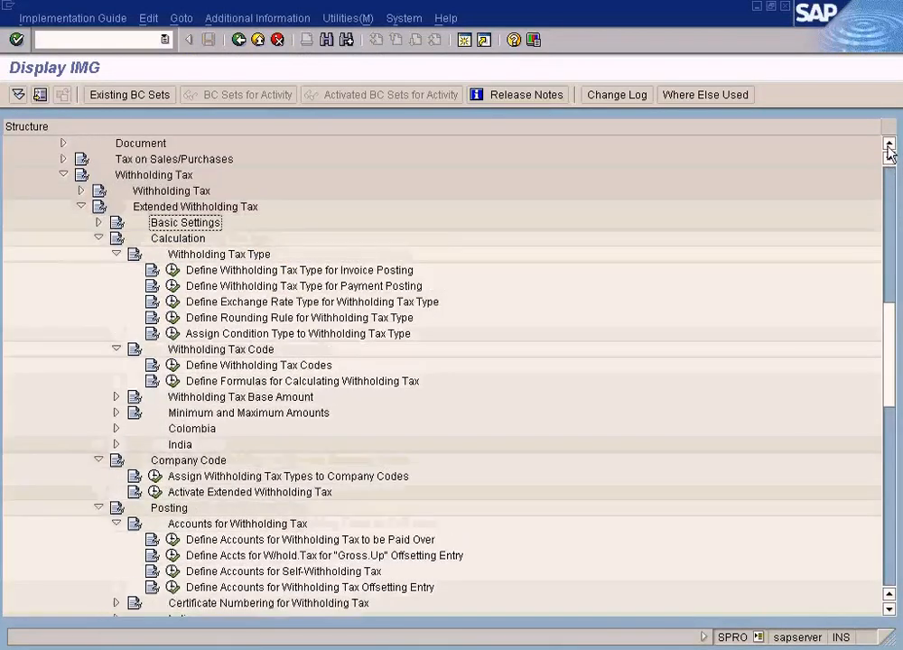
{"action": "left_click", "coordinate": [887, 145]}
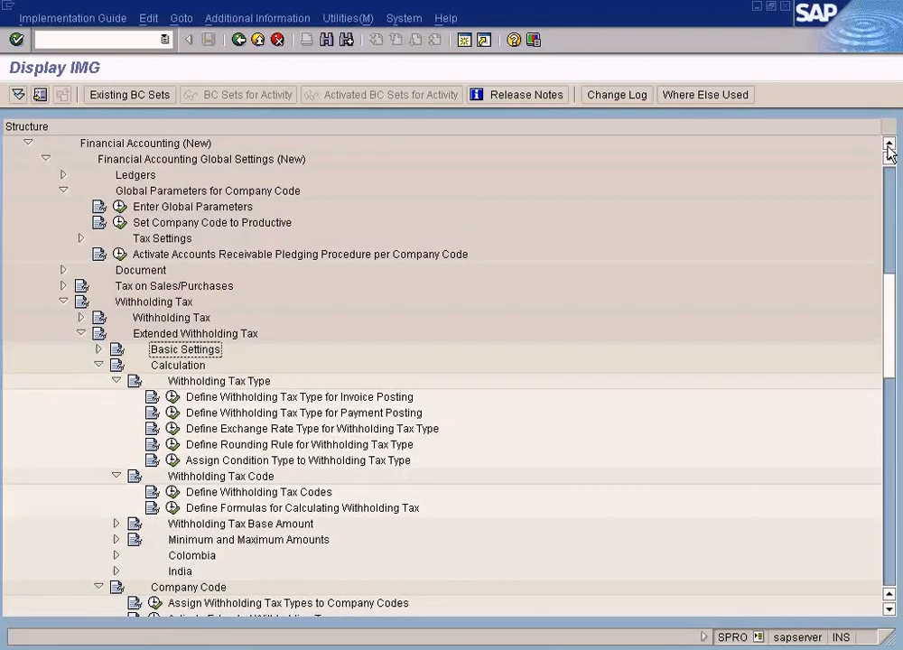
{"action": "left_click", "coordinate": [888, 146]}
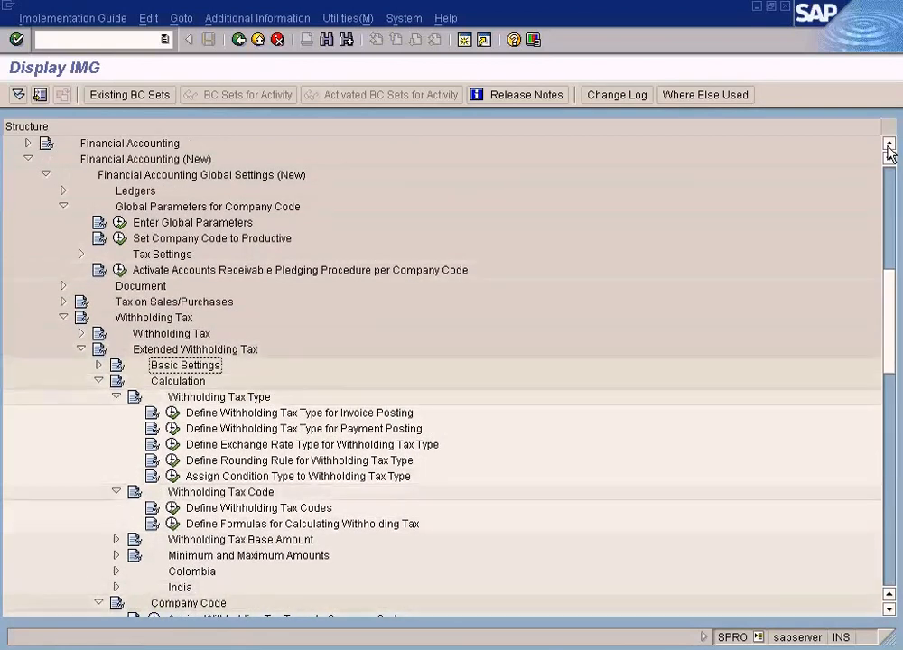
{"action": "left_click", "coordinate": [888, 145]}
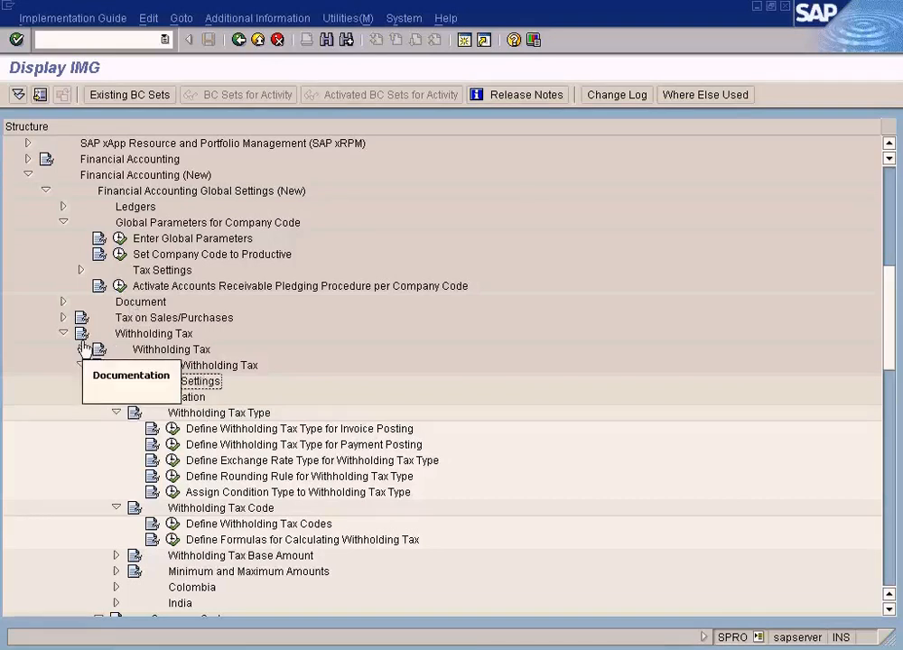
{"action": "left_click", "coordinate": [64, 223]}
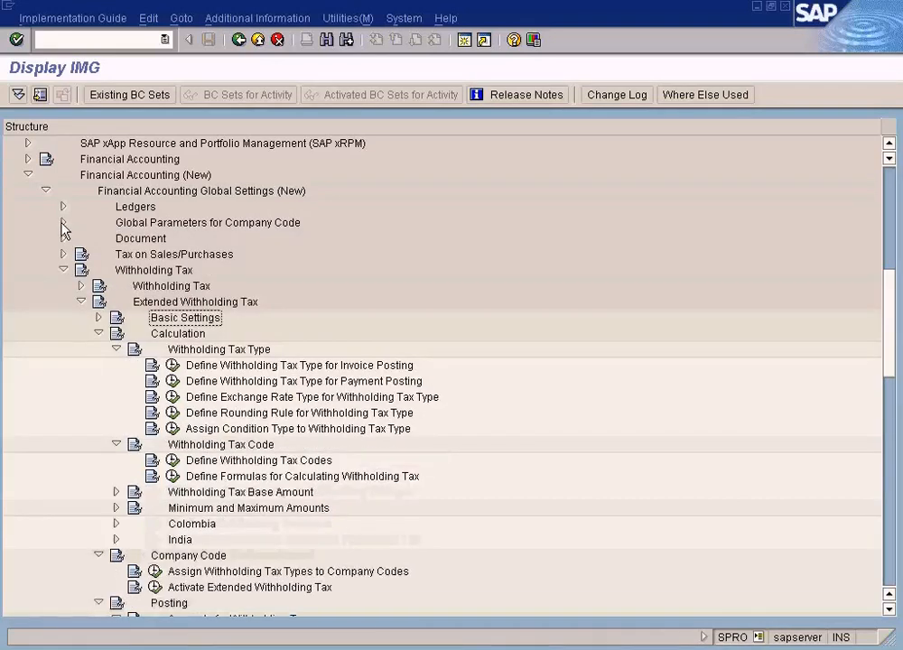
- Trace the path from Financial Accounting (New) through Financial Accounting Global Settings (New) and Withholding Tax to Extended Withholding Tax
{"action": "left_click", "coordinate": [126, 175]}
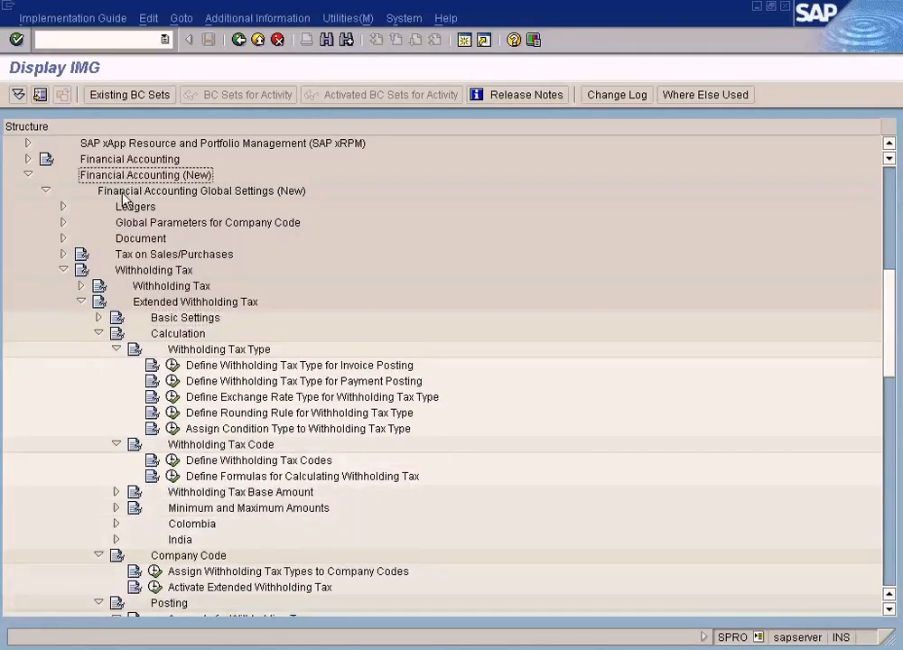
{"action": "left_click", "coordinate": [124, 194]}
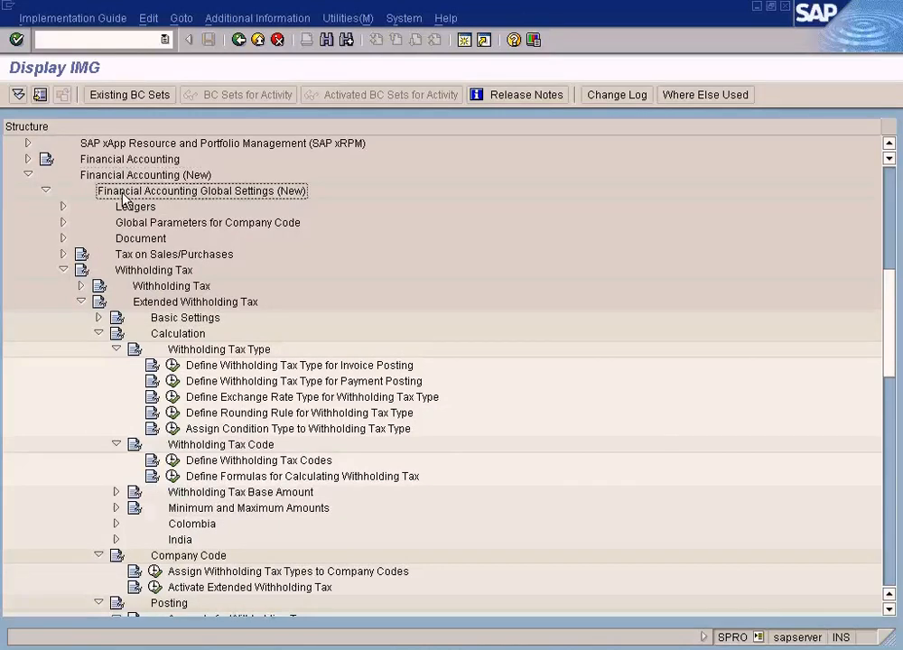
{"action": "left_click", "coordinate": [175, 273]}
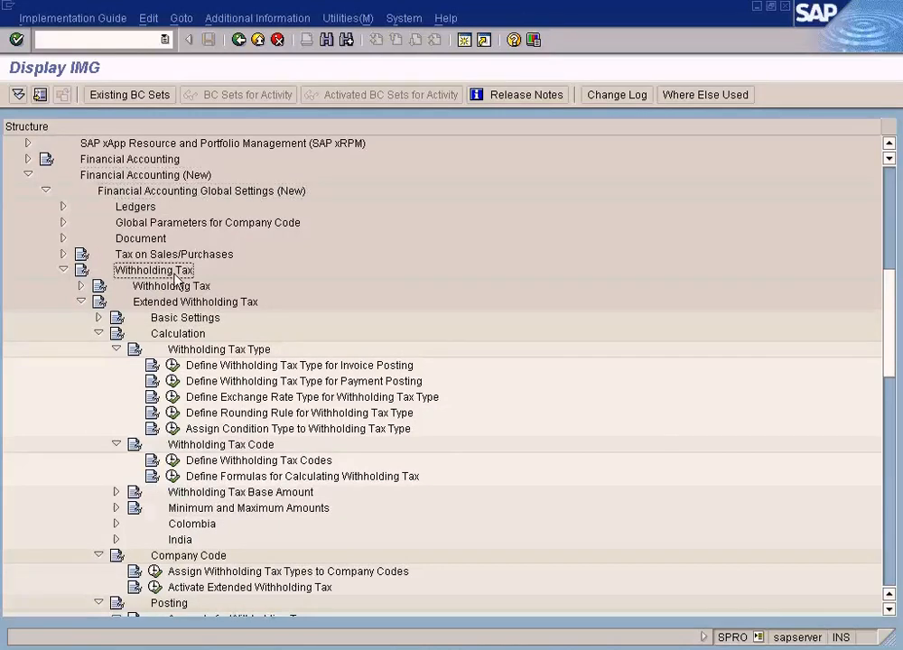
{"action": "left_click", "coordinate": [165, 307]}
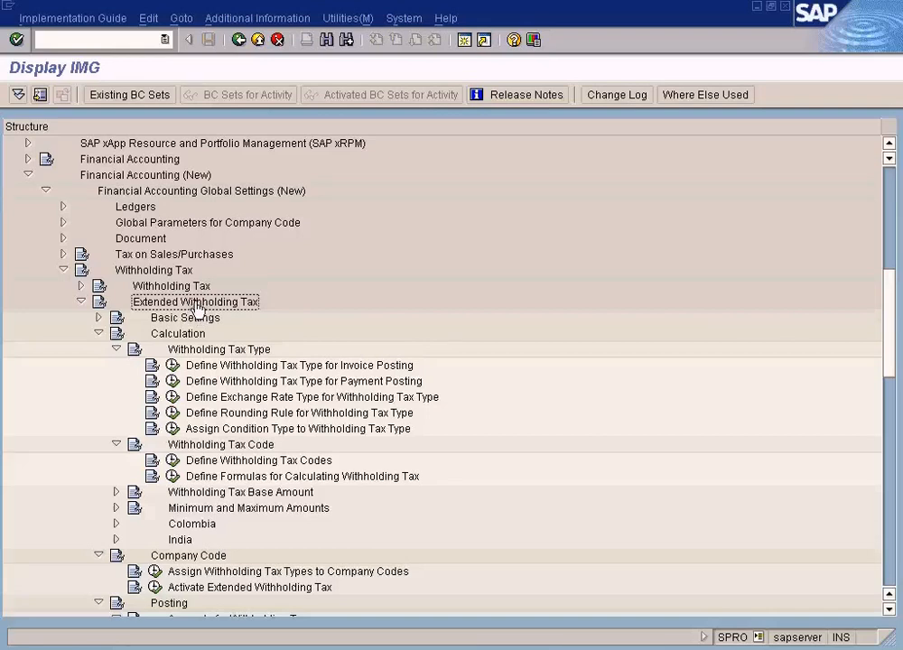
{"action": "left_click", "coordinate": [157, 271]}
{"action": "left_click", "coordinate": [158, 287]}
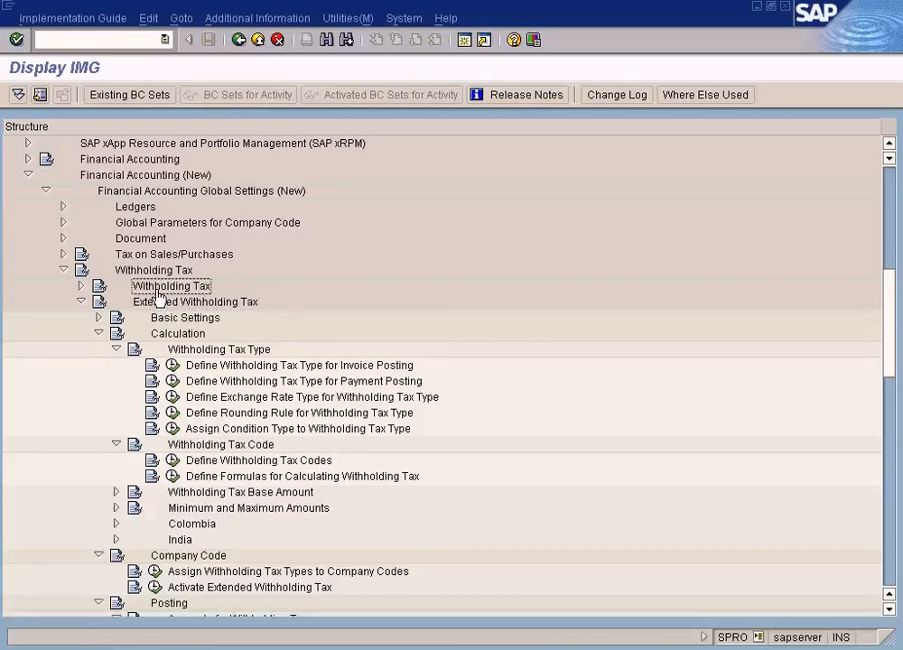
{"action": "left_click", "coordinate": [154, 302]}
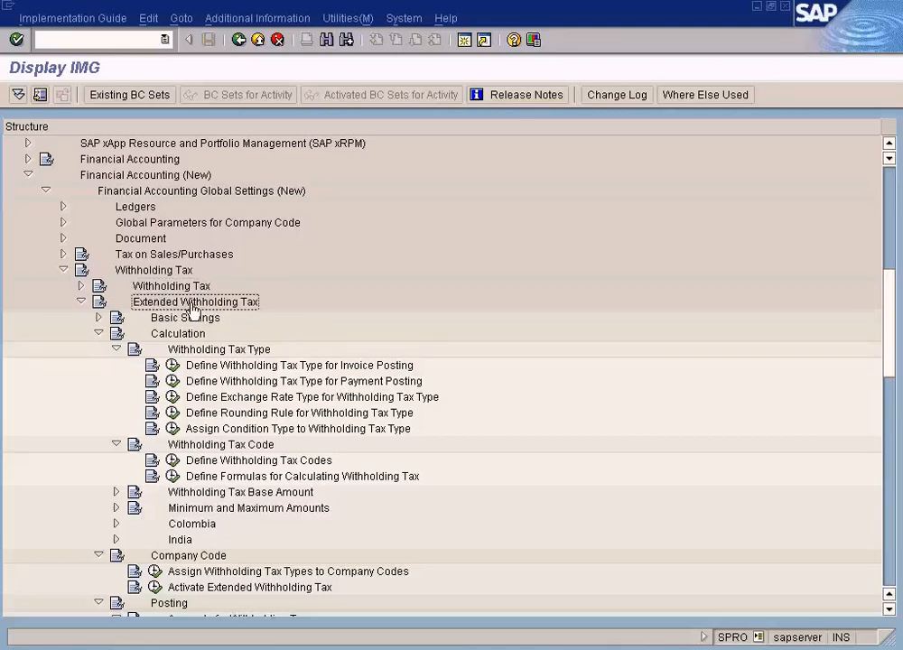
- Inspect the subnodes of the classic Withholding Tax node, collapse it again and select Extended Withholding Tax
{"action": "left_click", "coordinate": [80, 286]}
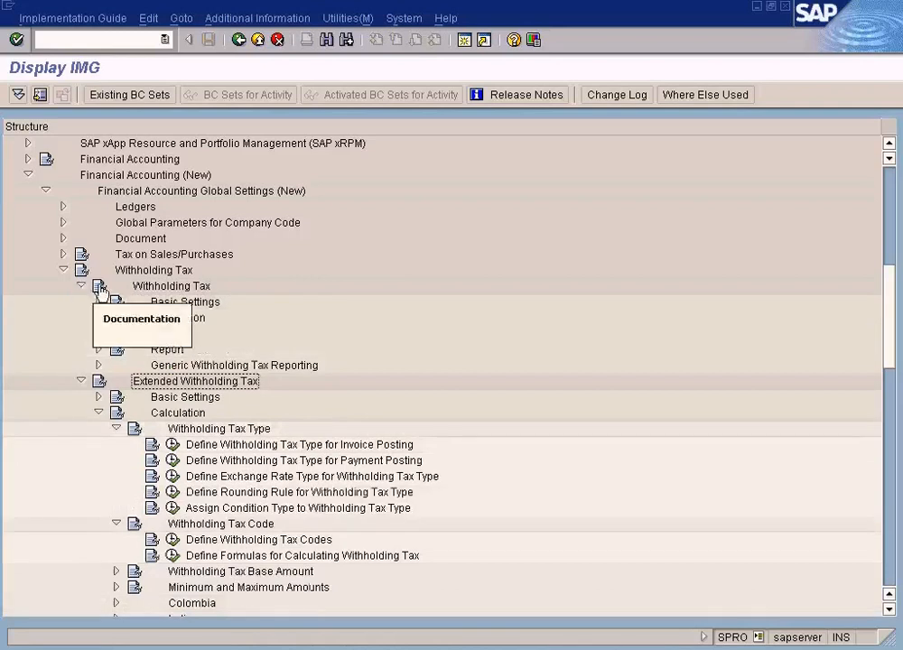
{"action": "left_click", "coordinate": [161, 287]}
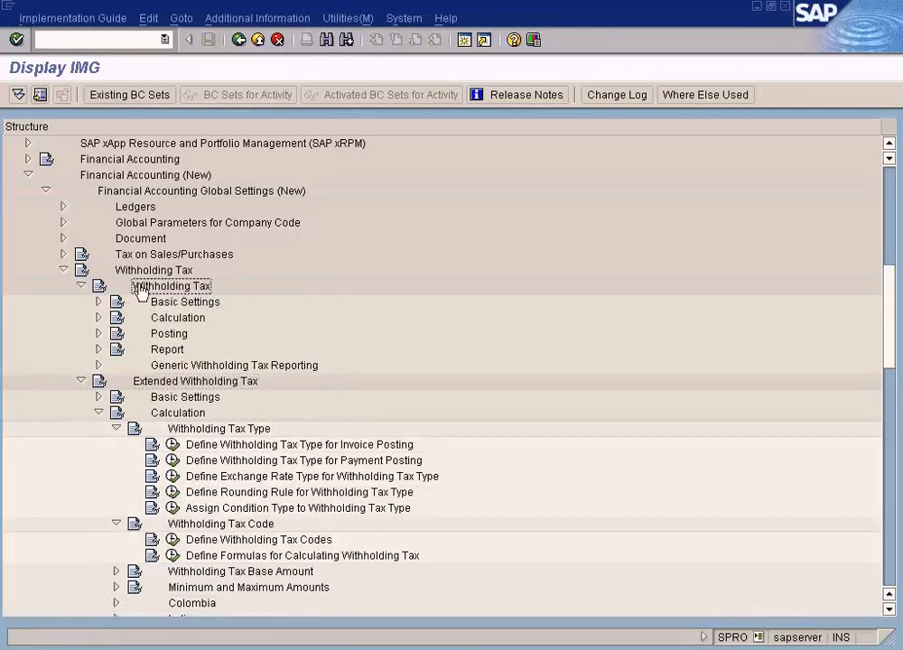
{"action": "left_click", "coordinate": [81, 286]}
{"action": "left_click", "coordinate": [189, 305]}
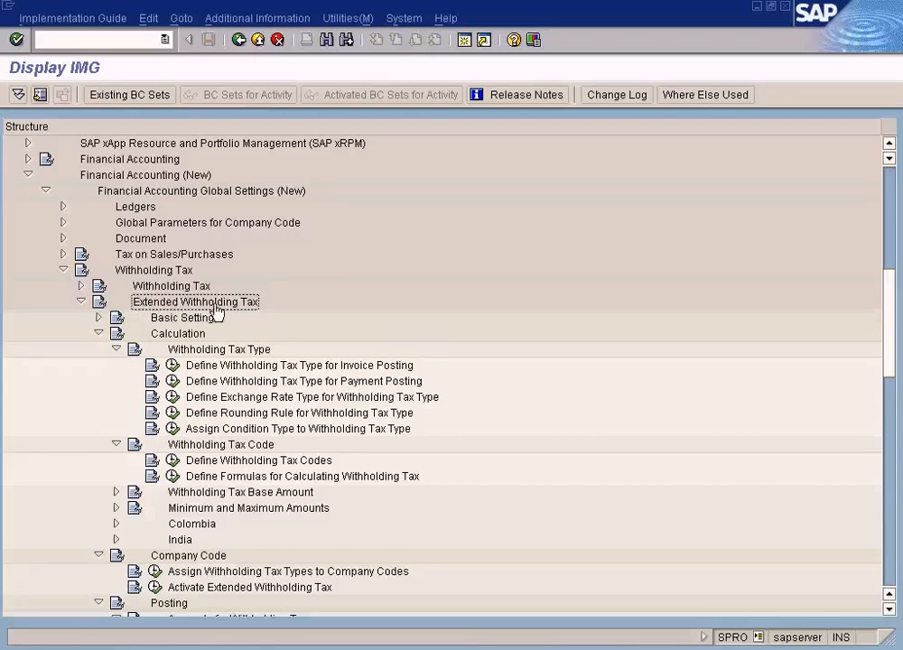
{"action": "left_click", "coordinate": [148, 289]}
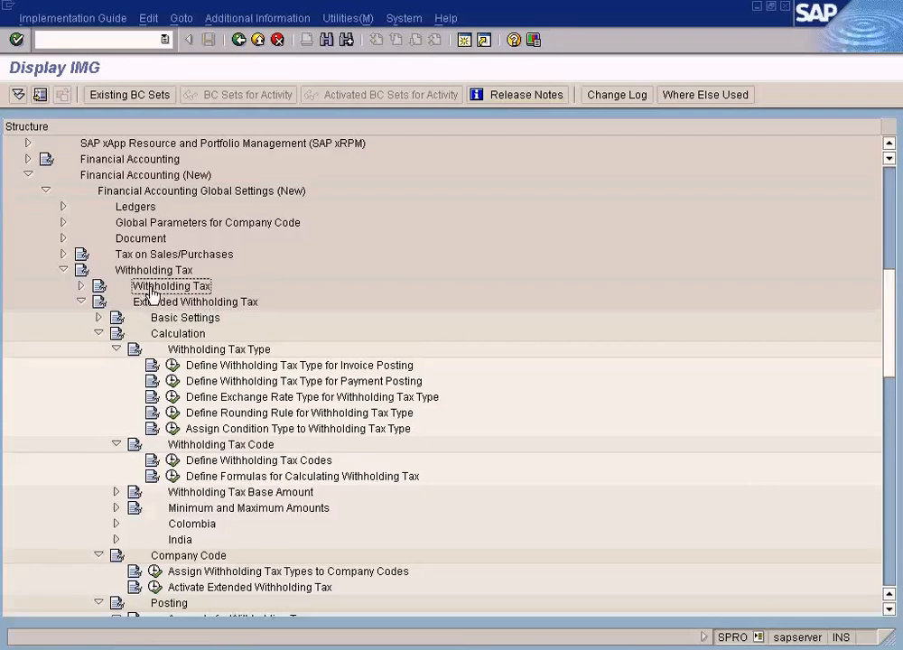
{"action": "left_click", "coordinate": [80, 287]}
{"action": "left_click", "coordinate": [80, 286]}
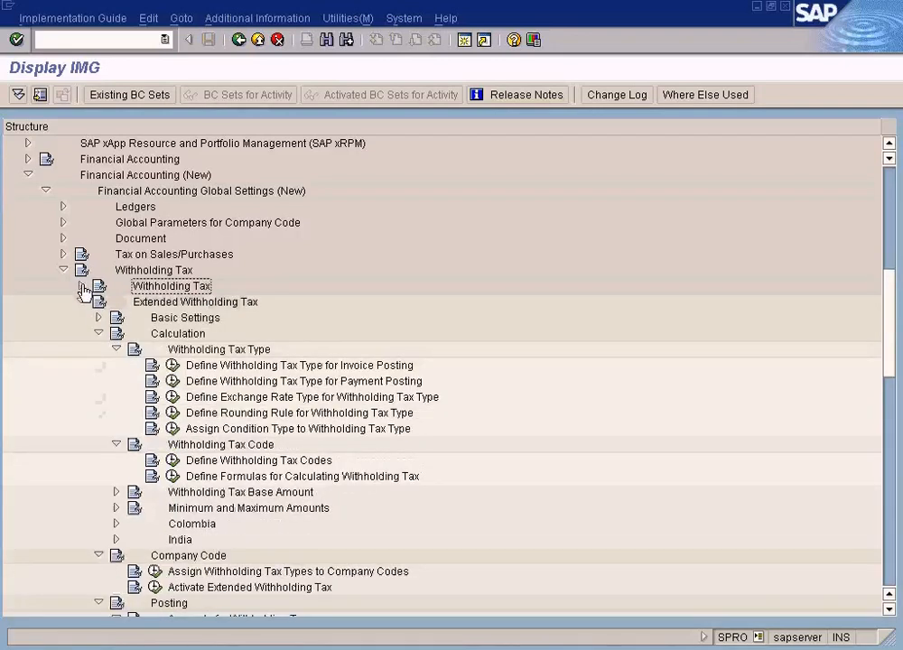
{"action": "left_click", "coordinate": [183, 305]}
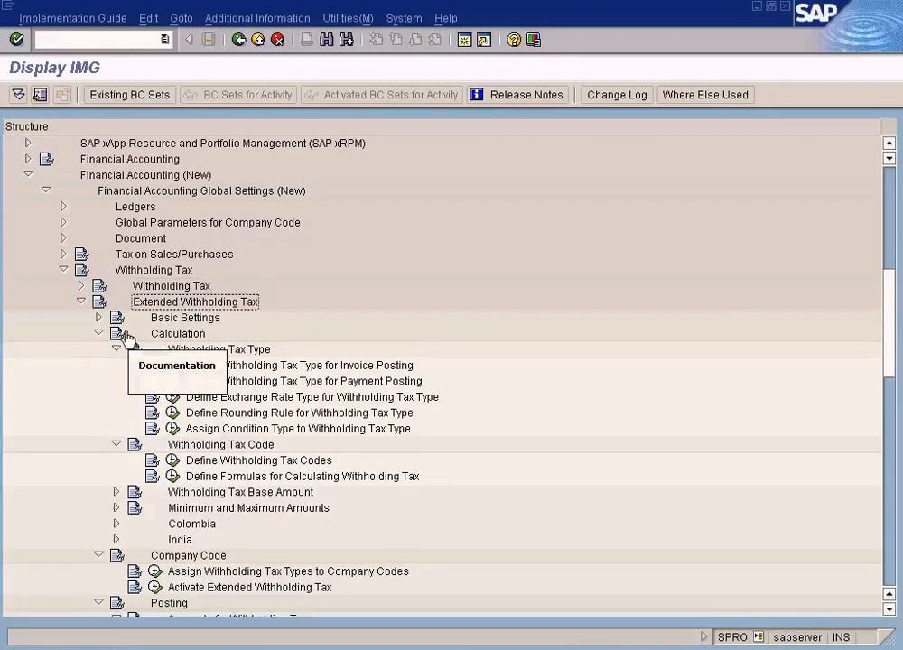
- Collapse the Calculation, Company Code and Posting nodes under Extended Withholding Tax
{"action": "left_click", "coordinate": [99, 333]}
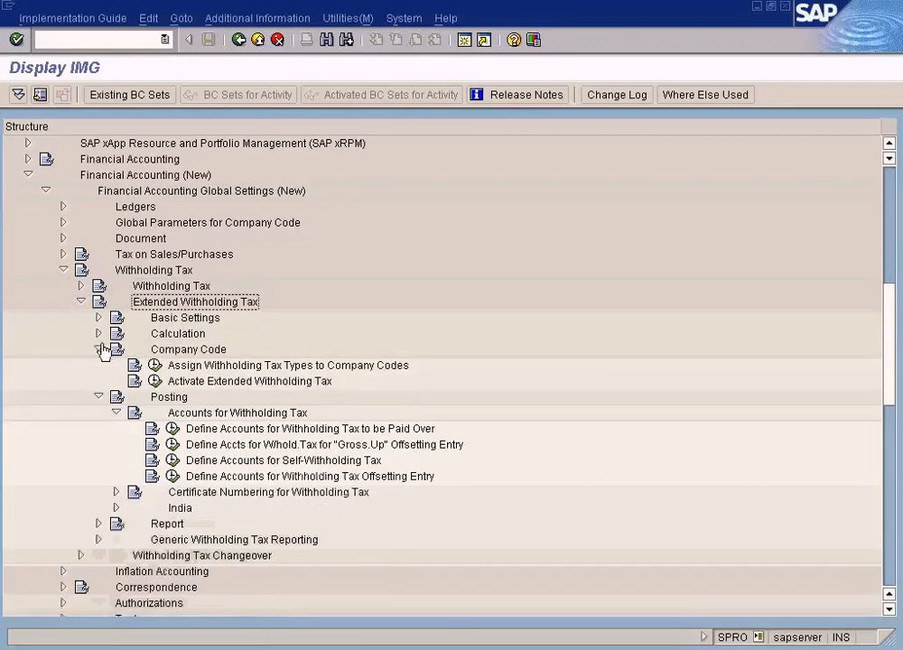
{"action": "left_click", "coordinate": [99, 349]}
{"action": "left_click", "coordinate": [100, 365]}
- Go through the Basic Settings, Calculation and Company Code nodes and return to Extended Withholding Tax
{"action": "left_click", "coordinate": [182, 323]}
{"action": "left_click", "coordinate": [181, 338]}
{"action": "left_click", "coordinate": [181, 351]}
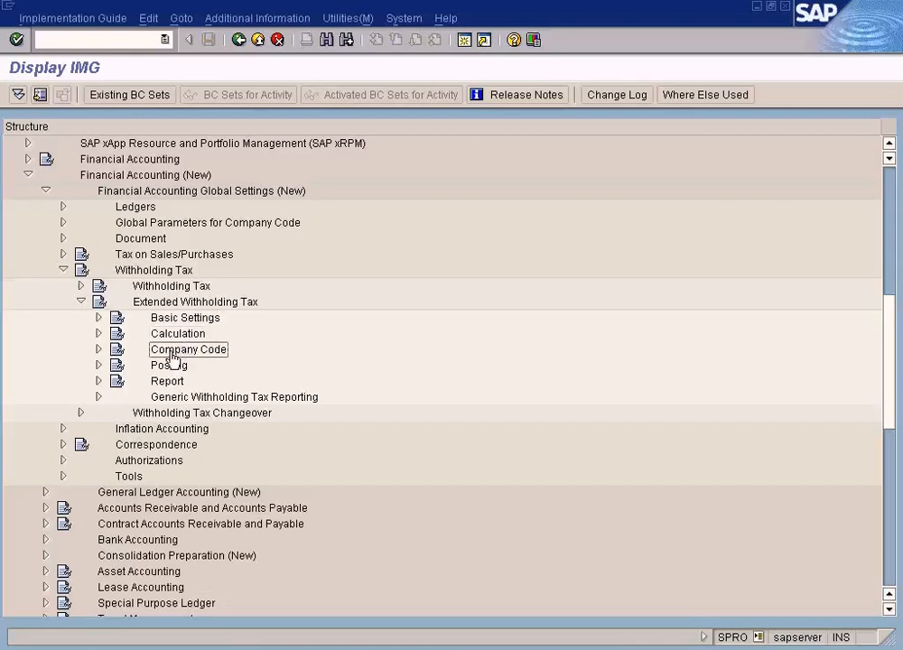
{"action": "left_click", "coordinate": [172, 312]}
{"action": "left_click", "coordinate": [172, 303]}
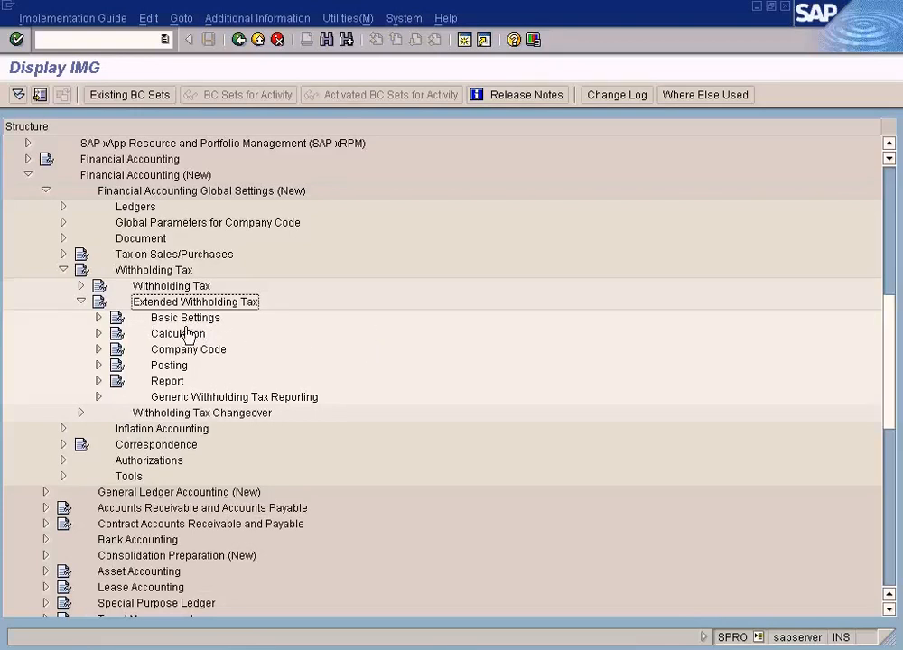
- Switch to the Paint window with the withholding tax diagram and activate the rectangular Select tool
{"action": "key", "text": "alt+Tab"}
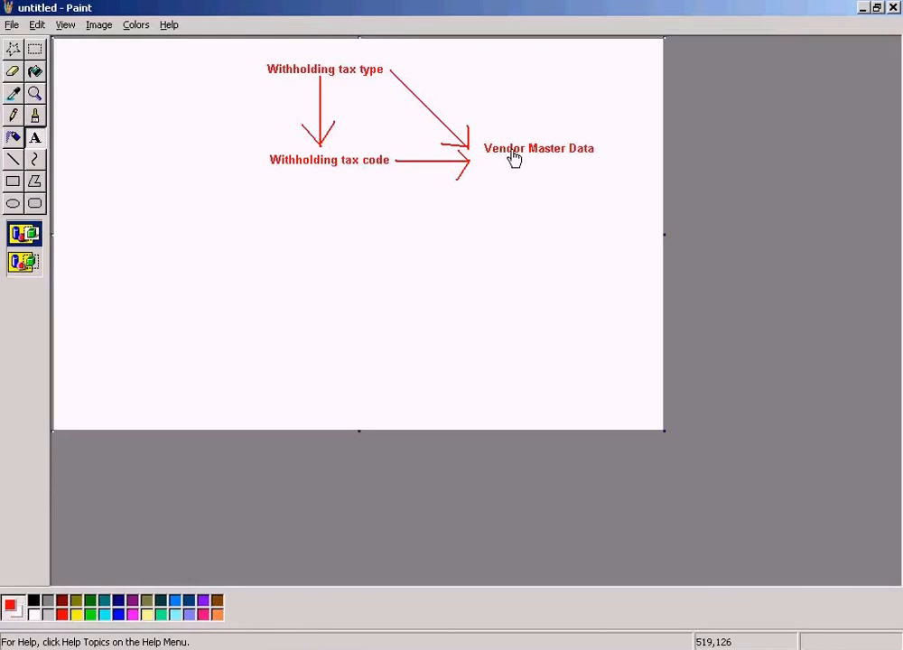
{"action": "left_click", "coordinate": [34, 49]}
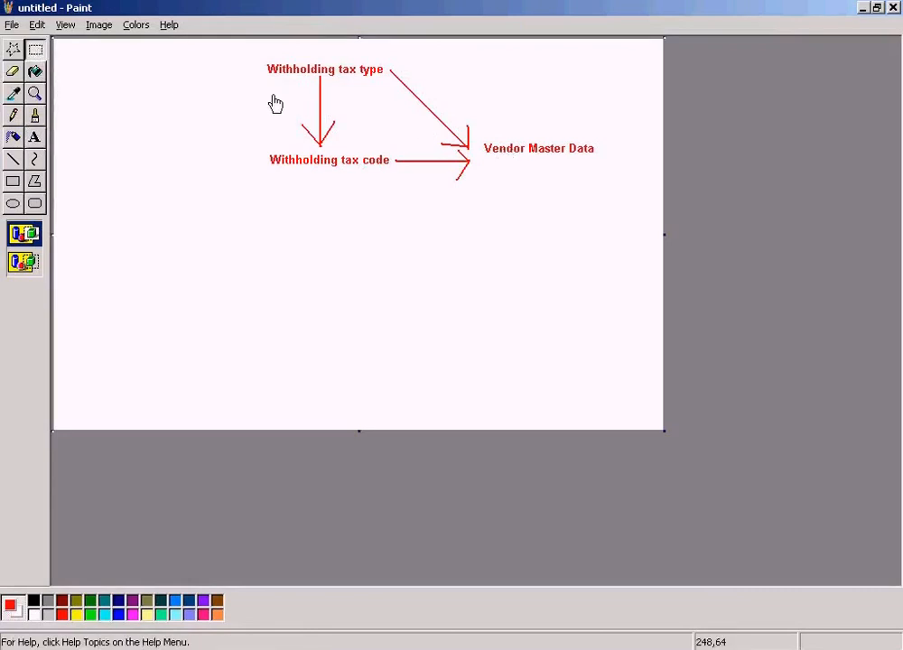
- Mark the Withholding tax type and Withholding tax code labels in the diagram with rectangular selections
{"action": "left_click_drag", "start_coordinate": [249, 47], "coordinate": [411, 82]}
{"action": "left_click_drag", "start_coordinate": [240, 141], "coordinate": [395, 171]}
{"action": "left_click", "coordinate": [399, 201]}
{"action": "left_click", "coordinate": [13, 159]}
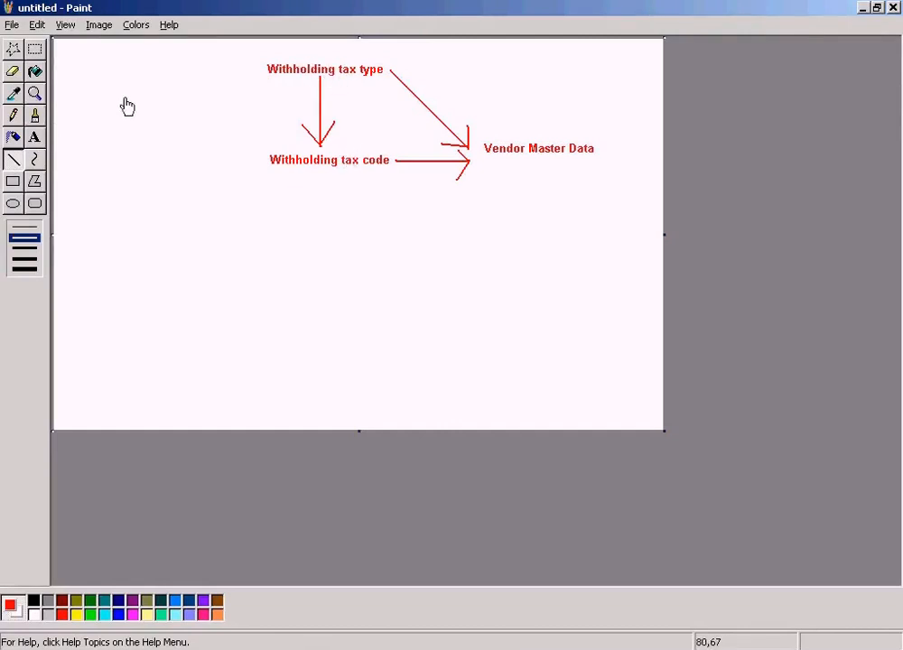
{"action": "left_click", "coordinate": [33, 48]}
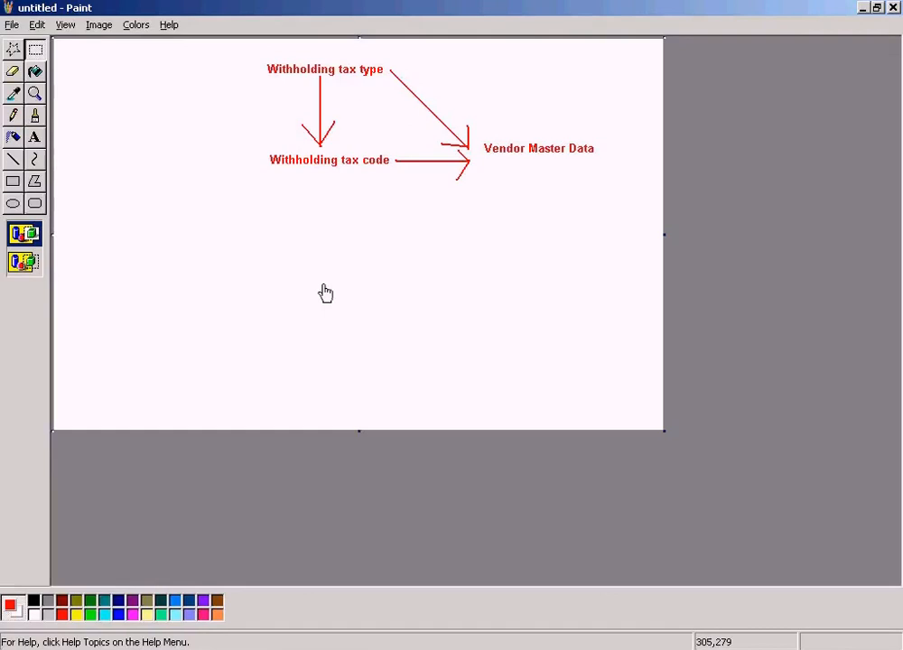
- Switch between the Display IMG window and the Paint diagram, marking the Withholding tax type label, and end in Display IMG
{"action": "left_click", "coordinate": [301, 641]}
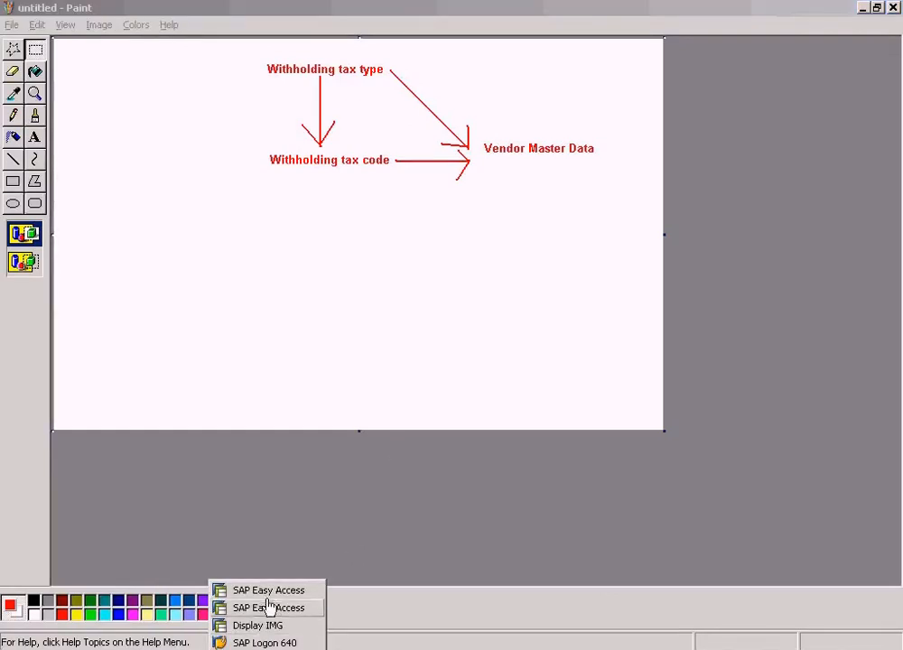
{"action": "left_click", "coordinate": [268, 630]}
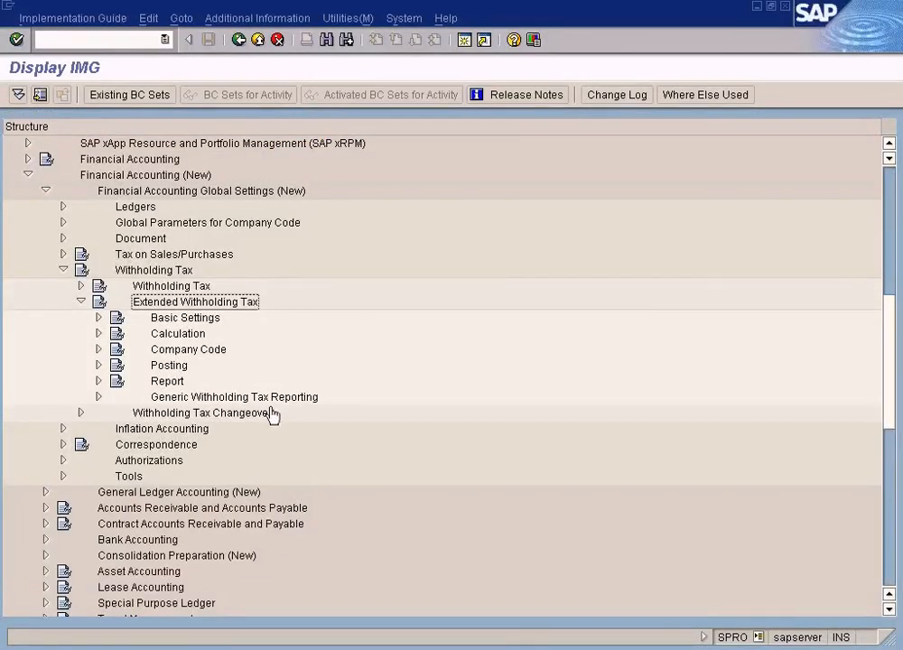
{"action": "key", "text": "alt+Tab"}
{"action": "left_click_drag", "start_coordinate": [257, 53], "coordinate": [390, 102]}
{"action": "key", "text": "alt+Tab"}
- Expand the Calculation node and compare its invoice and payment posting activities with the Accounts Payable topics in the Word document
{"action": "left_click", "coordinate": [99, 334]}
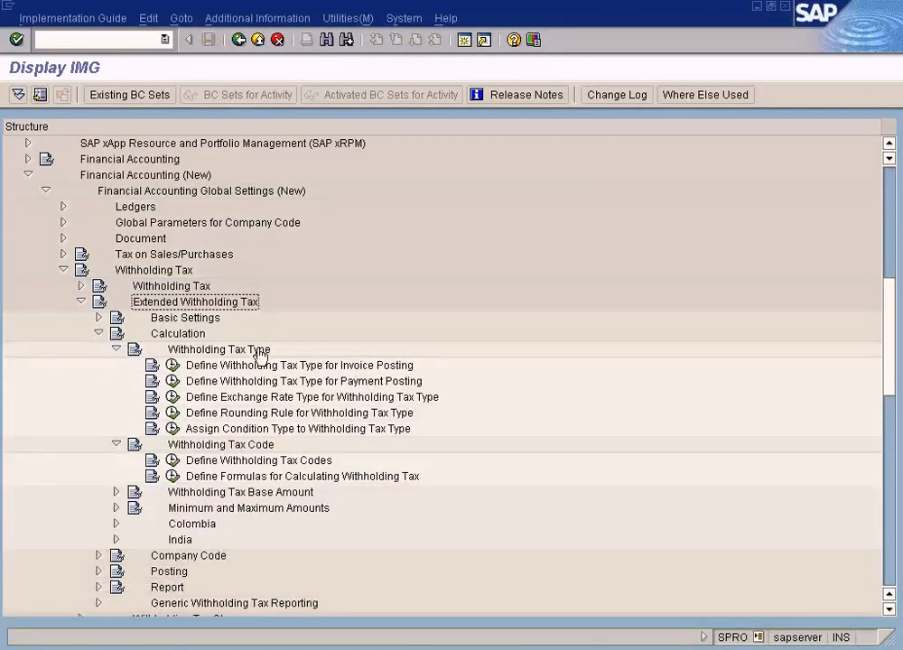
{"action": "left_click", "coordinate": [289, 366]}
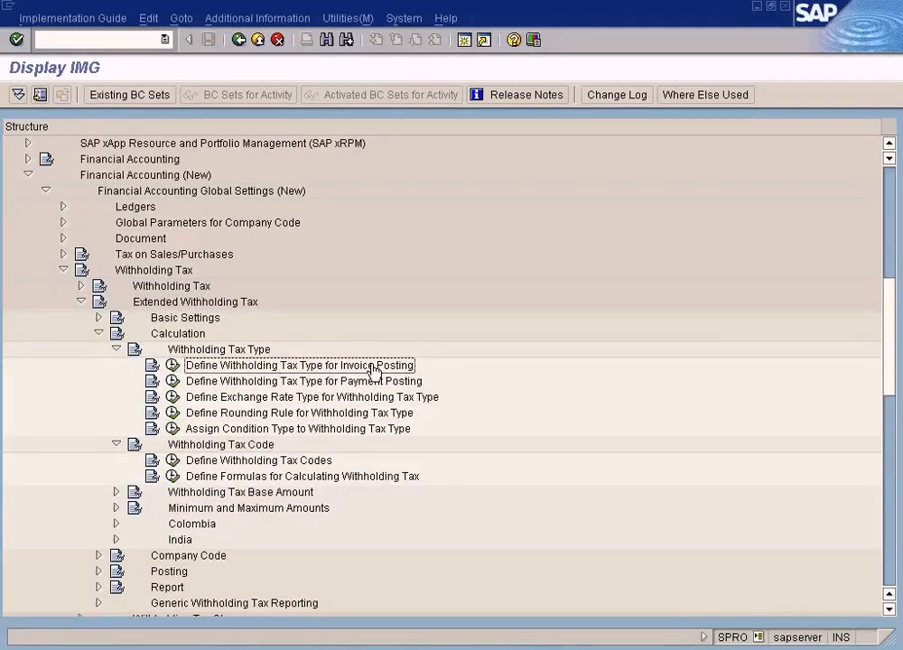
{"action": "left_click", "coordinate": [329, 382]}
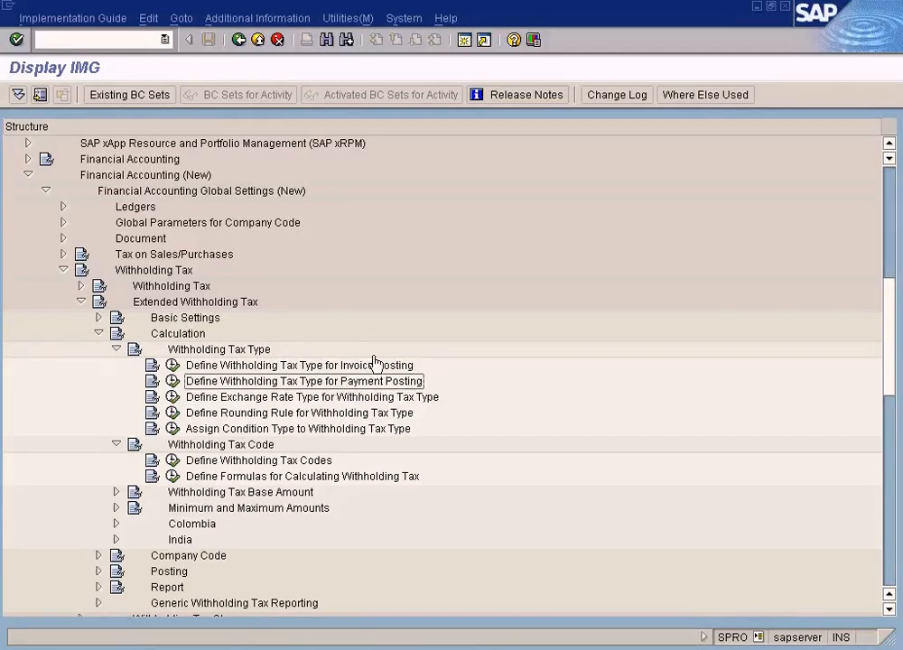
{"action": "left_click", "coordinate": [352, 645]}
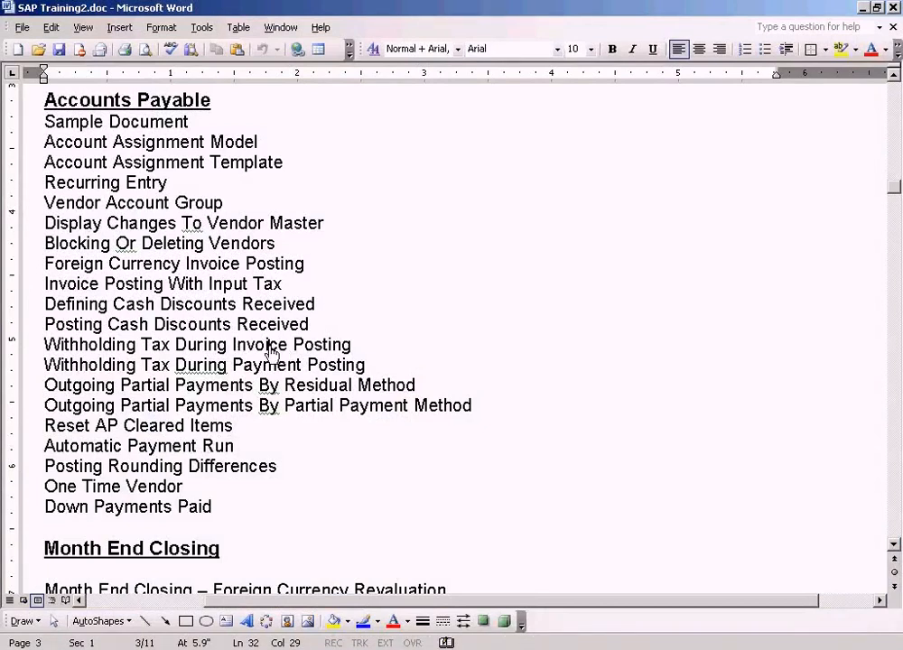
{"action": "key", "text": "Down"}
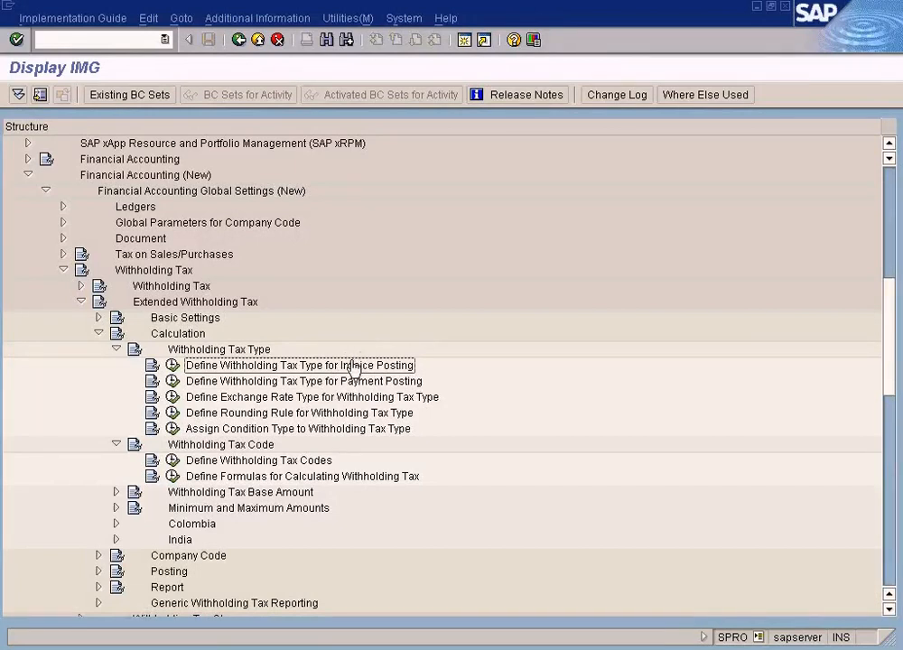
- Execute Define Withholding Tax Type for Invoice Posting for country key US and start a new entry
{"action": "left_click", "coordinate": [173, 365]}
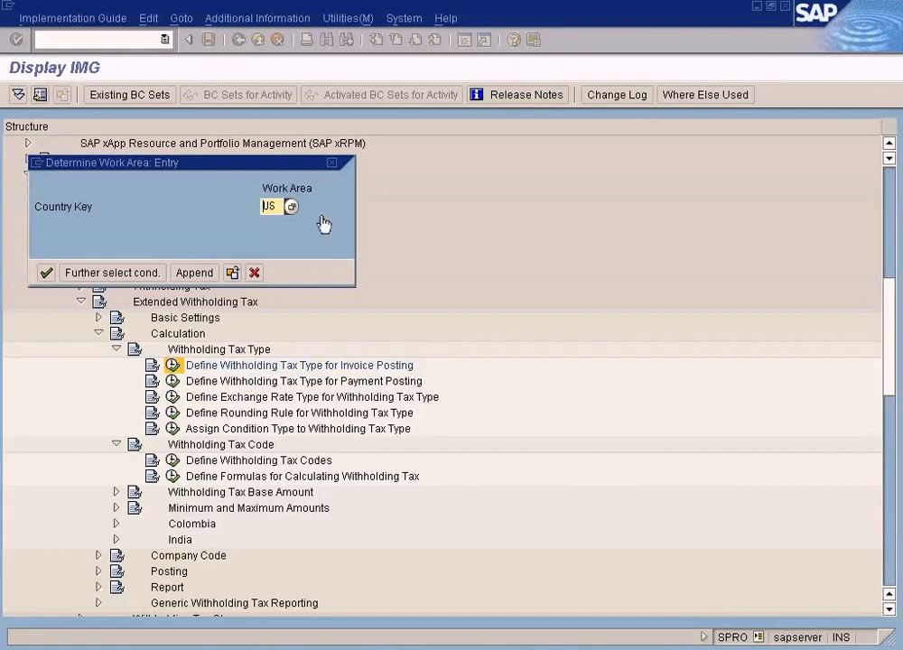
{"action": "left_click", "coordinate": [45, 272]}
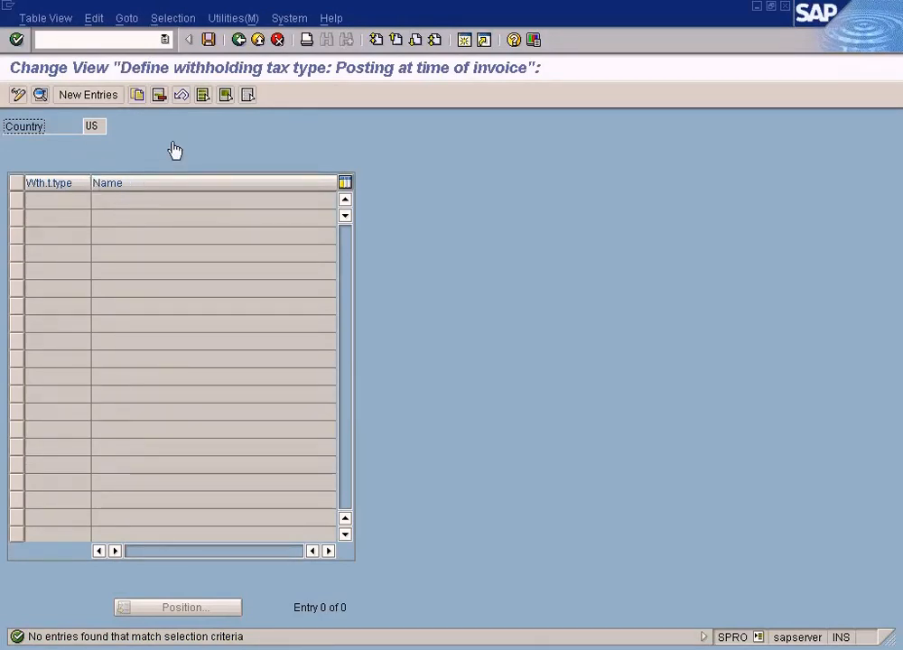
{"action": "left_click", "coordinate": [97, 97]}
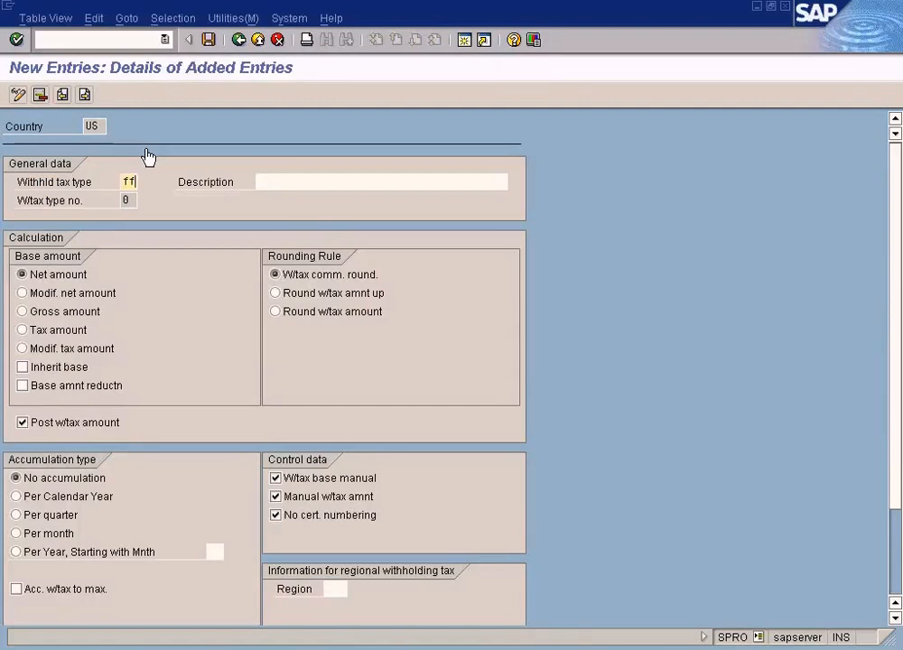
- Enter withholding tax type 1 with the description "WHT 5%"
{"action": "key", "text": "BackSpace"}
{"action": "key", "text": "BackSpace"}
{"action": "left_click", "coordinate": [287, 184]}
{"action": "type", "text": "WHT 6%"}
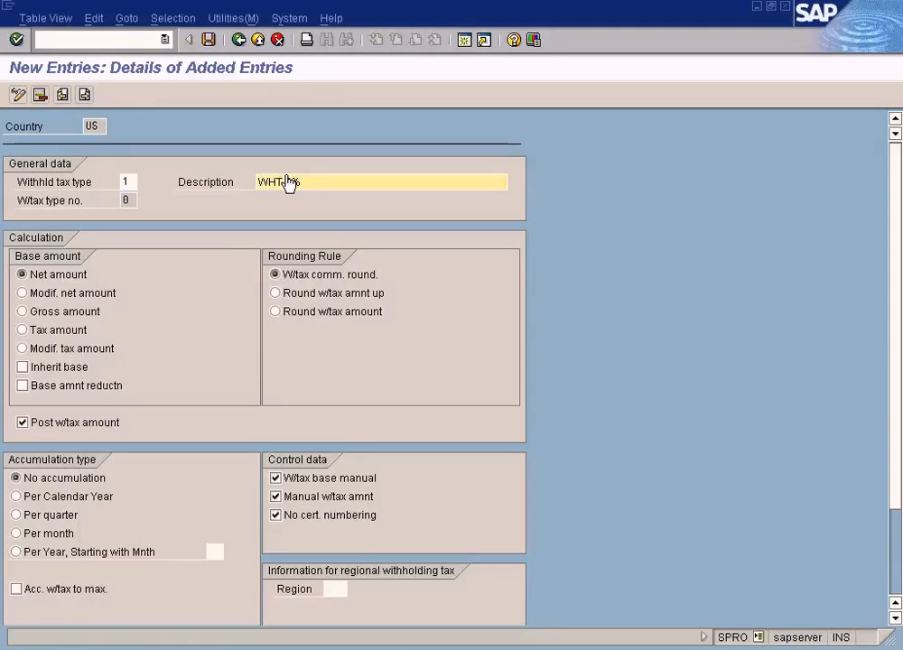
{"action": "left_click_drag", "start_coordinate": [282, 183], "coordinate": [232, 187]}
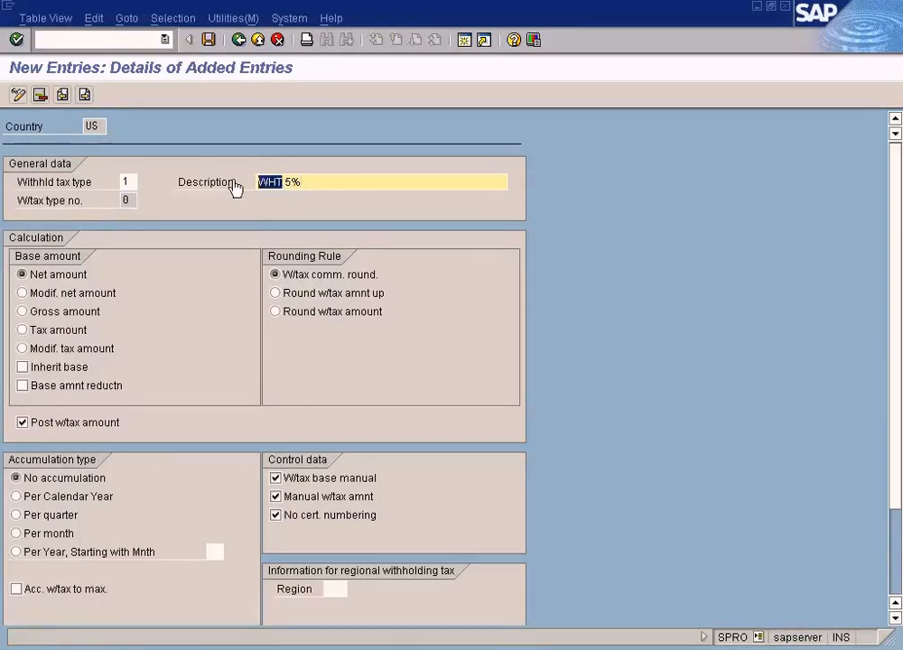
{"action": "left_click", "coordinate": [318, 187]}
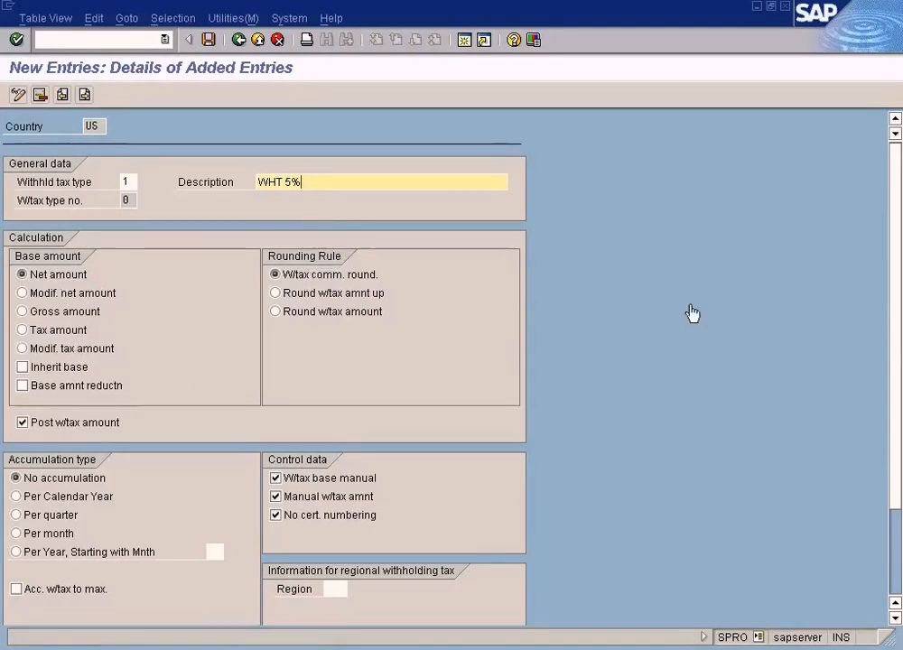
- Review the calculation, accumulation, control and minimum/maximum amount settings of the new withholding tax type
{"action": "left_click_drag", "start_coordinate": [896, 316], "coordinate": [899, 439]}
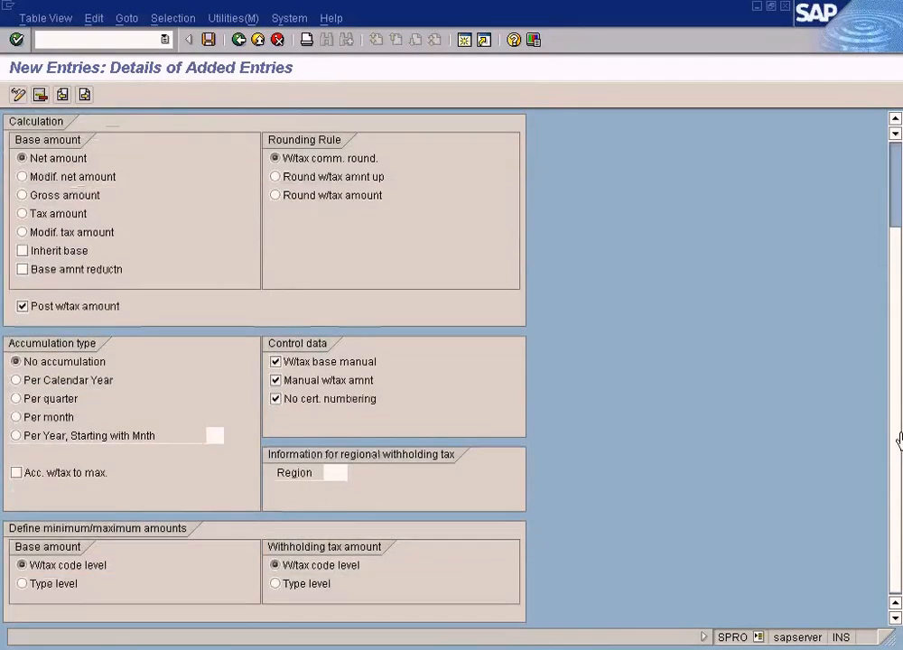
{"action": "left_click", "coordinate": [896, 166]}
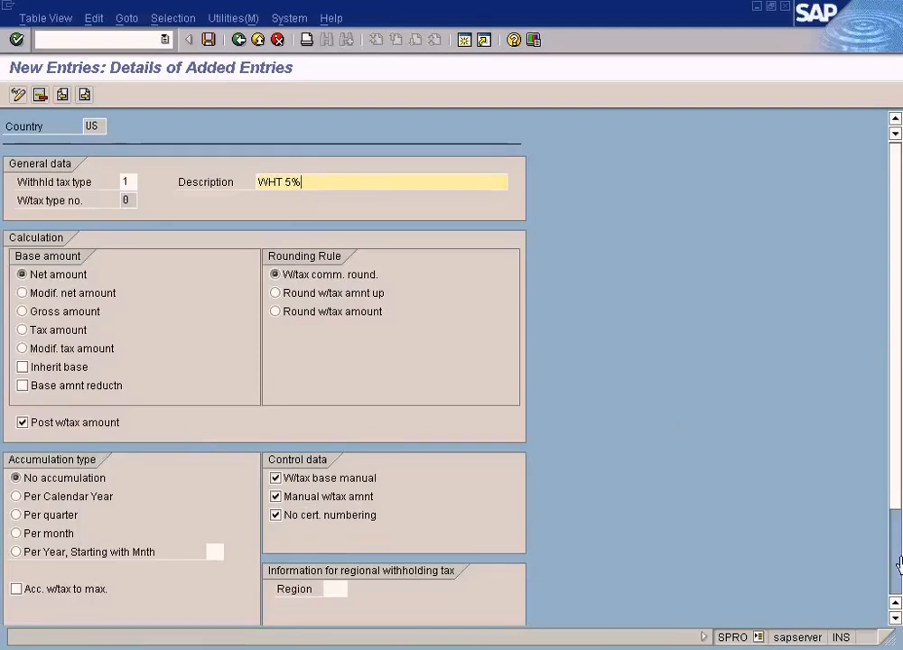
{"action": "left_click", "coordinate": [896, 370]}
{"action": "left_click", "coordinate": [897, 215]}
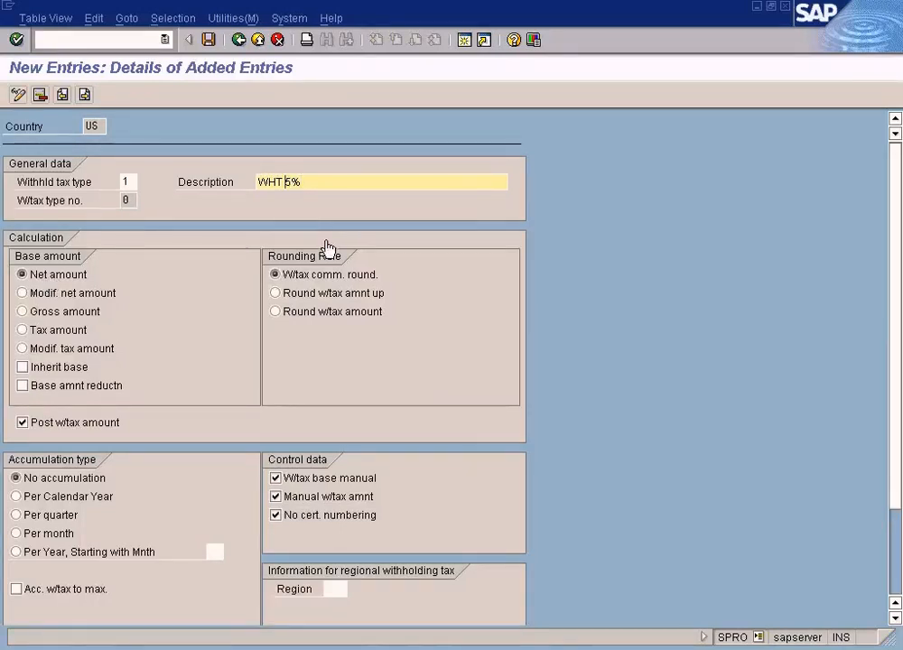
{"action": "key", "text": "Left"}
{"action": "key", "text": "Left"}
{"action": "left_click", "coordinate": [301, 182]}
- Save the withholding tax type with Net amount as its base amount and return to the implementation guide structure
{"action": "left_click", "coordinate": [40, 282]}
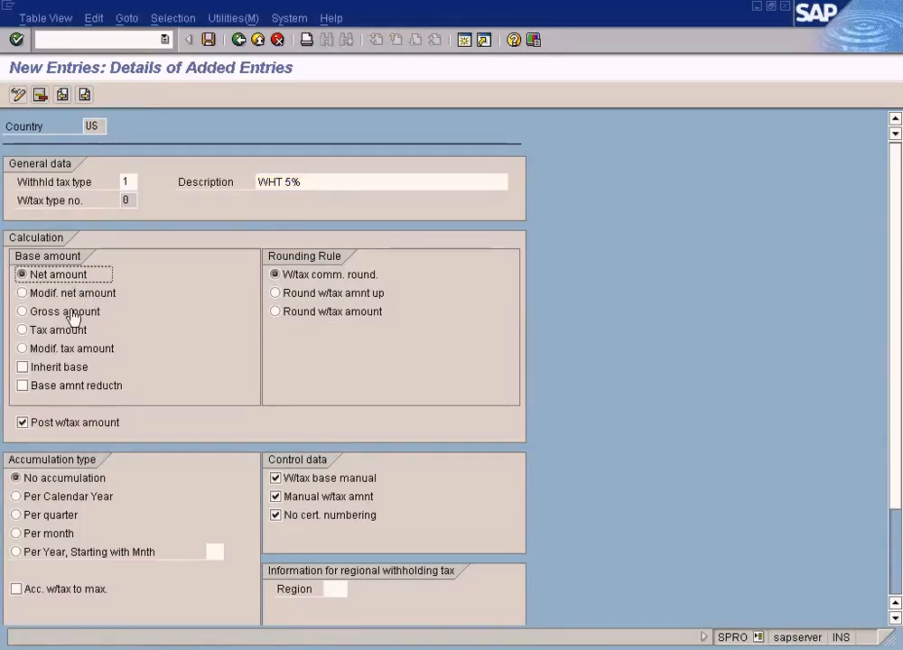
{"action": "left_click_drag", "start_coordinate": [329, 184], "coordinate": [254, 184]}
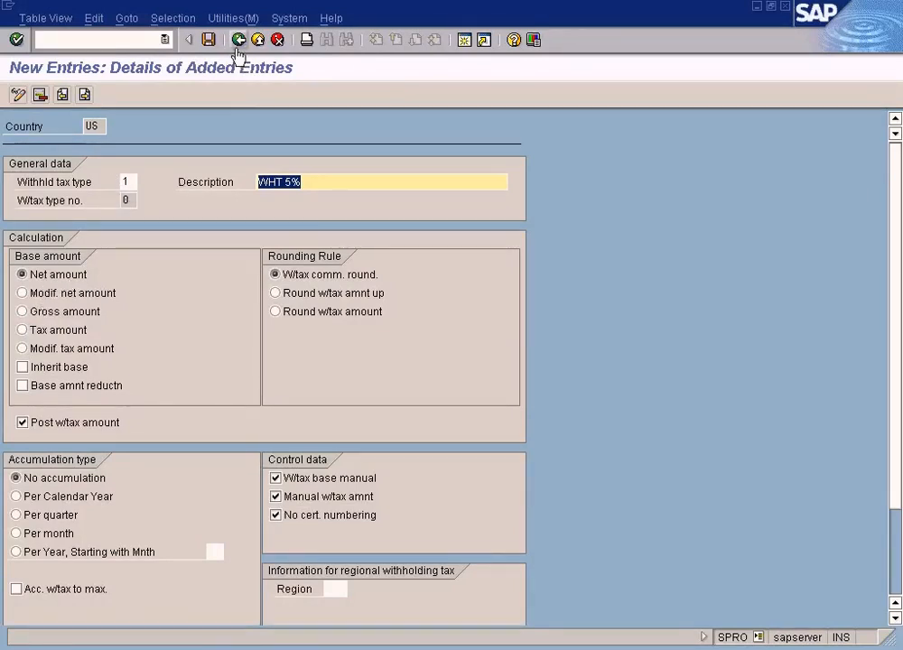
{"action": "left_click", "coordinate": [208, 41]}
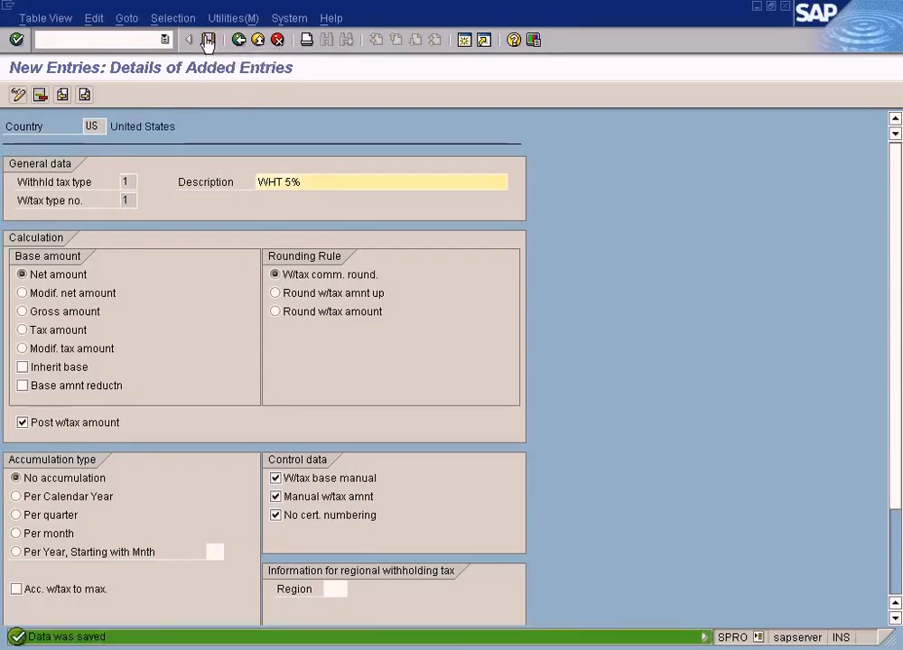
{"action": "left_click", "coordinate": [238, 42]}
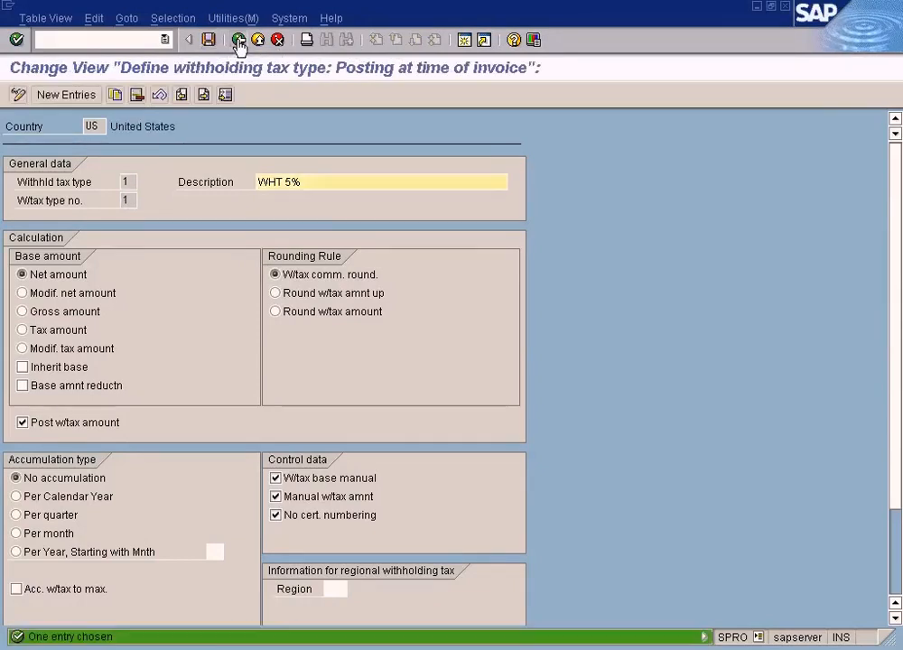
{"action": "left_click", "coordinate": [238, 41]}
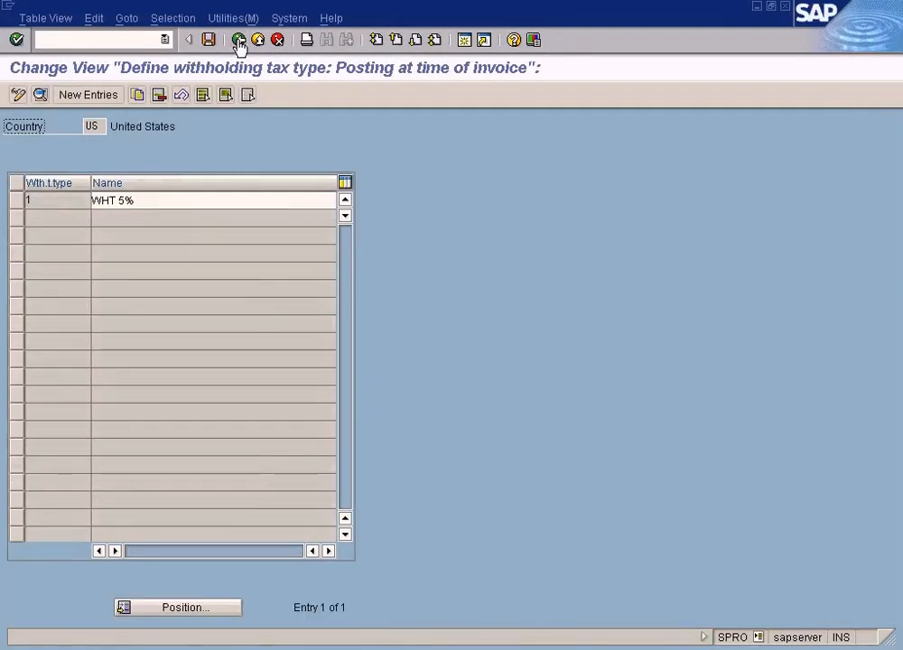
{"action": "left_click", "coordinate": [239, 42]}
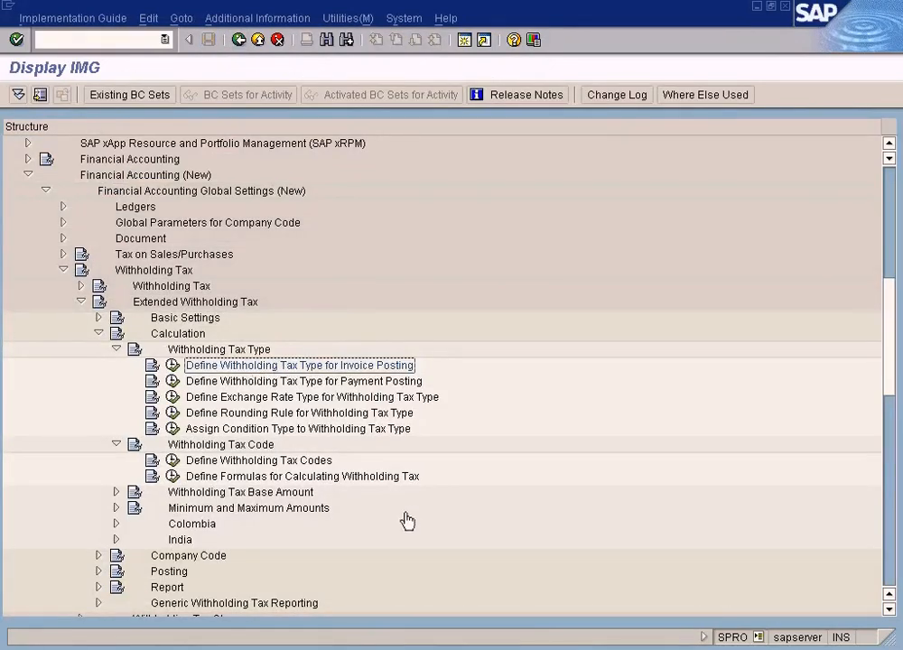
- Switch to the Paint diagram, mark the Withholding tax code label and return to the Display IMG window
{"action": "key", "text": "alt+Tab"}
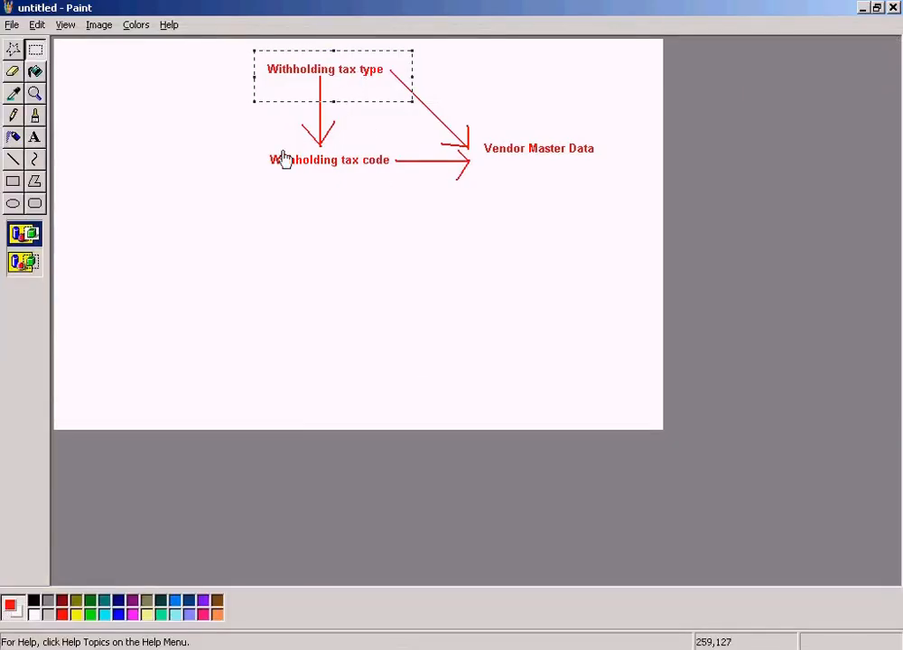
{"action": "left_click_drag", "start_coordinate": [256, 144], "coordinate": [403, 181]}
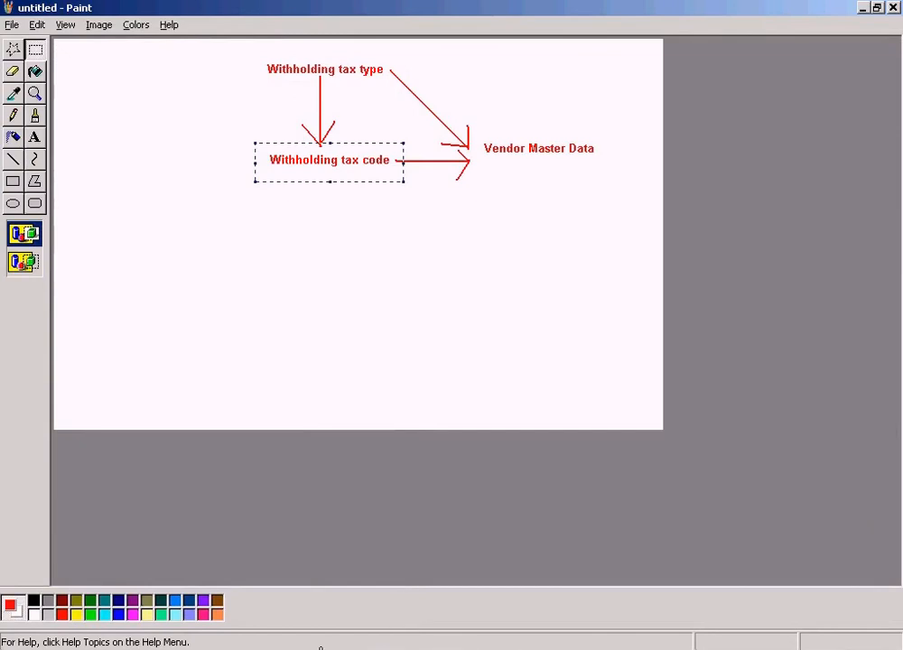
{"action": "left_click", "coordinate": [298, 645]}
{"action": "left_click", "coordinate": [289, 628]}
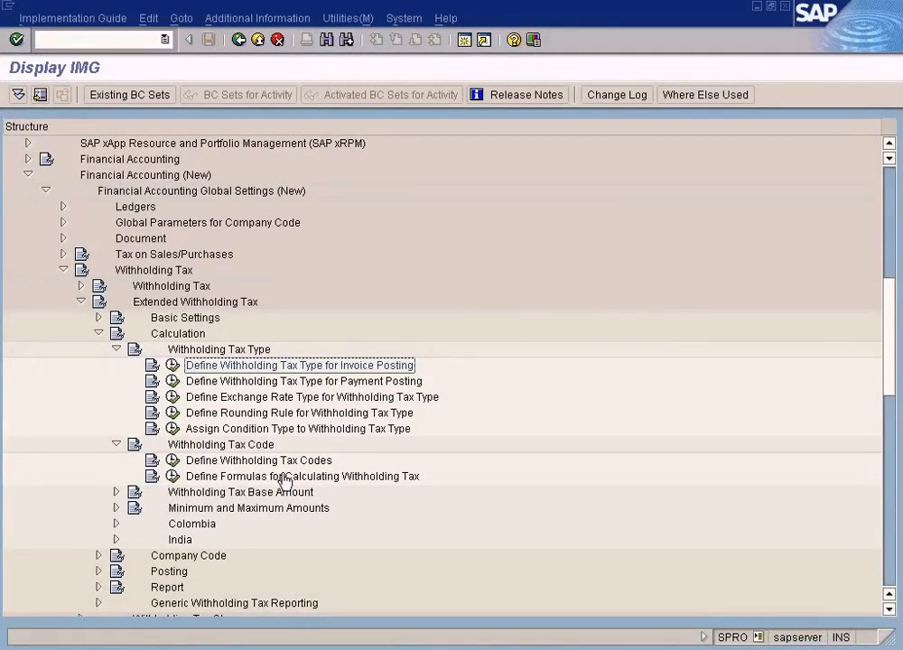
- Execute Define Withholding Tax Codes under Withholding Tax Code for country key US and start a new entry
{"action": "left_click", "coordinate": [237, 463]}
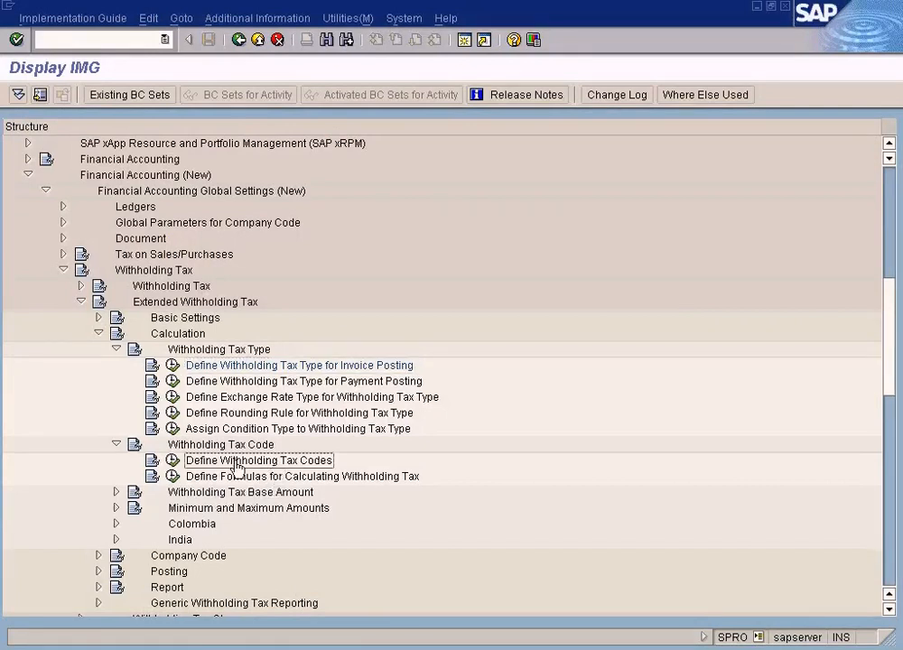
{"action": "left_click", "coordinate": [227, 447]}
{"action": "left_click", "coordinate": [230, 474]}
{"action": "left_click", "coordinate": [236, 353]}
{"action": "left_click", "coordinate": [217, 461]}
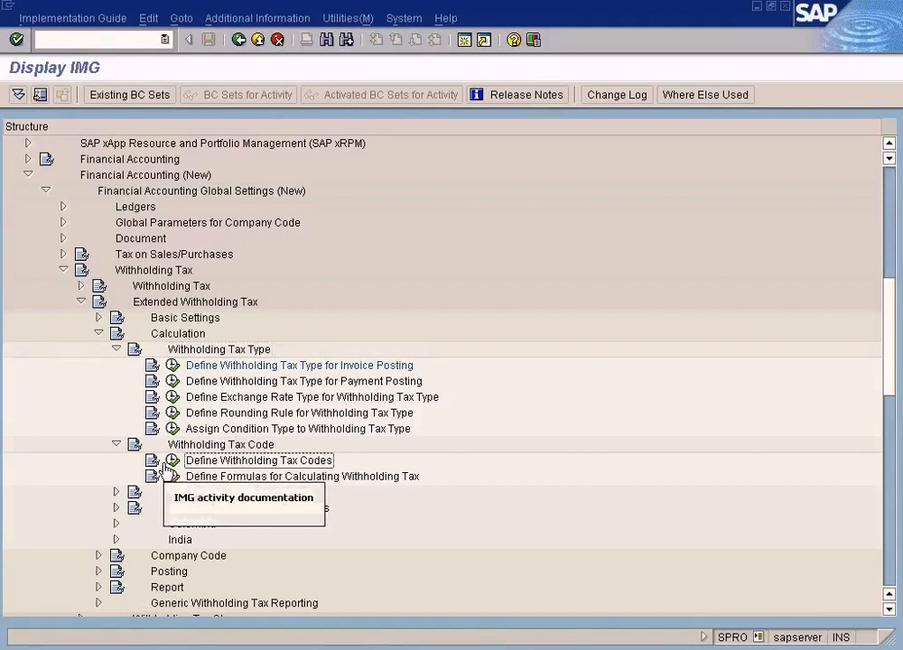
{"action": "left_click", "coordinate": [171, 461]}
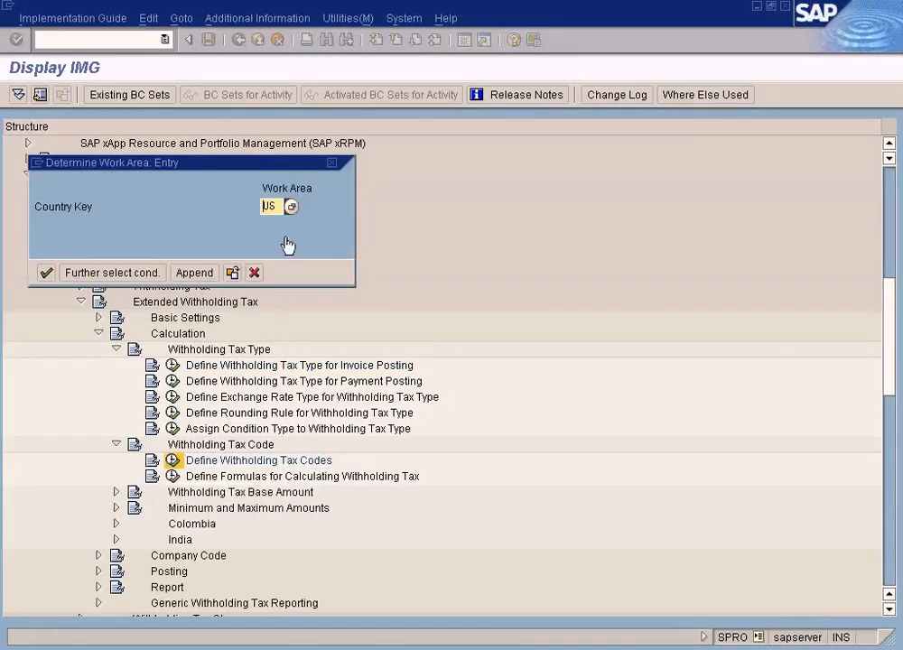
{"action": "left_click", "coordinate": [45, 272]}
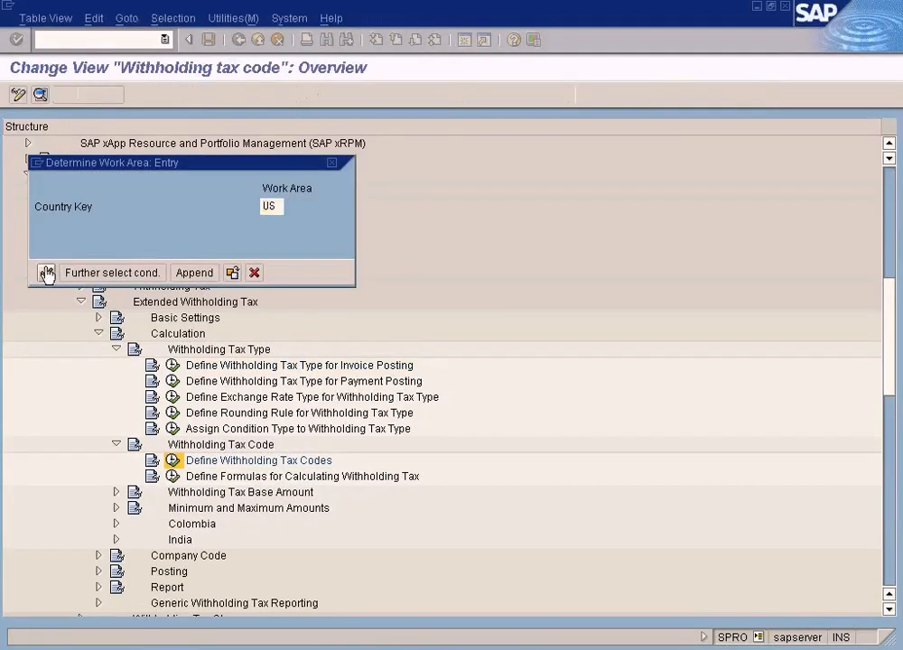
{"action": "left_click", "coordinate": [100, 97]}
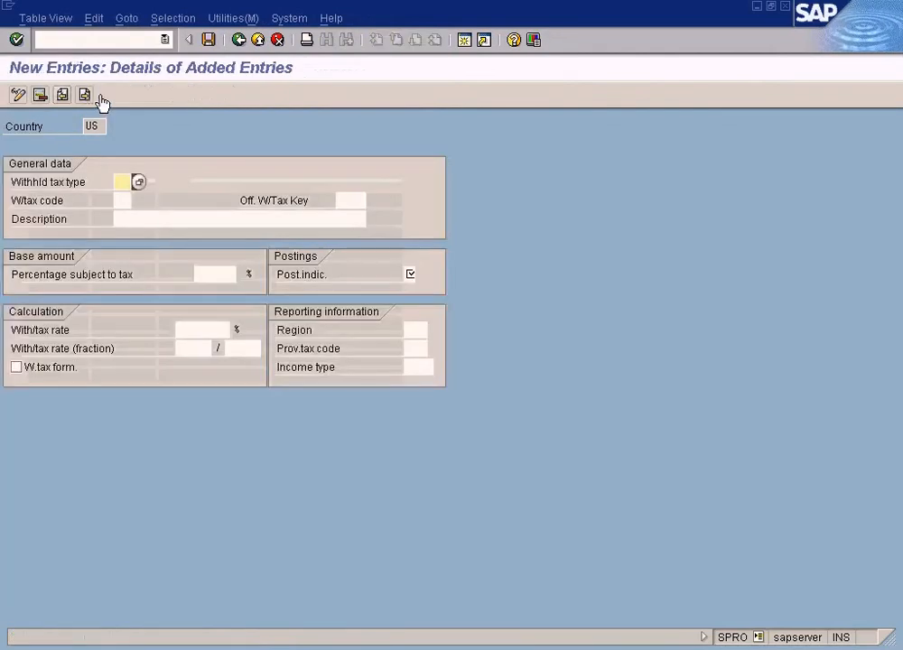
- Fill in the general data with withholding tax type 1, tax code W1 and description WHT 5%
{"action": "left_click", "coordinate": [139, 182]}
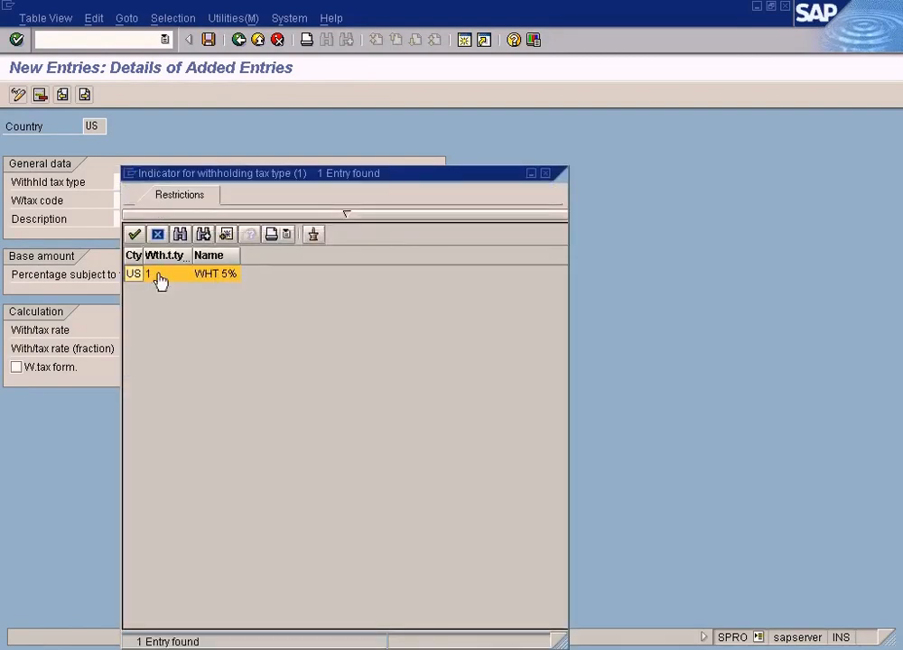
{"action": "double_click", "coordinate": [159, 280]}
{"action": "left_click", "coordinate": [123, 202]}
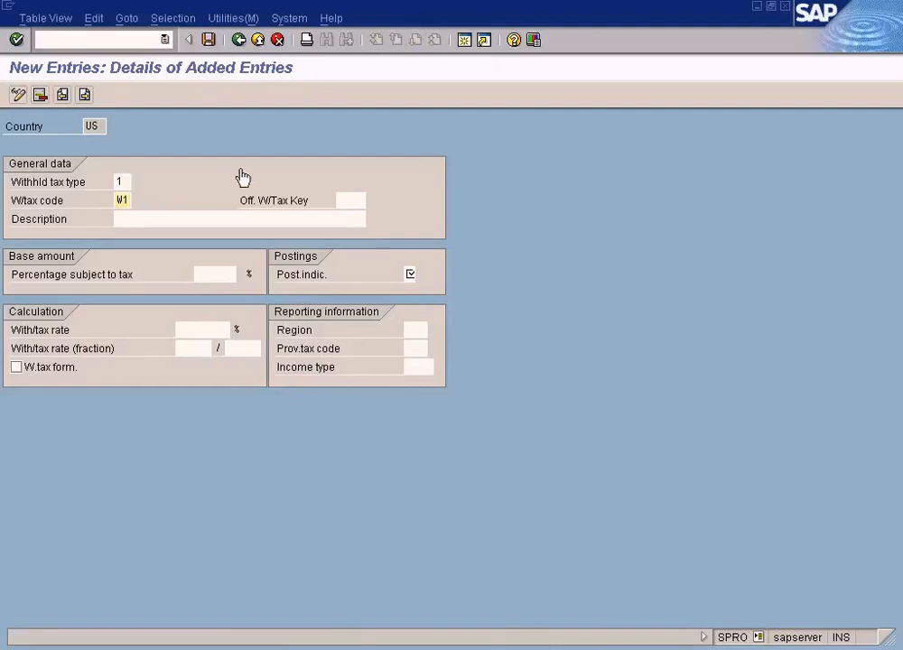
{"action": "left_click", "coordinate": [209, 221]}
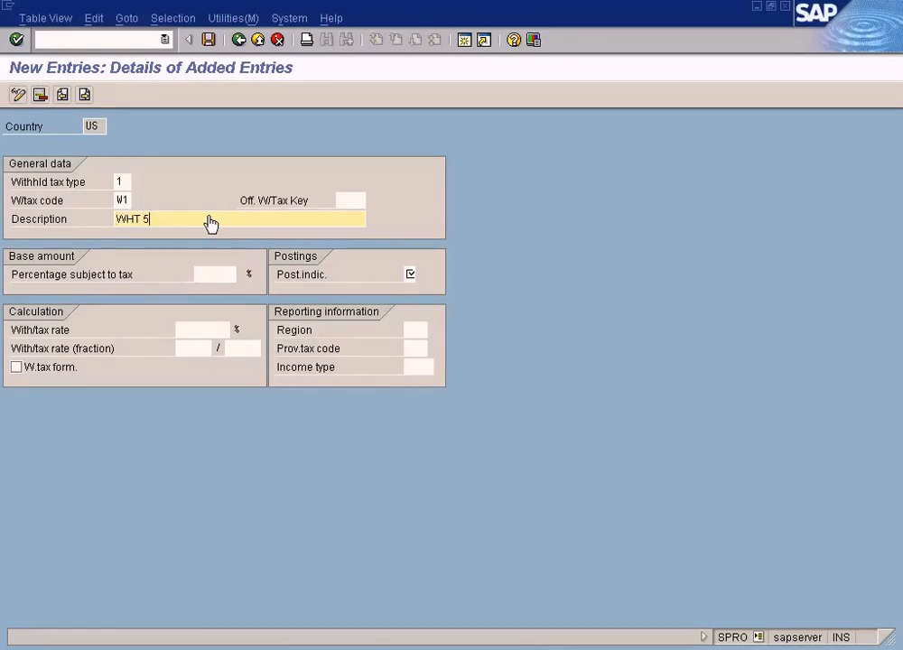
{"action": "left_click", "coordinate": [210, 274]}
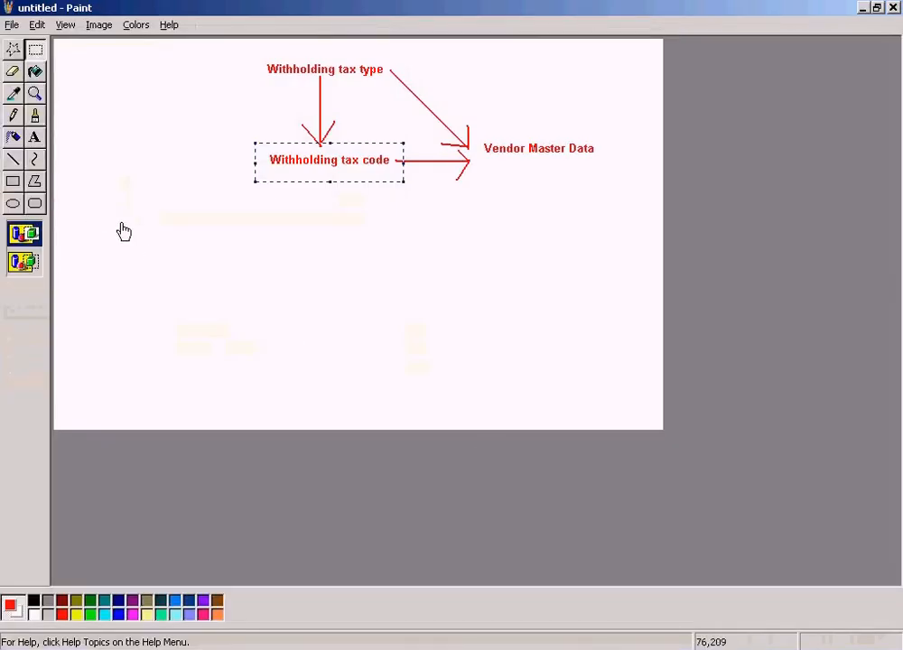
- In the Paint diagram, add a text box about 339 × 91 pixels below the arrows reading Invoice amt 1000
{"action": "left_click", "coordinate": [95, 199]}
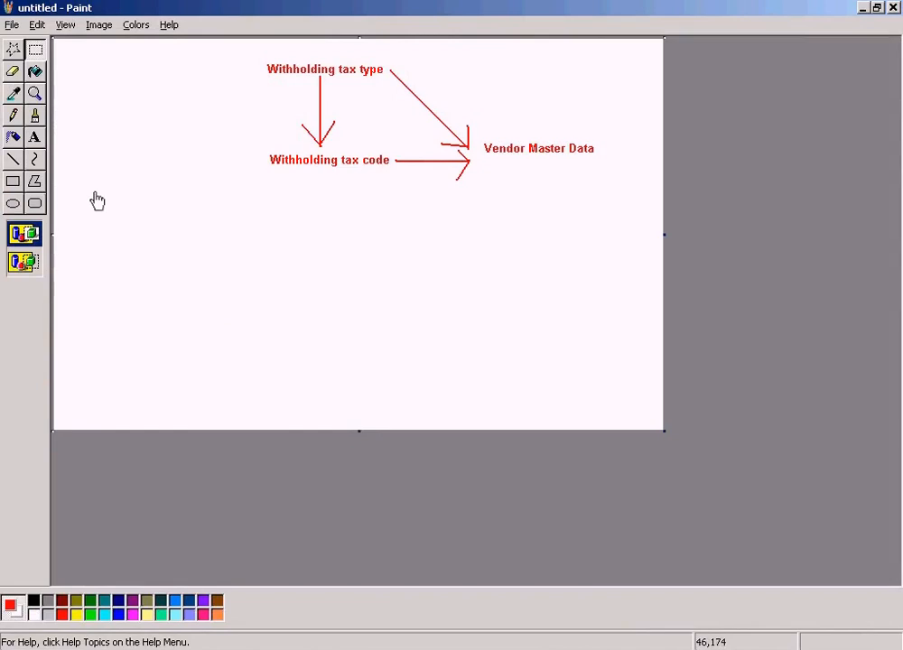
{"action": "left_click", "coordinate": [37, 140]}
{"action": "left_click_drag", "start_coordinate": [203, 215], "coordinate": [505, 303]}
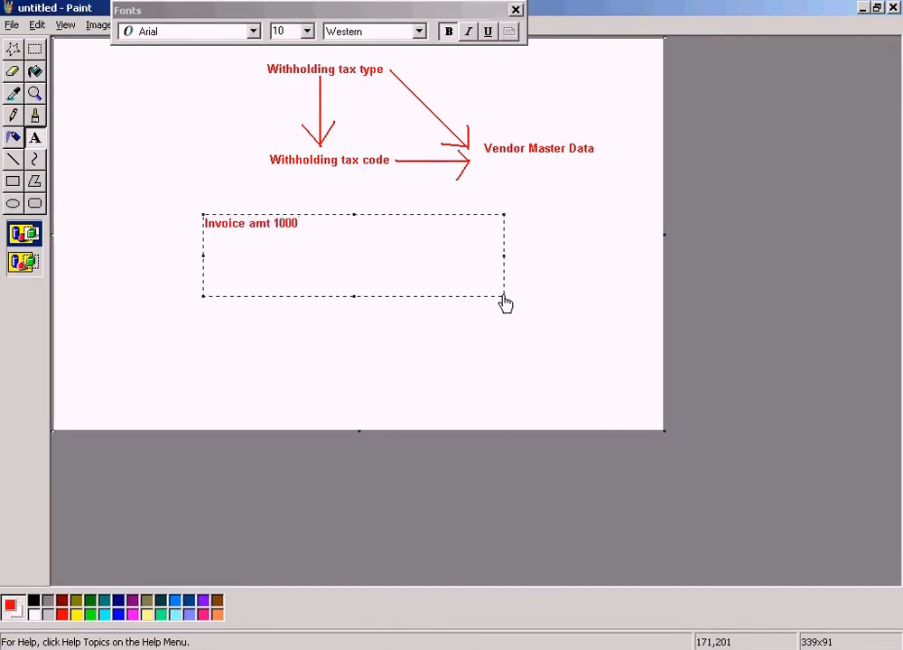
{"action": "type", "text": "Invoice amt 1000"}
- Complete the invoice example so it lists Invoice amt 980, Tax 20 and Invoice total 1000
{"action": "key", "text": "Return"}
{"action": "key", "text": "Return"}
{"action": "type", "text": "a"}
{"action": "key", "text": "BackSpace"}
{"action": "type", "text": "TAx"}
{"action": "key", "text": "BackSpace"}
{"action": "key", "text": "BackSpace"}
{"action": "key", "text": "BackSpace"}
{"action": "type", "text": "x"}
{"action": "key", "text": "BackSpace"}
{"action": "type", "text": "ax               20 "}
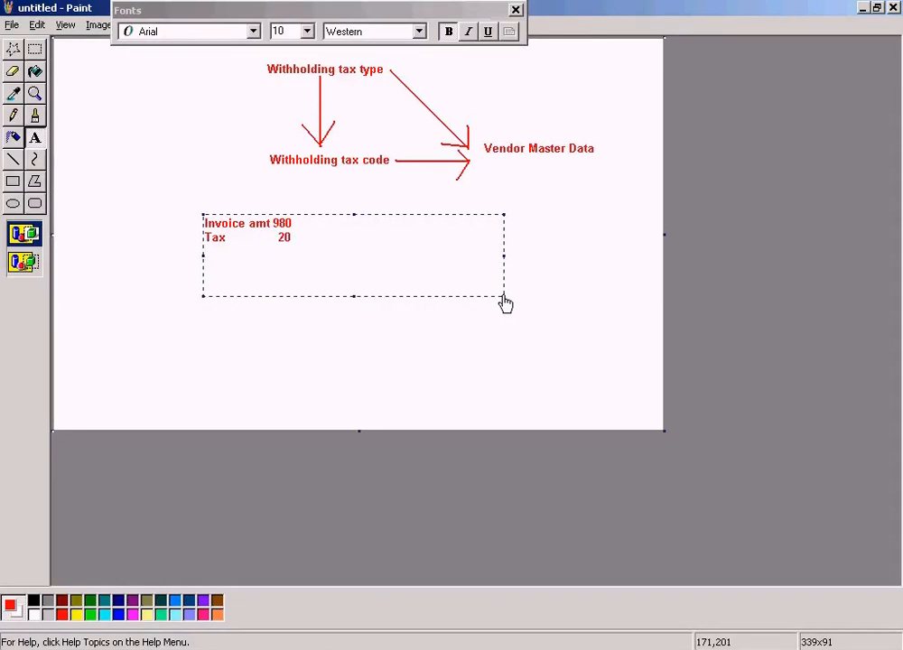
{"action": "type", "text": "Invoice total 1000"}
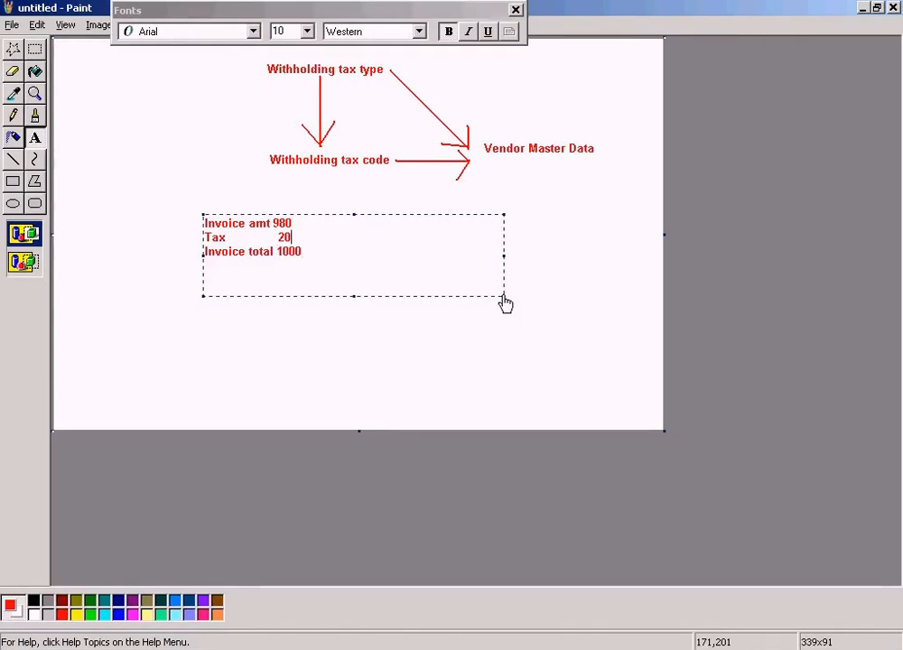
- Compare the percentage subject to tax field with the Paint example, marking the invoice amount 980, and return to SAP
{"action": "key", "text": "alt+Tab"}
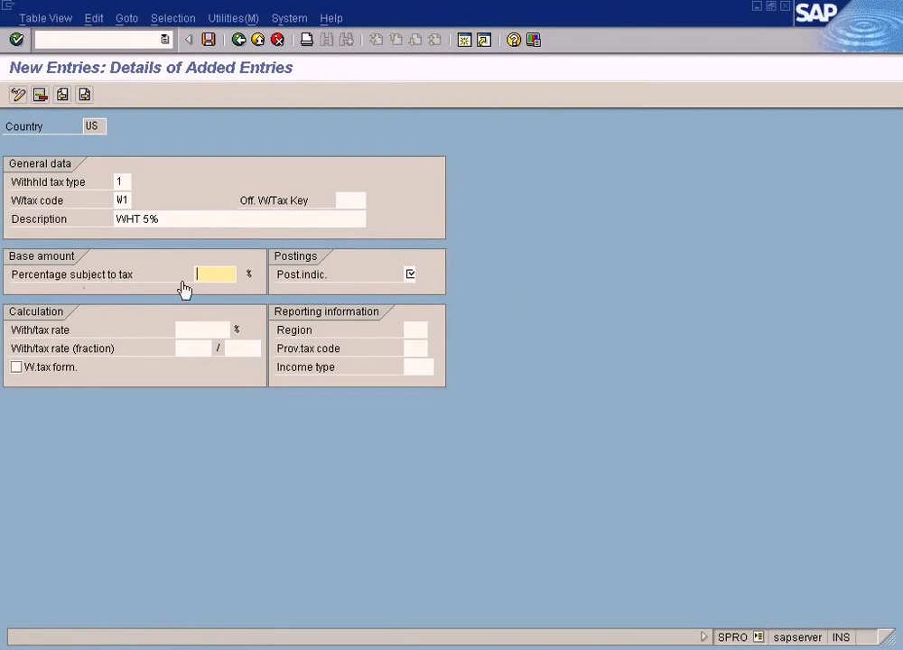
{"action": "key", "text": "alt+Tab"}
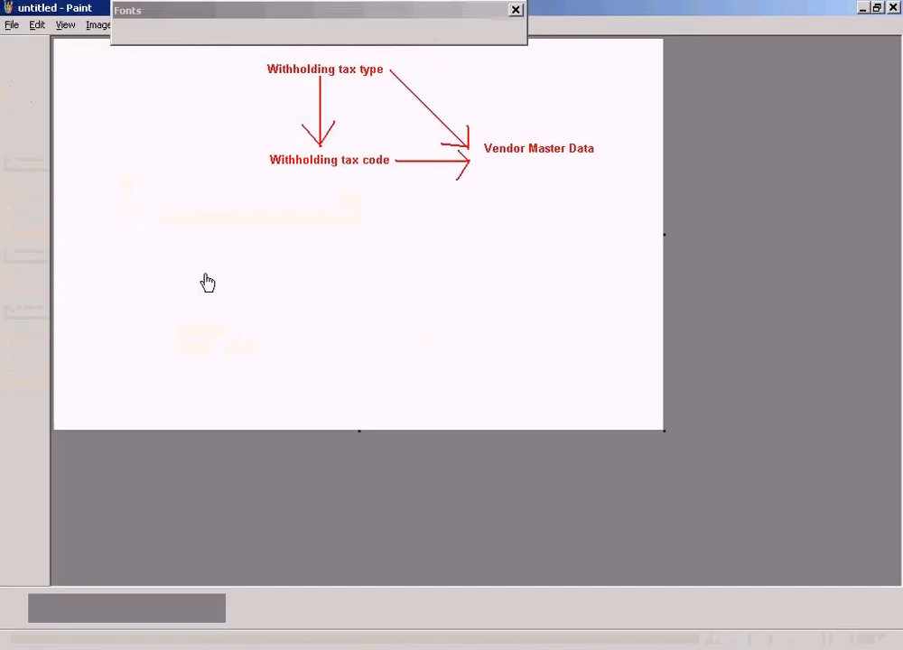
{"action": "left_click_drag", "start_coordinate": [271, 225], "coordinate": [294, 230]}
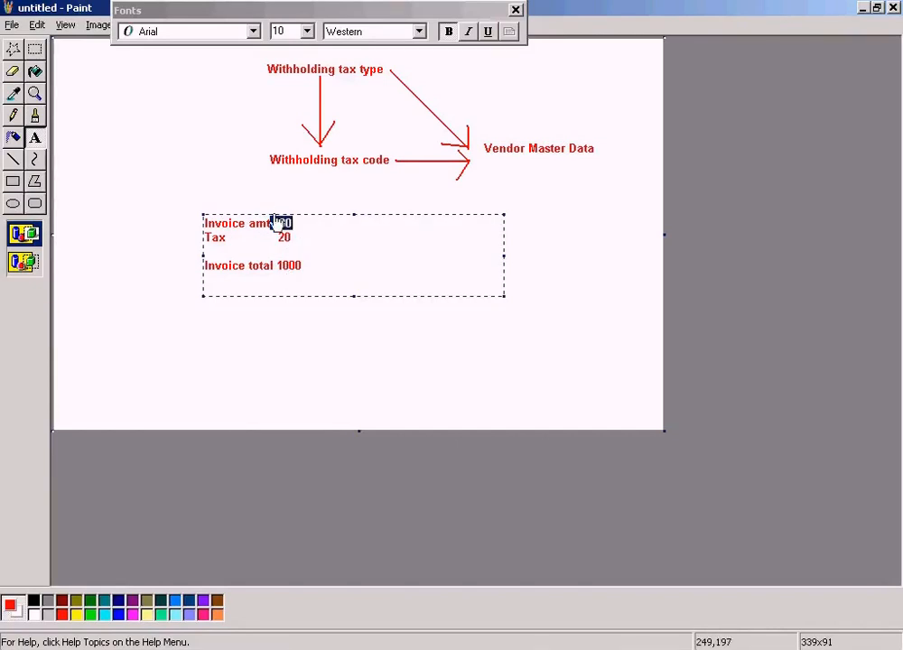
{"action": "key", "text": "alt+Tab"}
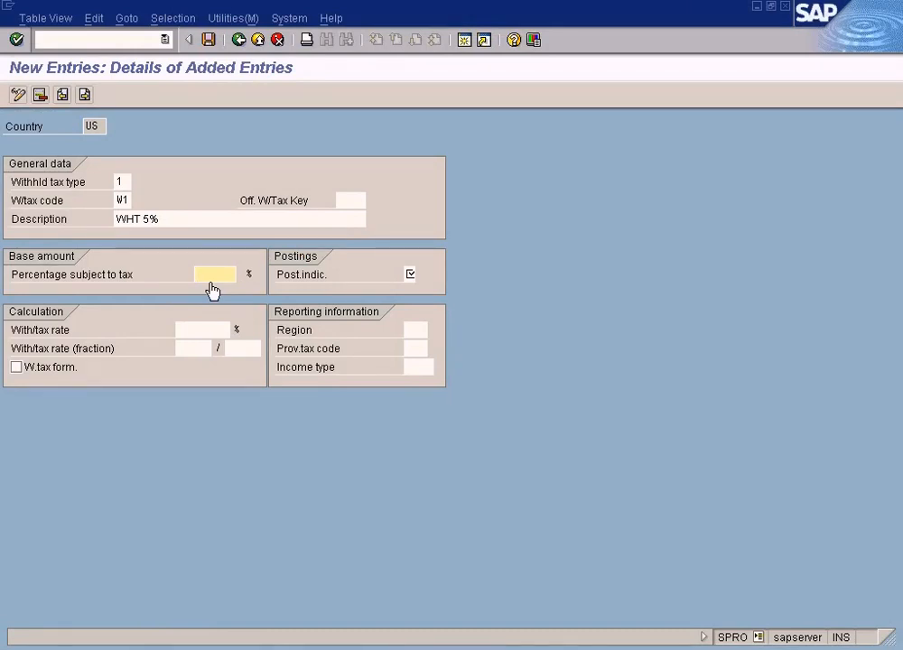
- Check the Paint example again and set the percentage subject to tax to 100 in SAP
{"action": "key", "text": "alt+Tab"}
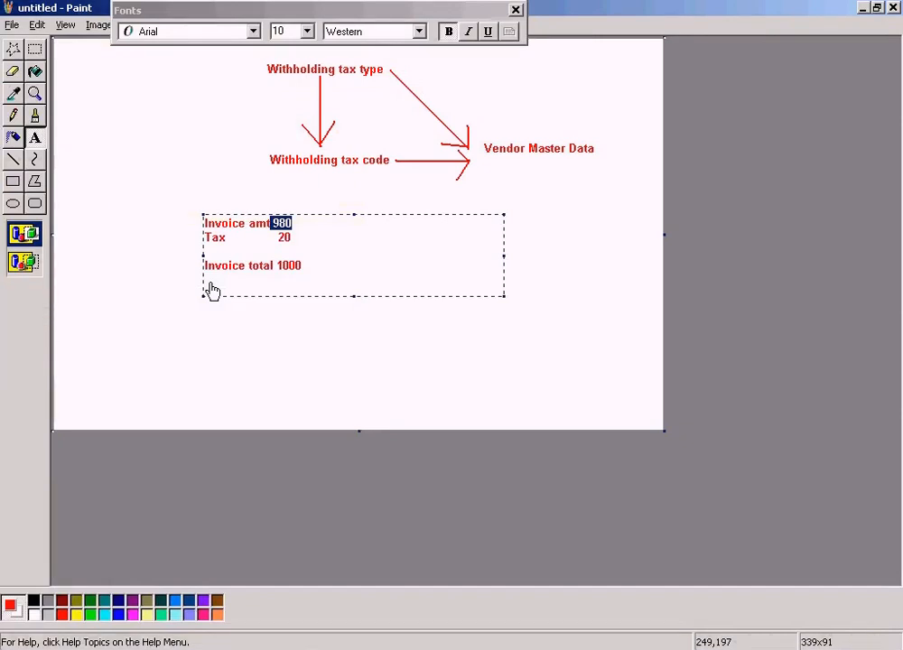
{"action": "key", "text": "alt+Tab"}
{"action": "type", "text": "100"}
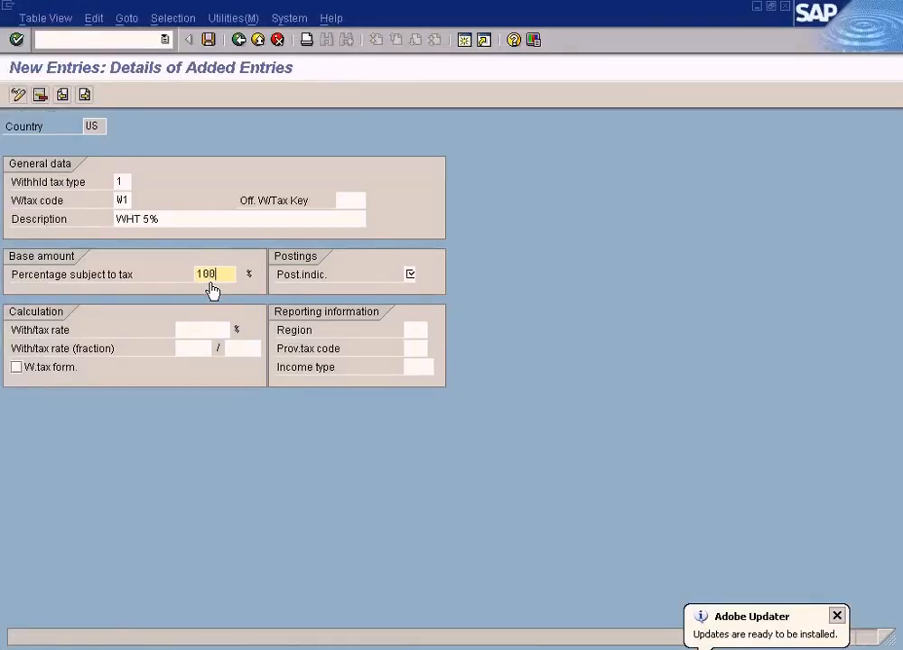
- Consult the Paint example and try a percentage subject to tax of 50 in SAP
{"action": "key", "text": "alt+Tab"}
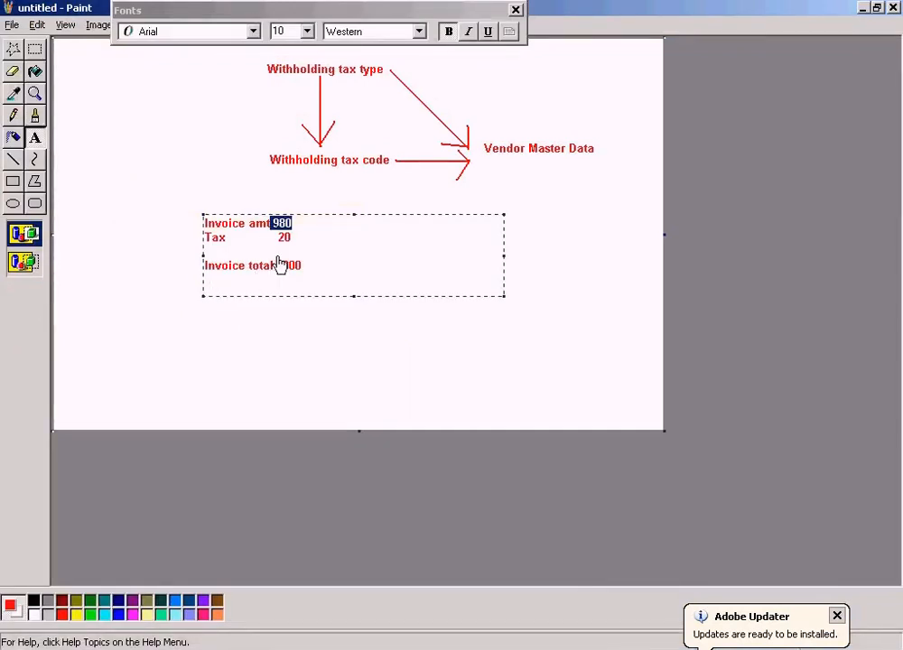
{"action": "key", "text": "alt+Tab"}
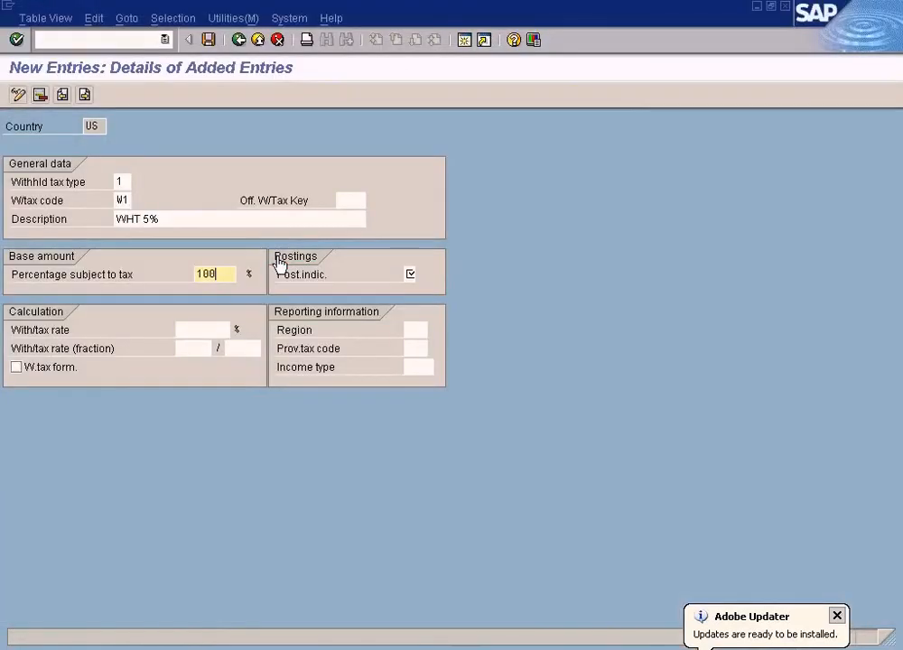
{"action": "key", "text": "BackSpace"}
{"action": "key", "text": "BackSpace"}
{"action": "key", "text": "BackSpace"}
{"action": "type", "text": "50"}
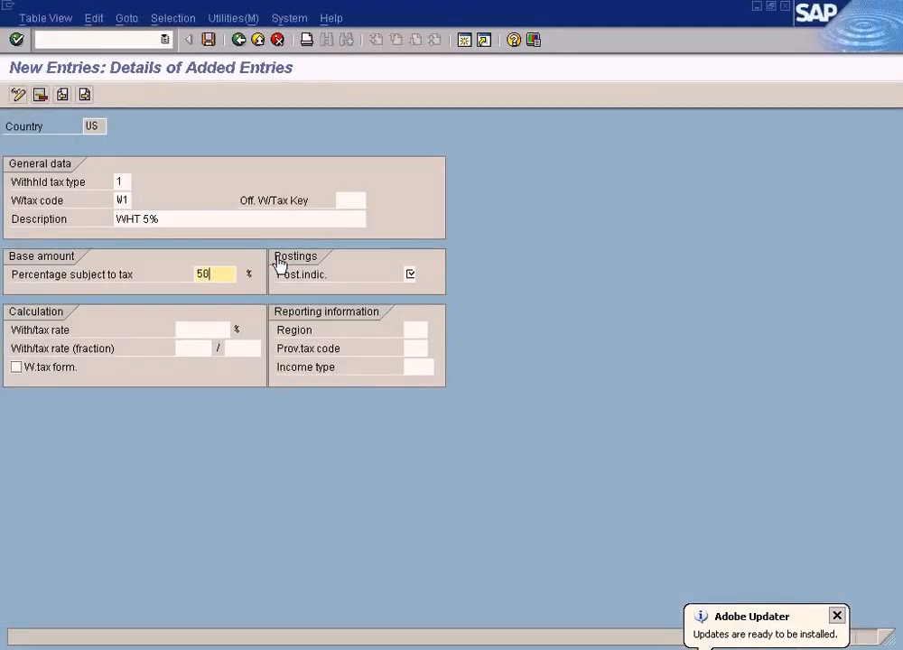
- Switch to Paint, open Calculator, compute 980 × 0.5 and move the calculator clear of the invoice example
{"action": "key", "text": "alt+Tab"}
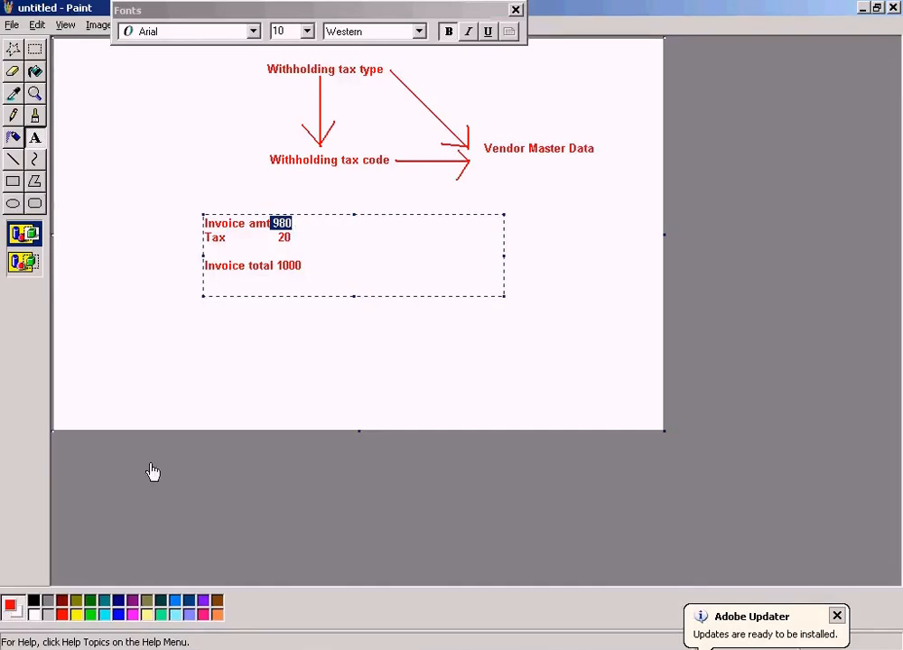
{"action": "left_click", "coordinate": [23, 647]}
{"action": "mouse_move", "coordinate": [106, 463]}
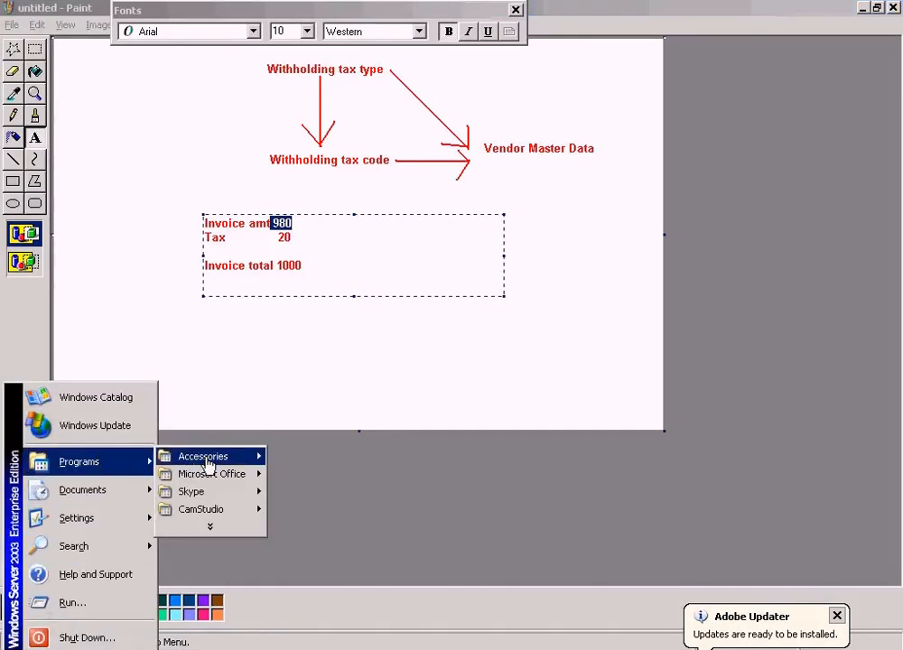
{"action": "mouse_move", "coordinate": [203, 457]}
{"action": "left_click", "coordinate": [301, 478]}
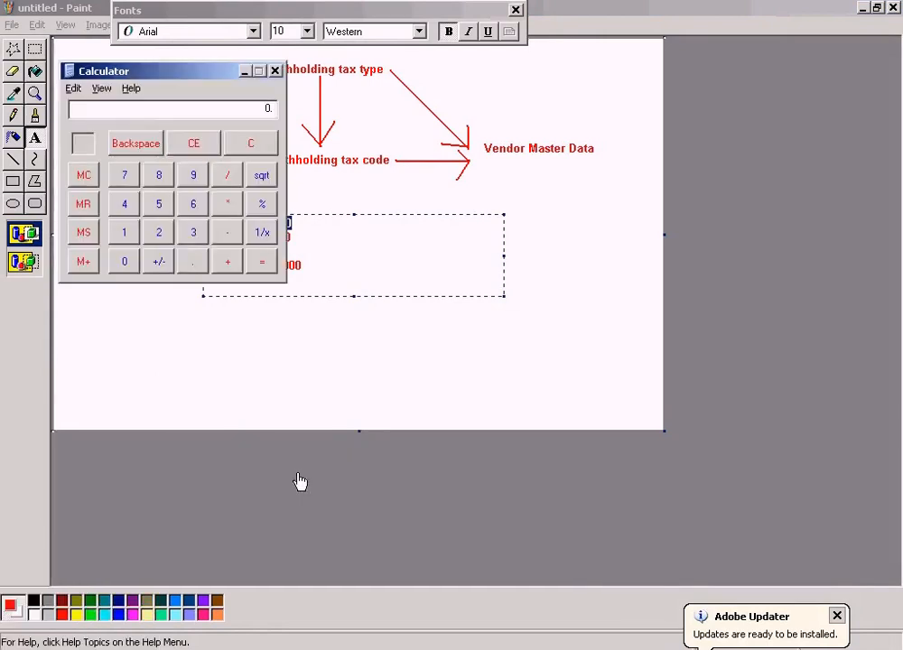
{"action": "type", "text": "980"}
{"action": "left_click", "coordinate": [226, 204]}
{"action": "left_click", "coordinate": [193, 262]}
{"action": "left_click", "coordinate": [160, 205]}
{"action": "left_click", "coordinate": [272, 264]}
{"action": "left_click_drag", "start_coordinate": [208, 72], "coordinate": [544, 107]}
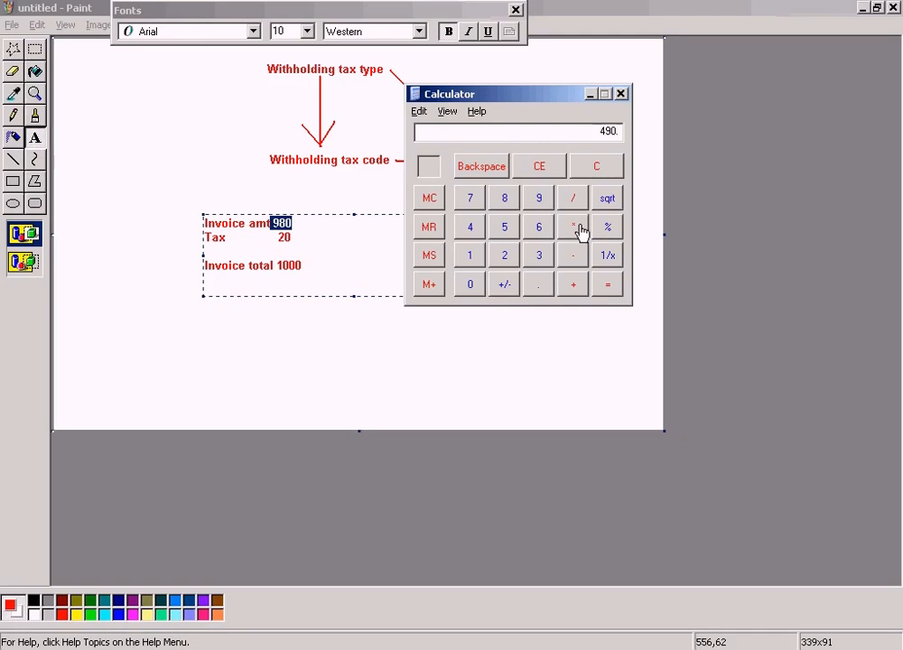
- Multiply the halved invoice amount by 0.05 to work out the withholding tax
{"action": "left_click", "coordinate": [533, 286]}
{"action": "left_click", "coordinate": [471, 285]}
{"action": "left_click", "coordinate": [506, 229]}
{"action": "left_click", "coordinate": [607, 286]}
- Clear the calculation, work out the 5% tax on the full 980 and close Calculator
{"action": "left_click", "coordinate": [596, 172]}
{"action": "left_click", "coordinate": [538, 202]}
{"action": "left_click", "coordinate": [504, 198]}
{"action": "left_click", "coordinate": [470, 284]}
{"action": "left_click", "coordinate": [574, 229]}
{"action": "left_click", "coordinate": [471, 285]}
{"action": "left_click", "coordinate": [472, 285]}
{"action": "left_click", "coordinate": [504, 231]}
{"action": "left_click", "coordinate": [603, 286]}
{"action": "left_click", "coordinate": [620, 94]}
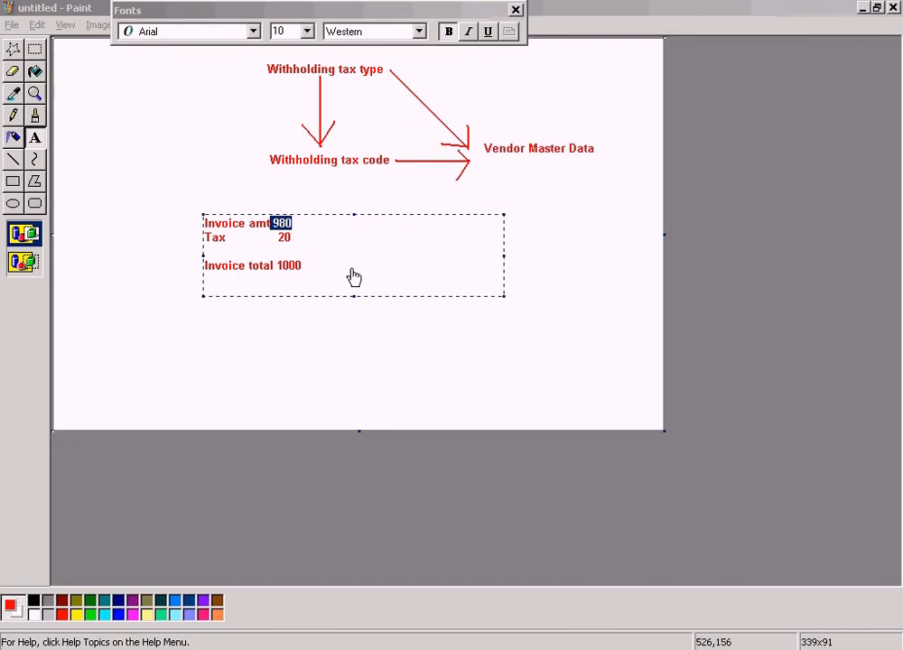
- Return to the SAP tax code entry and set the percentage subject to tax to 100
{"action": "key", "text": "alt+Tab"}
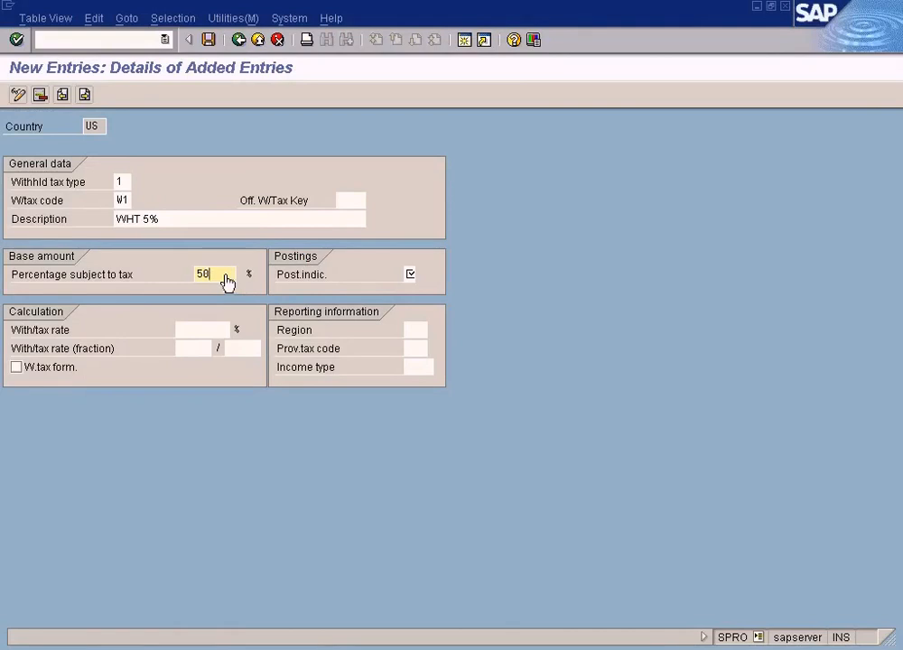
{"action": "key", "text": "BackSpace"}
{"action": "key", "text": "BackSpace"}
{"action": "type", "text": "100"}
- Choose posting indicator 1, Standard posting: Bank/vendor/customer line item reduced
{"action": "left_click", "coordinate": [413, 277]}
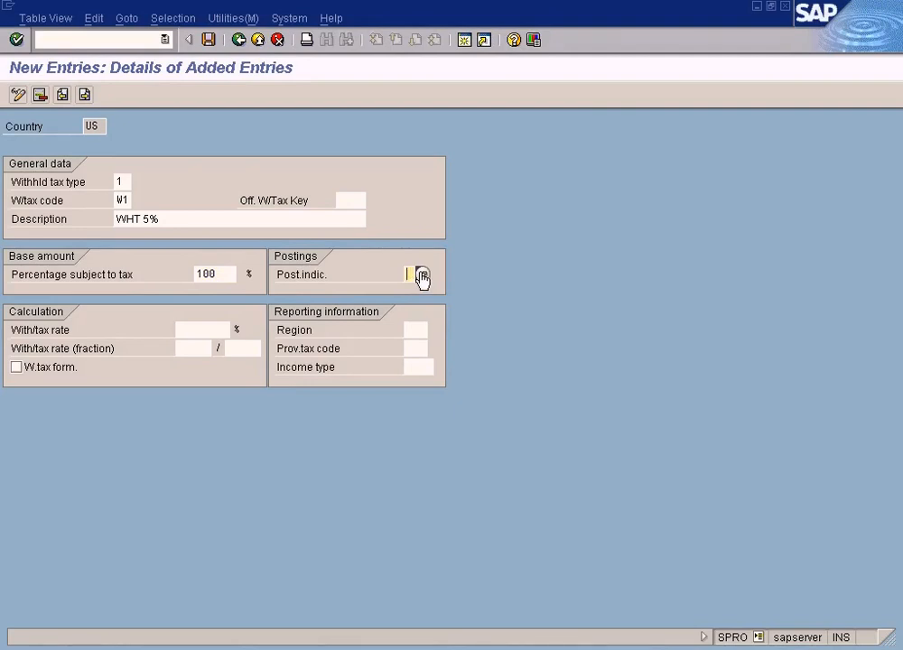
{"action": "left_click", "coordinate": [422, 275]}
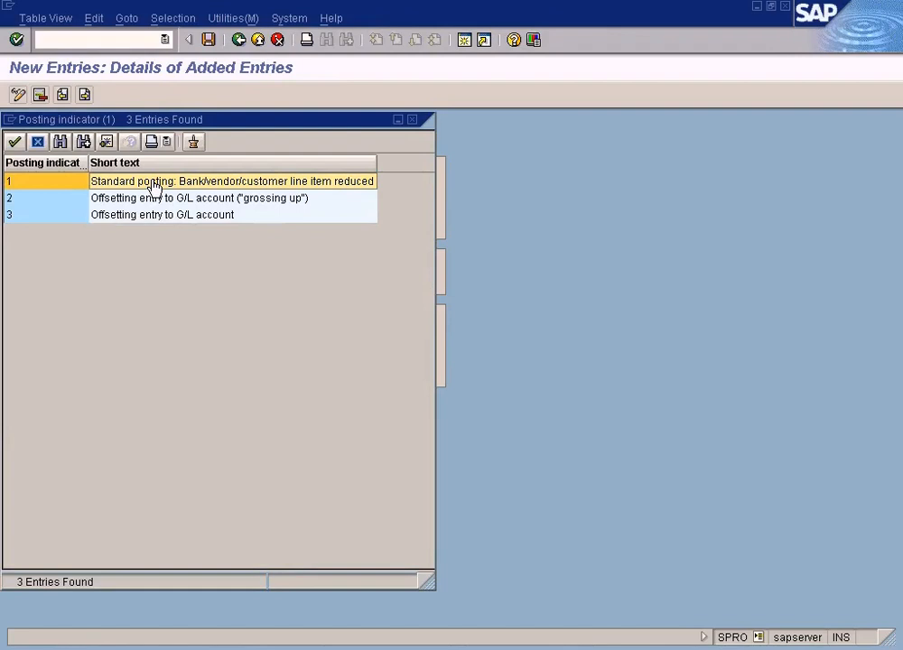
{"action": "double_click", "coordinate": [153, 187]}
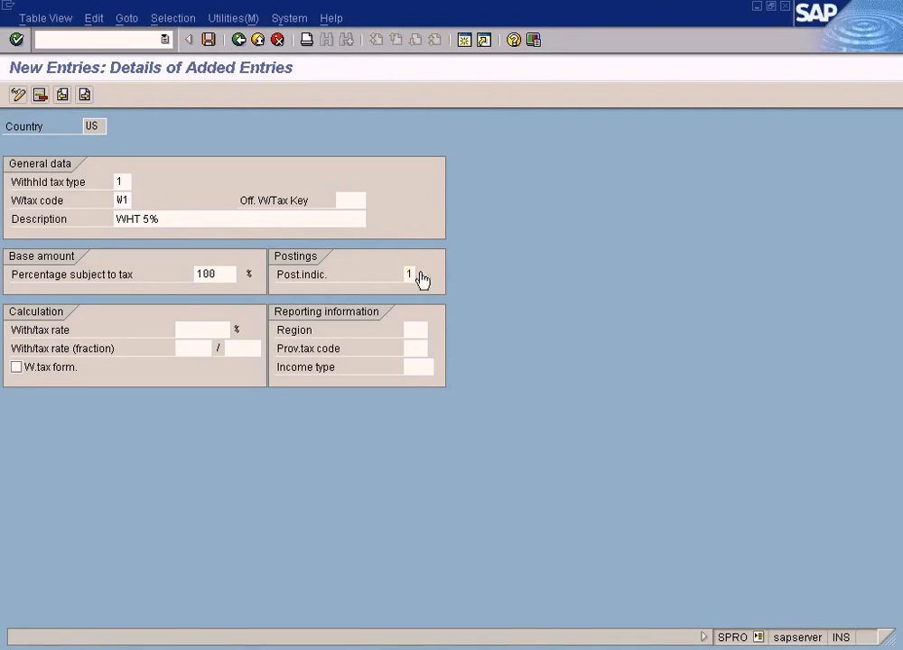
- Review the two offsetting entry posting indicators, 2 and 3, and keep standard posting 1
{"action": "left_click", "coordinate": [420, 275]}
{"action": "left_click", "coordinate": [128, 200]}
{"action": "left_click", "coordinate": [127, 214]}
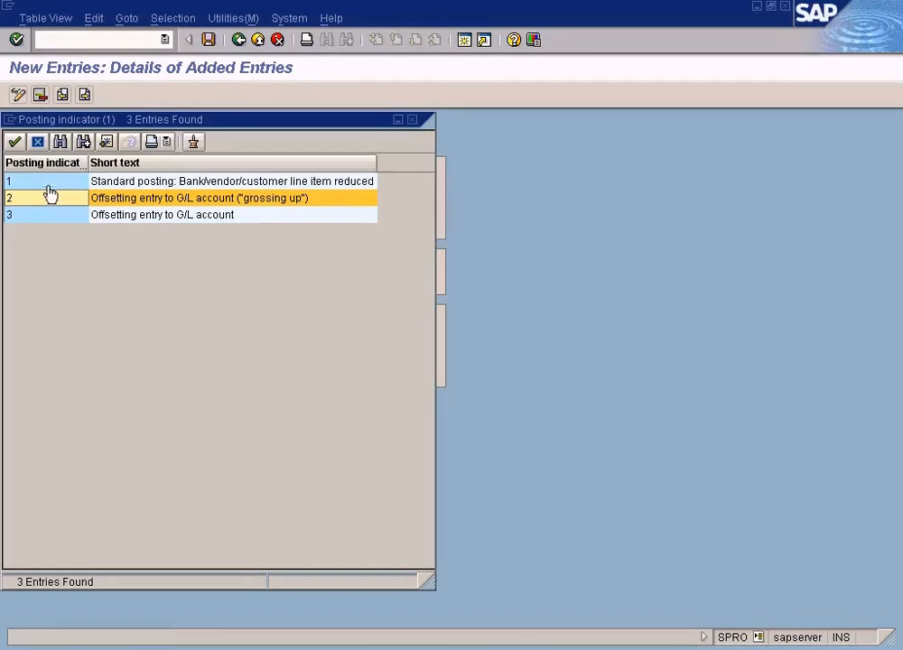
{"action": "left_click", "coordinate": [156, 217]}
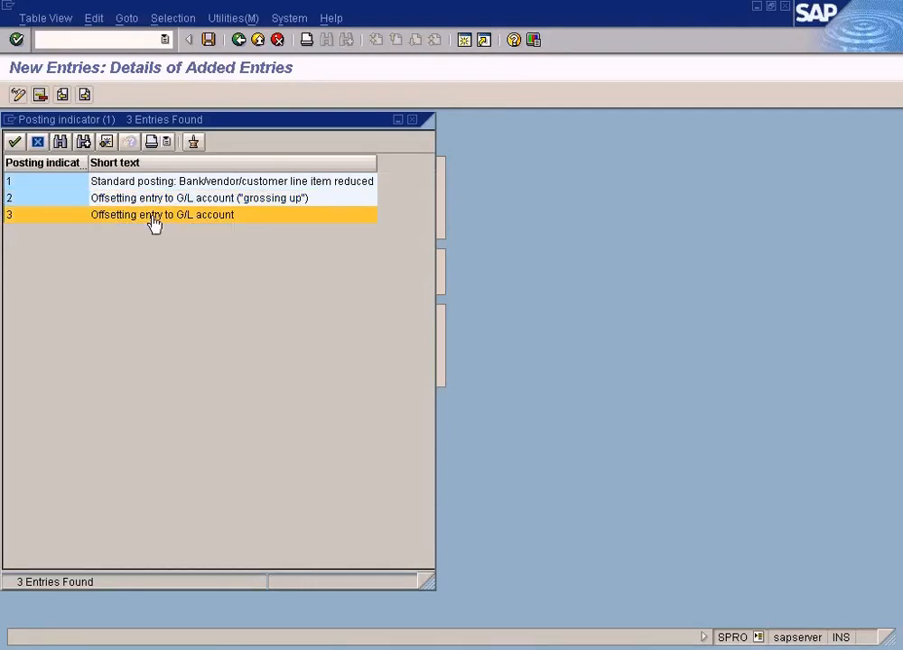
{"action": "left_click", "coordinate": [158, 184]}
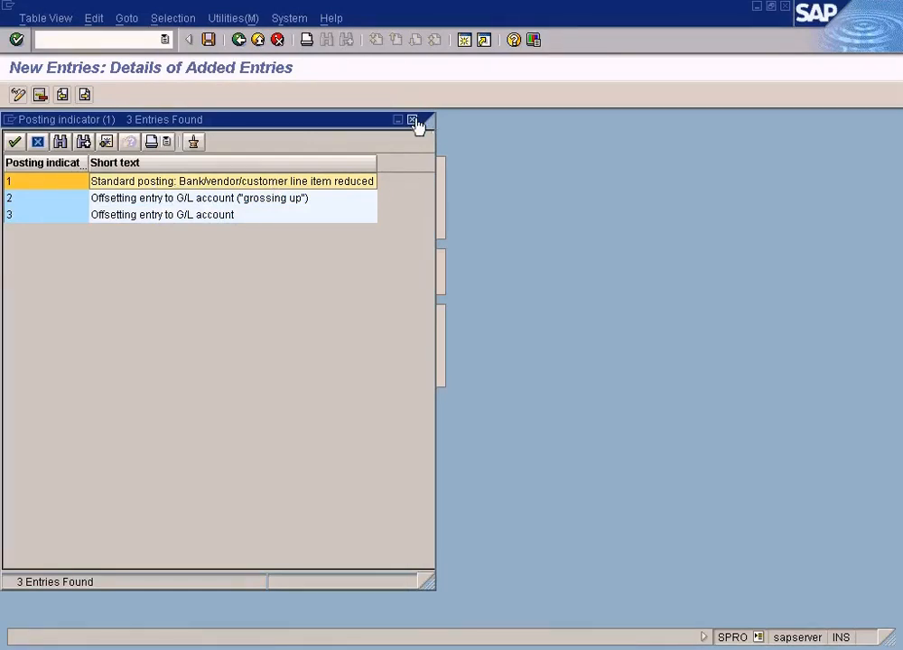
{"action": "double_click", "coordinate": [344, 183]}
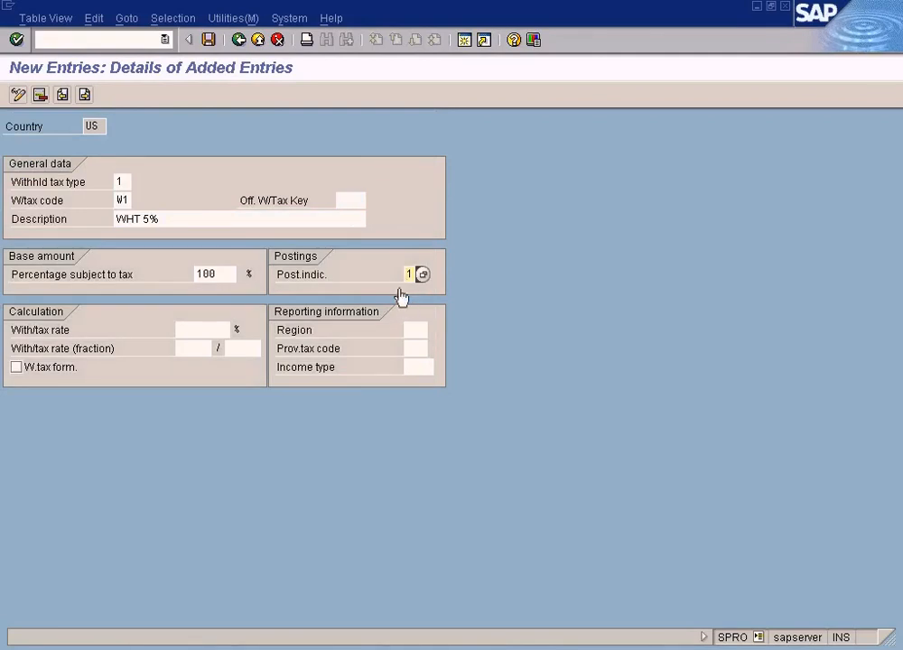
- Set the withholding tax rate to 5% and close the list of possible rates without choosing from it
{"action": "left_click", "coordinate": [189, 331]}
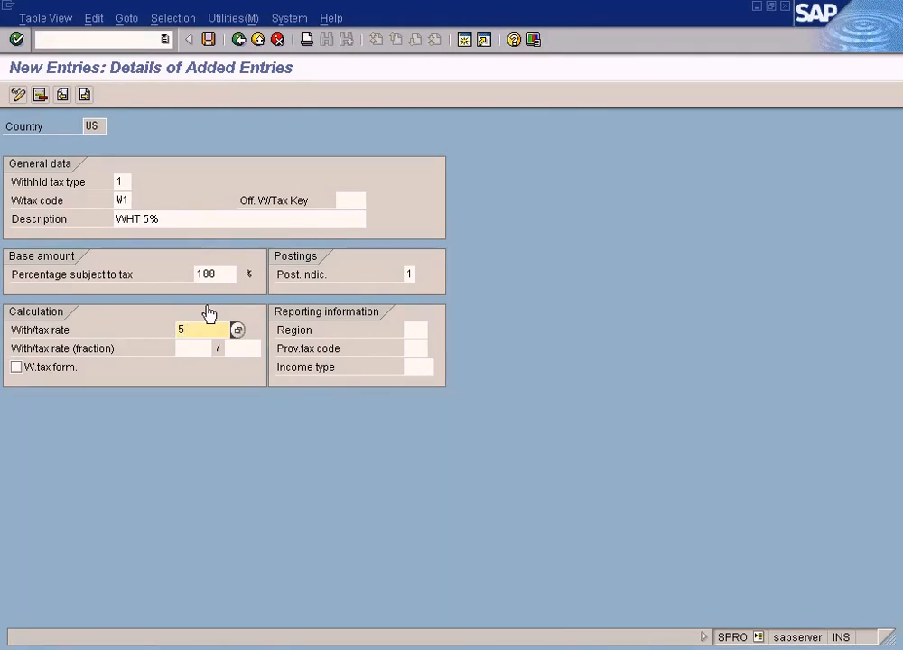
{"action": "left_click", "coordinate": [237, 331]}
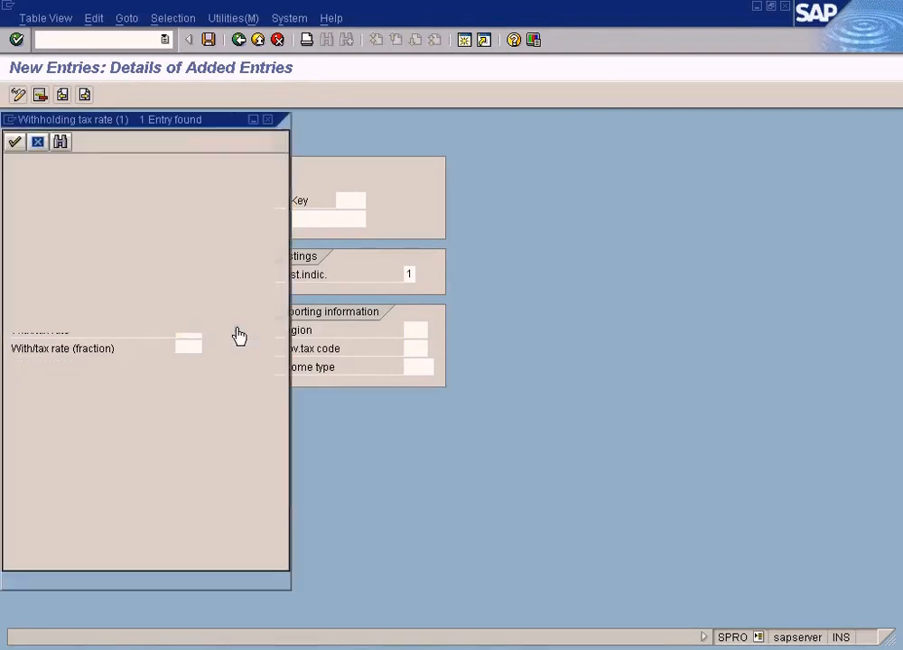
{"action": "left_click", "coordinate": [271, 122]}
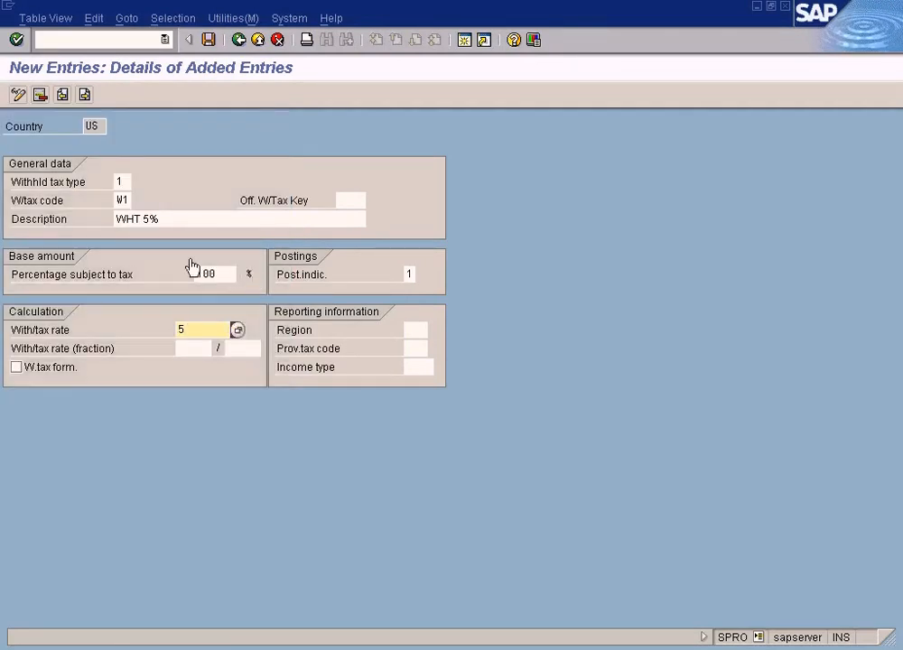
{"action": "left_click", "coordinate": [217, 219]}
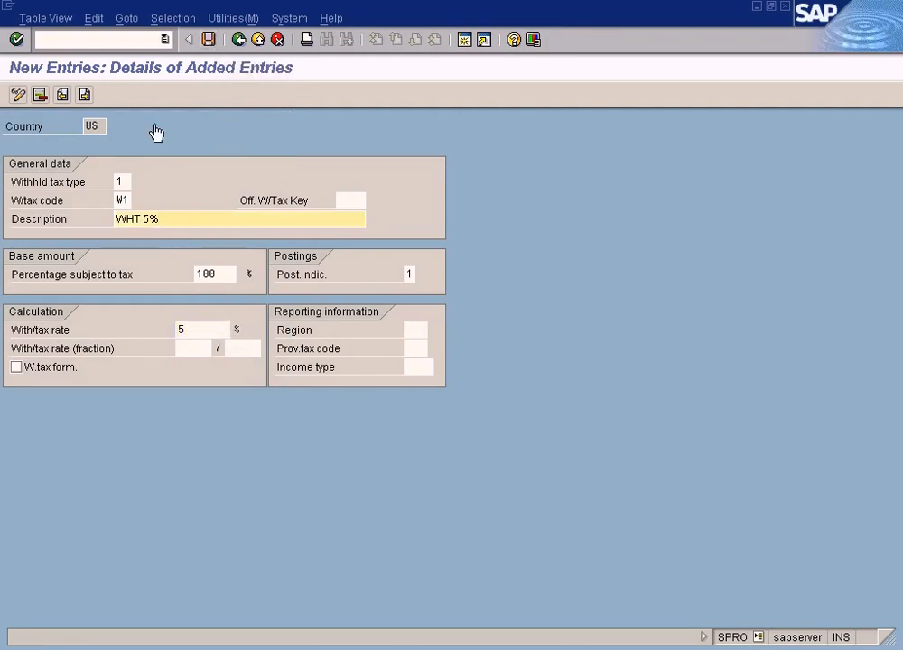
{"action": "left_click", "coordinate": [120, 182]}
{"action": "left_click", "coordinate": [123, 202]}
{"action": "left_click", "coordinate": [122, 181]}
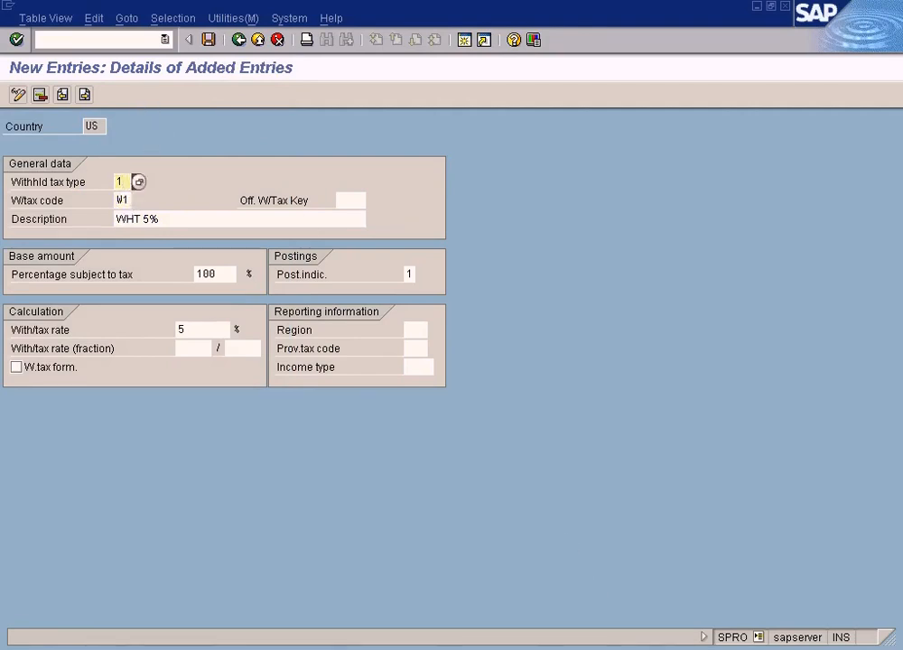
- Switch to Paint and mark the Withholding tax type and Withholding tax code labels in the diagram with selection rectangles
{"action": "key", "text": "alt+Tab"}
{"action": "left_click", "coordinate": [209, 158]}
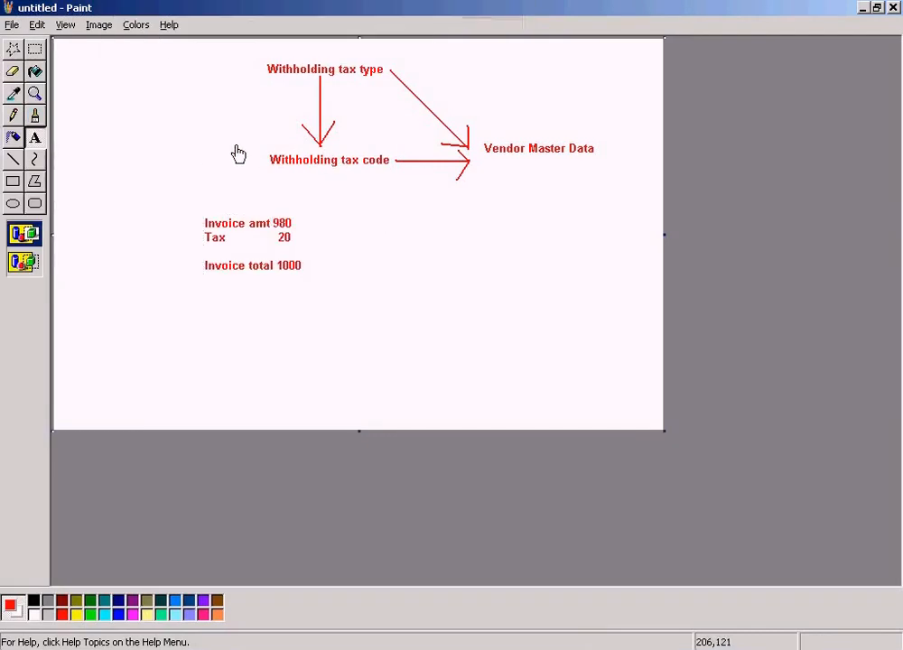
{"action": "left_click_drag", "start_coordinate": [259, 56], "coordinate": [399, 83]}
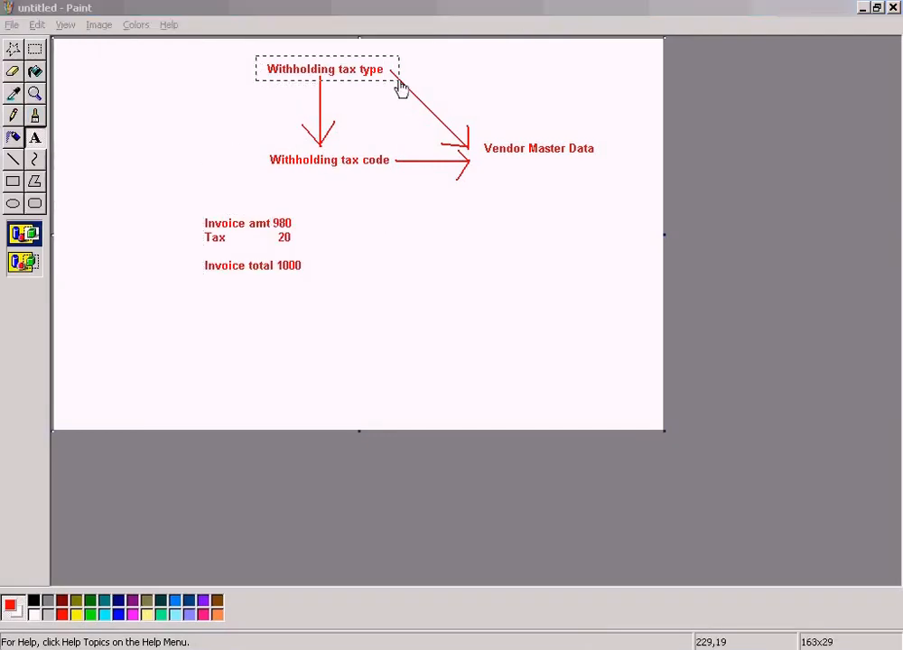
{"action": "left_click", "coordinate": [27, 69]}
{"action": "left_click", "coordinate": [34, 50]}
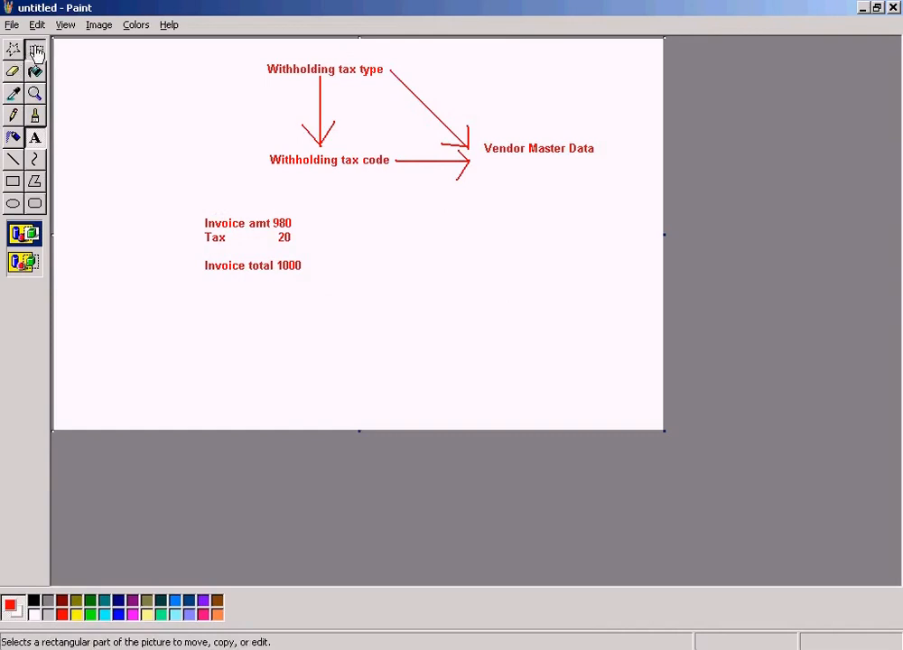
{"action": "left_click_drag", "start_coordinate": [258, 139], "coordinate": [397, 180]}
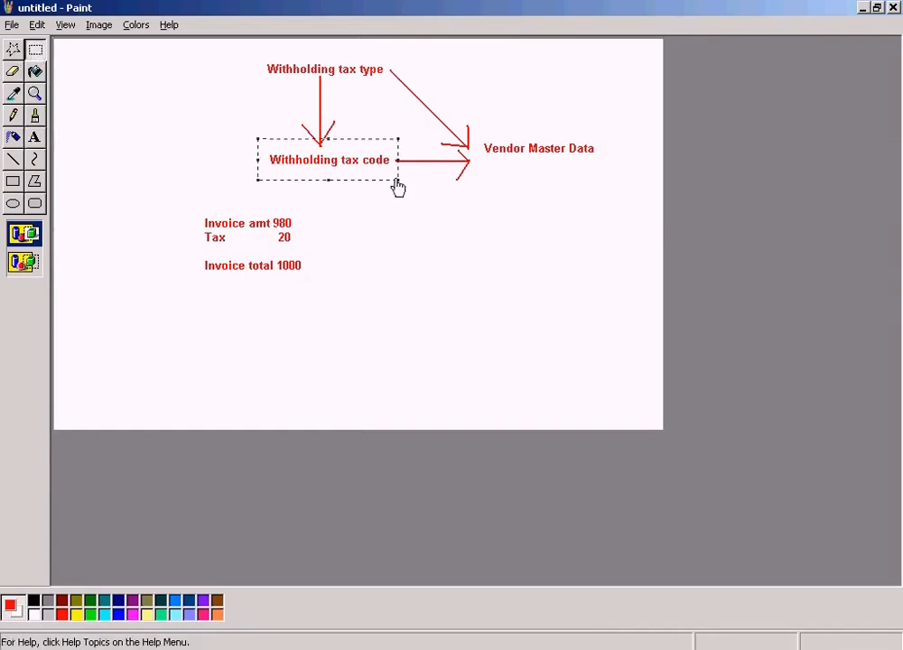
- Return to SAP, save the new withholding tax code entry and go back to the implementation guide
{"action": "key", "text": "alt+Tab"}
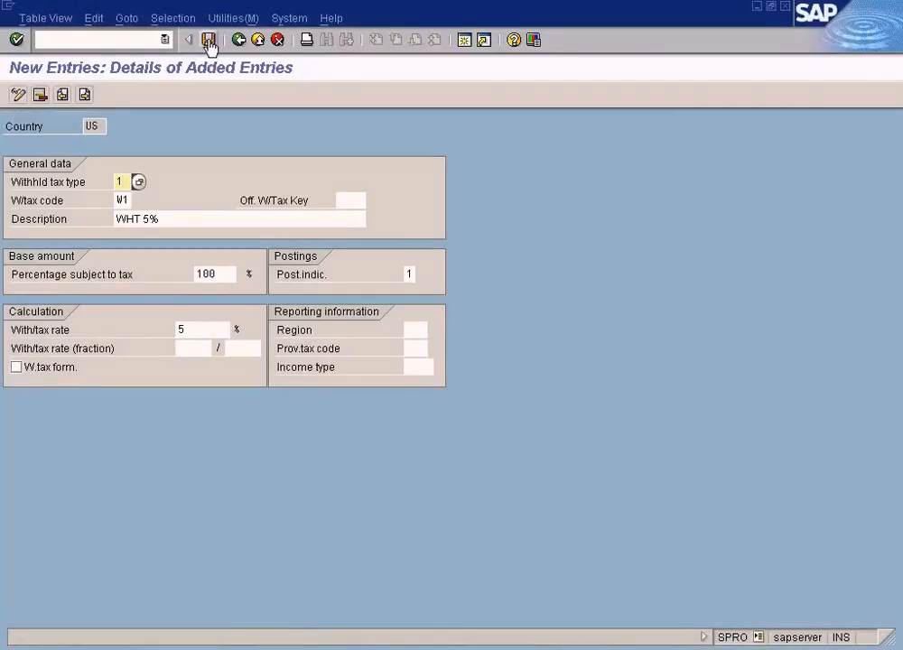
{"action": "left_click", "coordinate": [208, 41]}
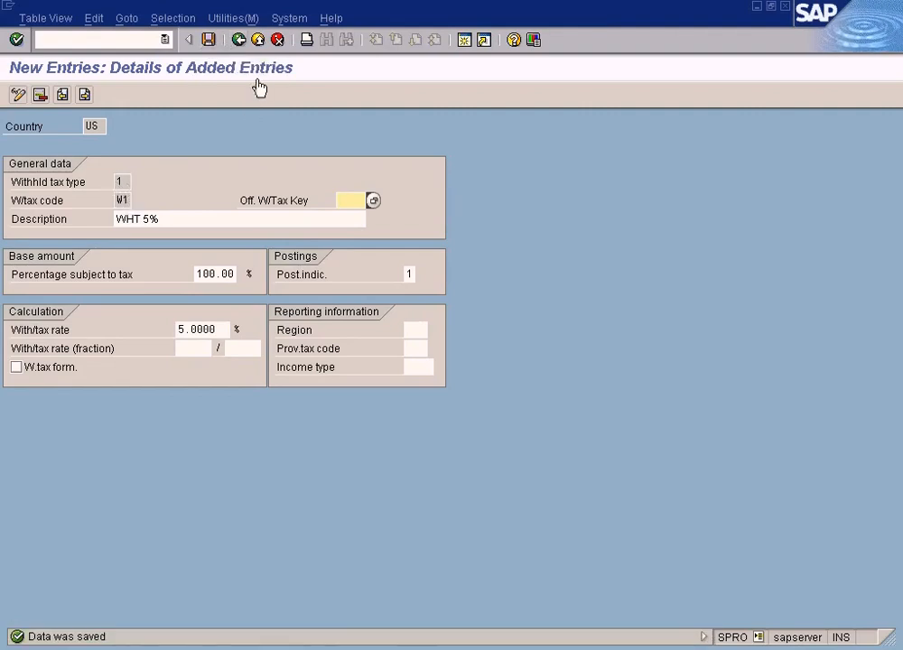
{"action": "left_click", "coordinate": [240, 41]}
{"action": "left_click", "coordinate": [240, 41]}
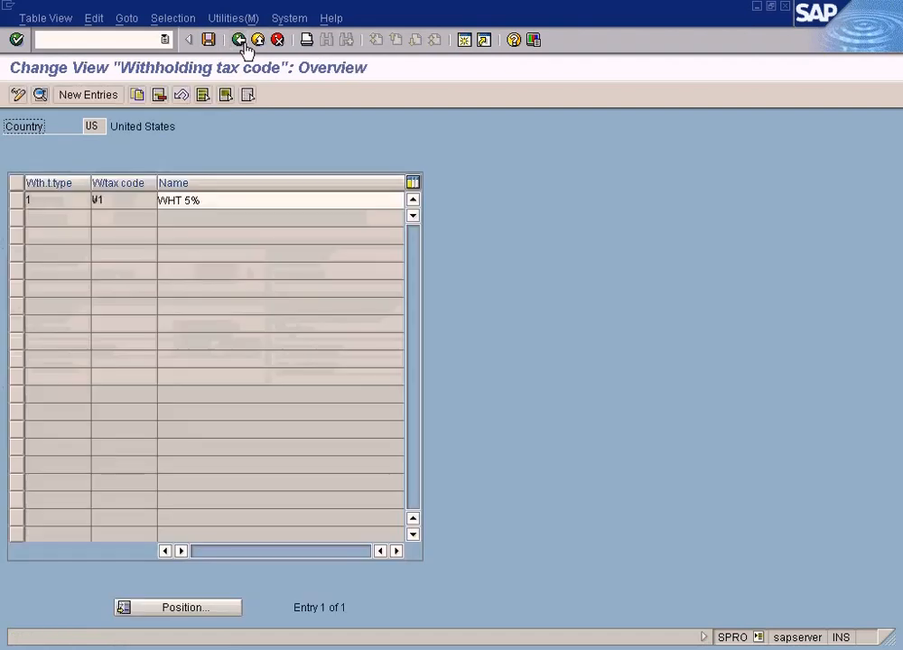
{"action": "left_click", "coordinate": [240, 41]}
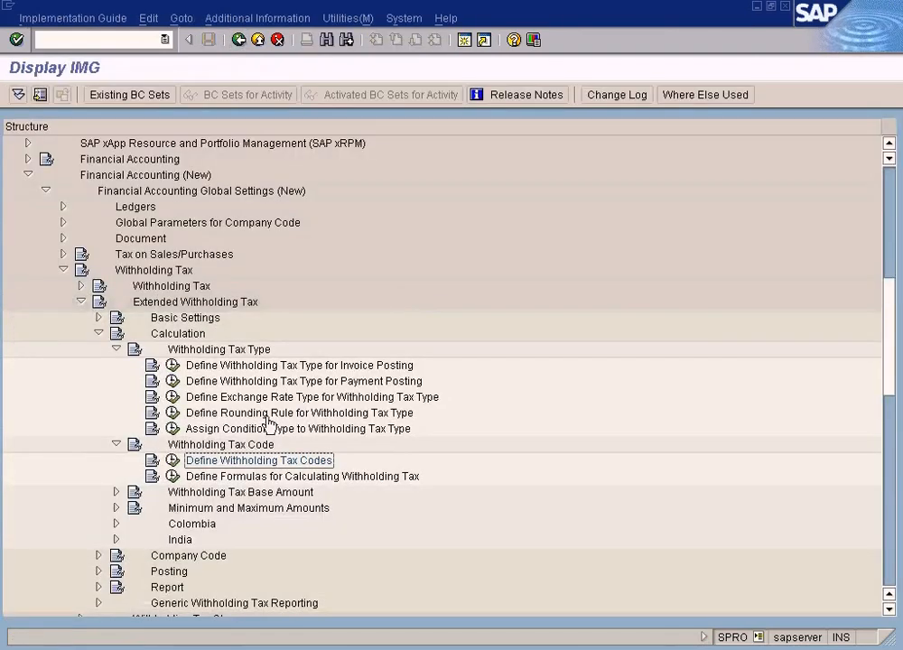
- Expand Company Code under Extended Withholding Tax, collapse the tax type and code nodes, and open Assign Withholding Tax Types to Company Codes
{"action": "scroll", "coordinate": [271, 431], "scroll_direction": "down", "scroll_amount": 3}
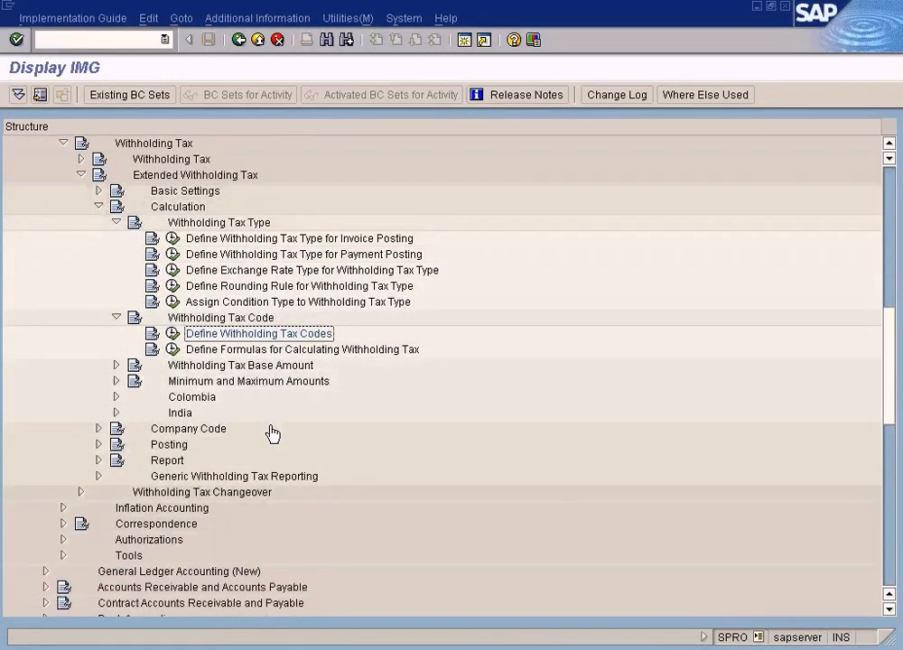
{"action": "scroll", "coordinate": [272, 432], "scroll_direction": "down", "scroll_amount": 1}
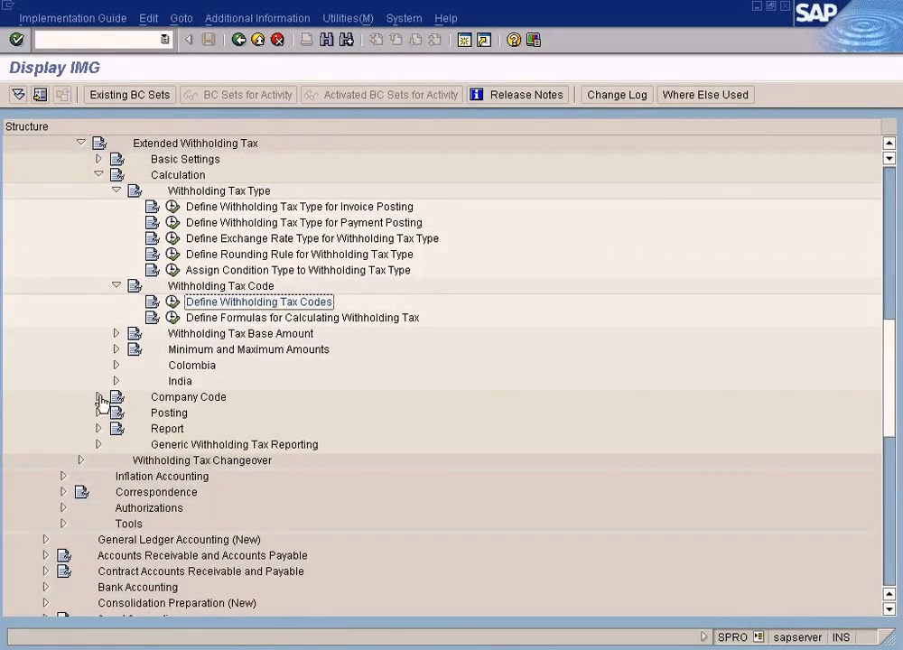
{"action": "left_click", "coordinate": [99, 398]}
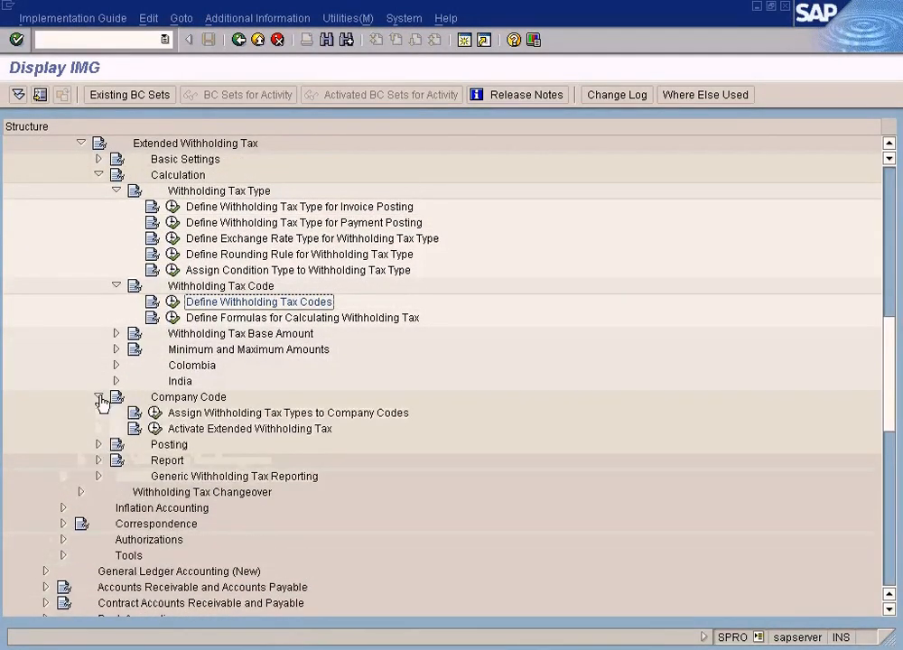
{"action": "left_click", "coordinate": [117, 287]}
{"action": "left_click", "coordinate": [116, 192]}
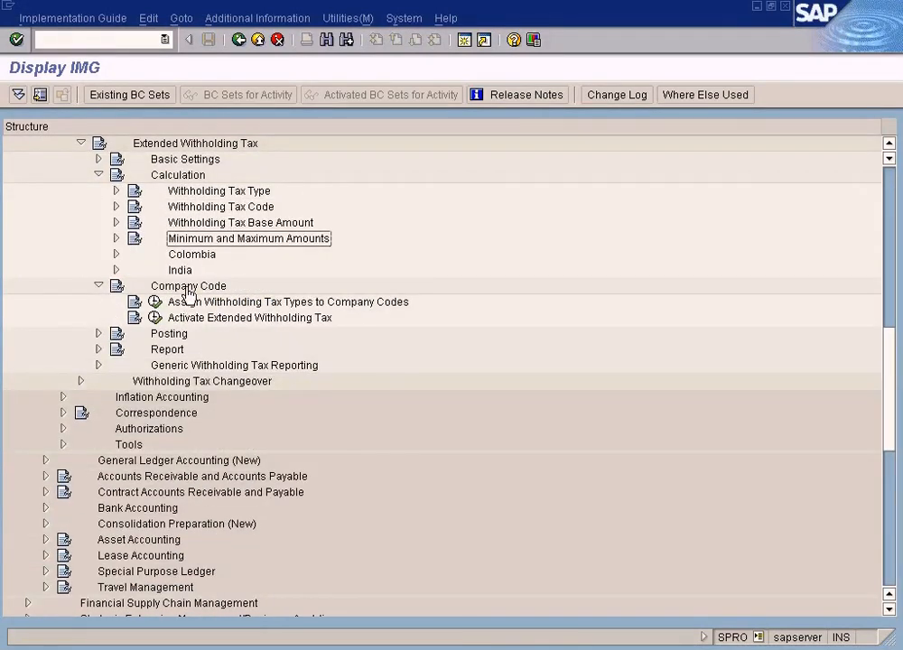
{"action": "left_click", "coordinate": [214, 303]}
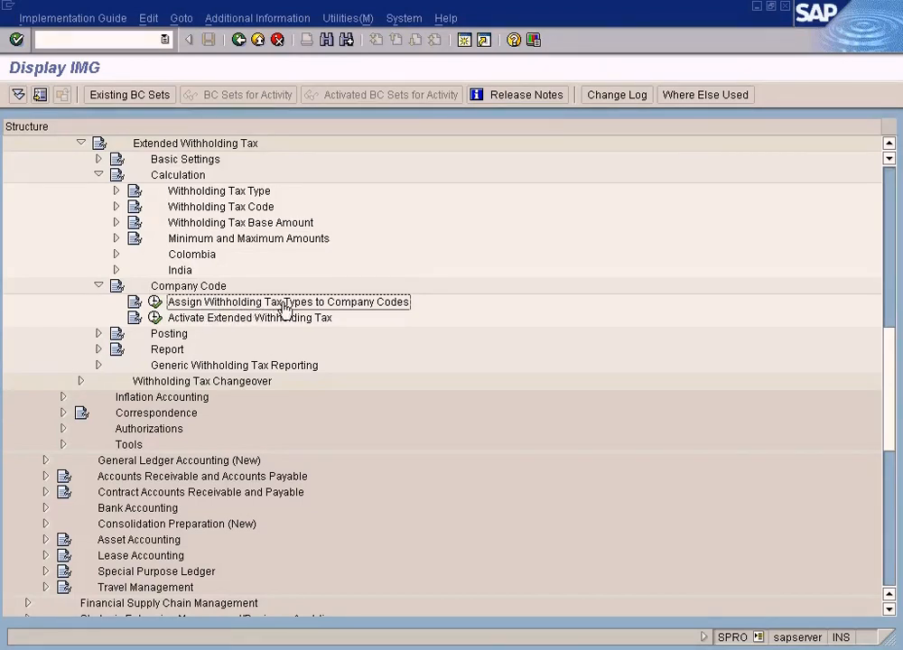
{"action": "left_click", "coordinate": [154, 302]}
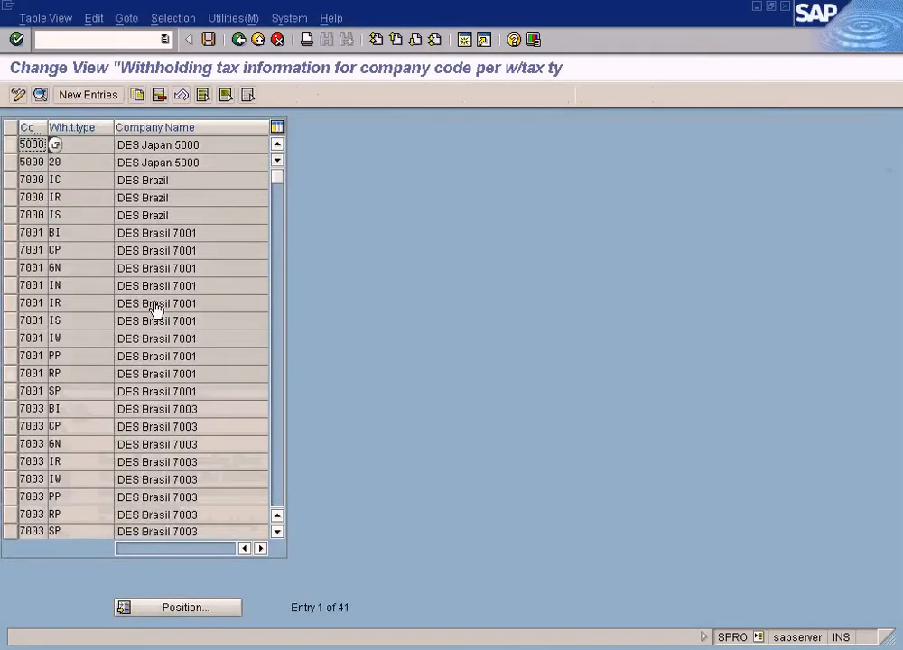
- Glance at the Paint diagram, return to SAP and check the assignment list for an existing entry for company code SUN
{"action": "left_click", "coordinate": [451, 649]}
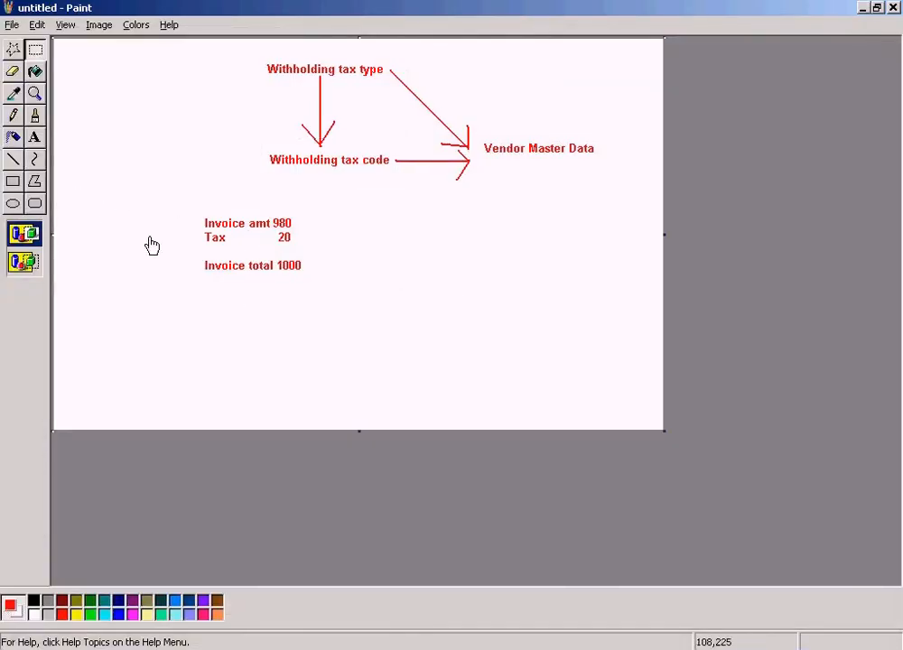
{"action": "key", "text": "alt+Tab"}
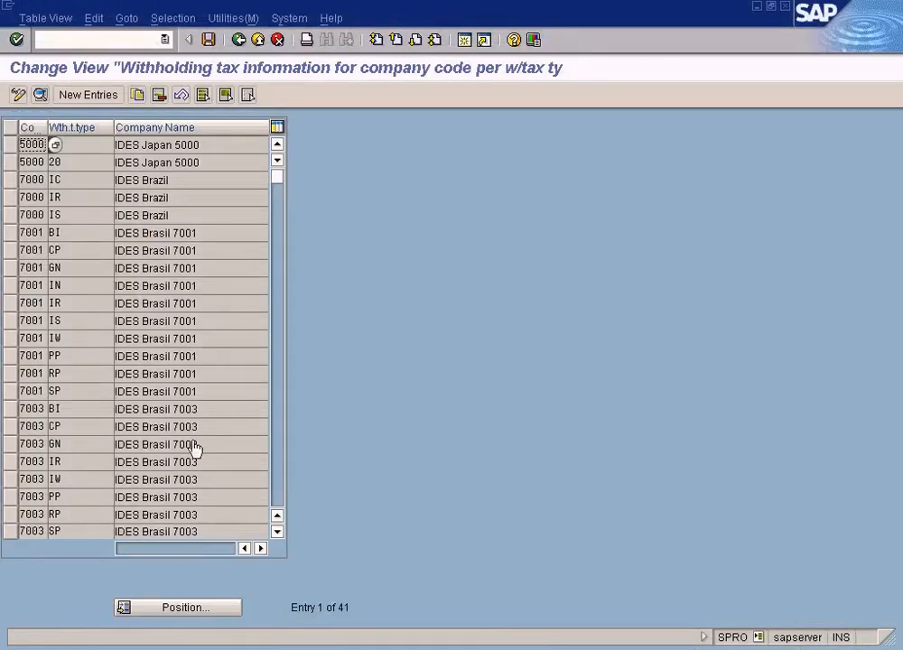
{"action": "left_click", "coordinate": [185, 608]}
{"action": "type", "text": "su00"}
{"action": "key", "text": "Return"}
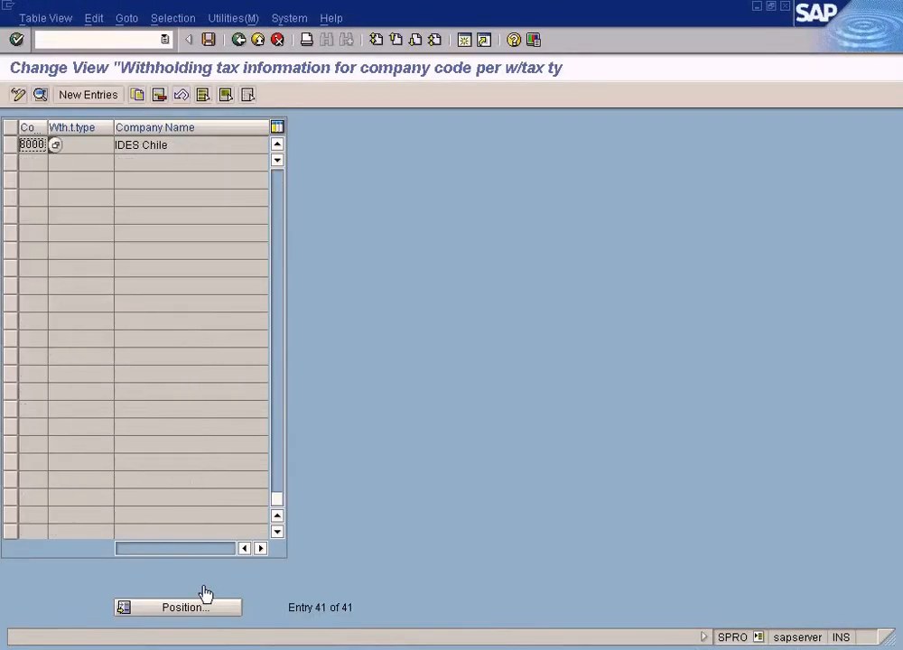
{"action": "left_click", "coordinate": [87, 146]}
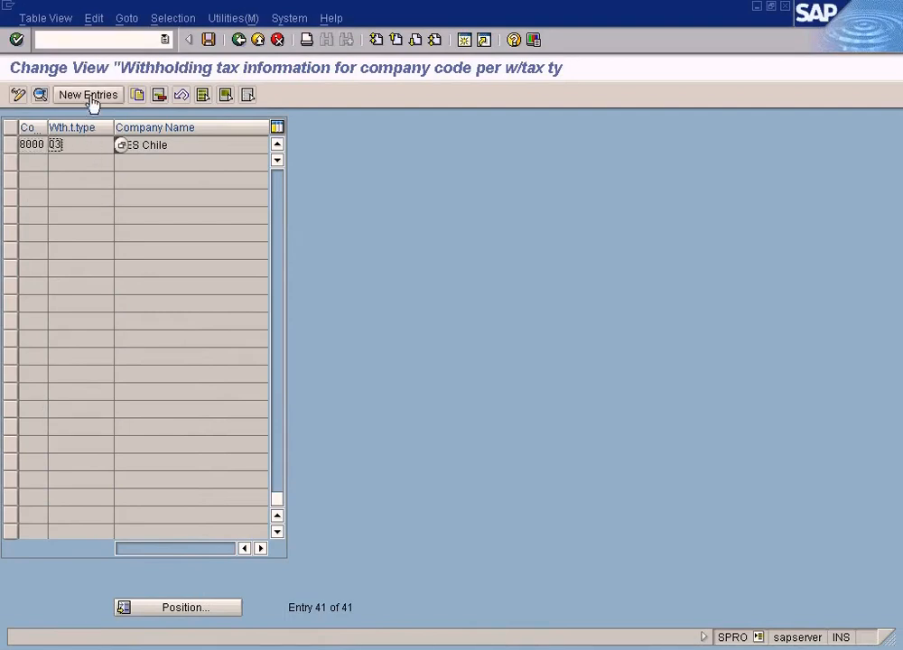
- Add a new entry for company code SUN with withholding tax type 1, closing the list of tax types without choosing from it
{"action": "left_click", "coordinate": [90, 96]}
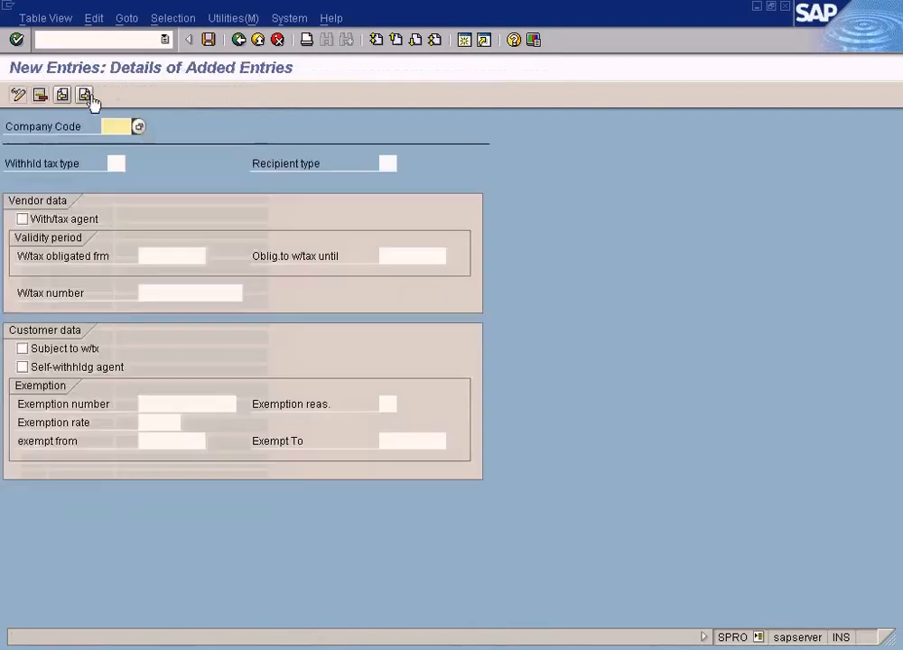
{"action": "left_click", "coordinate": [115, 165]}
{"action": "left_click", "coordinate": [131, 165]}
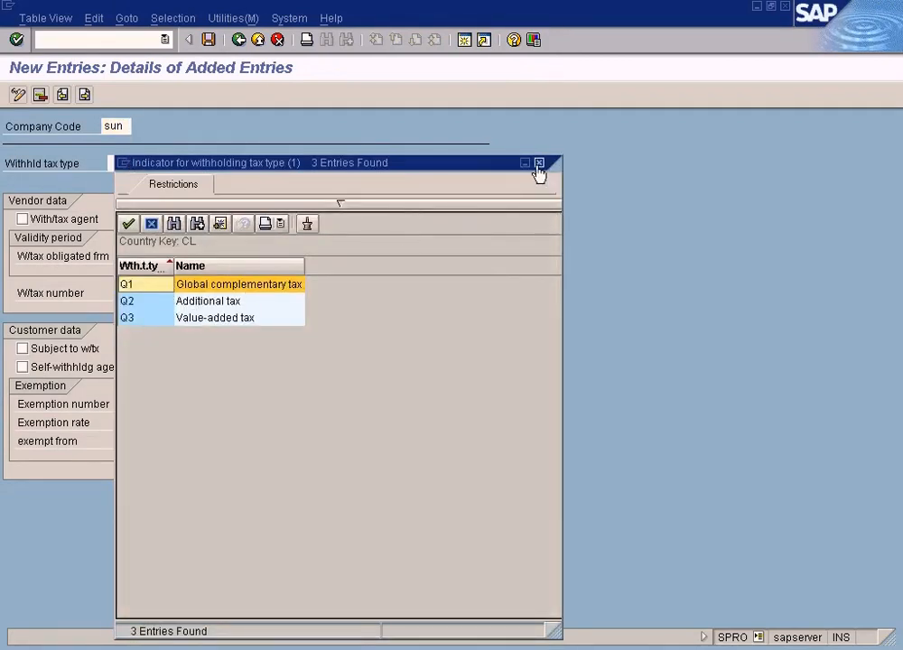
{"action": "left_click", "coordinate": [539, 164]}
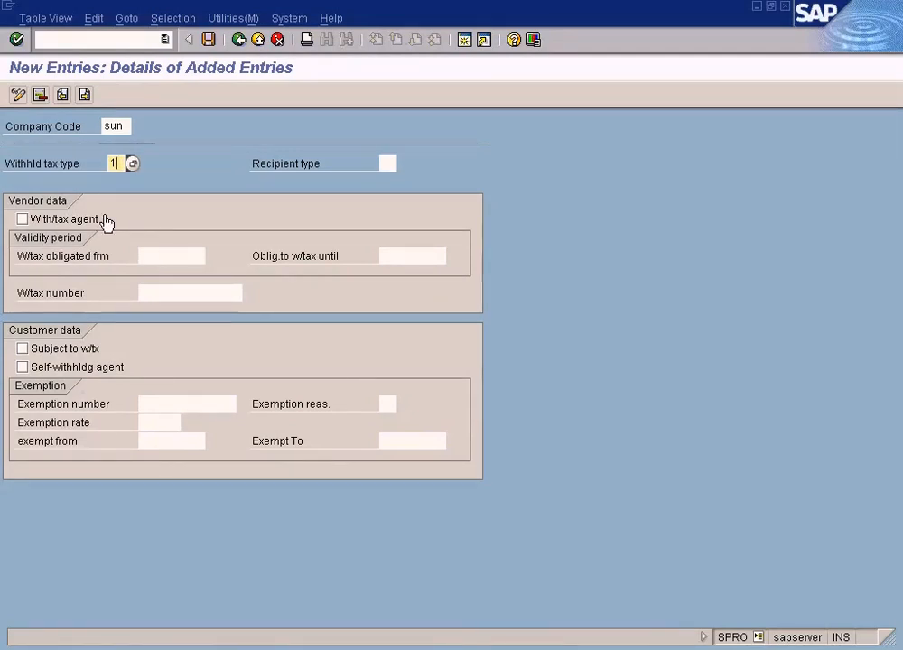
- Leave the With/tax agent option cleared, save the company code assignment and return to the implementation guide
{"action": "left_click", "coordinate": [28, 221]}
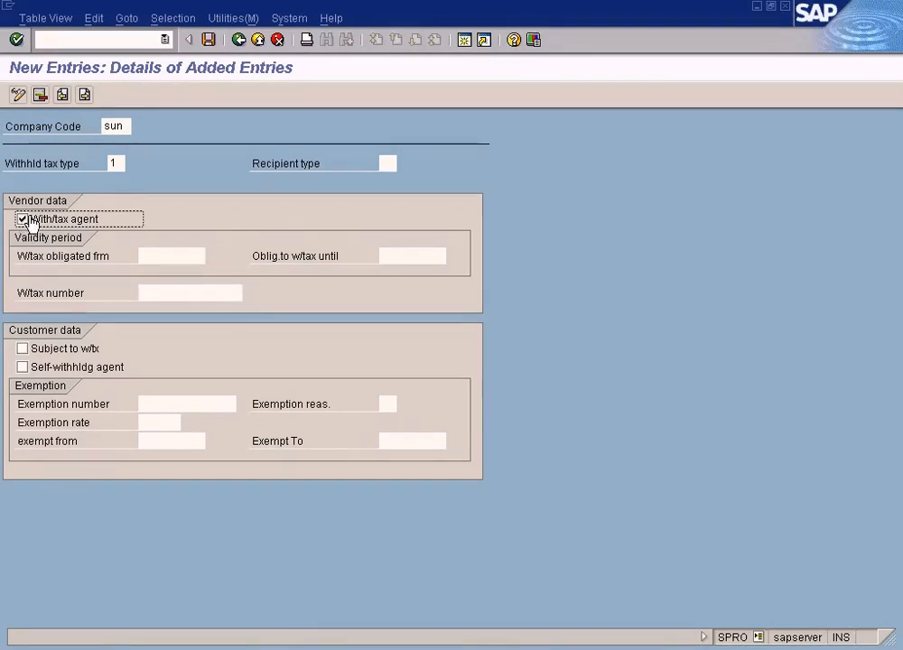
{"action": "left_click", "coordinate": [24, 220]}
{"action": "left_click", "coordinate": [210, 41]}
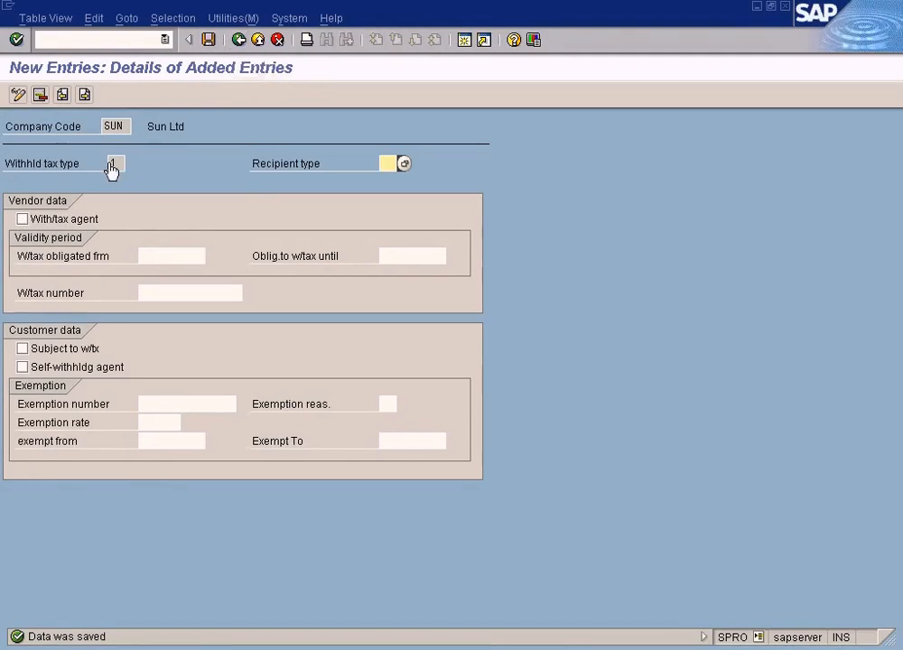
{"action": "left_click", "coordinate": [237, 41]}
{"action": "left_click", "coordinate": [237, 41]}
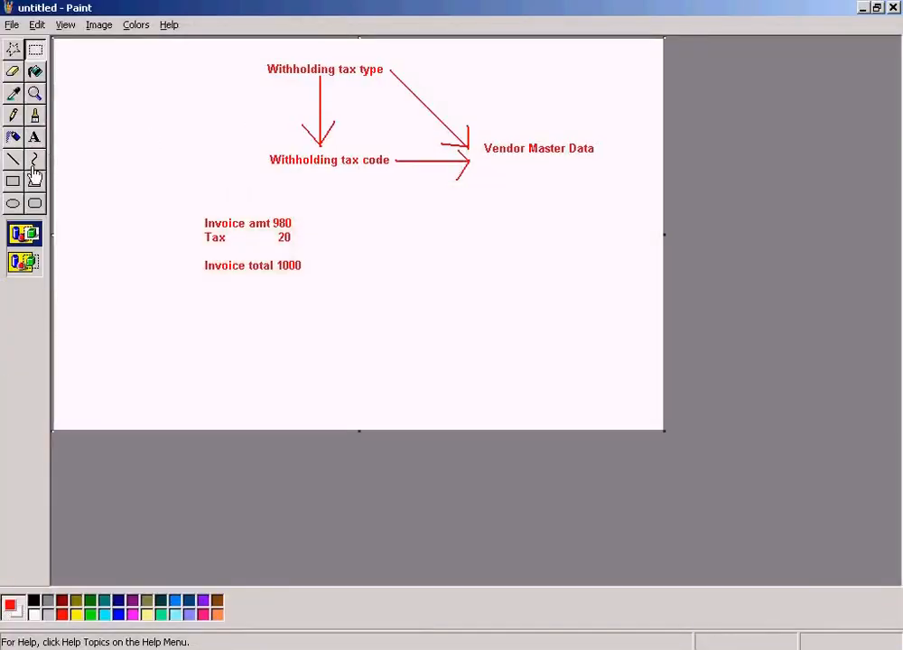
{"action": "left_click", "coordinate": [13, 160]}
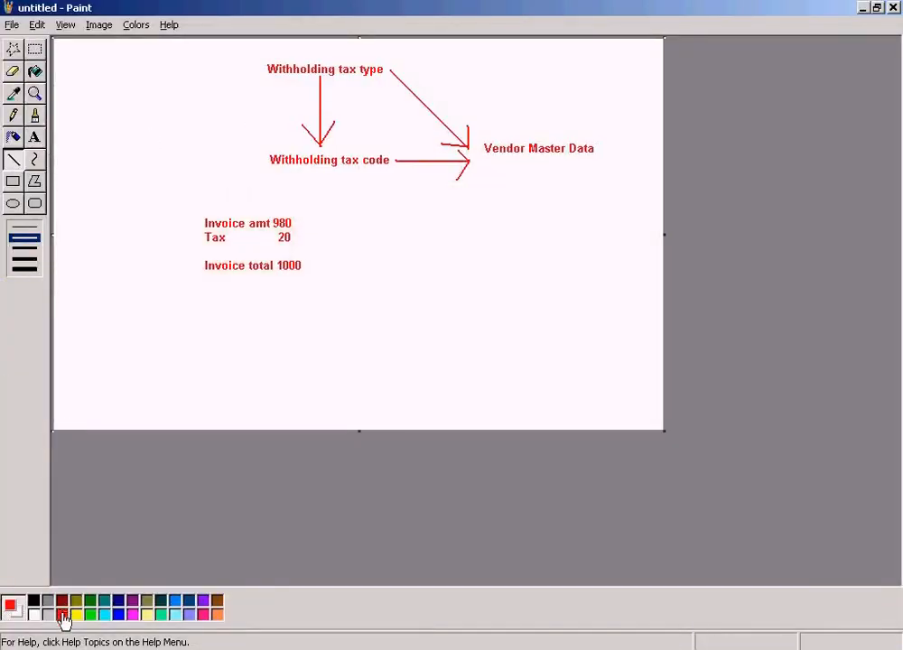
{"action": "left_click_drag", "start_coordinate": [259, 72], "coordinate": [170, 113]}
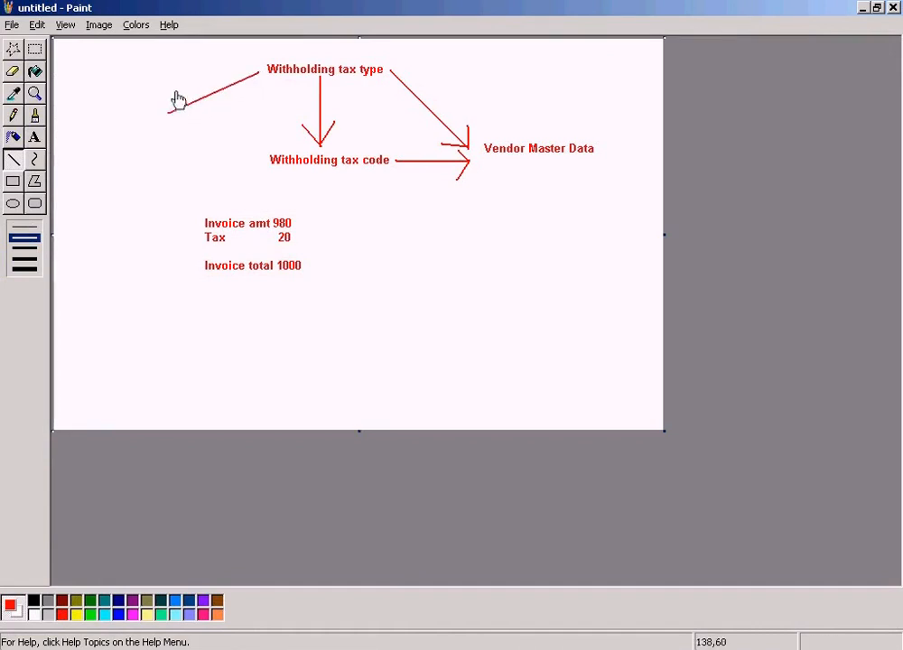
{"action": "left_click_drag", "start_coordinate": [173, 98], "coordinate": [167, 117]}
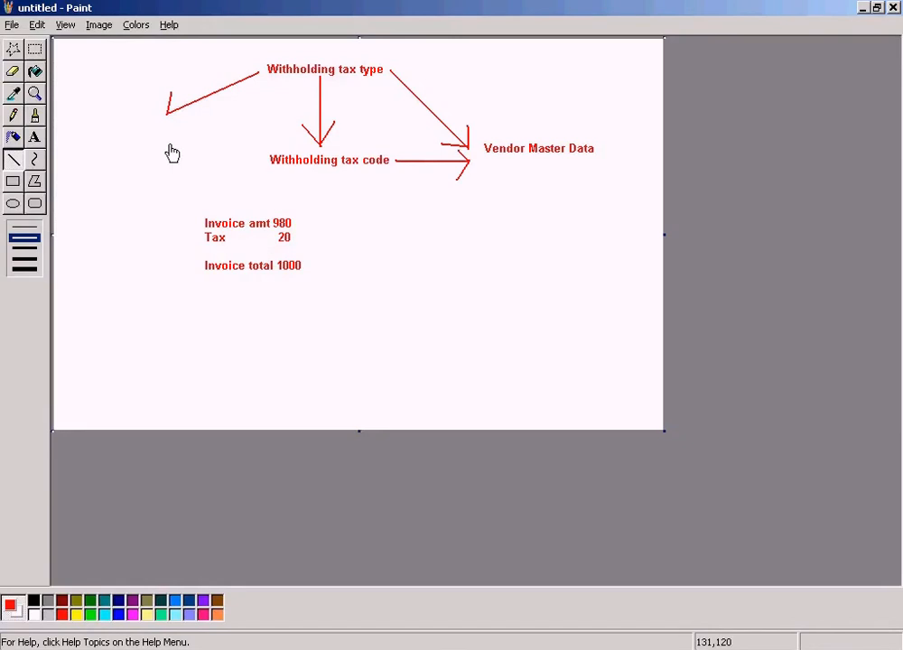
- Move Vendor Master Data lower in the Paint diagram with its arrows redrawn, and link Withholding tax type to a new Company Code label
{"action": "left_click", "coordinate": [35, 50]}
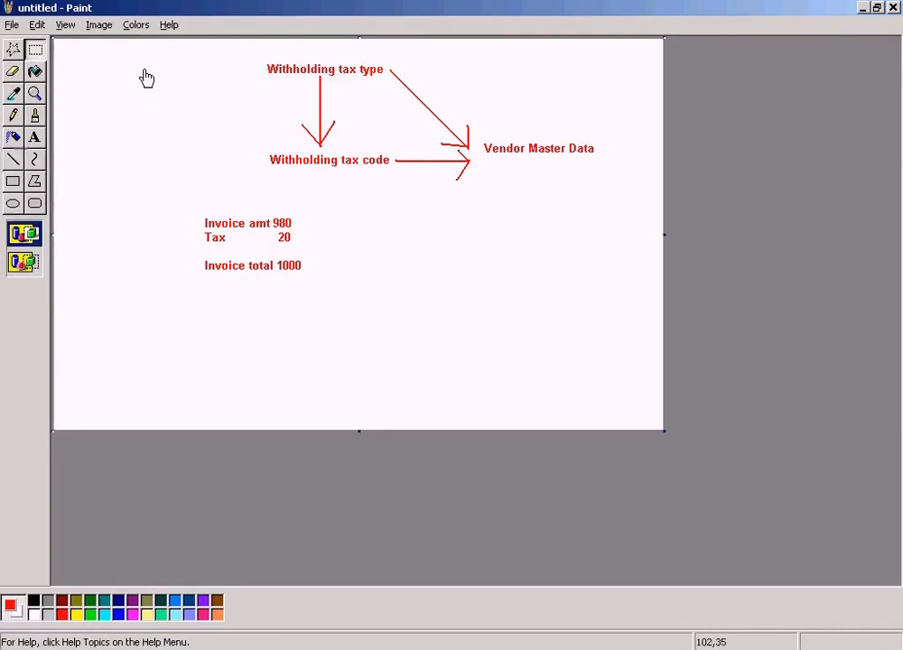
{"action": "left_click_drag", "start_coordinate": [476, 131], "coordinate": [609, 170]}
{"action": "key", "text": "ctrl+x"}
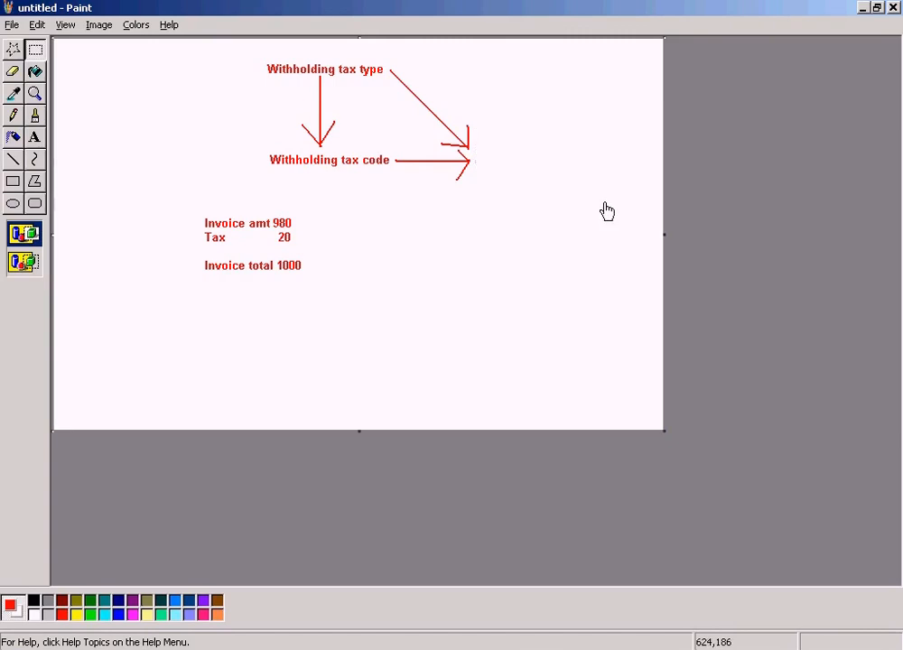
{"action": "key", "text": "ctrl+v"}
{"action": "left_click_drag", "start_coordinate": [155, 60], "coordinate": [515, 281]}
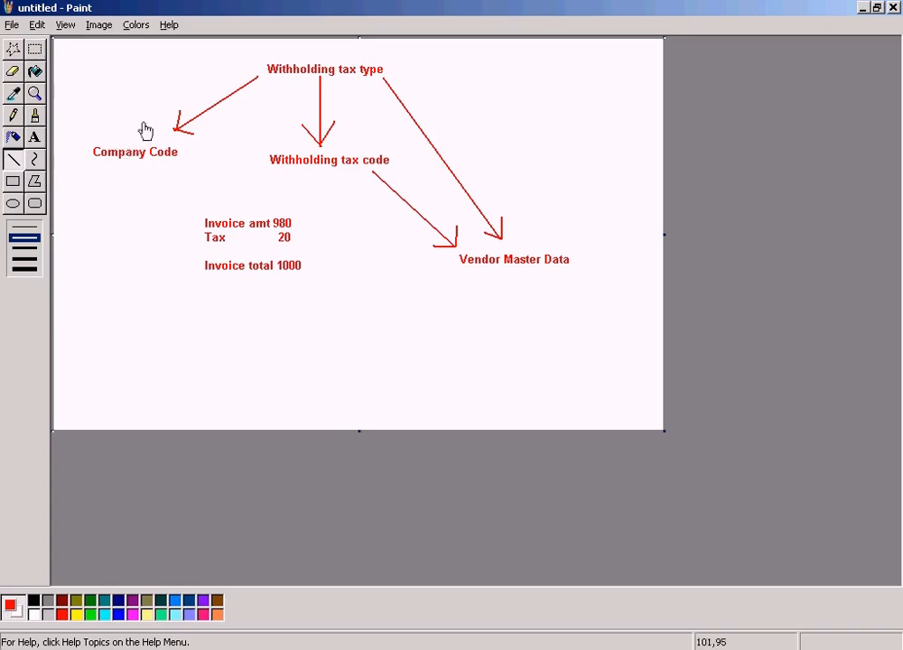
{"action": "left_click", "coordinate": [34, 49]}
- Return to SAP, reopen Assign Withholding Tax Types to Company Codes and check the entry for company code SUN
{"action": "left_click", "coordinate": [312, 646]}
{"action": "left_click", "coordinate": [312, 626]}
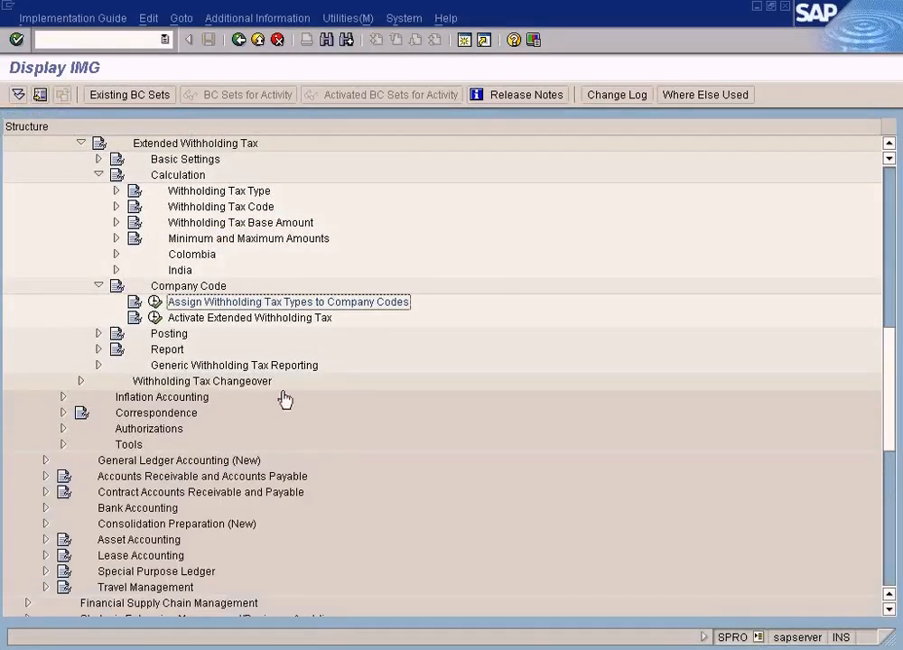
{"action": "left_click", "coordinate": [154, 304]}
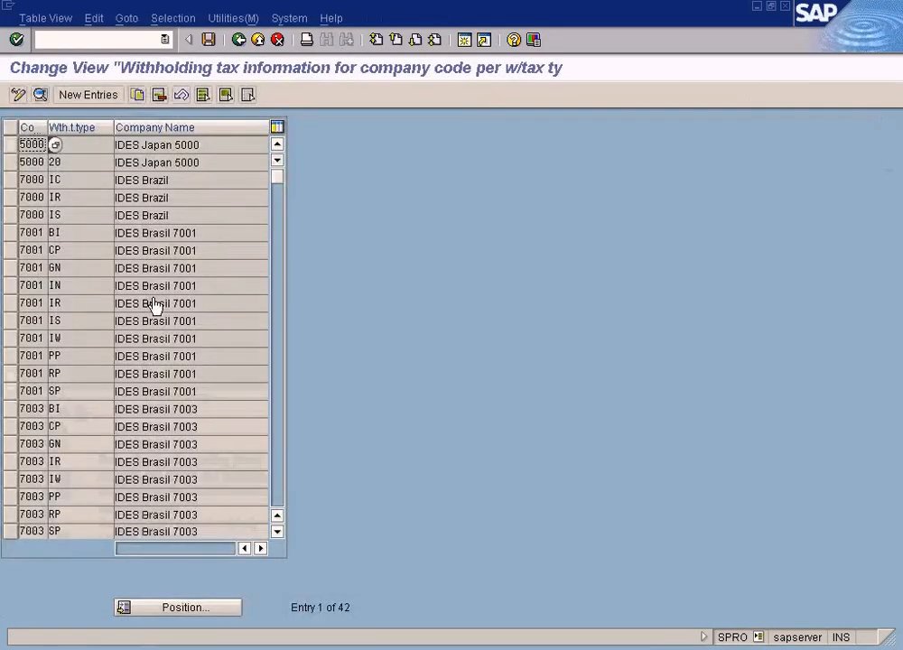
{"action": "left_click", "coordinate": [187, 604]}
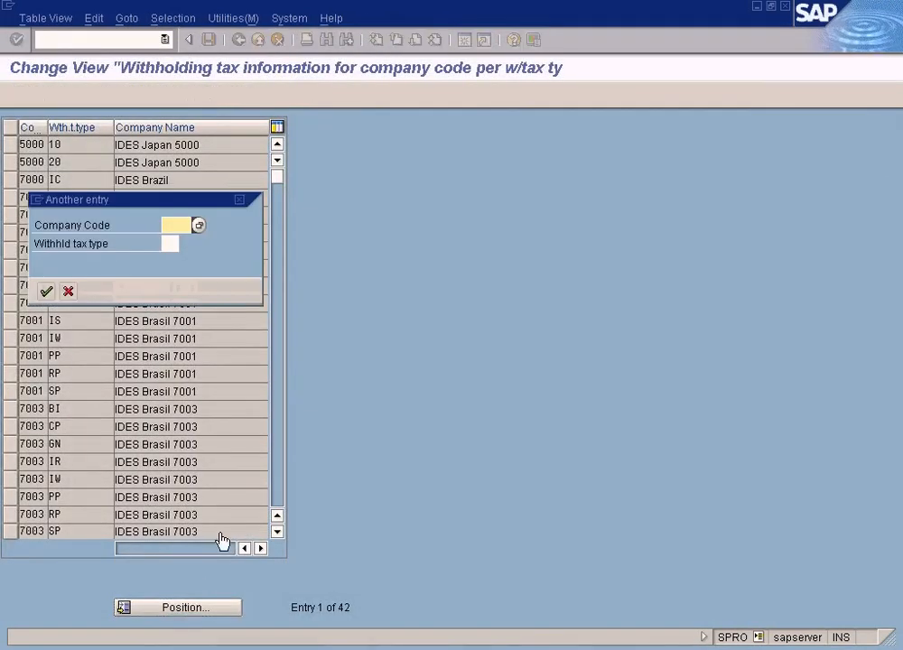
{"action": "type", "text": "sun"}
{"action": "key", "text": "Return"}
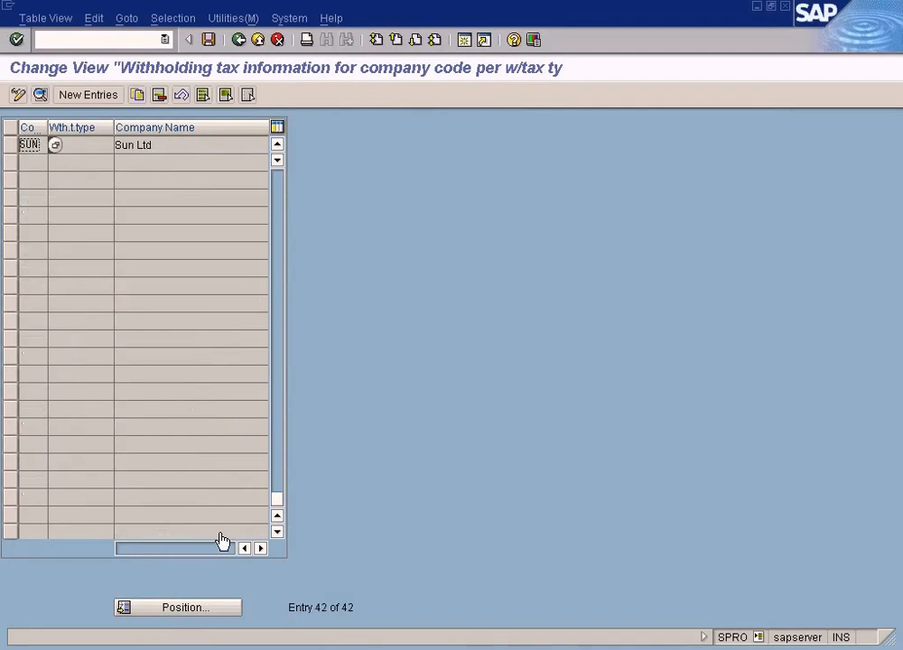
{"action": "key", "text": "Tab"}
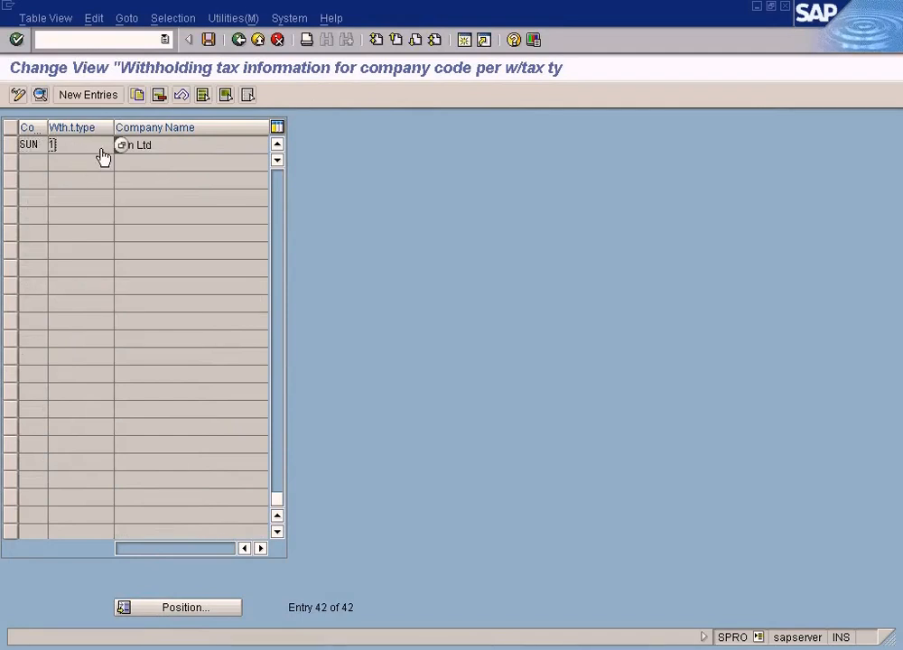
- Open the details of the SUN withholding tax type entry, check its type, and return to the implementation guide
{"action": "double_click", "coordinate": [101, 150]}
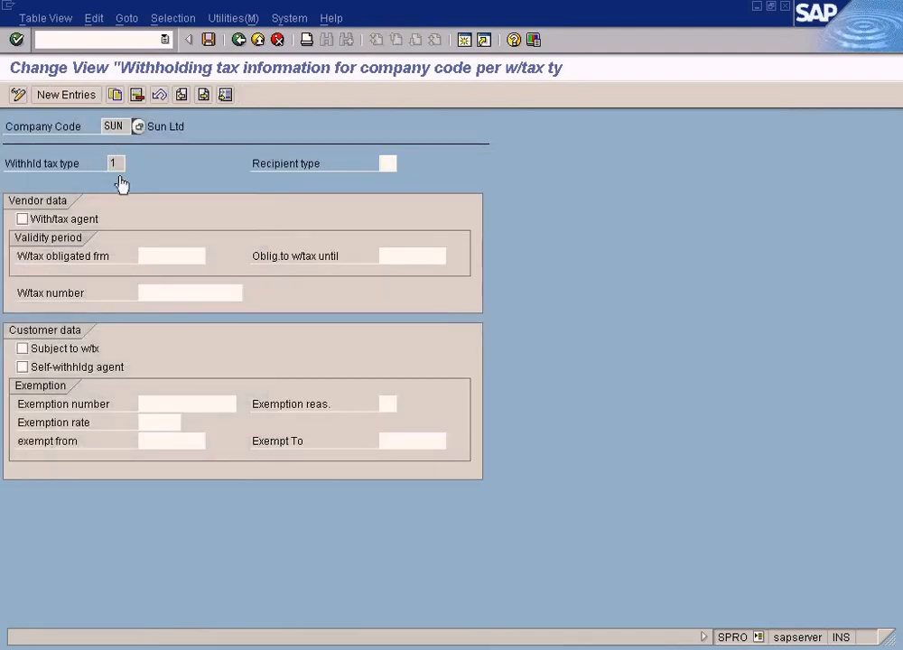
{"action": "double_click", "coordinate": [121, 164]}
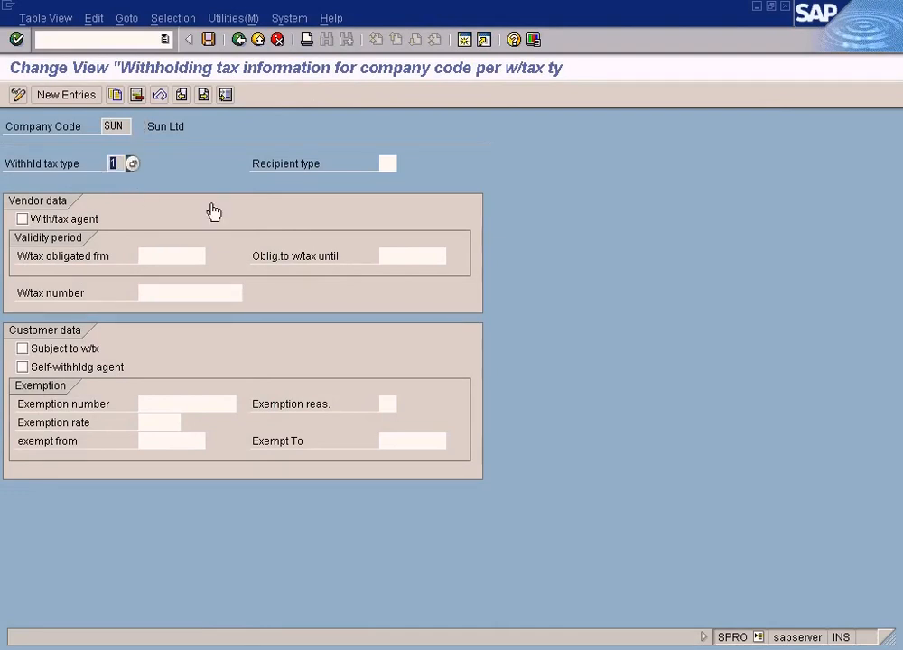
{"action": "left_click", "coordinate": [238, 40]}
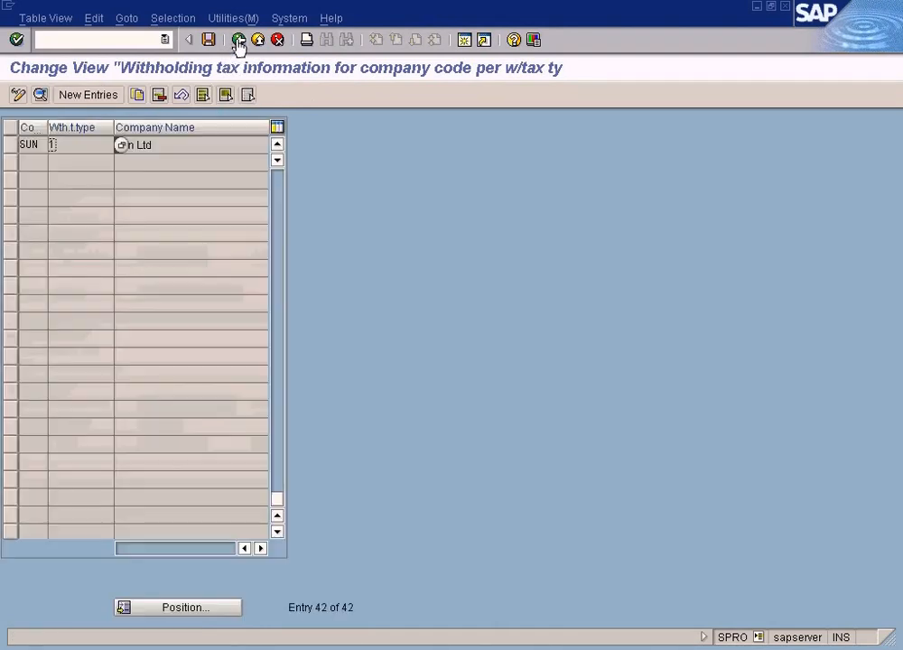
{"action": "left_click", "coordinate": [238, 39]}
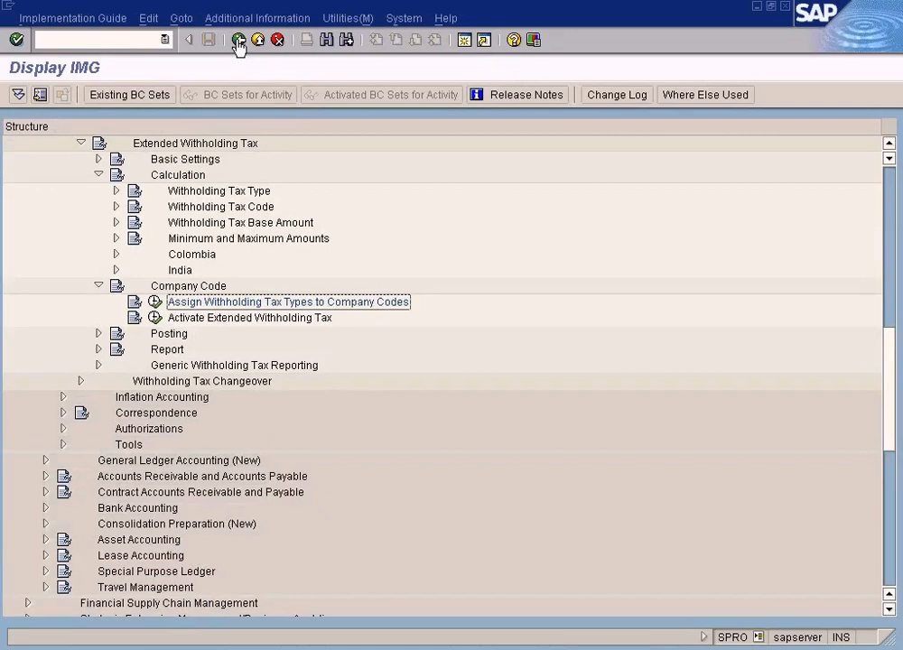
- Toggle the Ext.w/tax option for company code SUN in Activate Extended Withholding Tax, and leave without saving the change
{"action": "left_click", "coordinate": [207, 319]}
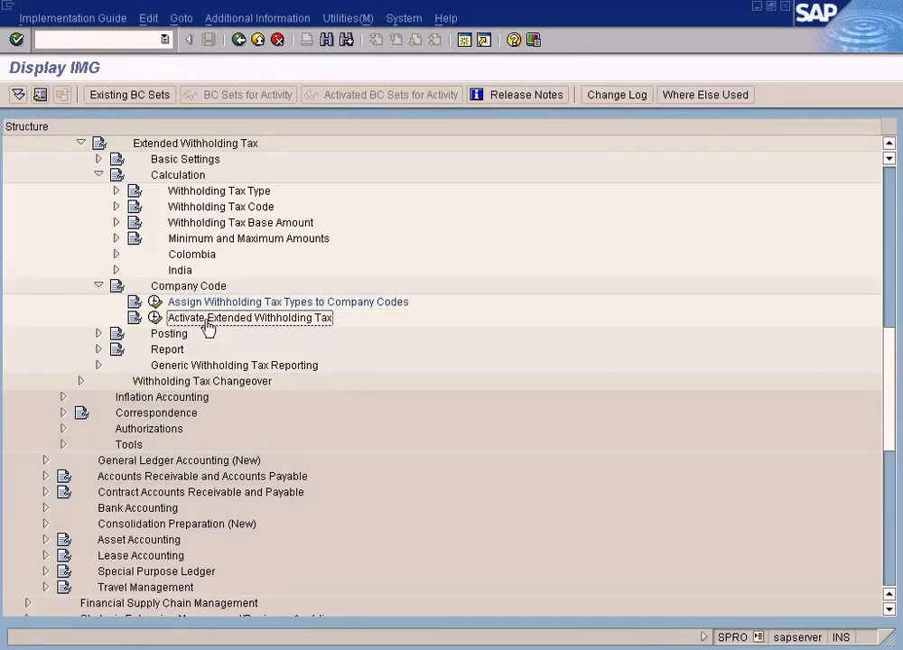
{"action": "left_click", "coordinate": [156, 319]}
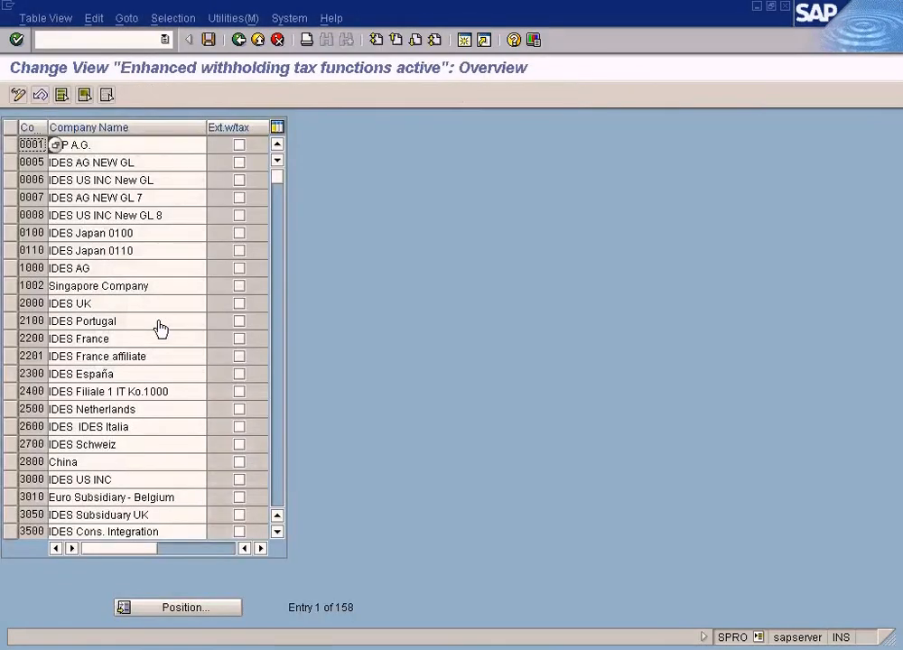
{"action": "left_click", "coordinate": [193, 609]}
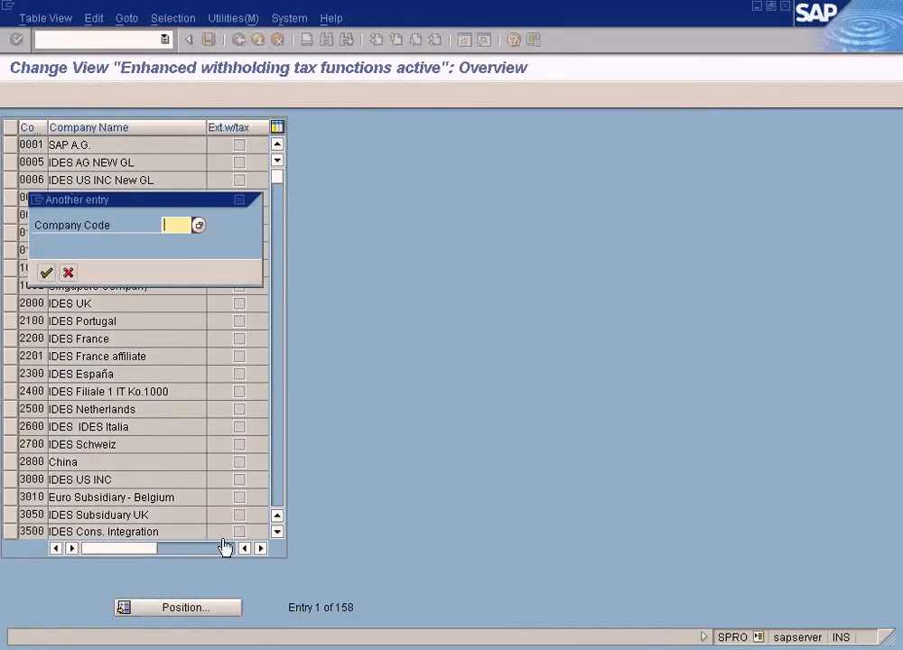
{"action": "type", "text": "sun"}
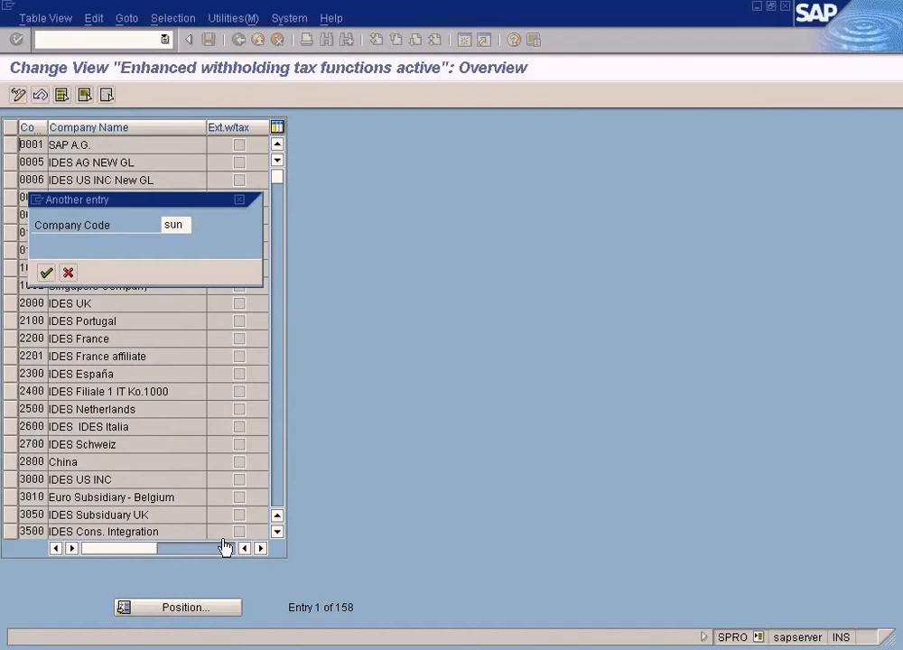
{"action": "key", "text": "Return"}
{"action": "left_click", "coordinate": [240, 145]}
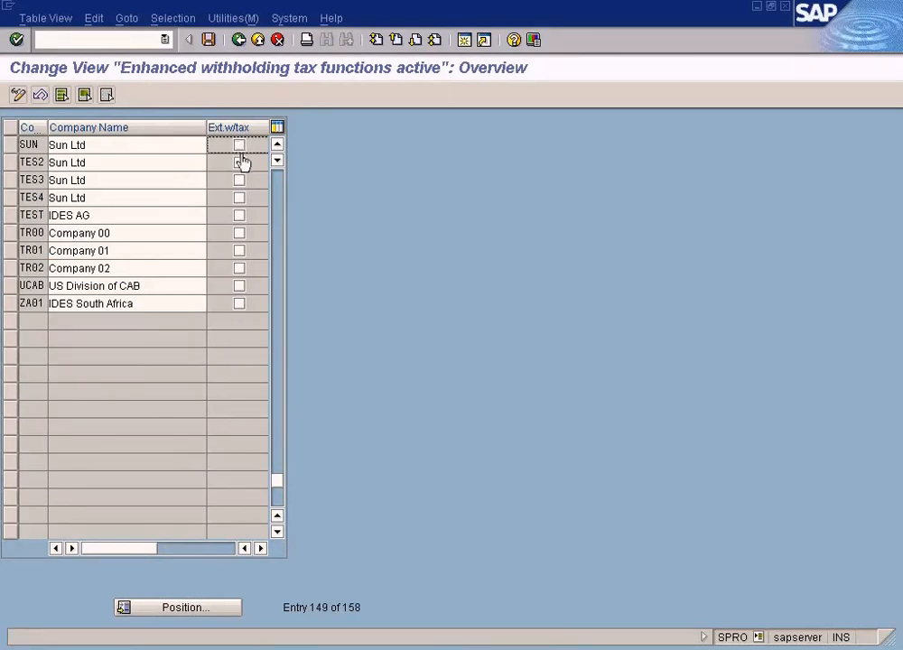
{"action": "left_click", "coordinate": [239, 40]}
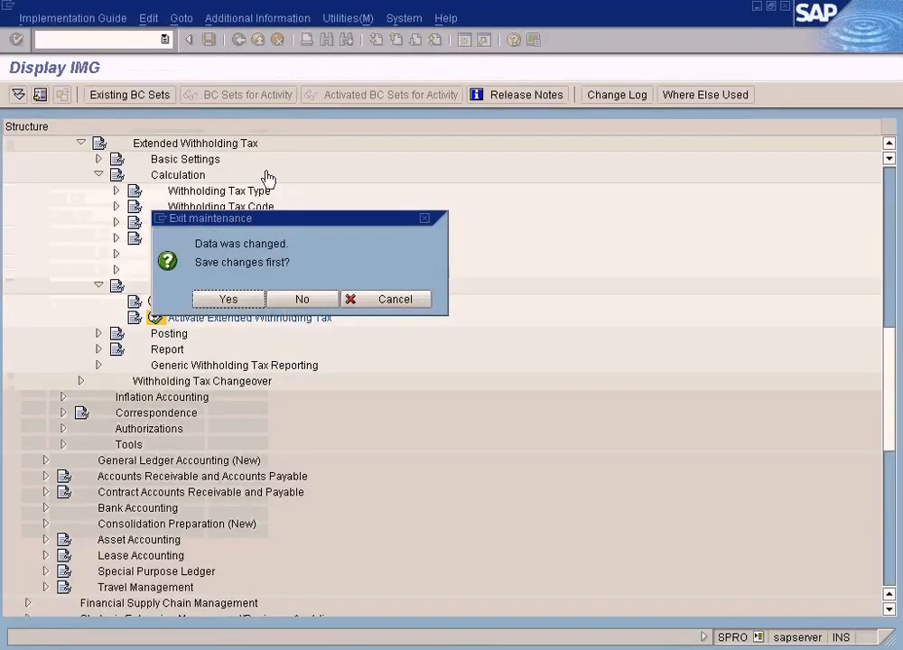
{"action": "left_click", "coordinate": [300, 301]}
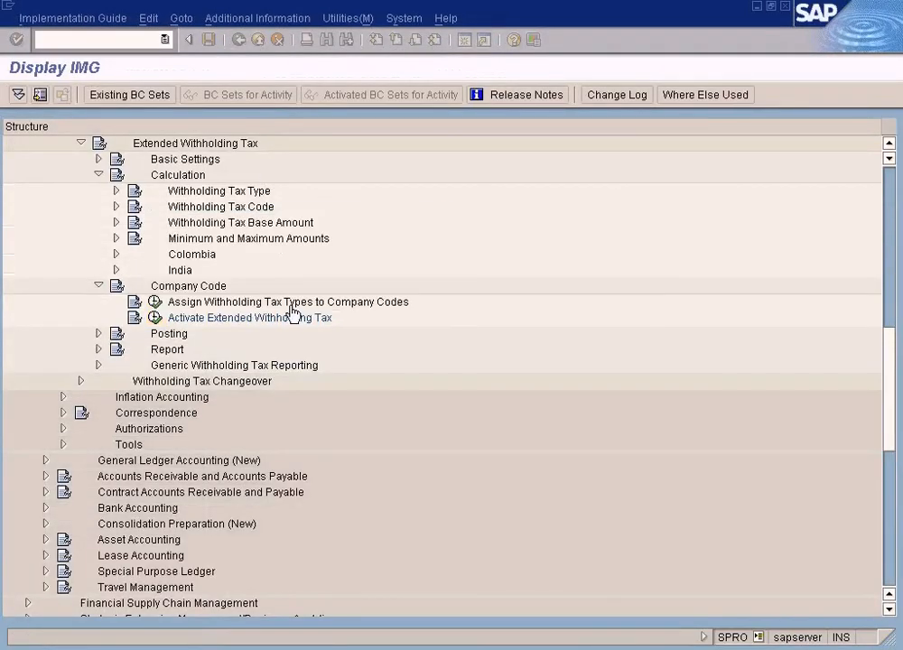
- Reopen Activate Extended Withholding Tax, check the Ext.w/tax setting for company code SUN, and return to the implementation guide
{"action": "left_click", "coordinate": [155, 320]}
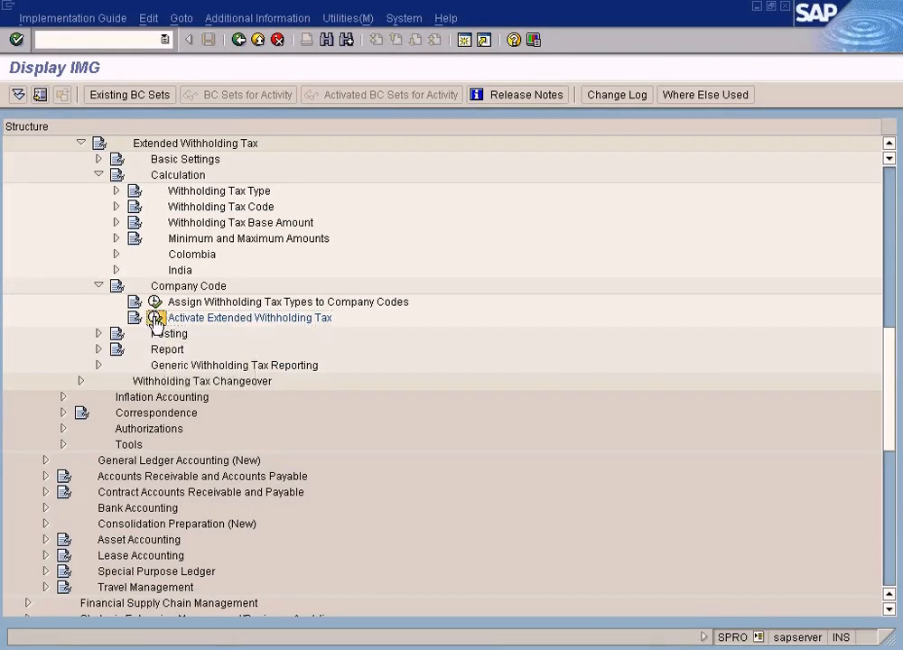
{"action": "left_click", "coordinate": [183, 607]}
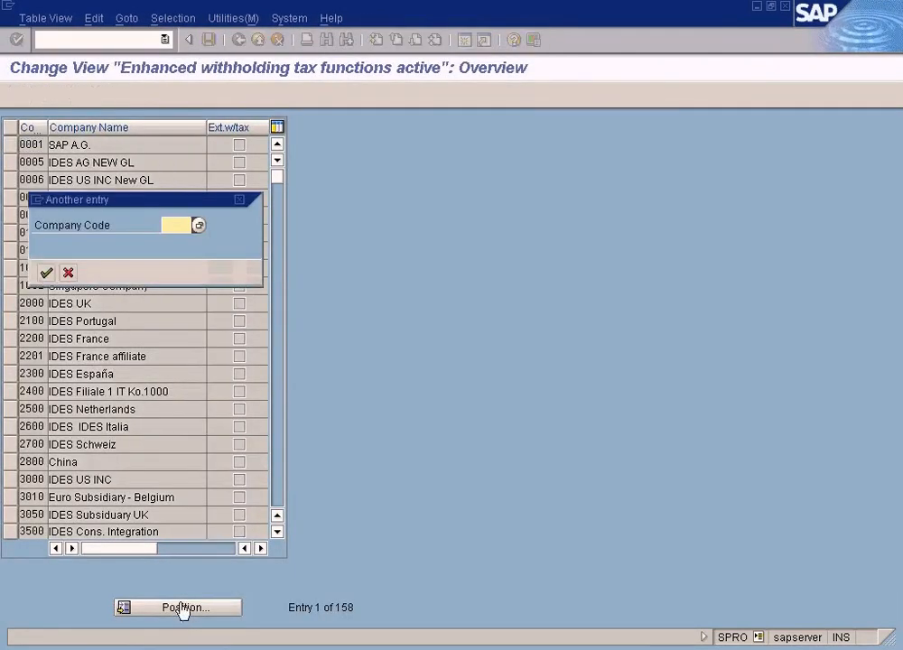
{"action": "type", "text": "su"}
{"action": "key", "text": "Return"}
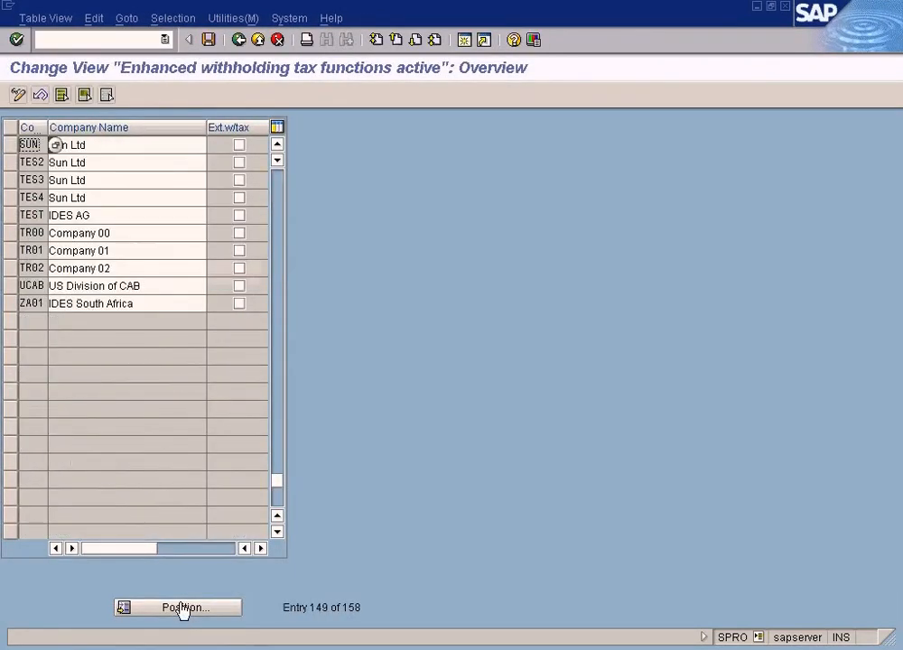
{"action": "left_click", "coordinate": [158, 163]}
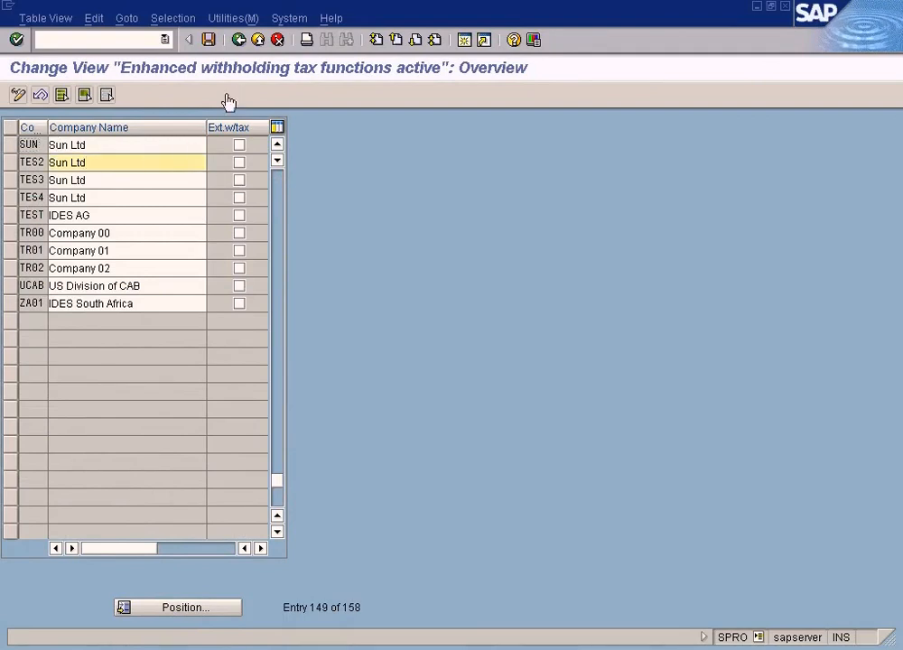
{"action": "left_click", "coordinate": [147, 146]}
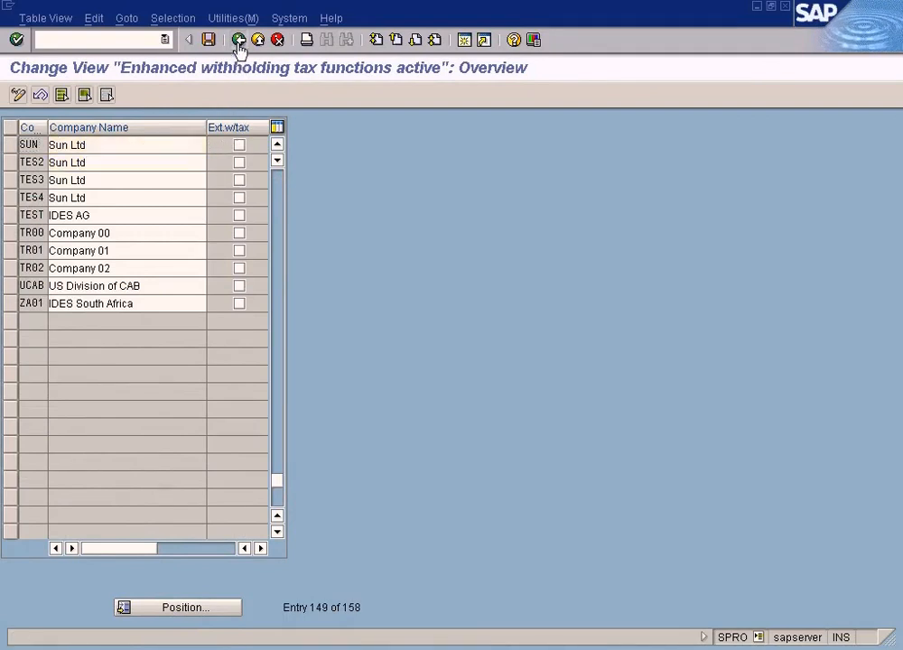
{"action": "left_click", "coordinate": [238, 39]}
- Review the vendor data of the SUN entry in Assign Withholding Tax Types to Company Codes, and return to the implementation guide
{"action": "left_click", "coordinate": [155, 303]}
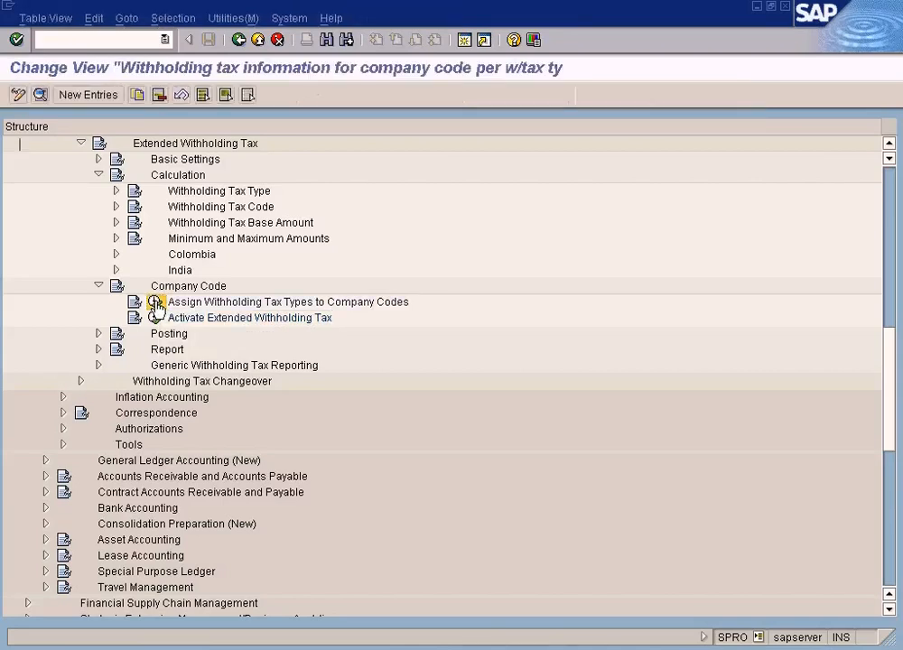
{"action": "left_click", "coordinate": [161, 605]}
{"action": "type", "text": "sun"}
{"action": "key", "text": "Return"}
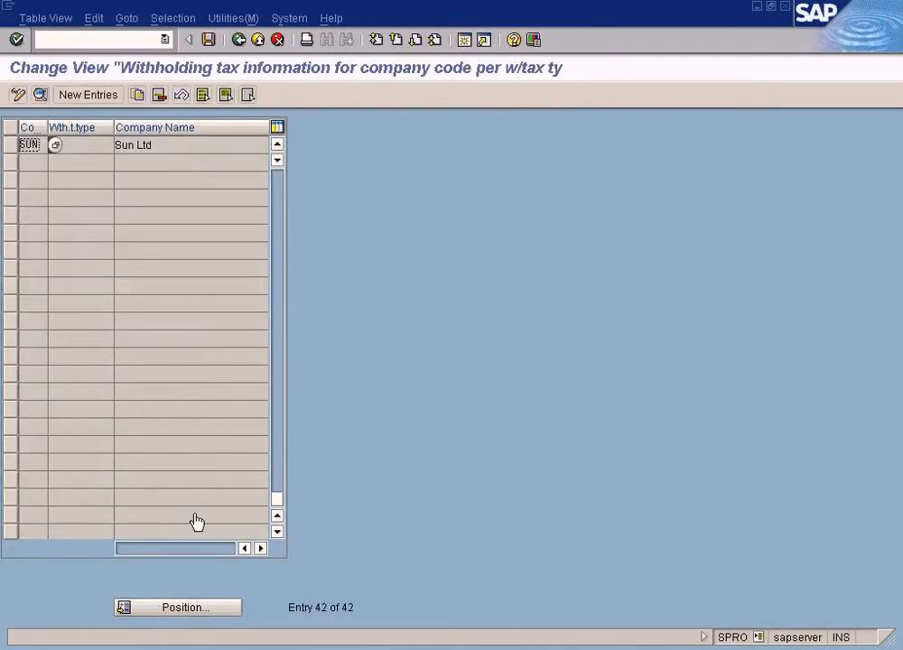
{"action": "double_click", "coordinate": [135, 151]}
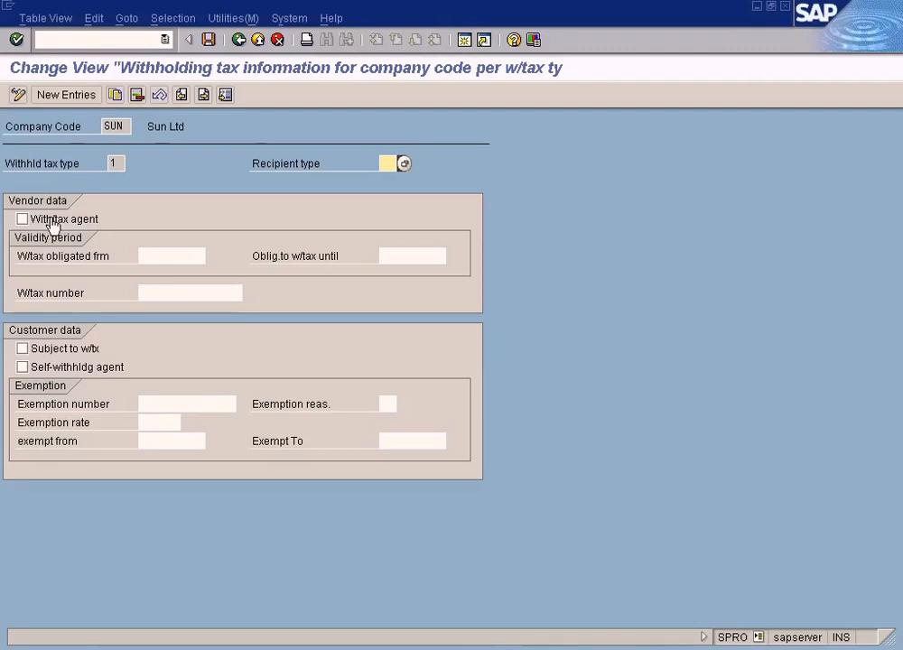
{"action": "left_click", "coordinate": [240, 39]}
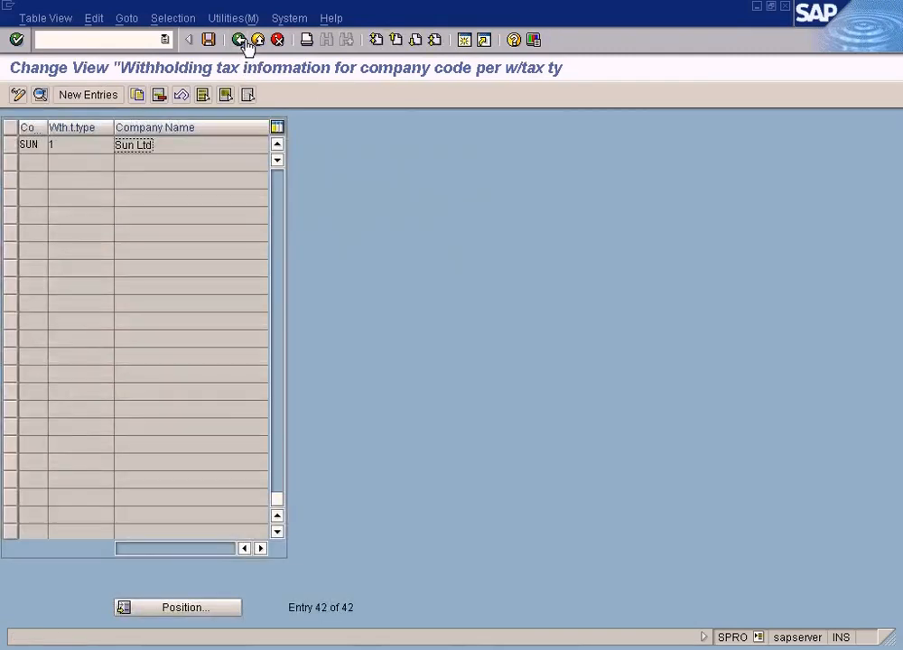
{"action": "left_click", "coordinate": [240, 39]}
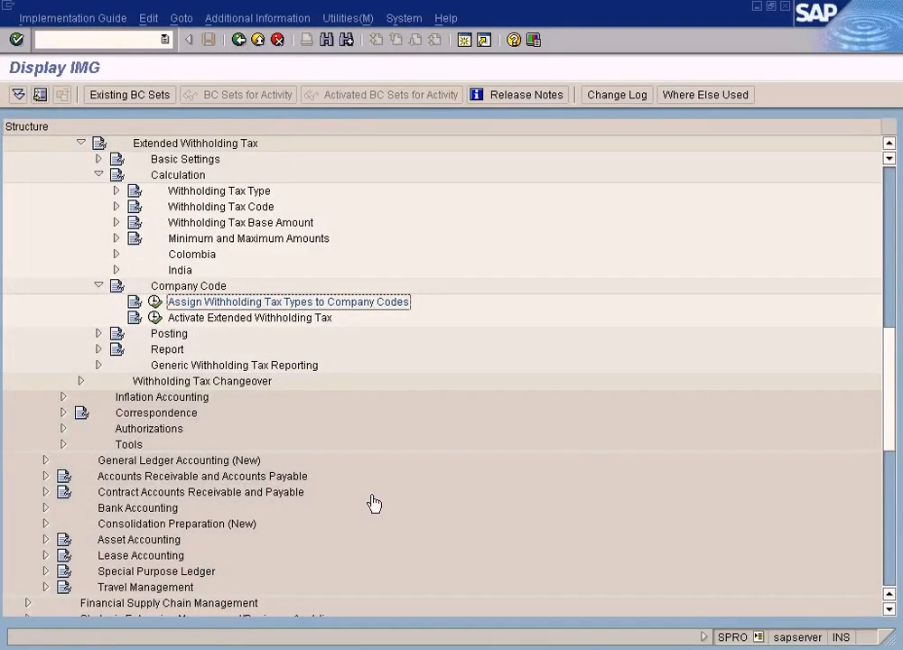
- Switch to Paint and save the diagram in My Documents as a JPEG named Withholding Tax For Invoice Postings
{"action": "left_click", "coordinate": [289, 649]}
{"action": "left_click", "coordinate": [291, 610]}
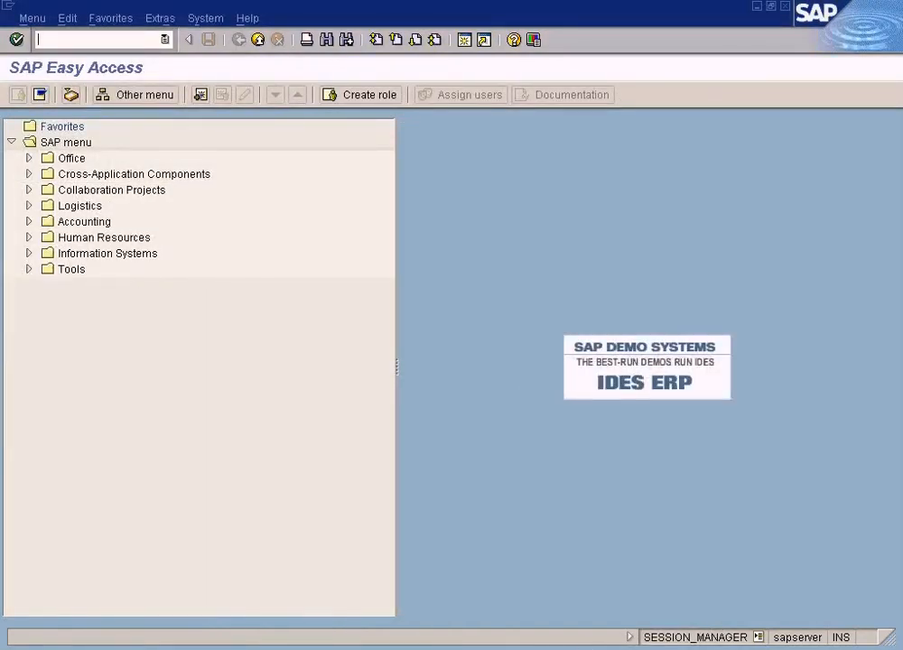
{"action": "left_click", "coordinate": [451, 649]}
{"action": "left_click", "coordinate": [12, 24]}
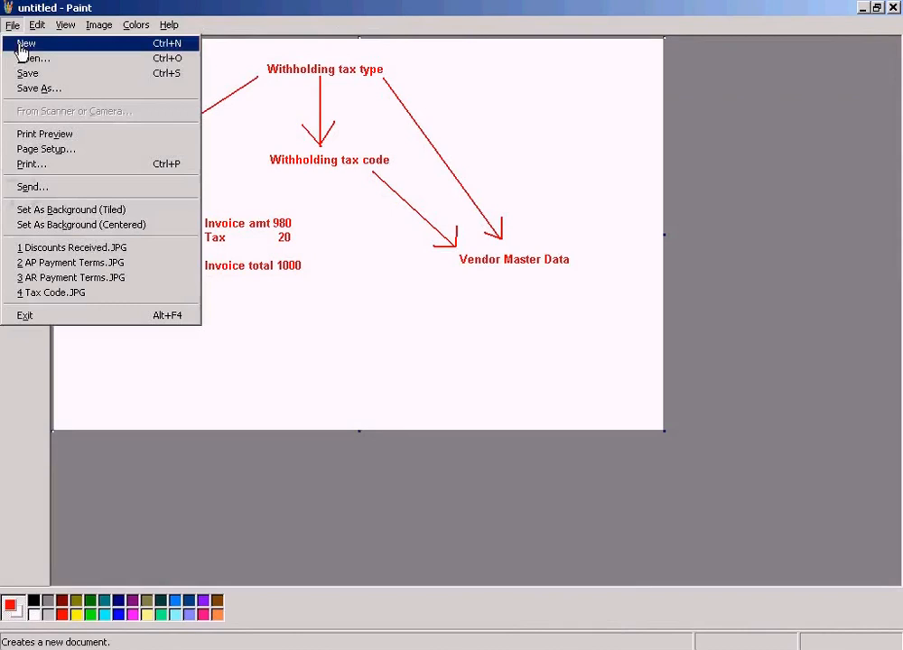
{"action": "left_click", "coordinate": [21, 88]}
{"action": "left_click", "coordinate": [281, 377]}
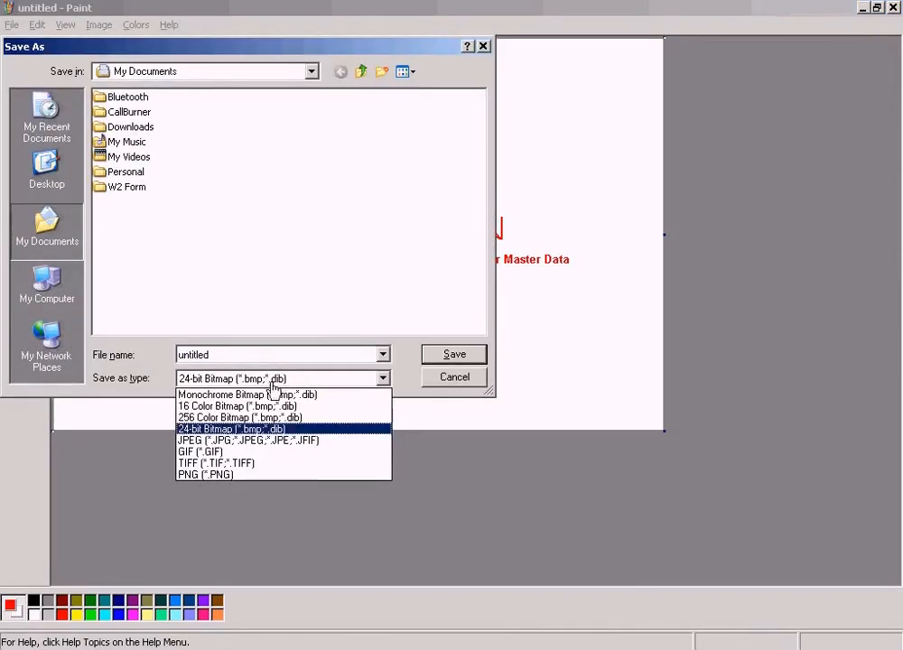
{"action": "left_click", "coordinate": [262, 440]}
{"action": "left_click", "coordinate": [254, 359]}
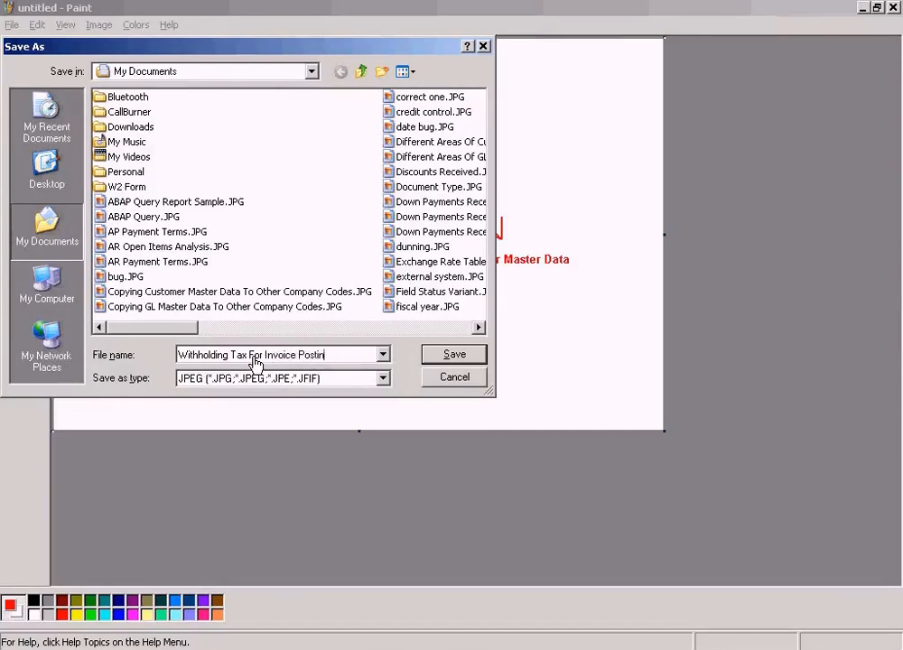
{"action": "type", "text": "s"}
{"action": "key", "text": "Return"}
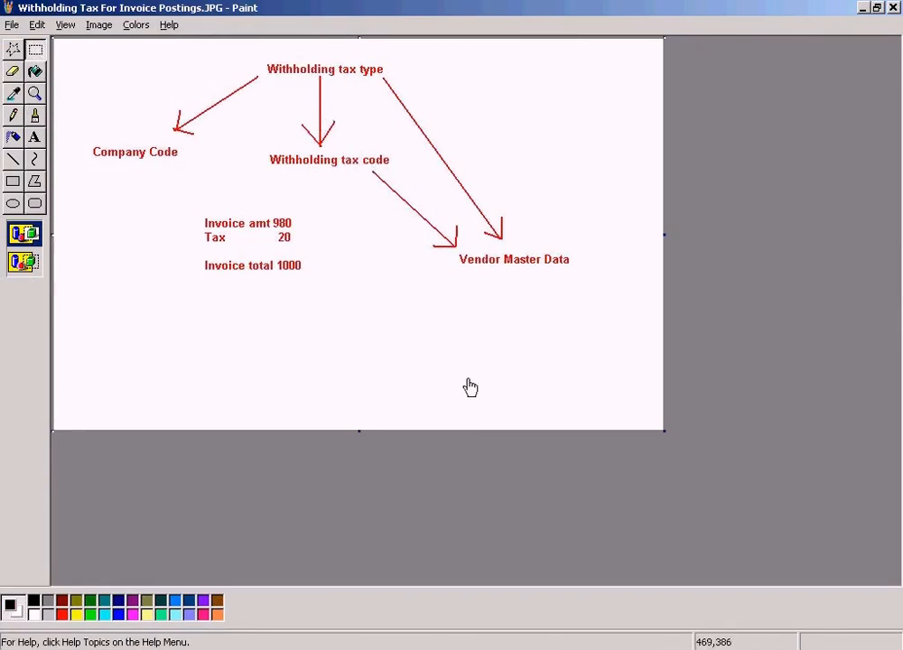
- Switch to the SAP Easy Access session, run transaction fk02 and try to open the Withholding tax data of Vendor A for company code SUN
{"action": "left_click", "coordinate": [290, 649]}
{"action": "left_click", "coordinate": [255, 606]}
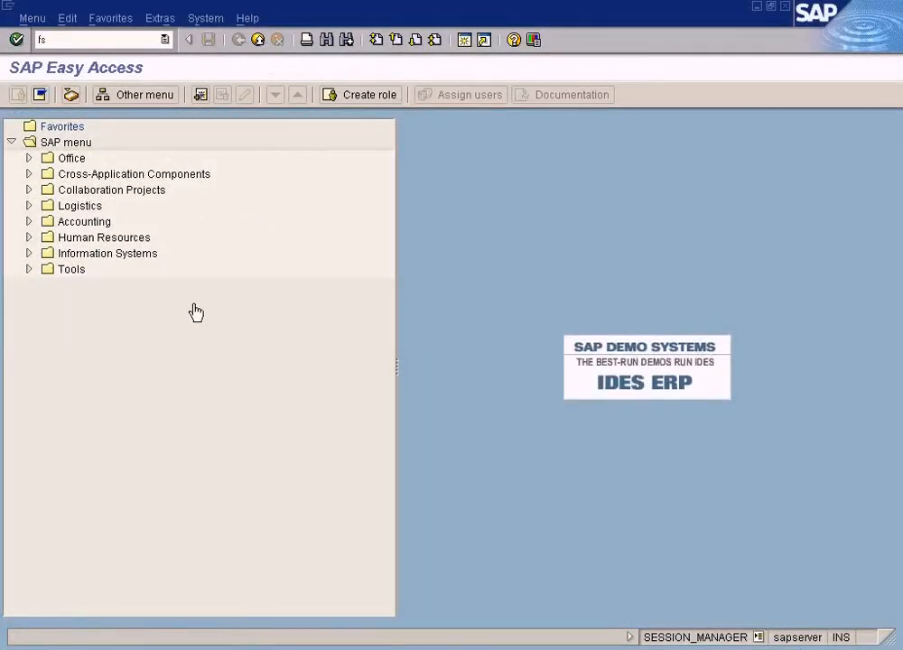
{"action": "type", "text": "fk02"}
{"action": "key", "text": "Return"}
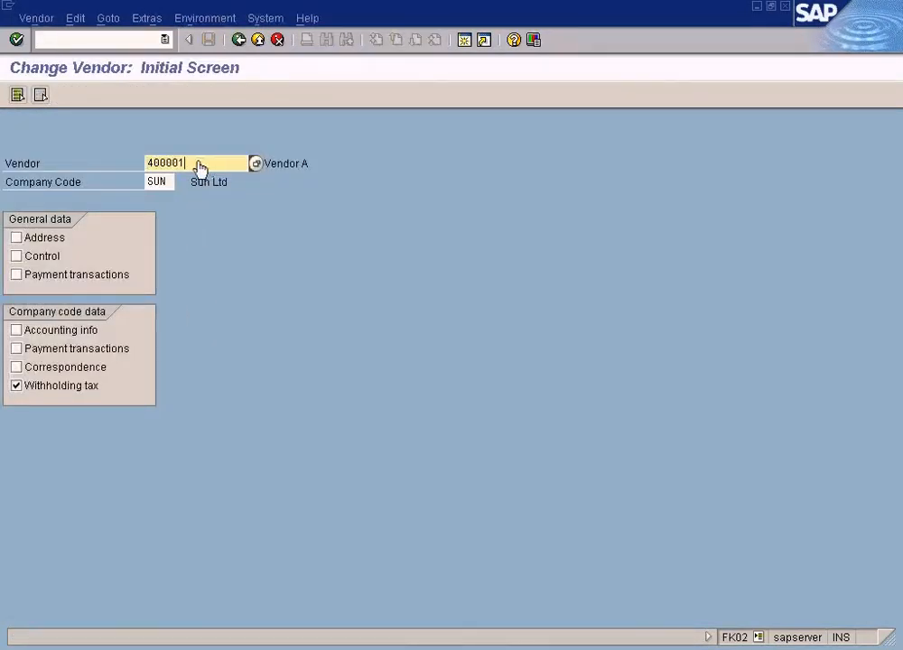
{"action": "left_click", "coordinate": [22, 393]}
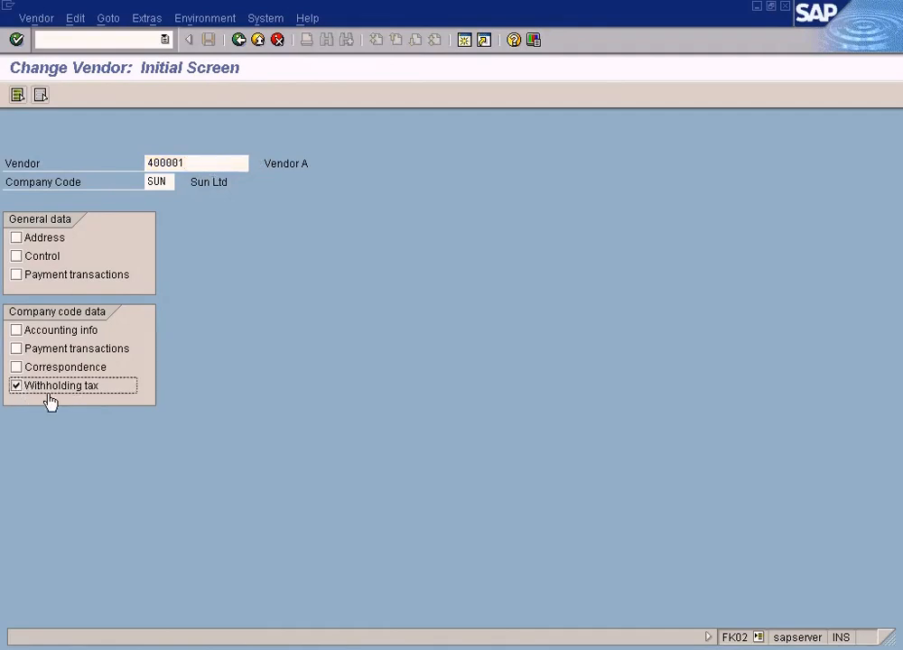
{"action": "key", "text": "Return"}
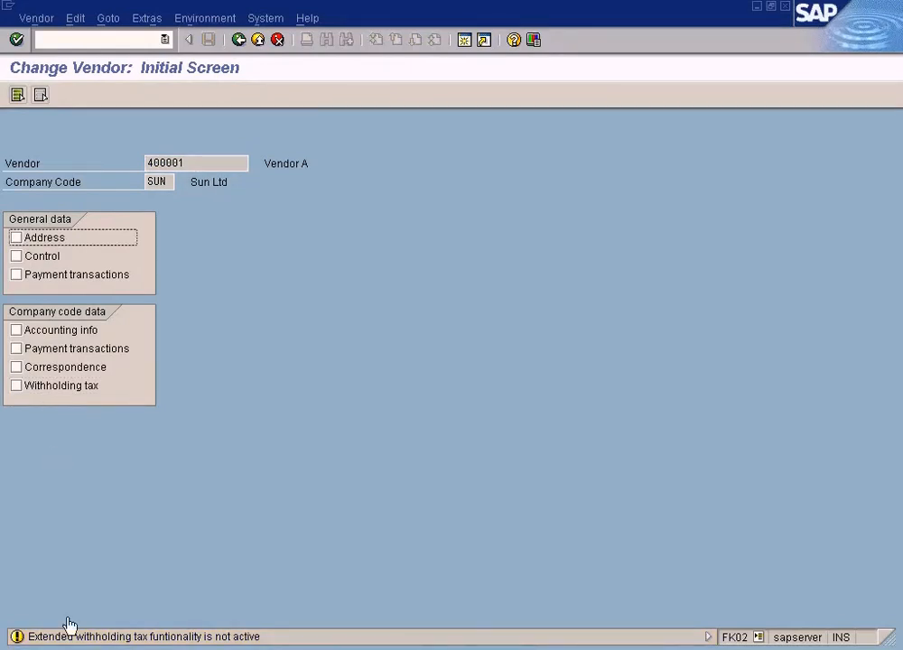
- Open the long text of the status message, read its diagnosis and switch back to the implementation guide session
{"action": "left_click", "coordinate": [200, 637]}
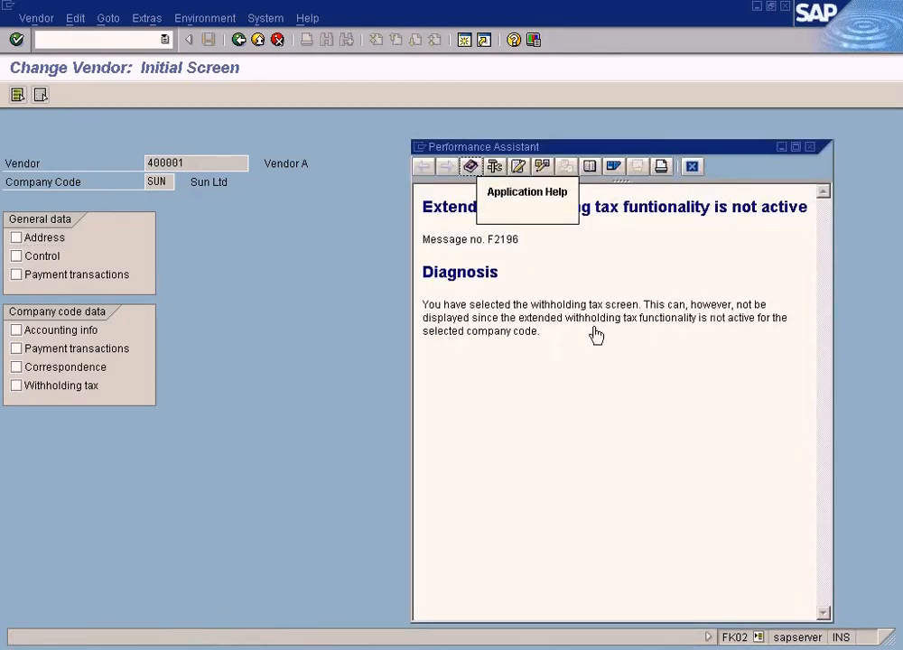
{"action": "left_click_drag", "start_coordinate": [560, 320], "coordinate": [715, 318]}
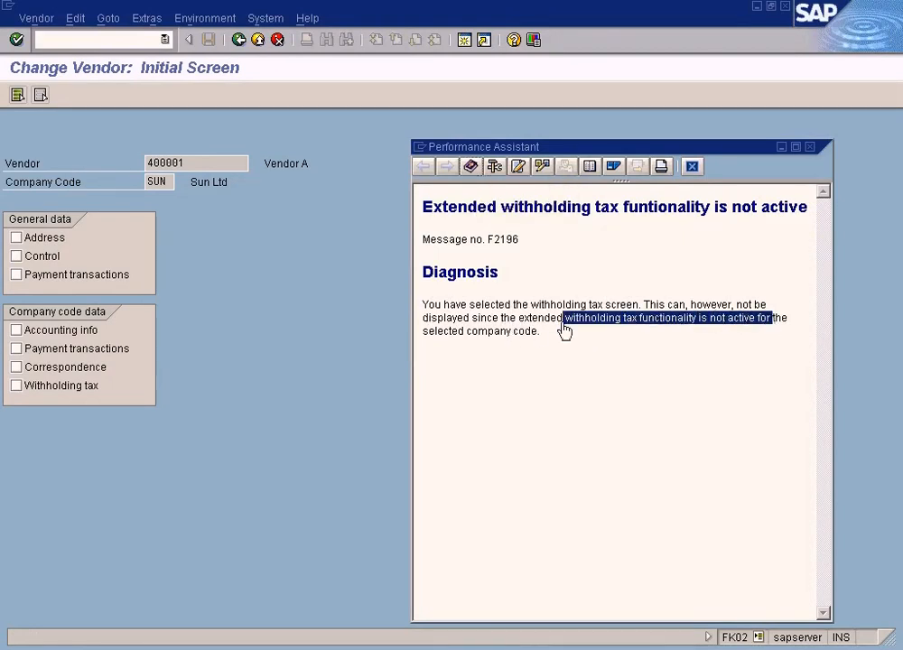
{"action": "left_click_drag", "start_coordinate": [564, 330], "coordinate": [439, 336]}
{"action": "left_click_drag", "start_coordinate": [545, 347], "coordinate": [490, 342]}
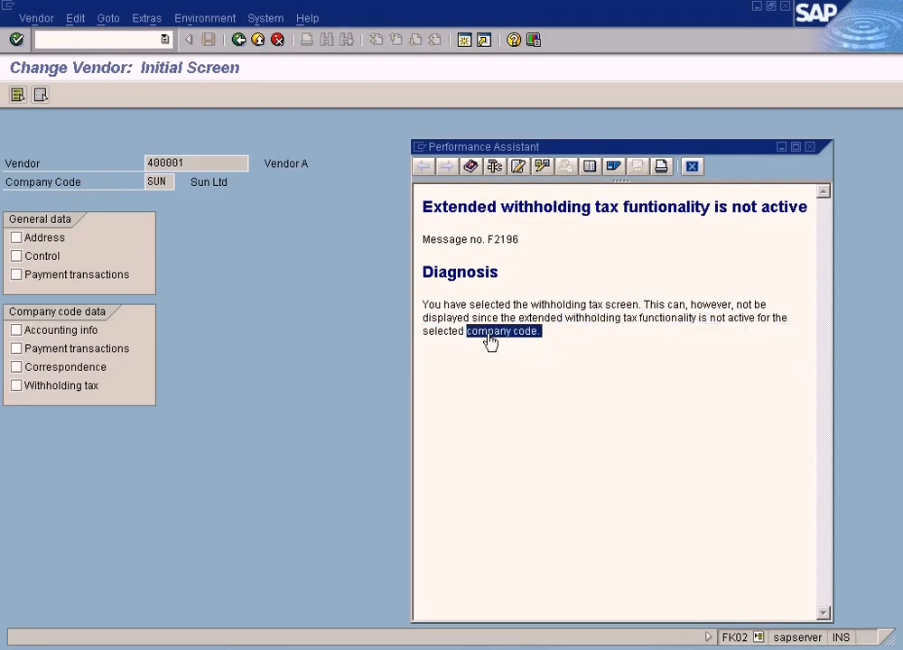
{"action": "left_click", "coordinate": [334, 639]}
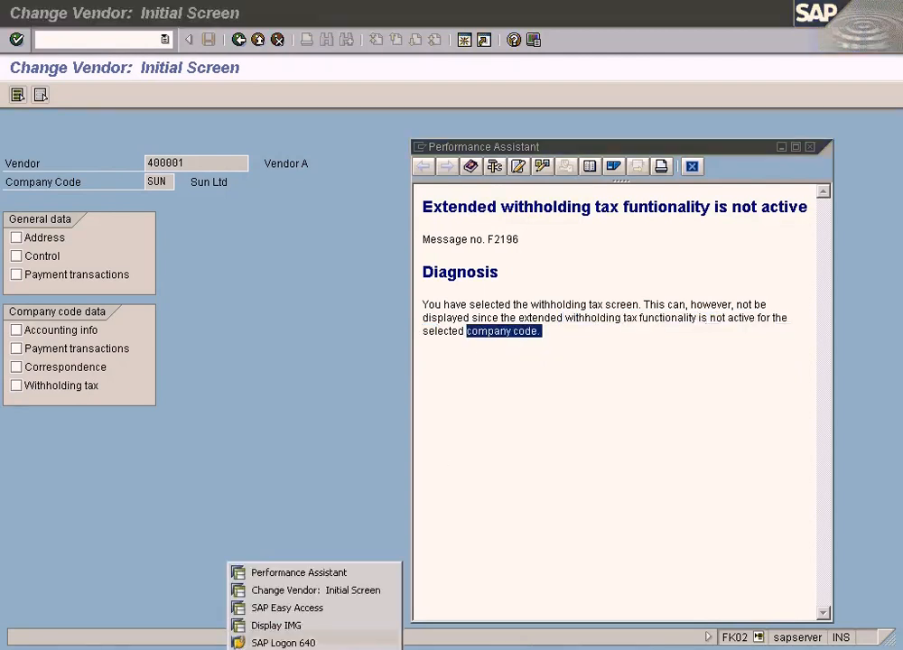
{"action": "left_click", "coordinate": [306, 630]}
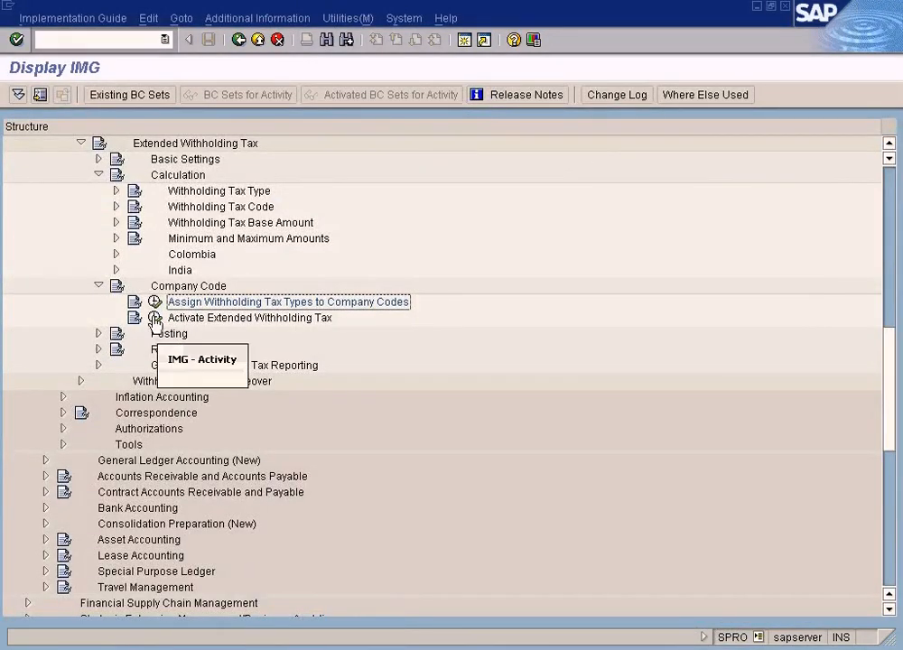
- Activate extended withholding tax for company code SUN in the Company Code settings of the implementation guide
{"action": "left_click", "coordinate": [156, 319]}
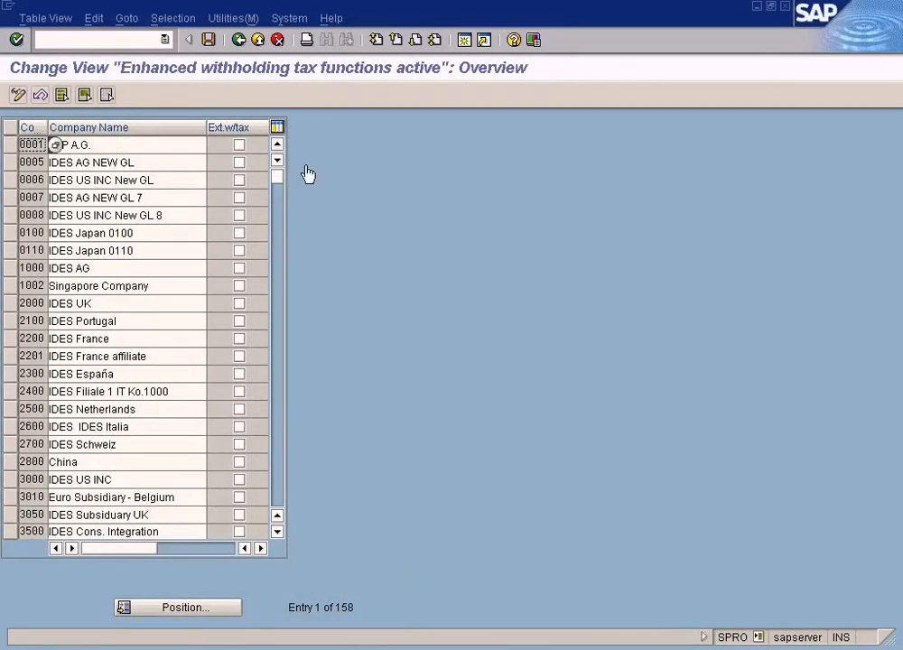
{"action": "left_click", "coordinate": [239, 39]}
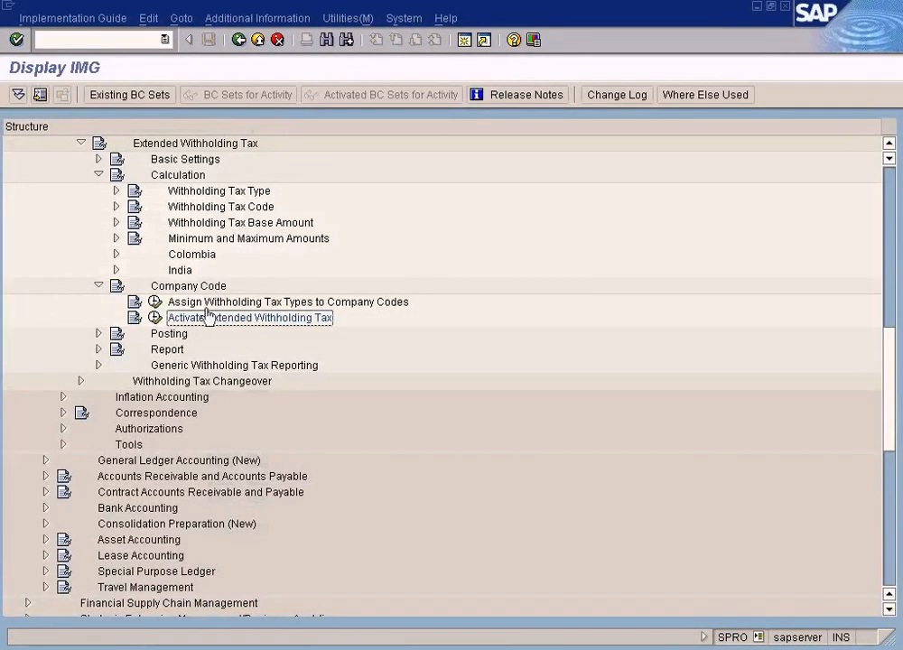
{"action": "scroll", "coordinate": [208, 294], "scroll_direction": "up", "scroll_amount": 2}
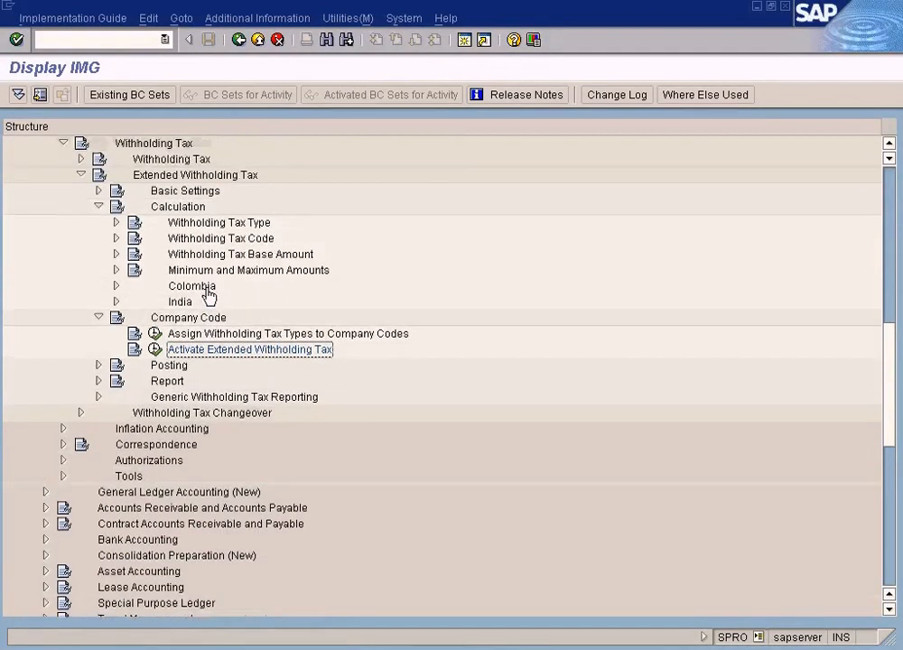
{"action": "left_click", "coordinate": [155, 381]}
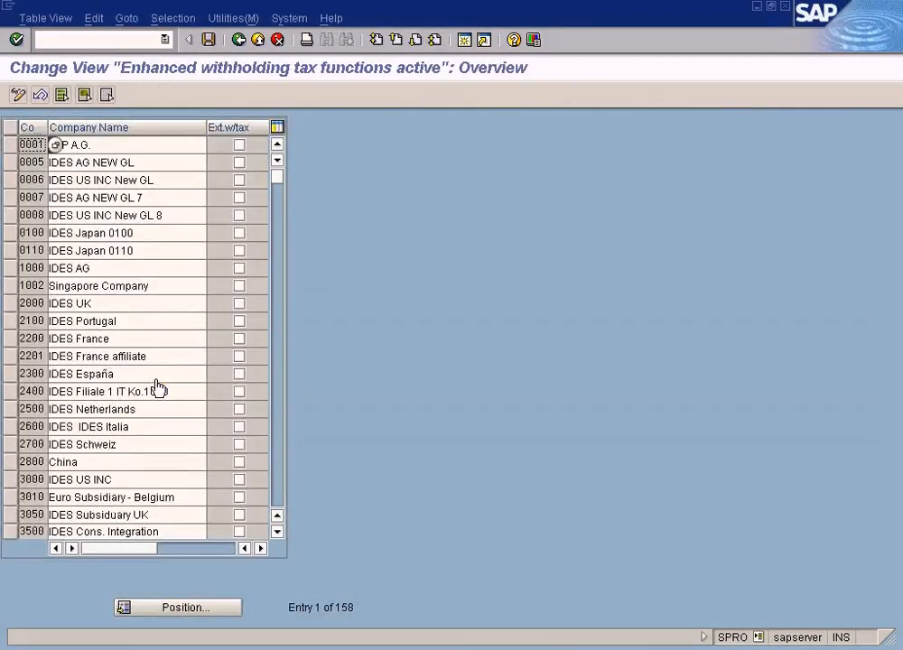
{"action": "left_click", "coordinate": [160, 606]}
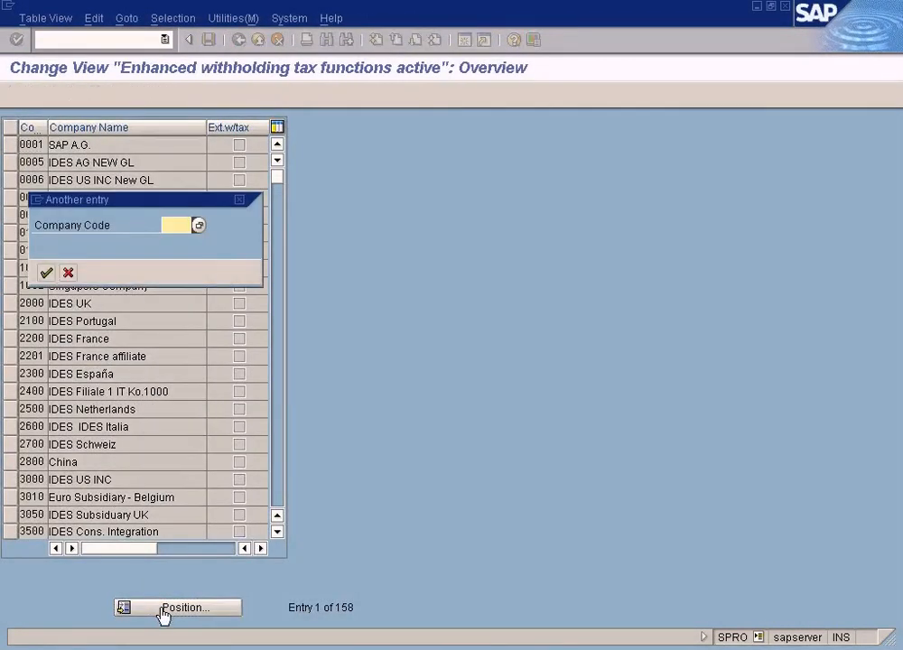
{"action": "type", "text": "su"}
{"action": "key", "text": "Return"}
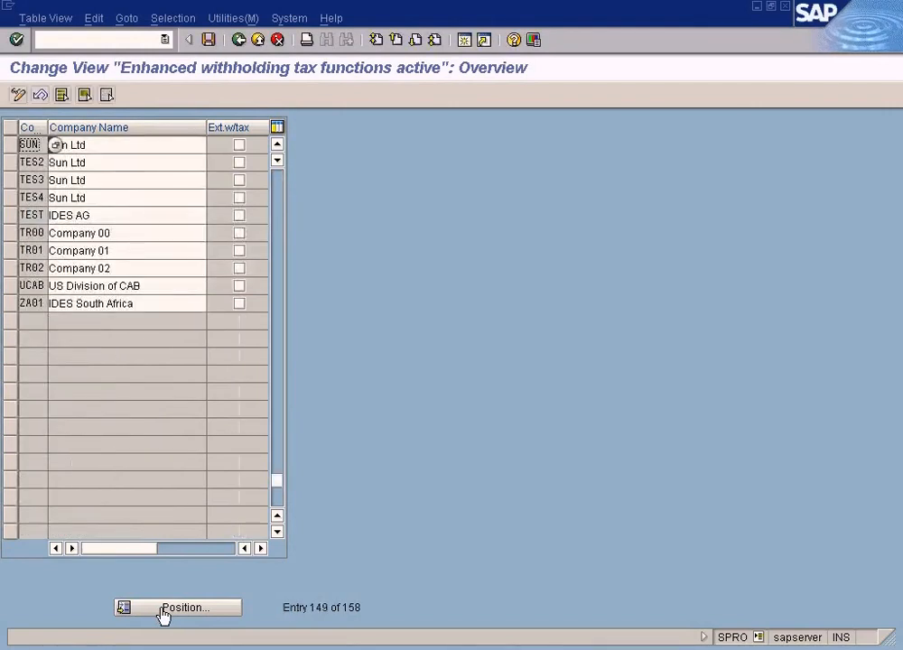
{"action": "left_click", "coordinate": [239, 145]}
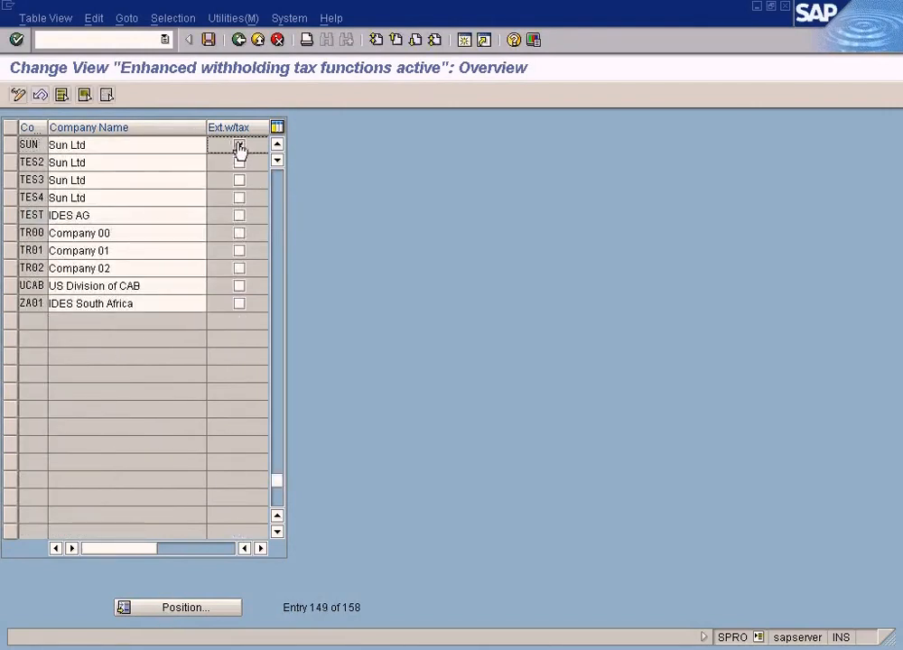
- Save the extended withholding tax activation, accept the caution message and return to the implementation guide
{"action": "left_click", "coordinate": [208, 42]}
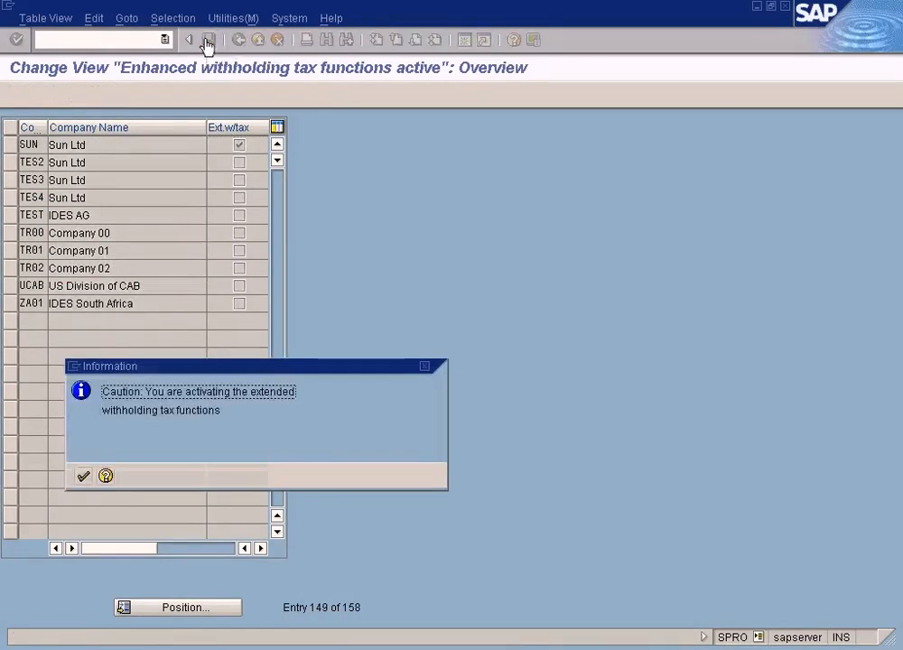
{"action": "left_click", "coordinate": [84, 474]}
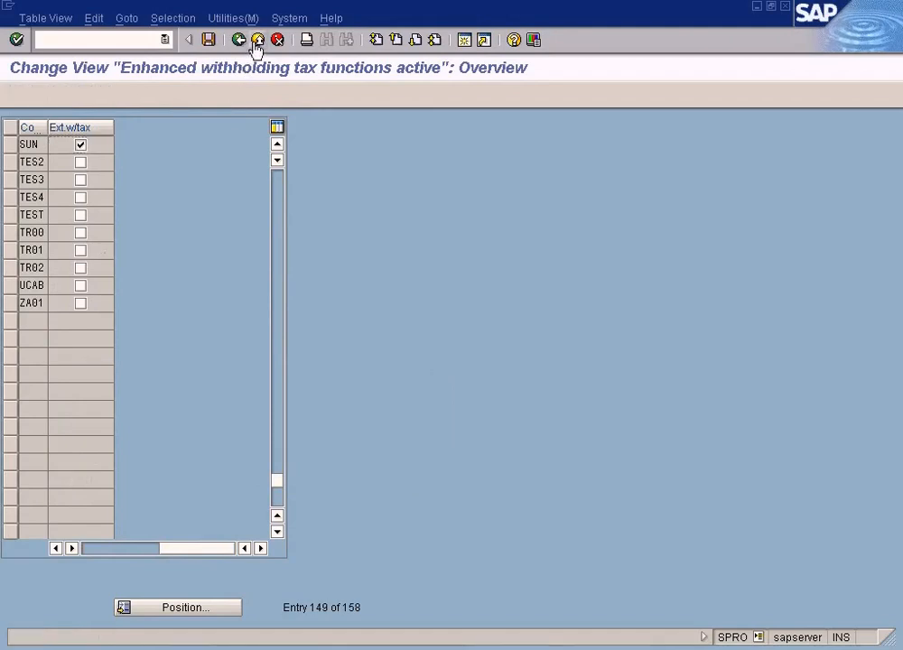
{"action": "left_click", "coordinate": [256, 41]}
{"action": "left_click", "coordinate": [83, 476]}
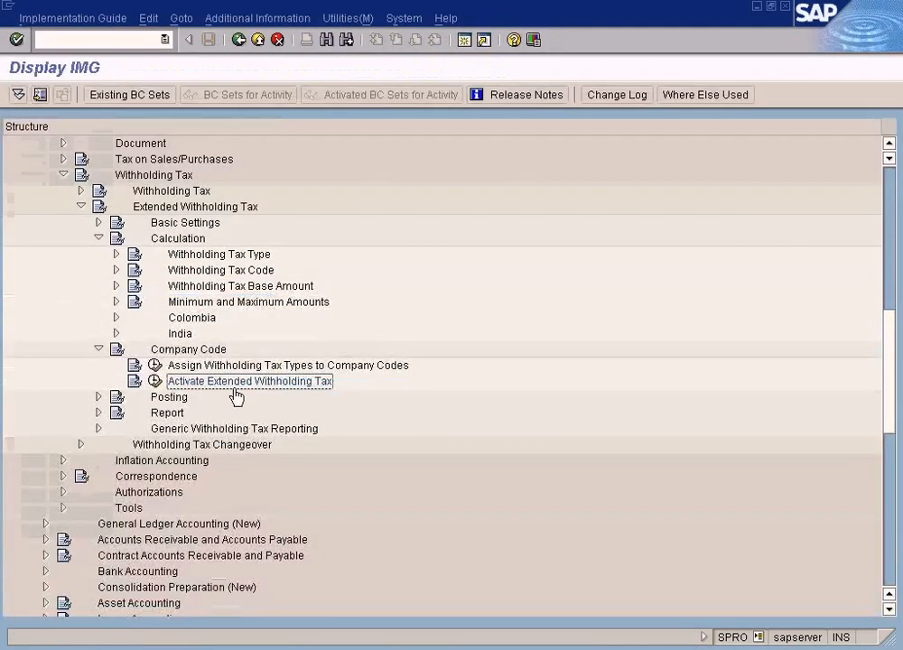
- Switch to the Change Vendor session, close the message help, and rerun fk02 to open Vendor A's withholding tax data for company code SUN
{"action": "key", "text": "alt+Tab"}
{"action": "key", "text": "alt+Tab"}
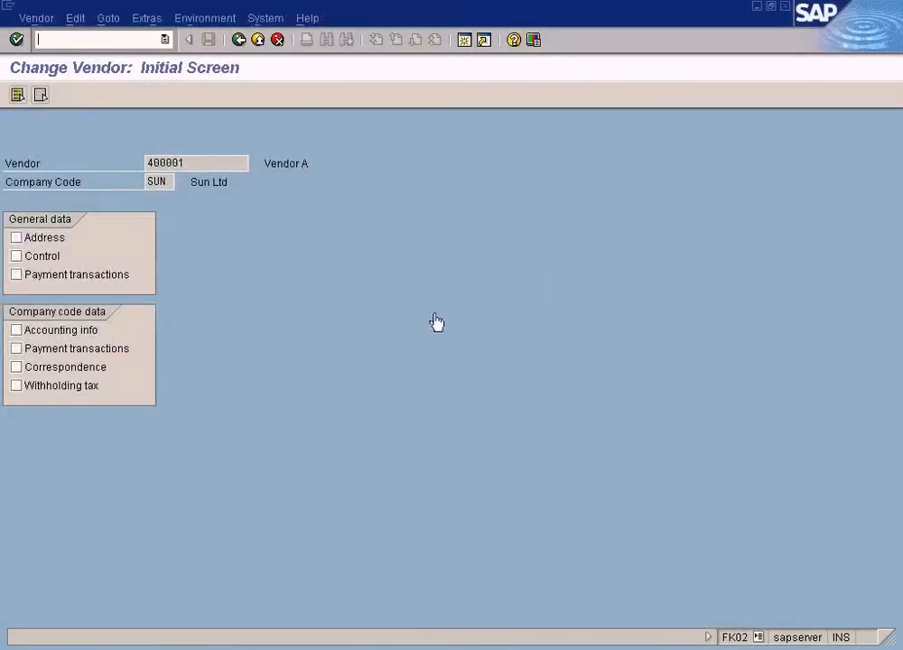
{"action": "left_click", "coordinate": [332, 648]}
{"action": "left_click", "coordinate": [343, 575]}
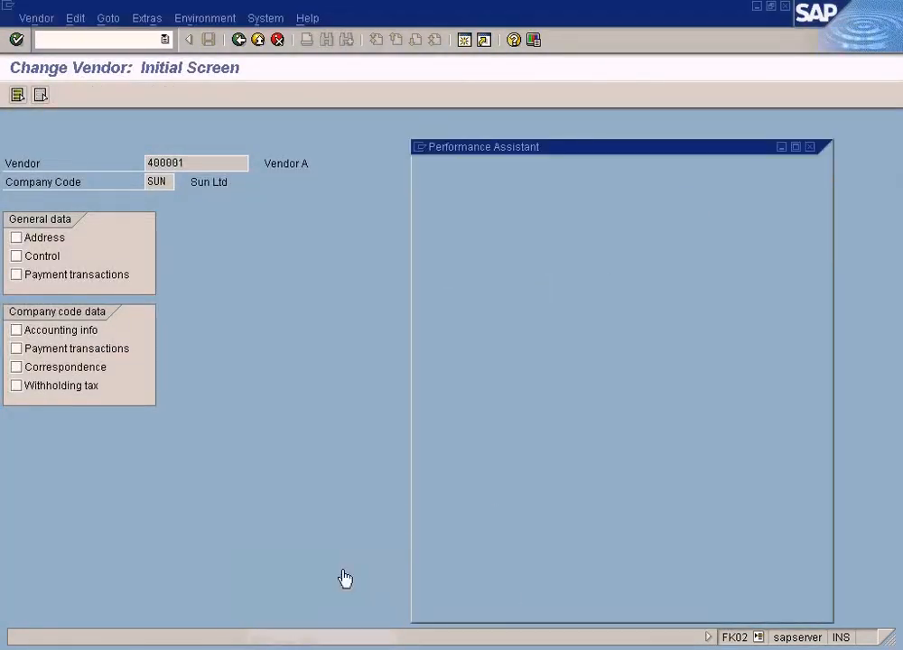
{"action": "left_click", "coordinate": [691, 169]}
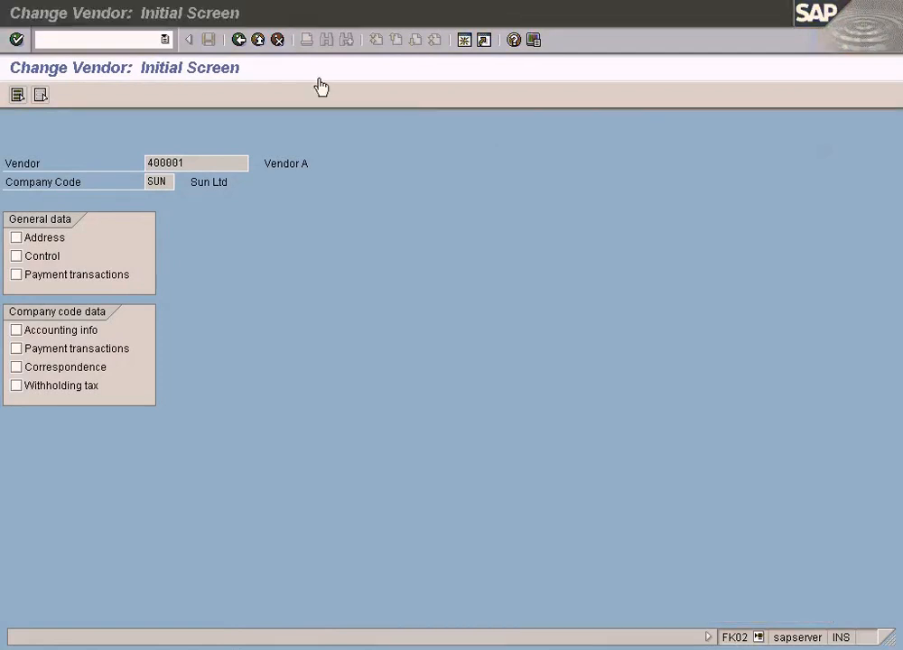
{"action": "left_click", "coordinate": [240, 41]}
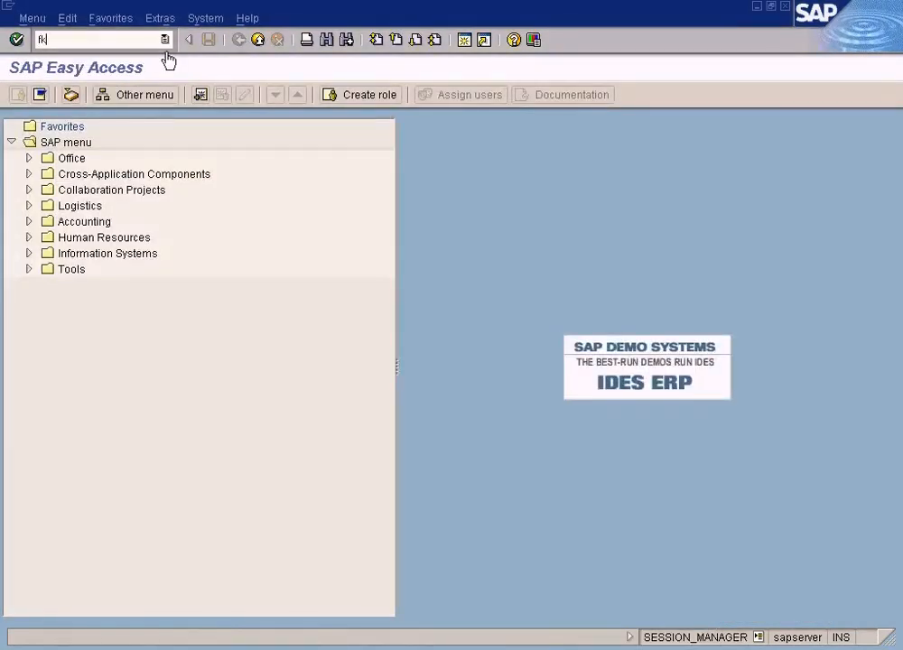
{"action": "key", "text": "Return"}
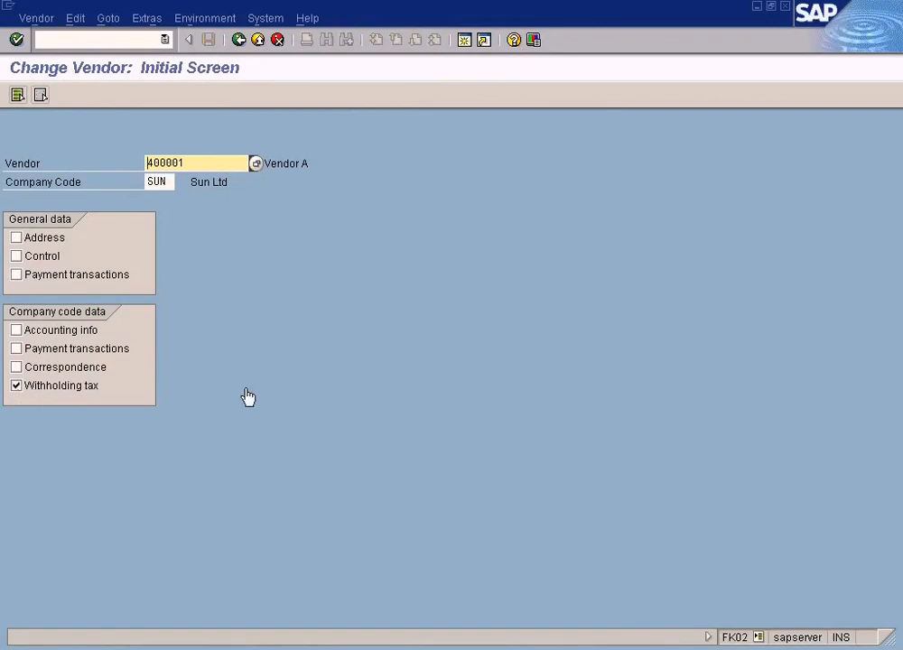
{"action": "key", "text": "Return"}
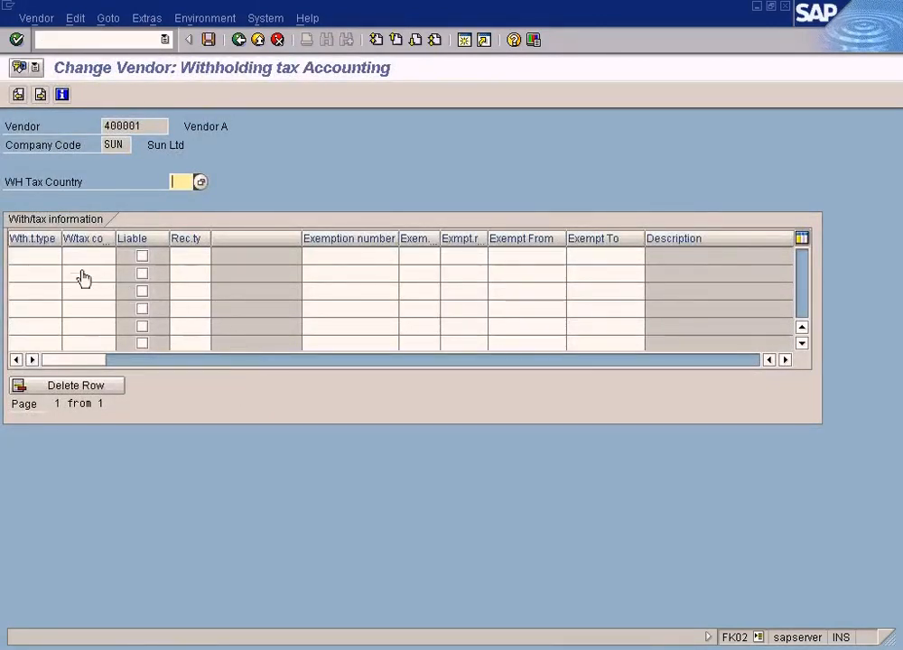
{"action": "left_click", "coordinate": [45, 257]}
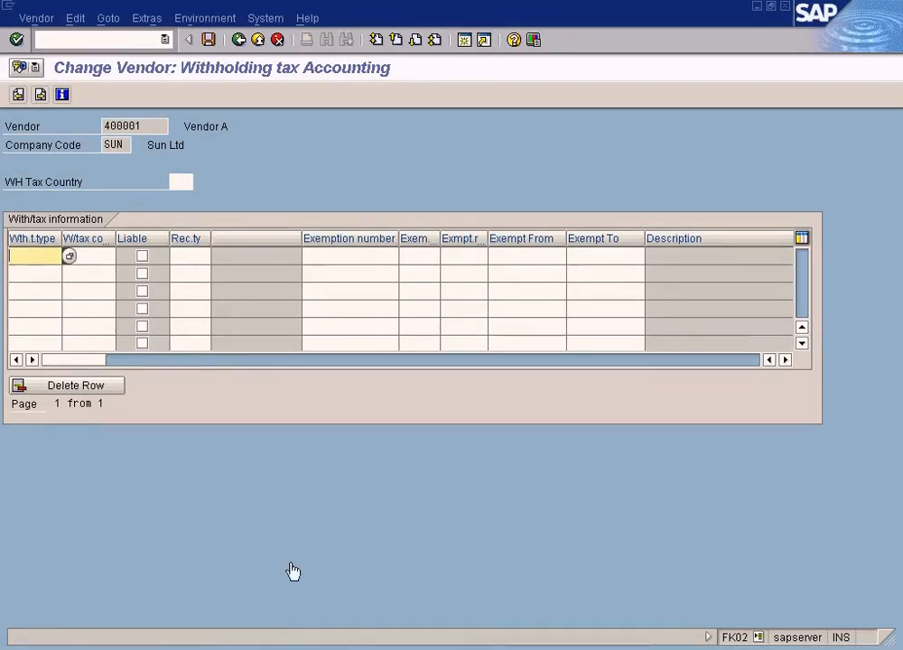
- Check company code SUN's activation flag in Activate Extended Withholding Tax, and return to the vendor's withholding tax data
{"action": "left_click", "coordinate": [295, 645]}
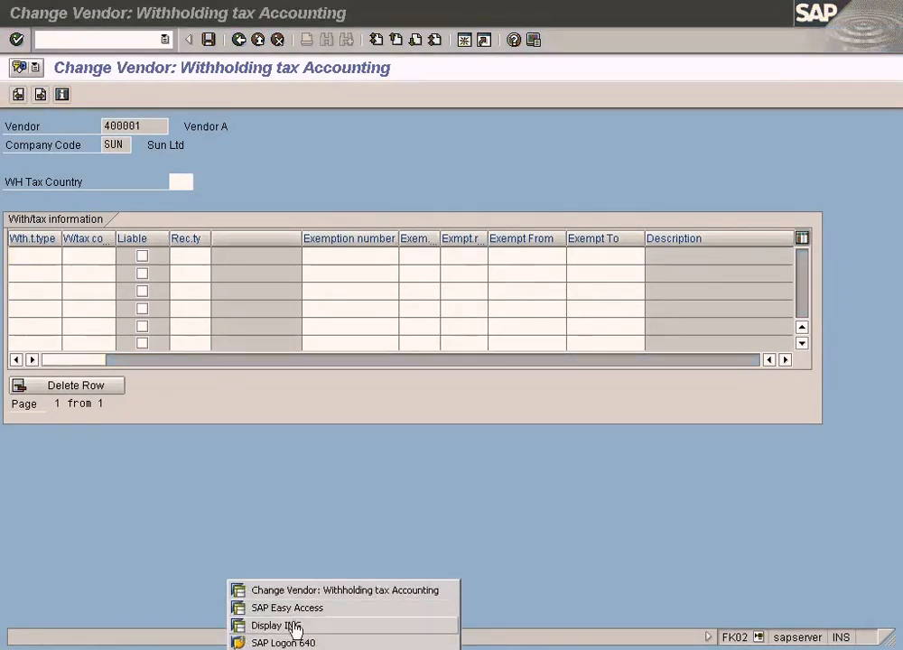
{"action": "left_click", "coordinate": [293, 628]}
{"action": "left_click", "coordinate": [153, 383]}
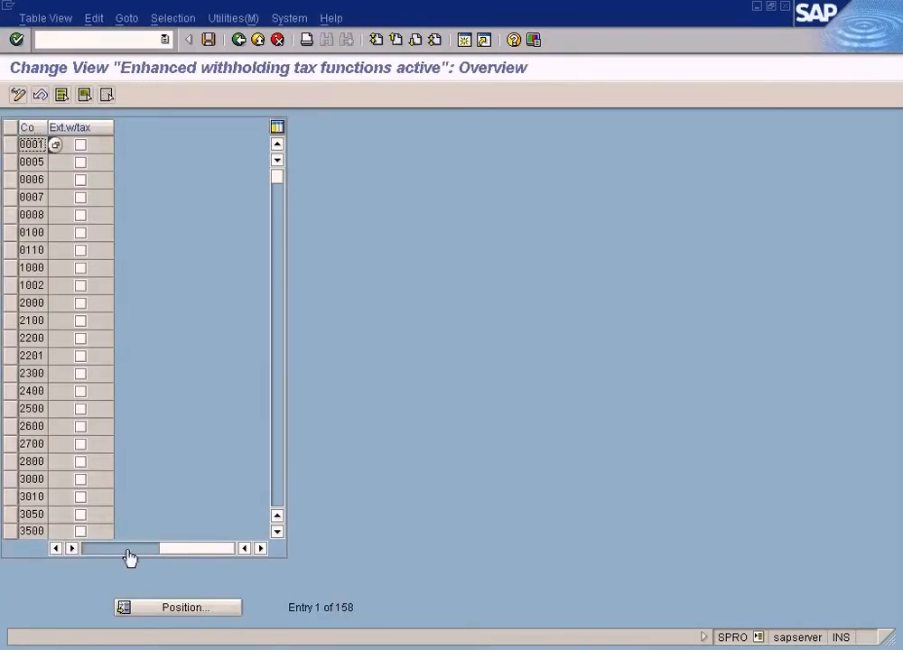
{"action": "left_click", "coordinate": [163, 606]}
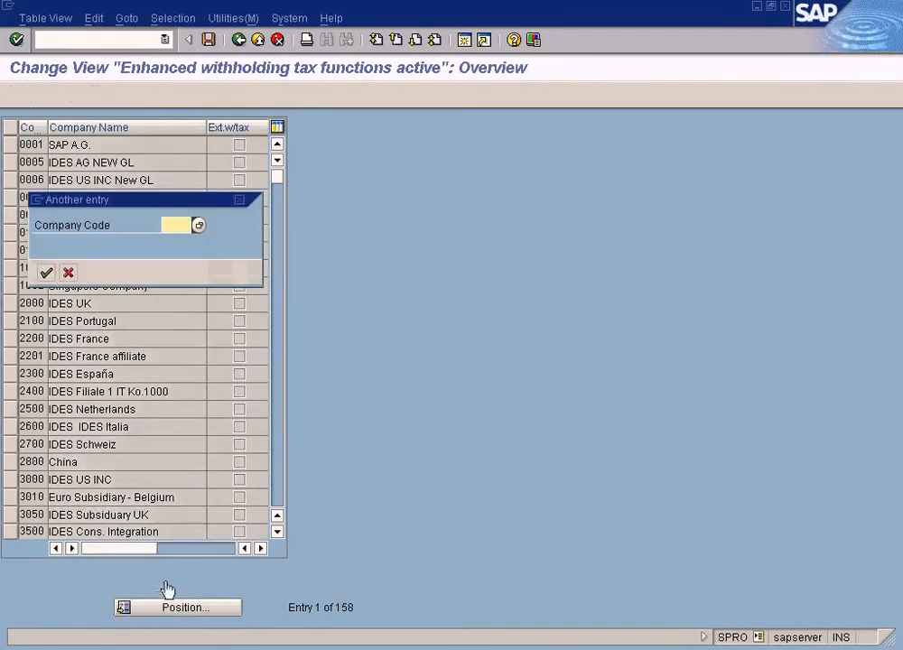
{"action": "type", "text": "sun"}
{"action": "key", "text": "Return"}
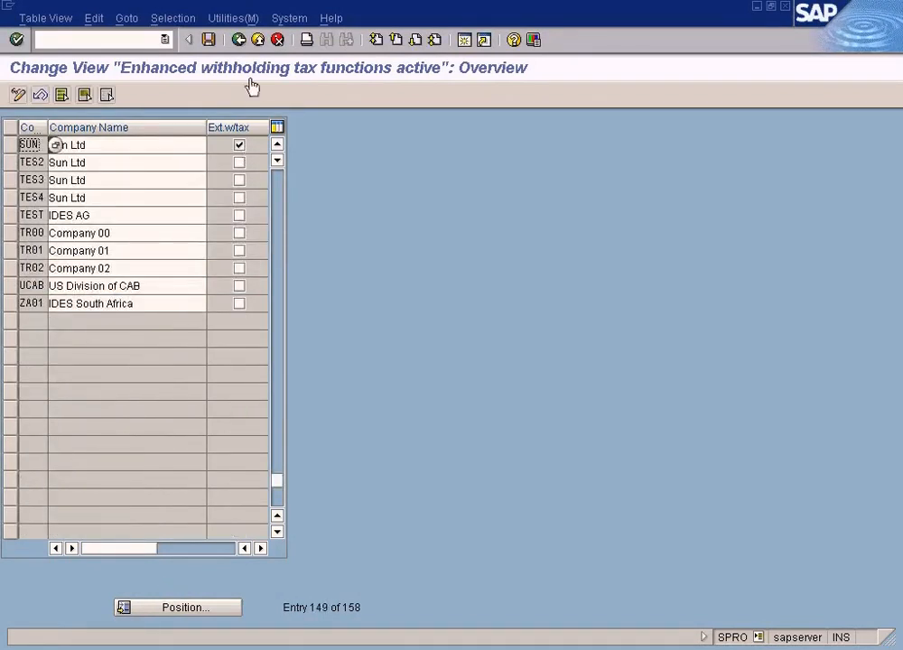
{"action": "left_click", "coordinate": [258, 40]}
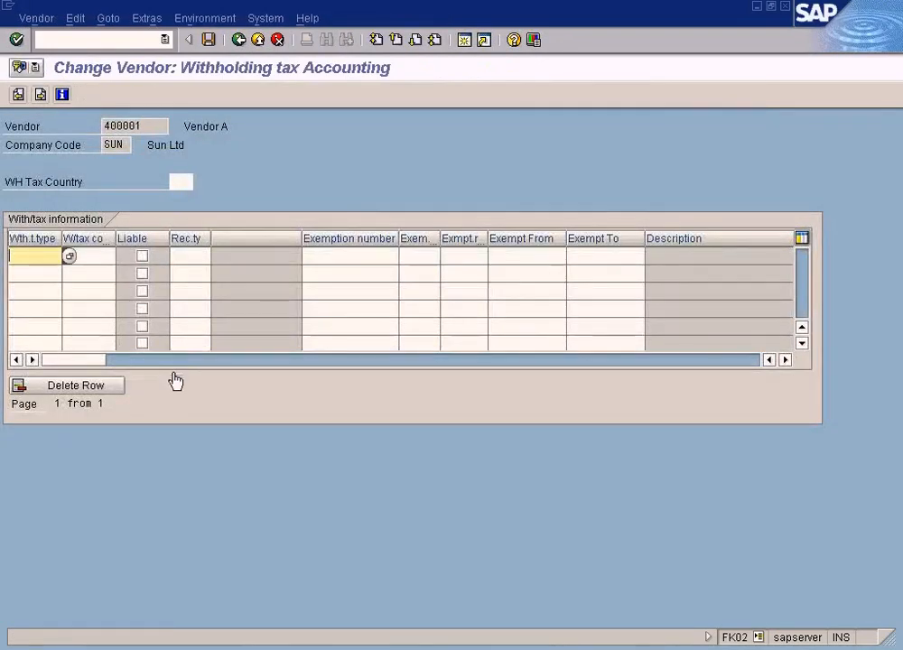
- Assign withholding tax type 1 and code W1 to Vendor A, mark it as liable, save the vendor and leave the transaction
{"action": "left_click", "coordinate": [68, 258]}
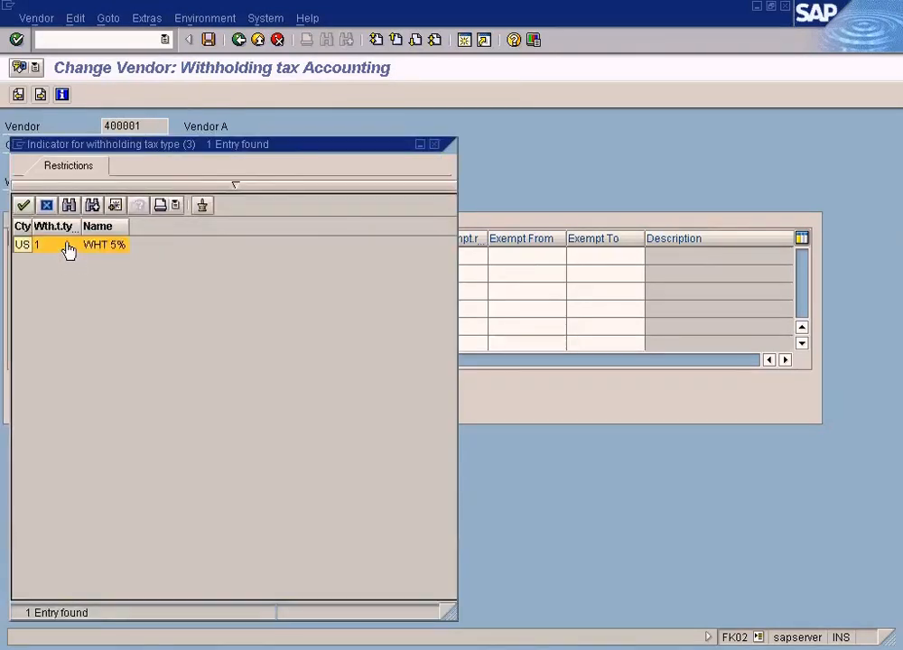
{"action": "double_click", "coordinate": [68, 245]}
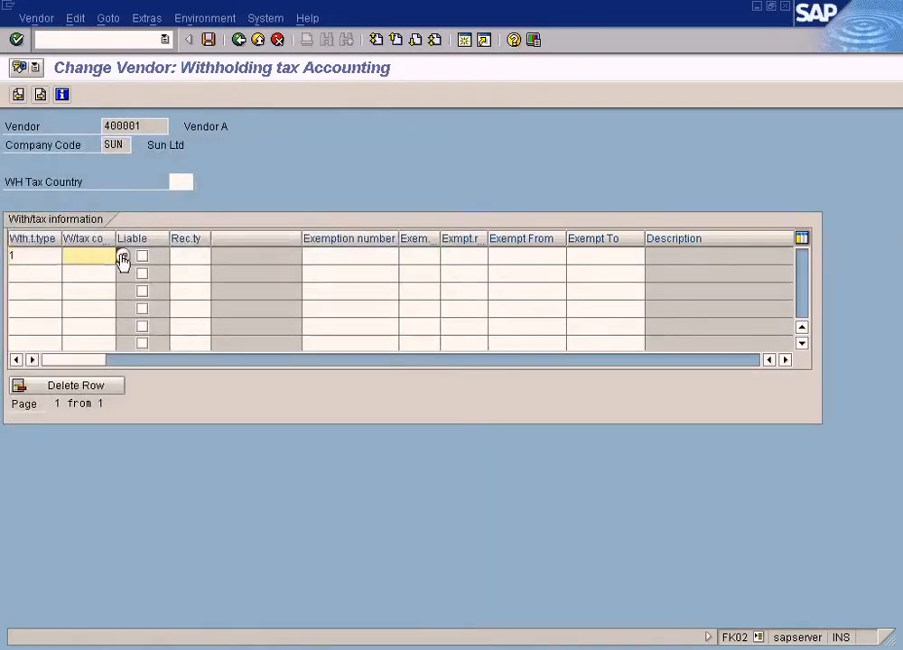
{"action": "left_click", "coordinate": [120, 257]}
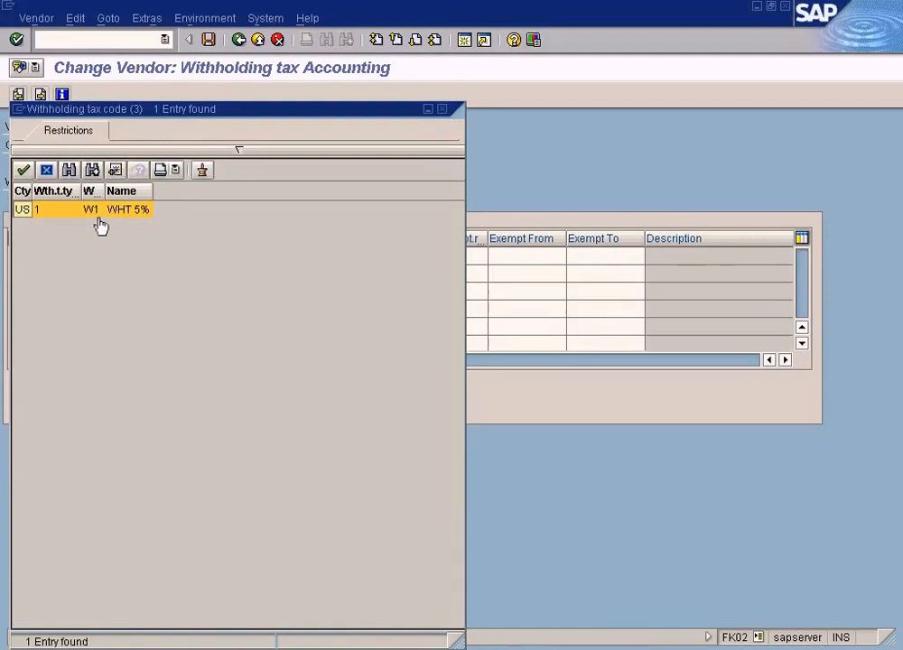
{"action": "double_click", "coordinate": [97, 216]}
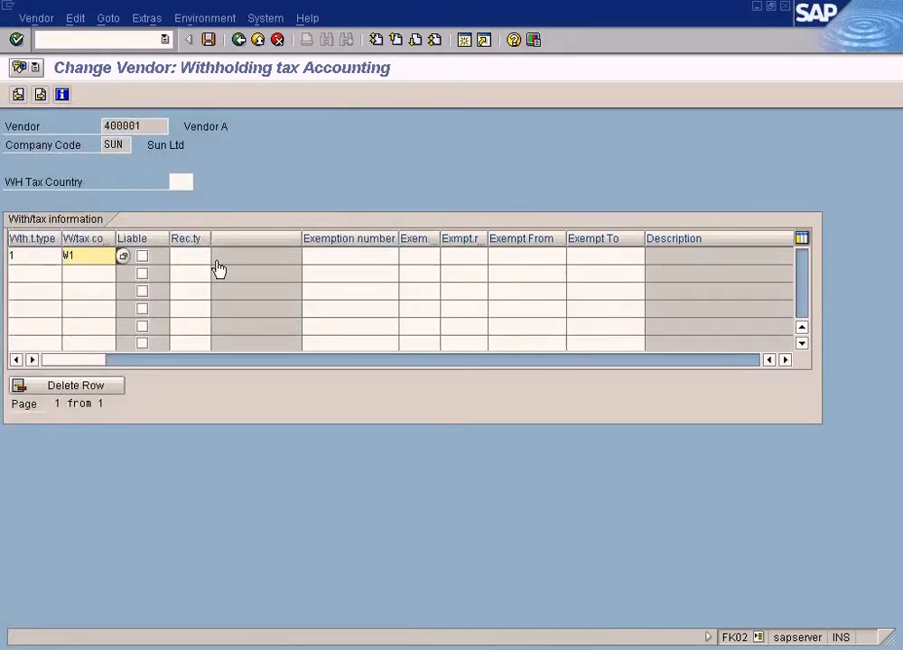
{"action": "left_click", "coordinate": [142, 256]}
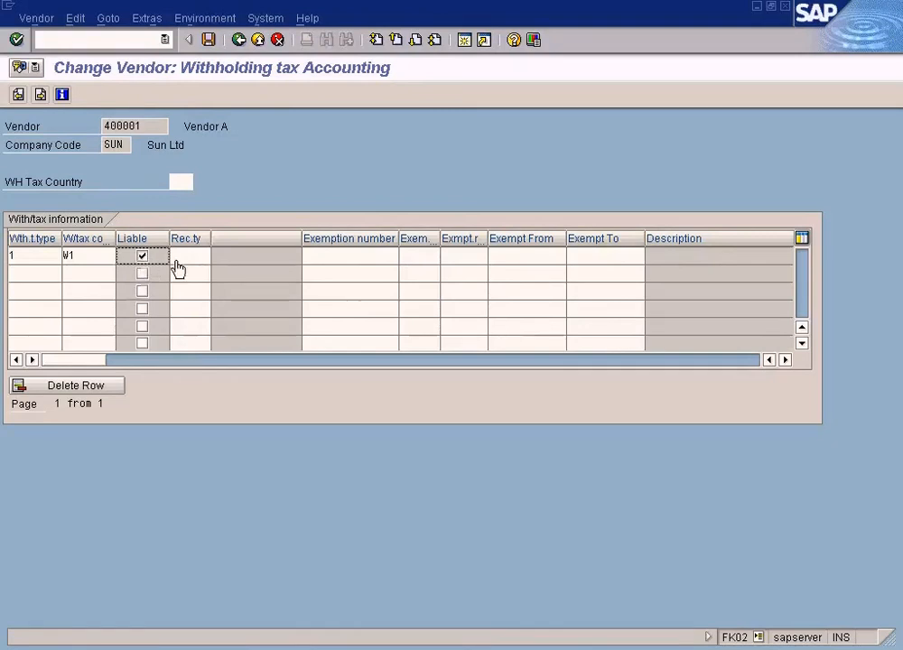
{"action": "left_click", "coordinate": [208, 41]}
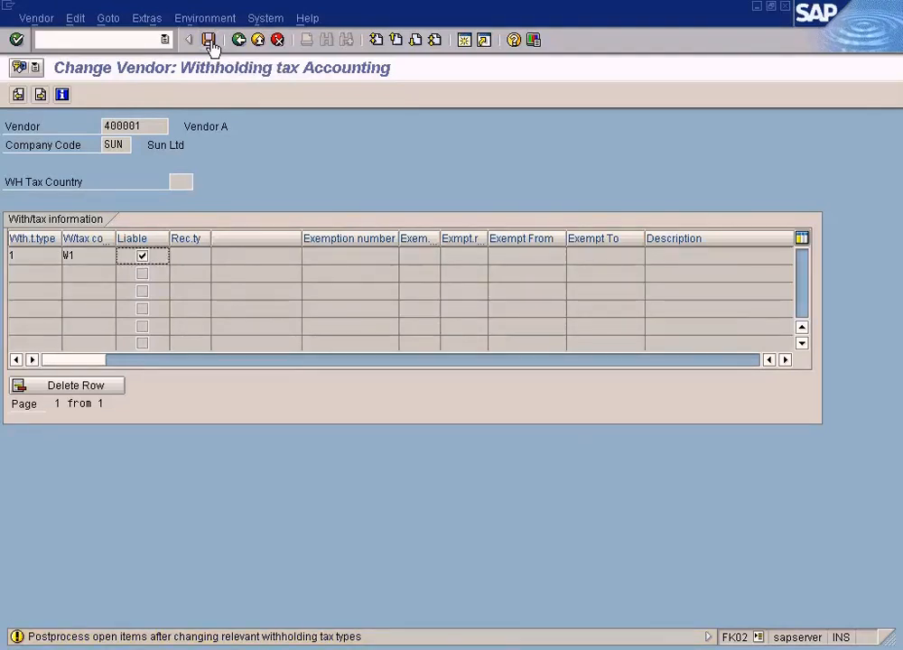
{"action": "left_click", "coordinate": [208, 40]}
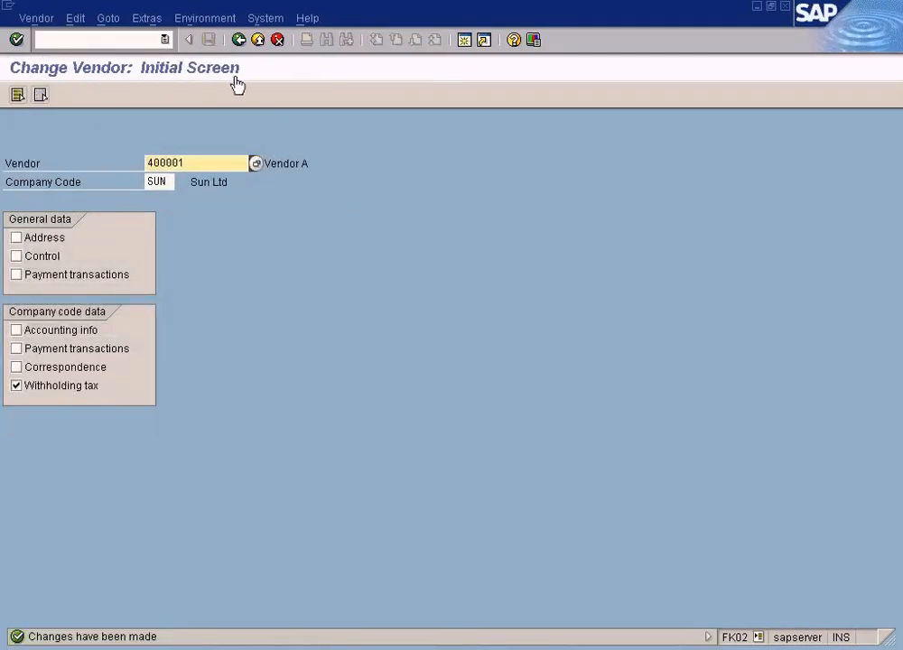
{"action": "left_click", "coordinate": [257, 40]}
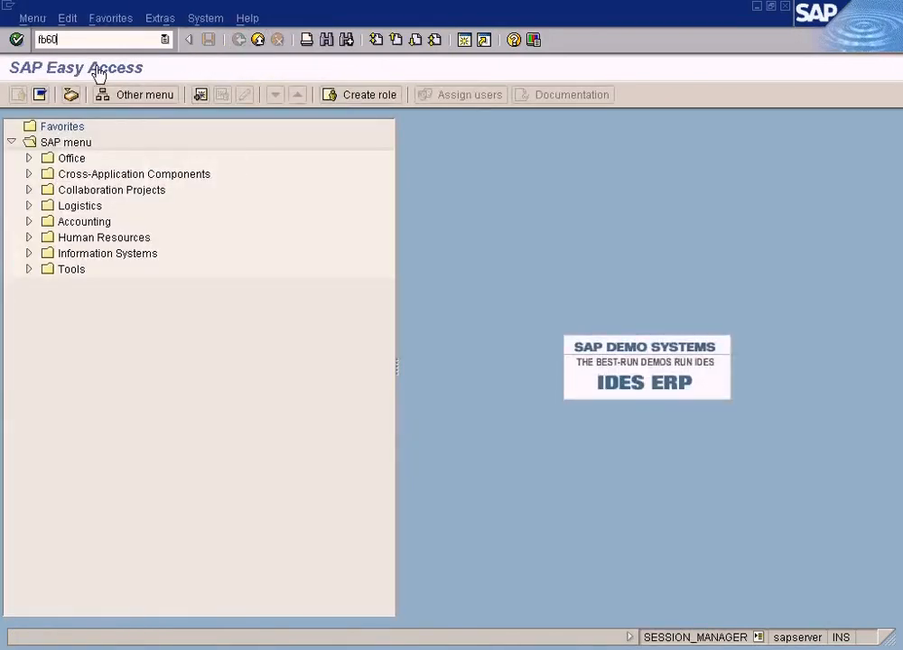
- Run transaction fb60 and select Vendor A from company code SUN's vendors for the invoice
{"action": "key", "text": "Return"}
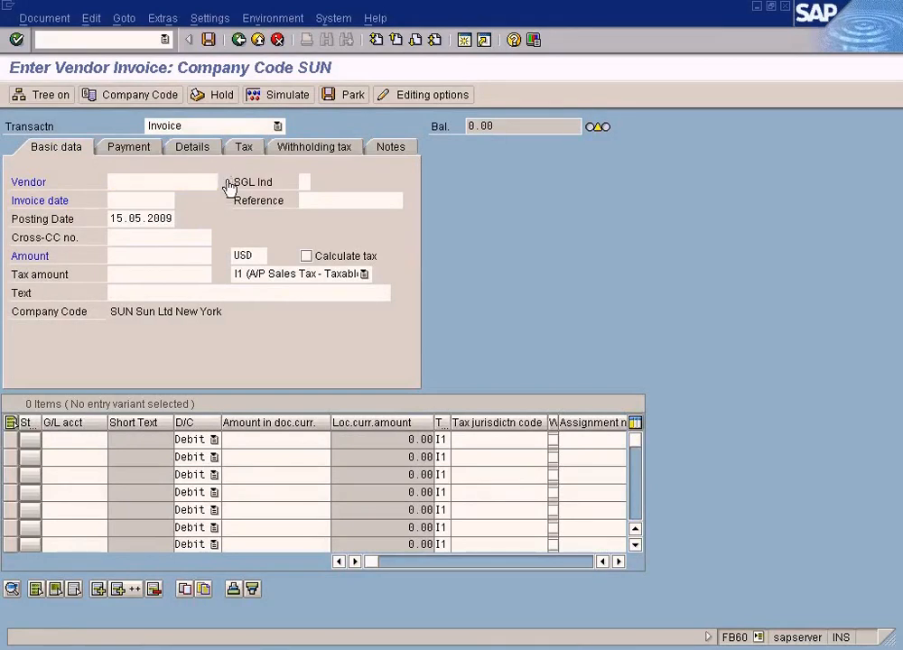
{"action": "left_click", "coordinate": [226, 181]}
{"action": "left_click", "coordinate": [129, 594]}
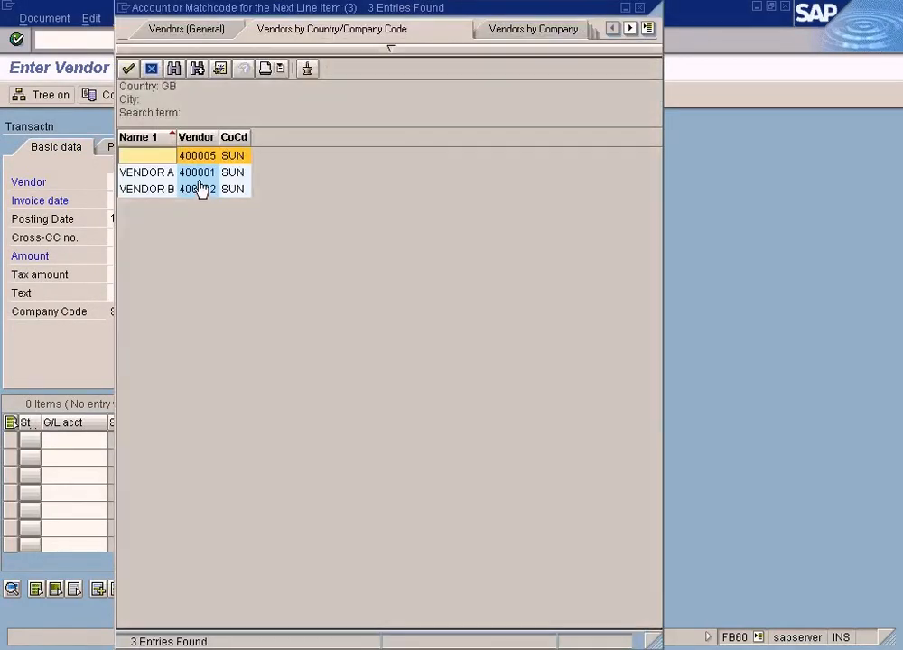
{"action": "double_click", "coordinate": [198, 172]}
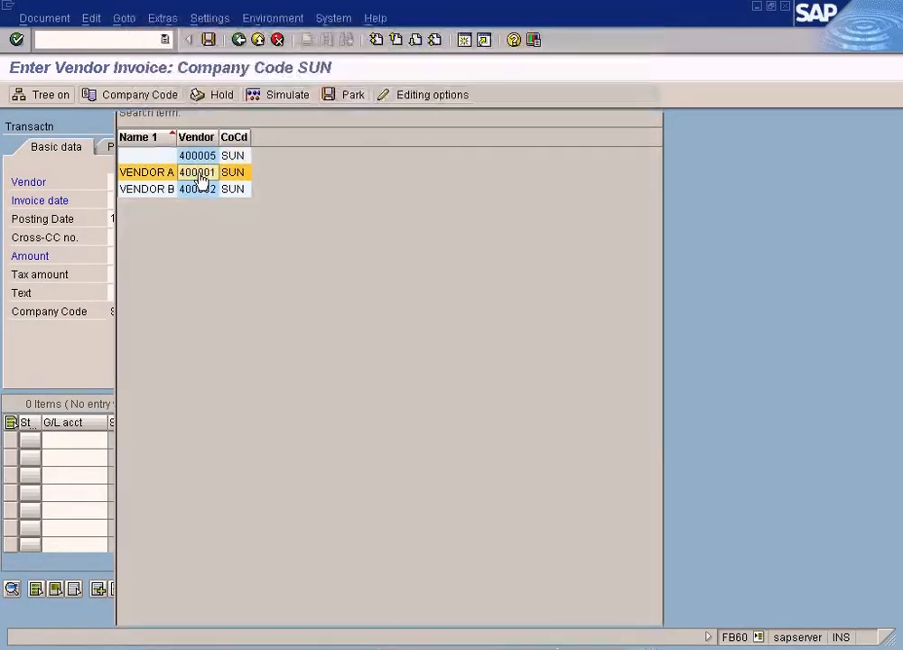
- Review the SUN entry's details in Assign Withholding Tax Types to Company Codes, and return to the vendor invoice session
{"action": "left_click", "coordinate": [339, 649]}
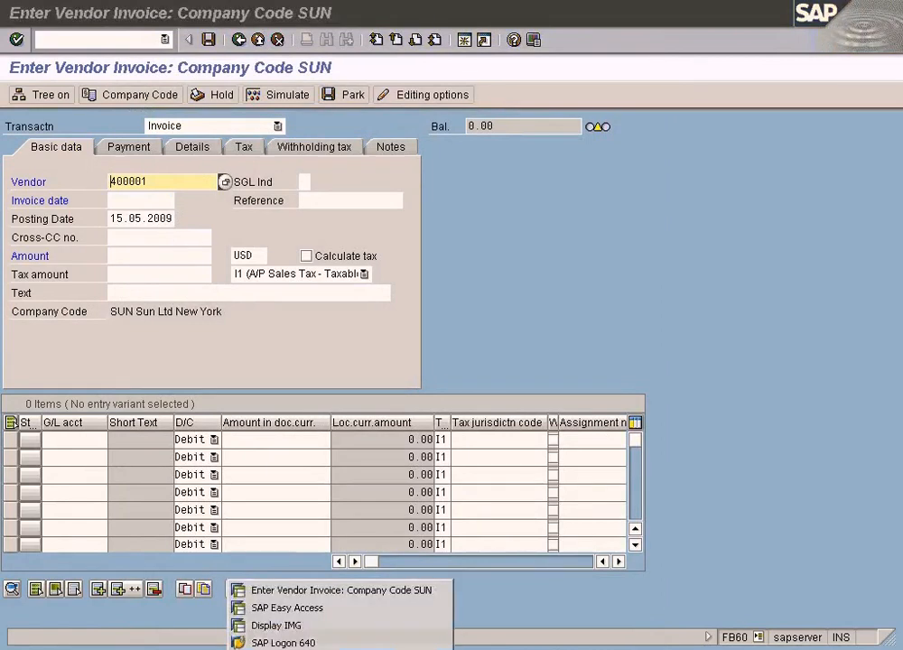
{"action": "left_click", "coordinate": [310, 624]}
{"action": "left_click", "coordinate": [156, 364]}
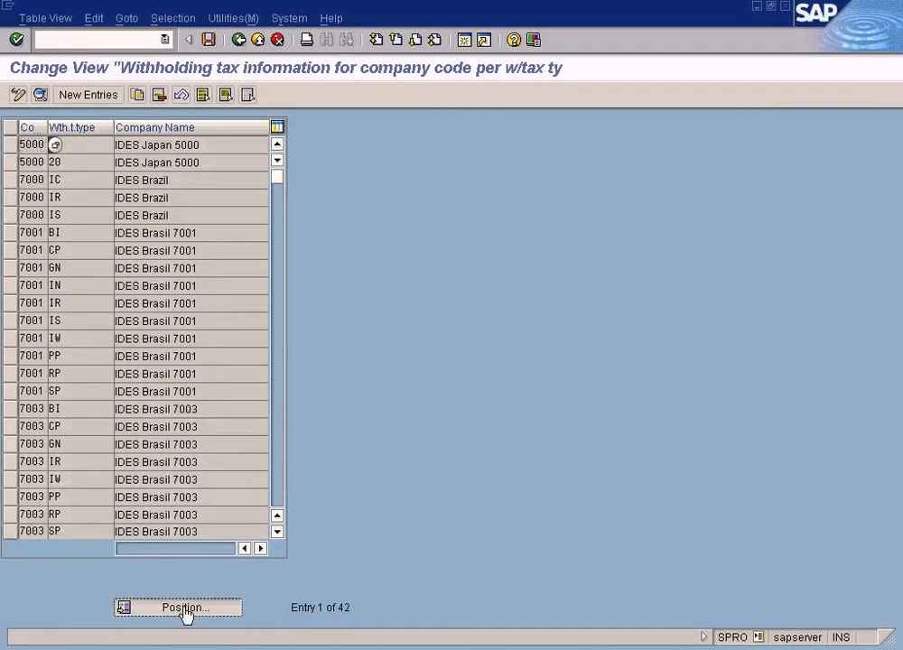
{"action": "left_click", "coordinate": [185, 608]}
{"action": "type", "text": "s"}
{"action": "key", "text": "Return"}
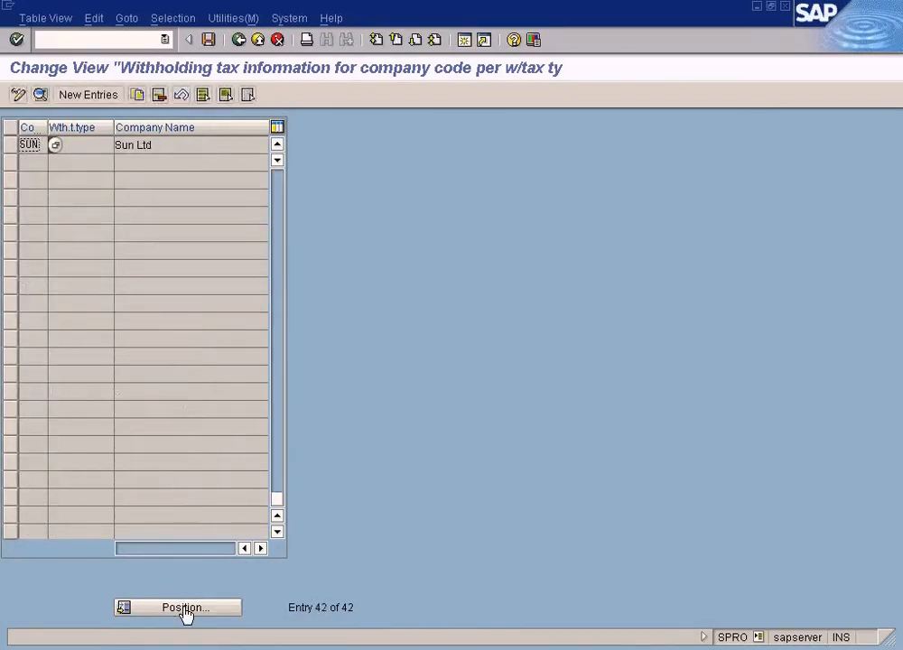
{"action": "double_click", "coordinate": [136, 150]}
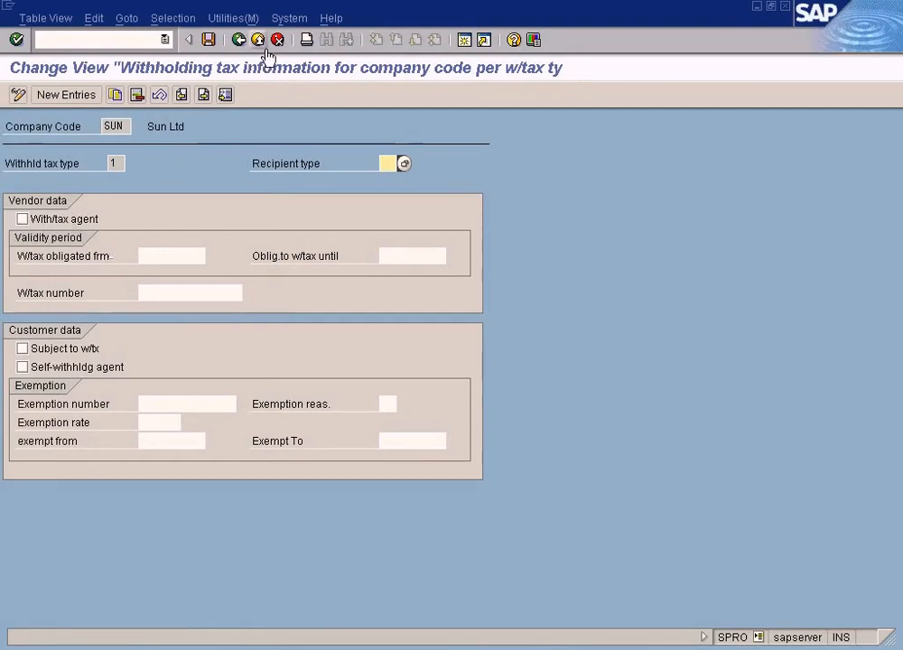
{"action": "key", "text": "alt+Tab"}
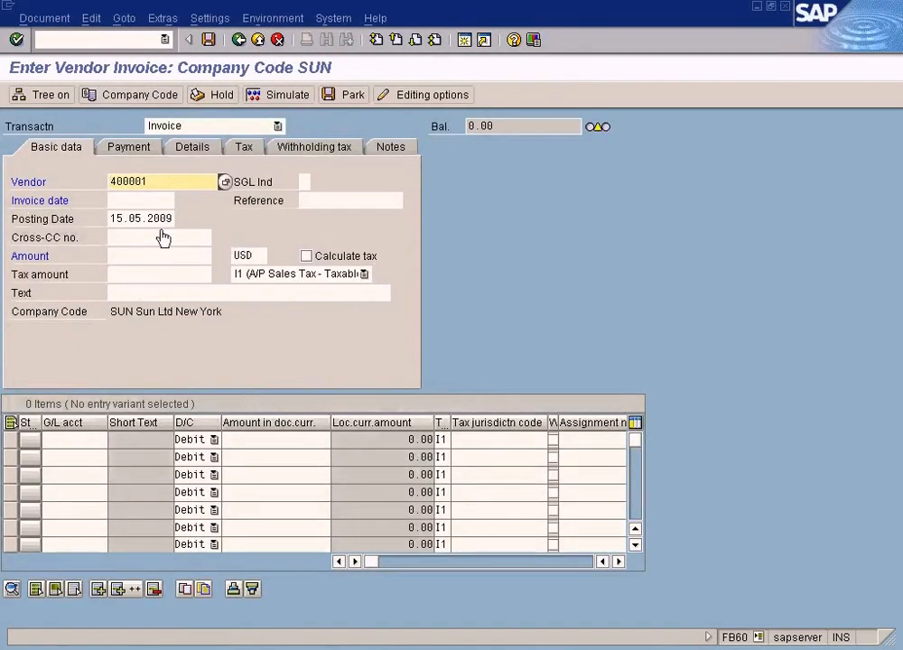
- Set the vendor invoice date to 15.05.2009 and the amount to 1000 USD, and choose the blank tax code
{"action": "left_click", "coordinate": [138, 202]}
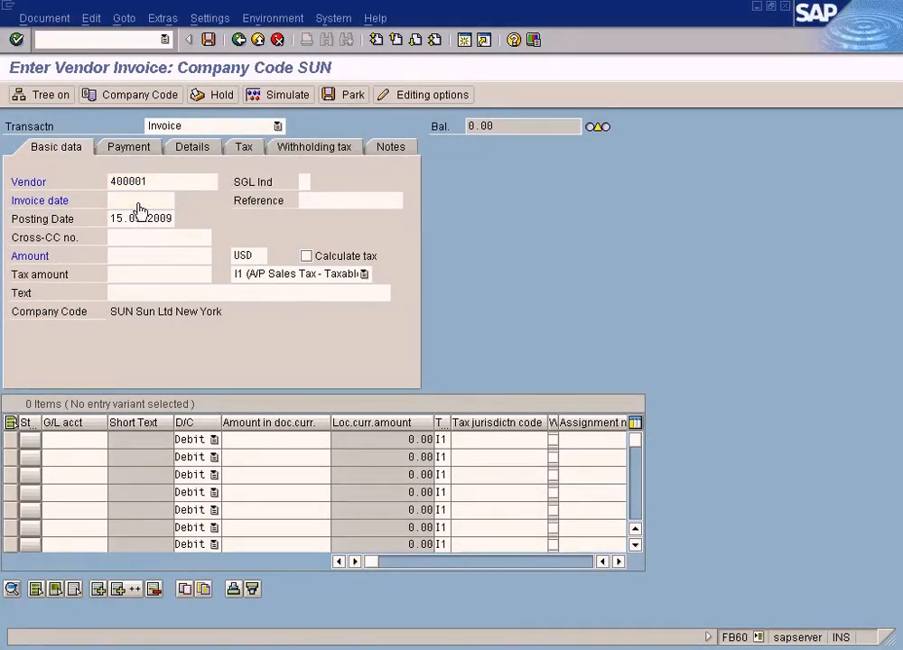
{"action": "key", "text": "F4"}
{"action": "key", "text": "Return"}
{"action": "left_click", "coordinate": [140, 264]}
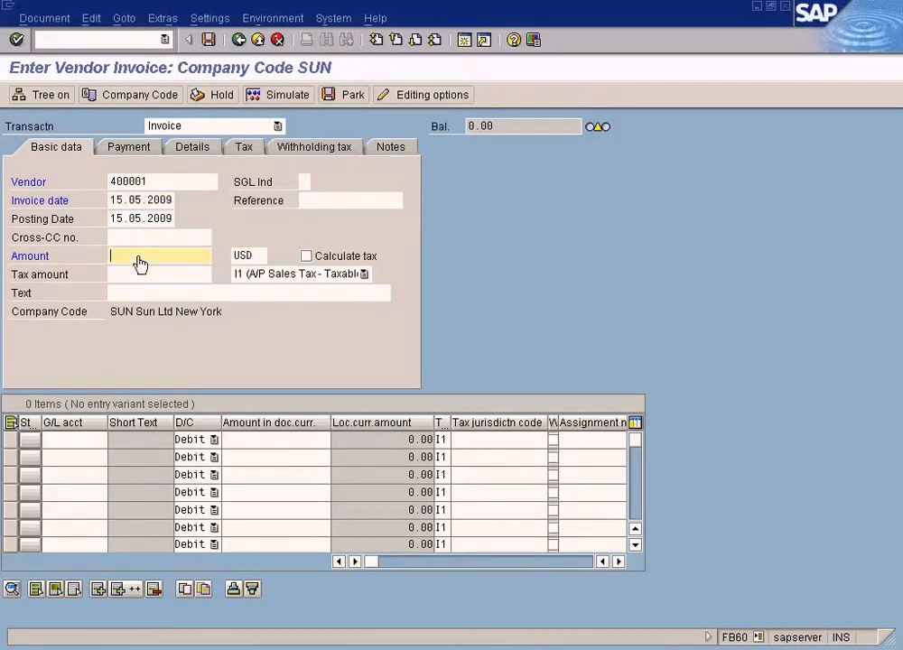
{"action": "type", "text": "1000"}
{"action": "left_click", "coordinate": [276, 271]}
{"action": "left_click", "coordinate": [262, 363]}
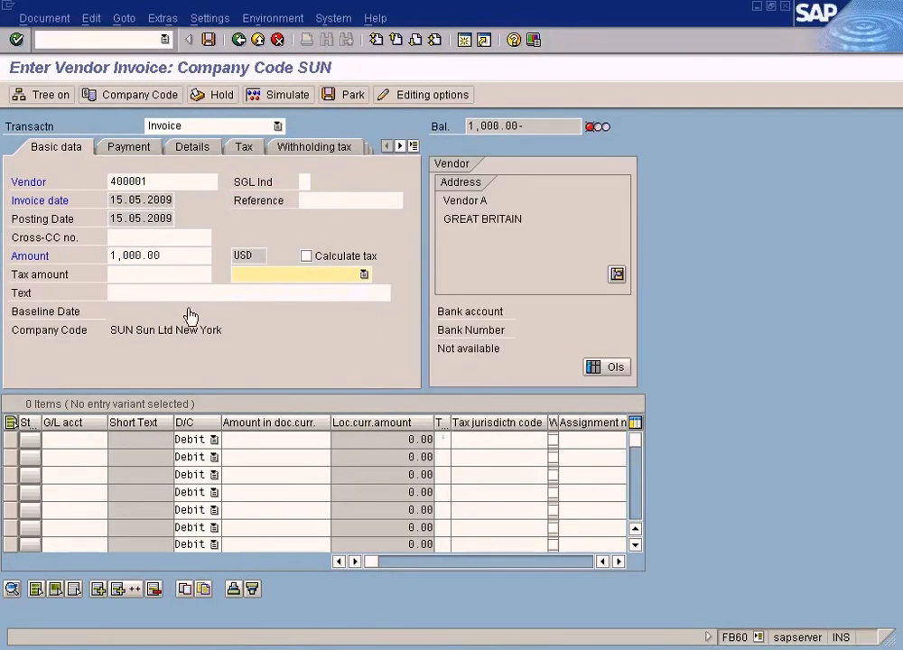
- Add a debit line item of 1000 on the COS - Laptop G/L account and simulate the invoice posting
{"action": "left_click", "coordinate": [92, 442]}
{"action": "key", "text": "F4"}
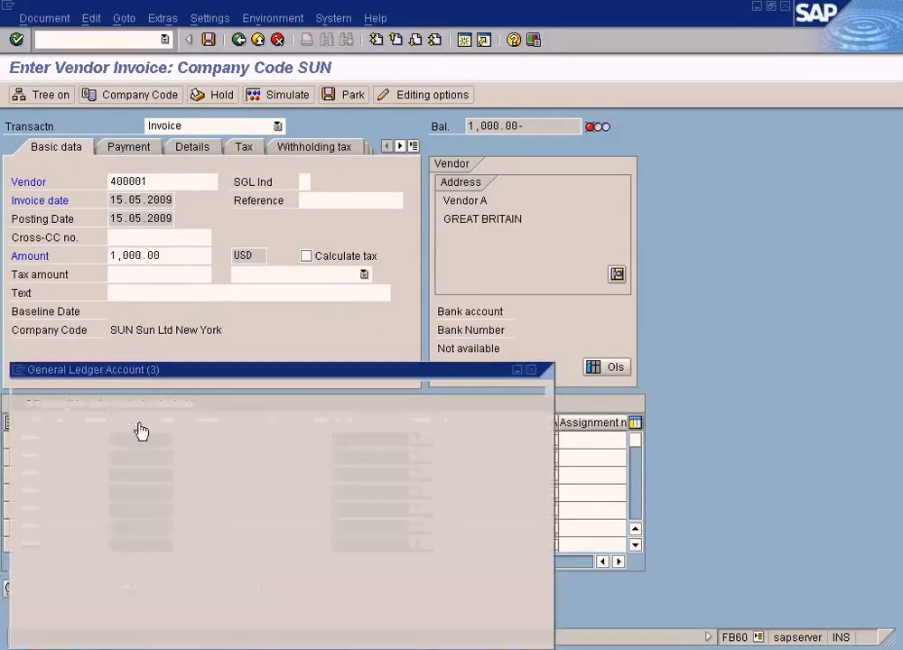
{"action": "left_click", "coordinate": [23, 630]}
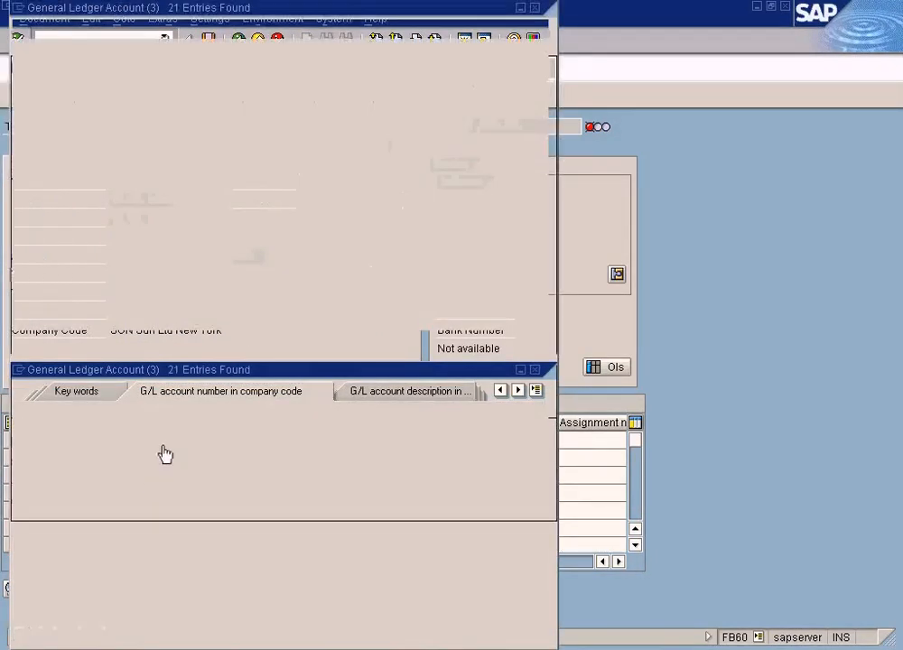
{"action": "double_click", "coordinate": [173, 325]}
{"action": "left_click", "coordinate": [302, 442]}
{"action": "type", "text": "1000"}
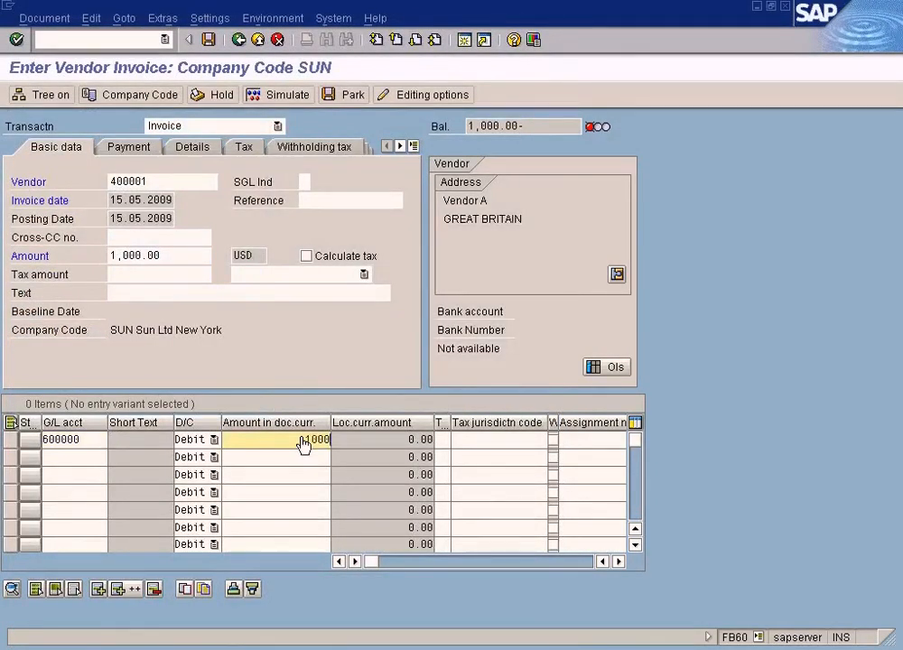
{"action": "left_click", "coordinate": [287, 95]}
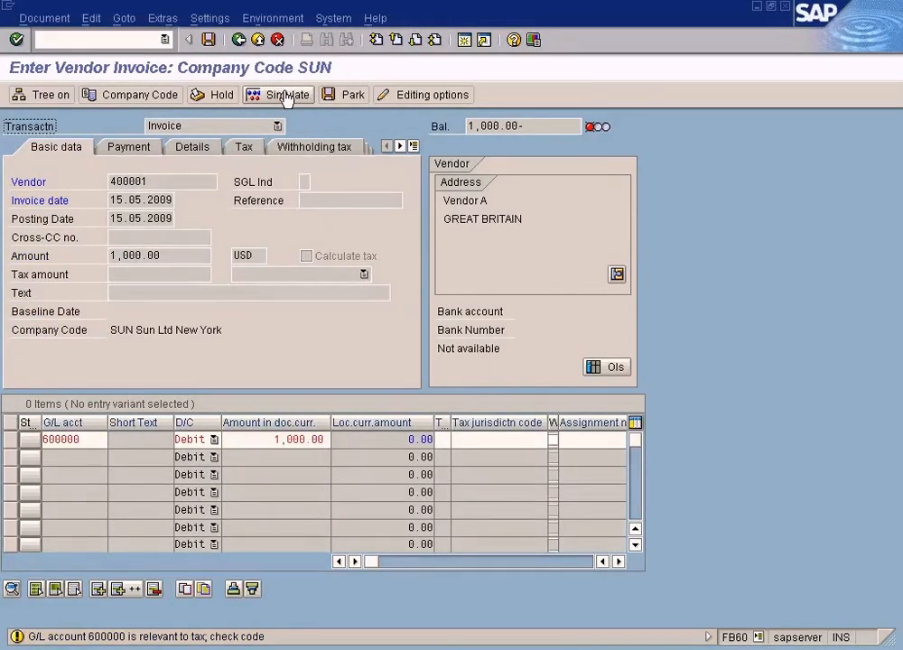
{"action": "left_click", "coordinate": [287, 94]}
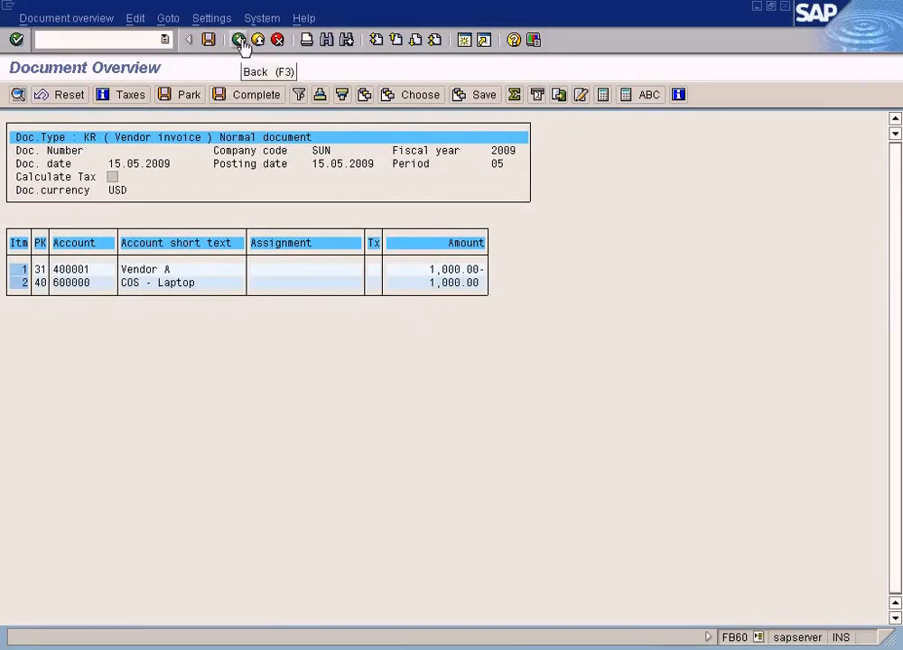
- Switch to the withholding tax information for company code SUN, enable With/tax agent and try to save the entry
{"action": "left_click", "coordinate": [289, 649]}
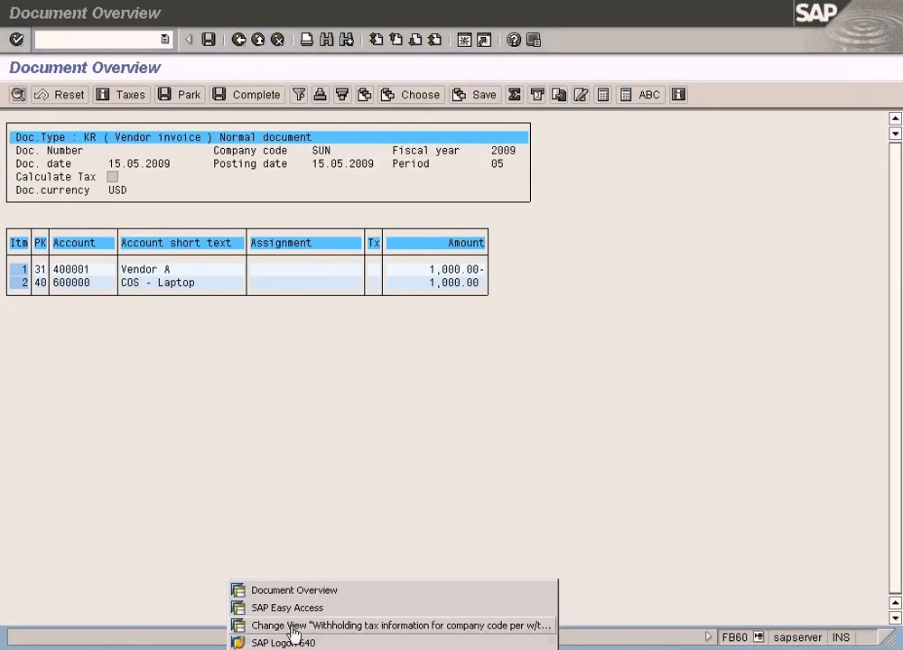
{"action": "left_click", "coordinate": [291, 628]}
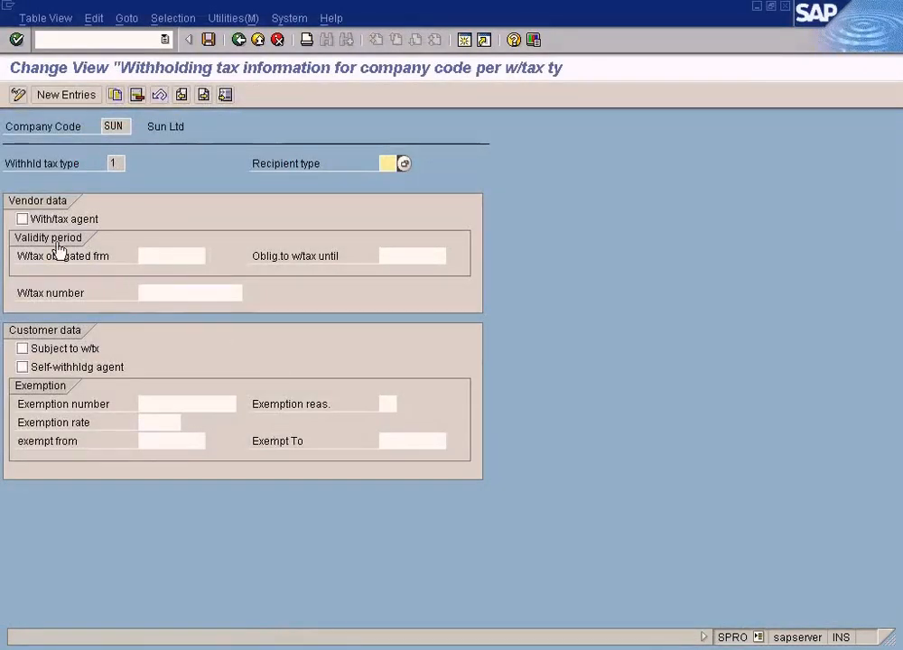
{"action": "left_click", "coordinate": [24, 219]}
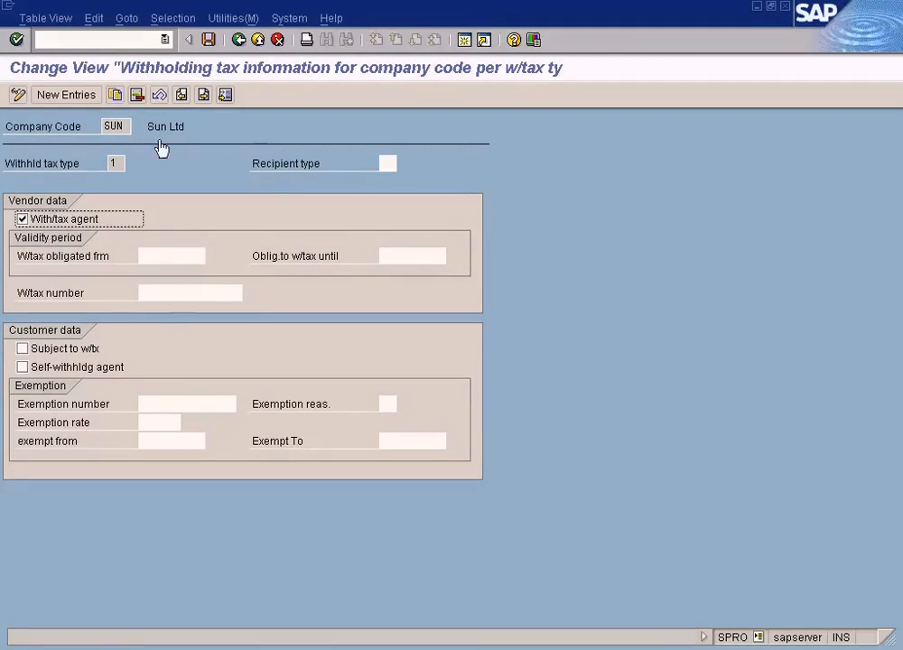
{"action": "left_click", "coordinate": [209, 40]}
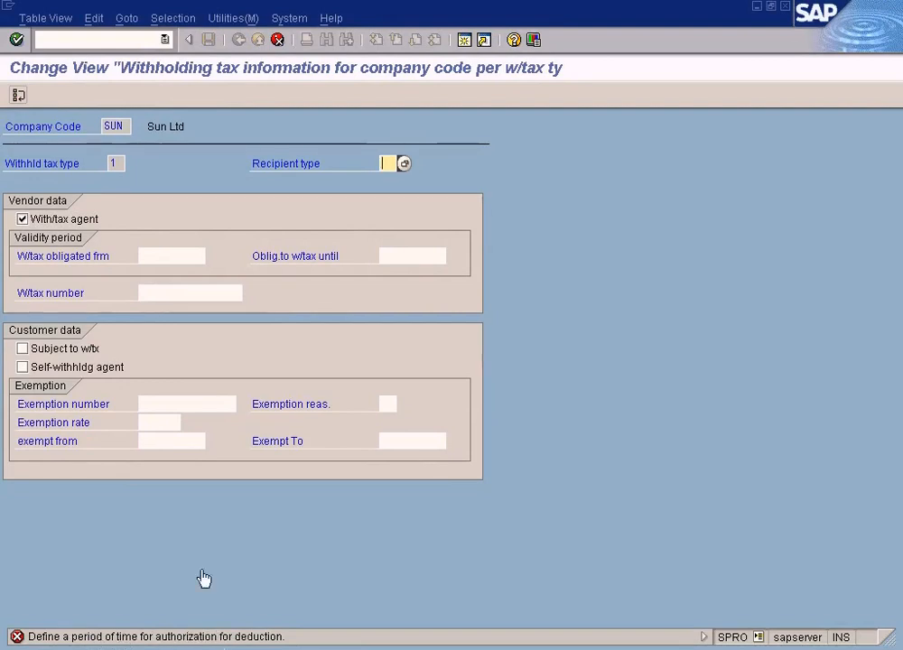
- Set the start of the vendor withholding tax obligation period to 15.05.2009
{"action": "left_click", "coordinate": [169, 260]}
{"action": "left_click", "coordinate": [401, 255]}
{"action": "left_click", "coordinate": [199, 262]}
{"action": "left_click", "coordinate": [384, 260]}
{"action": "left_click", "coordinate": [179, 262]}
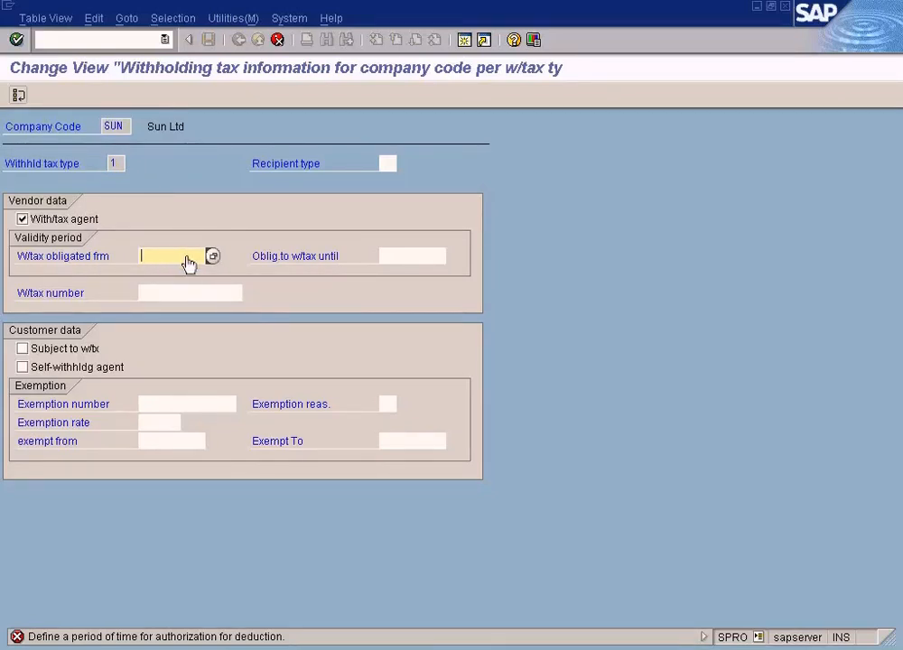
{"action": "key", "text": "F4"}
{"action": "key", "text": "Return"}
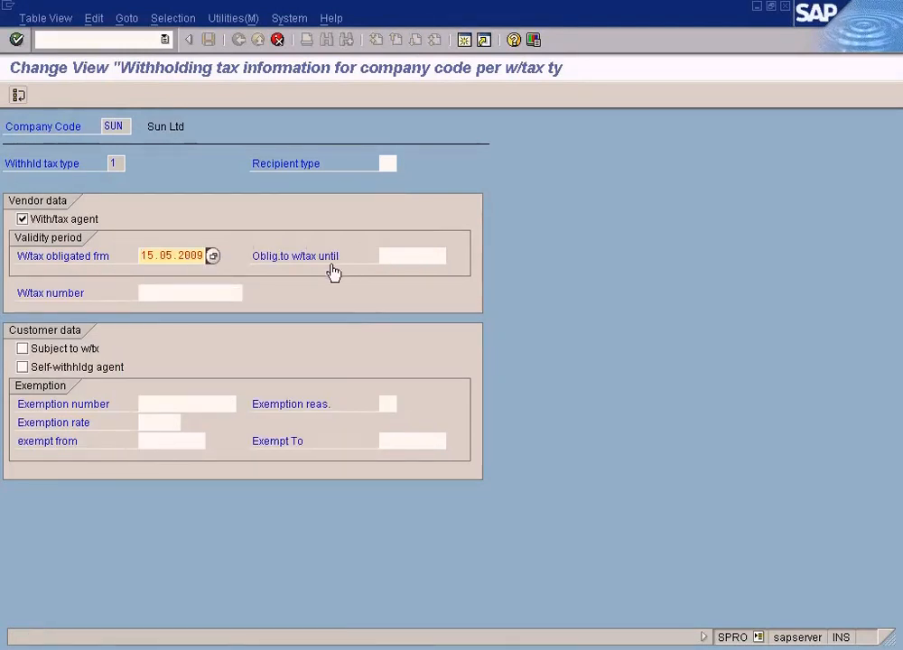
- Set the end of the vendor withholding tax obligation period to 15.05.9999
{"action": "left_click", "coordinate": [394, 259]}
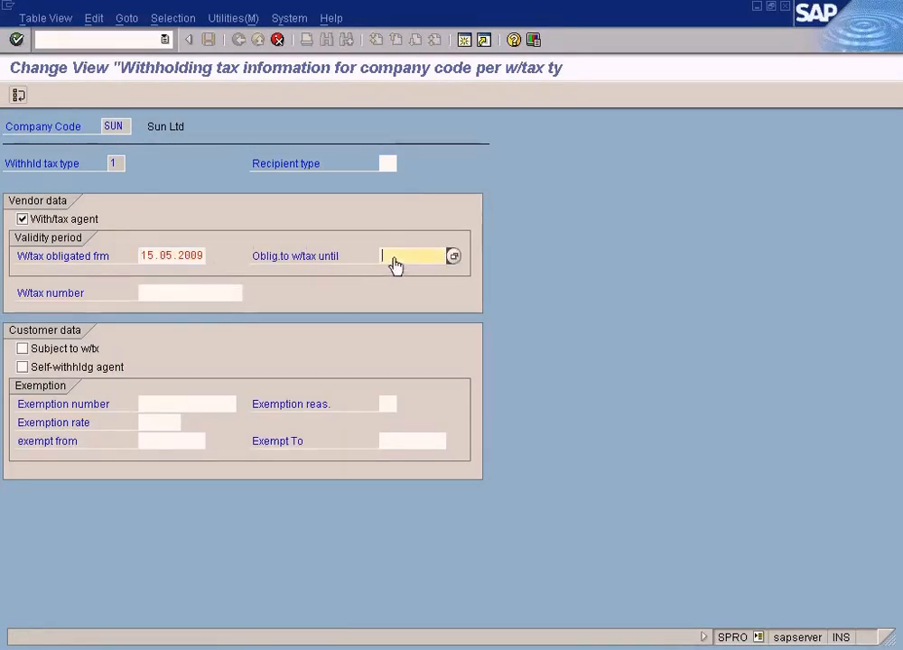
{"action": "key", "text": "F4"}
{"action": "key", "text": "Return"}
{"action": "key", "text": "End"}
{"action": "key", "text": "BackSpace"}
{"action": "key", "text": "BackSpace"}
{"action": "key", "text": "BackSpace"}
{"action": "key", "text": "BackSpace"}
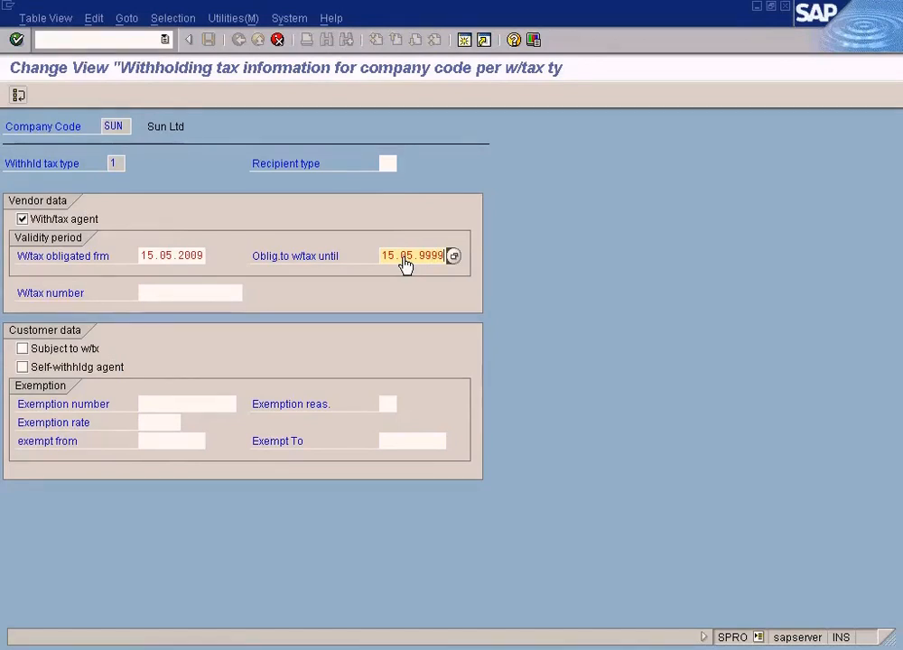
{"action": "left_click_drag", "start_coordinate": [419, 256], "coordinate": [473, 251]}
{"action": "left_click", "coordinate": [410, 254]}
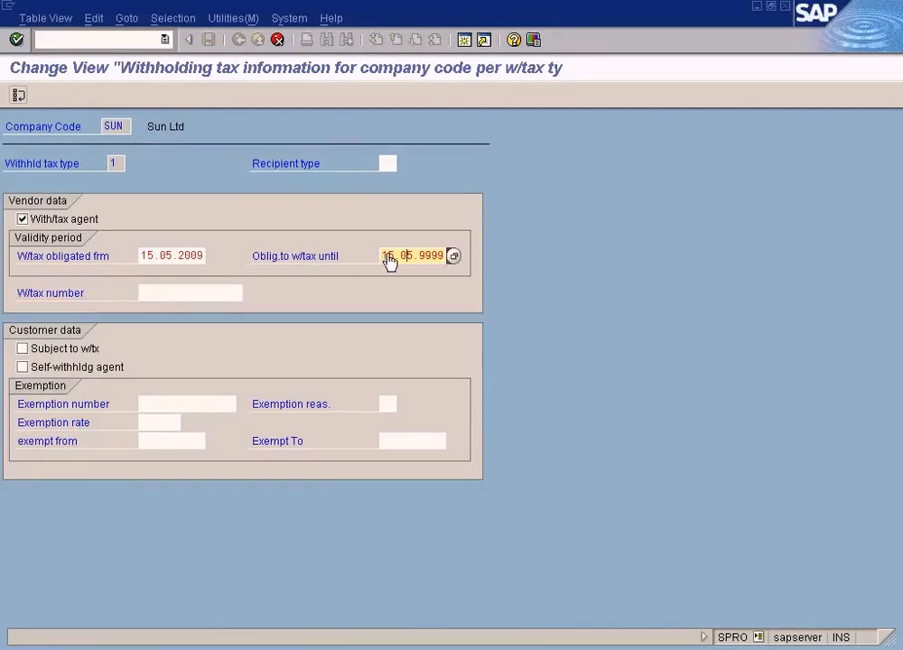
- Save the withholding tax information for the company code and return to the implementation guide
{"action": "key", "text": "ctrl+s"}
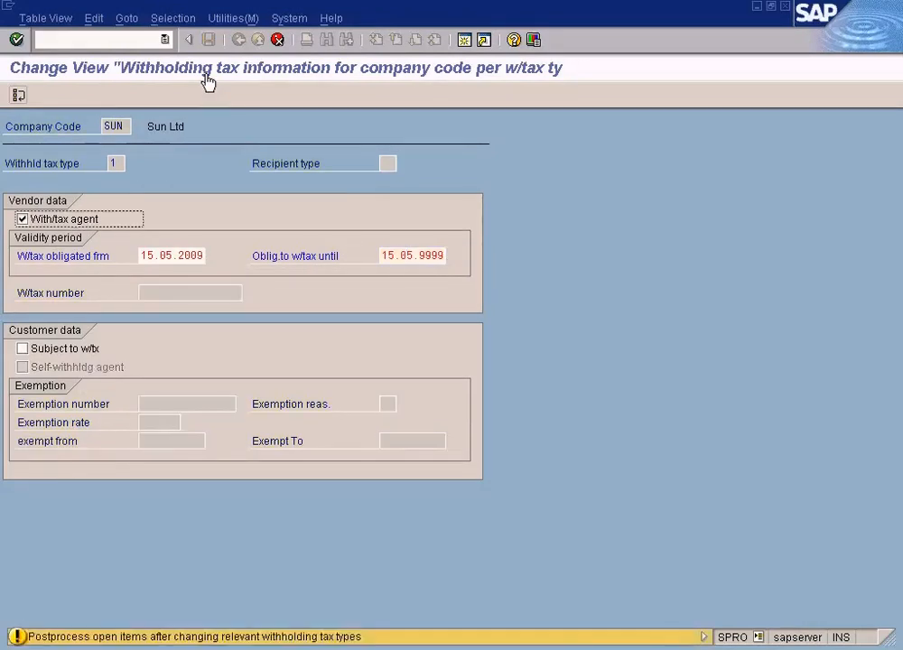
{"action": "key", "text": "Return"}
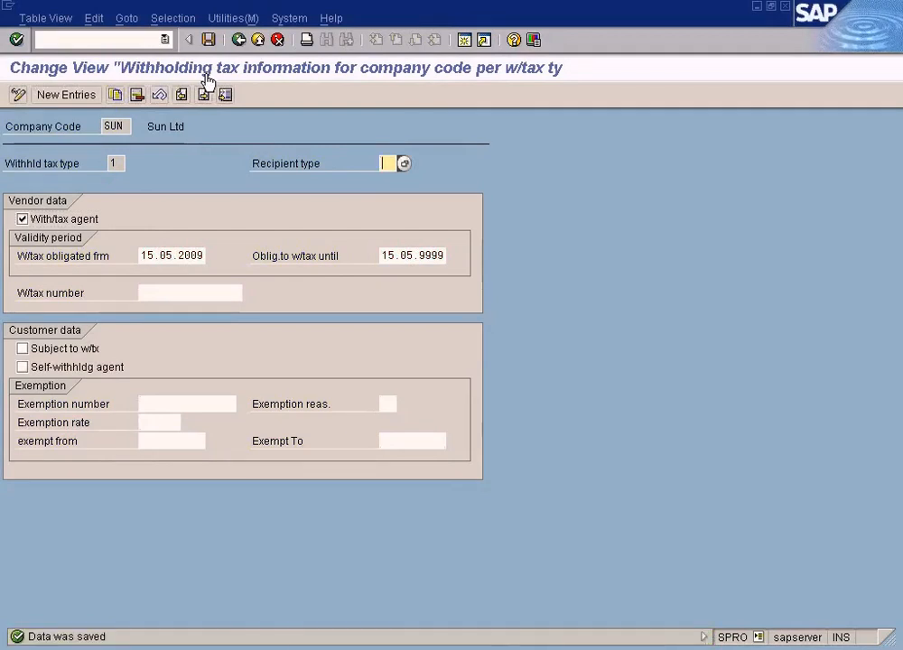
{"action": "left_click", "coordinate": [258, 40]}
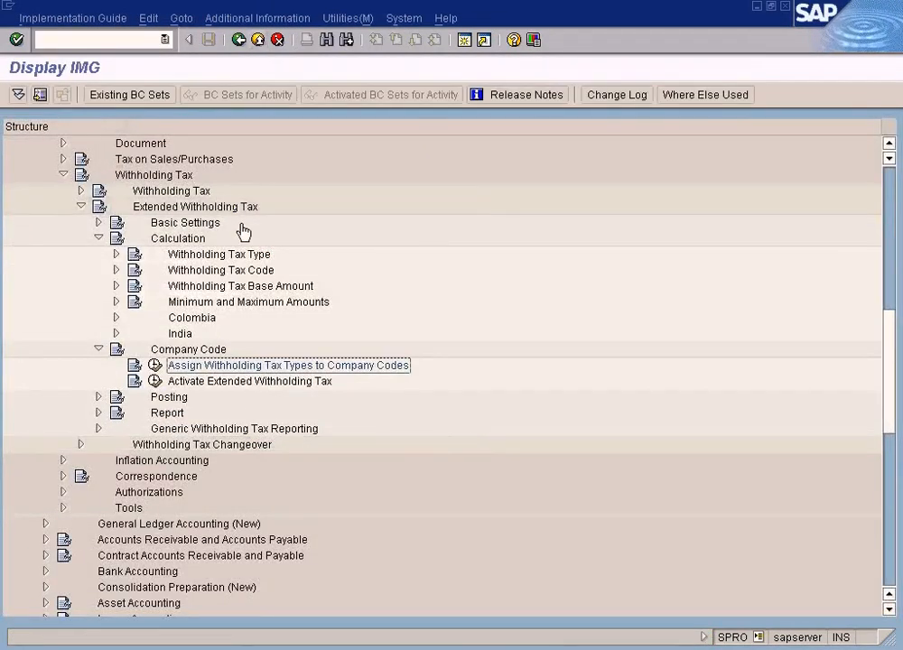
- Return to the simulated vendor invoice, discard it and start a new invoice entry with transaction fb60
{"action": "key", "text": "alt+Tab"}
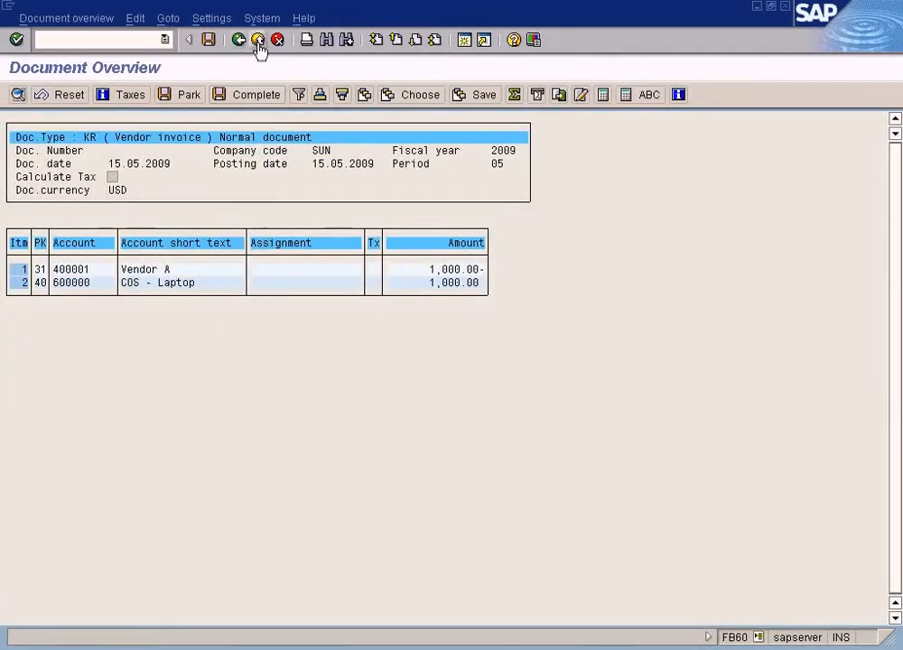
{"action": "left_click", "coordinate": [257, 41]}
{"action": "left_click", "coordinate": [91, 389]}
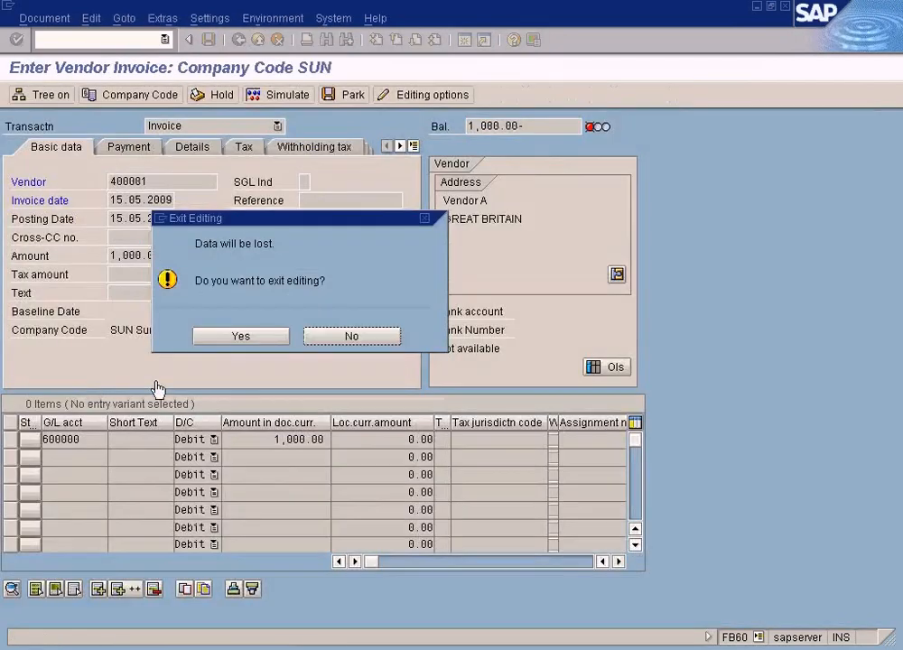
{"action": "left_click", "coordinate": [241, 337]}
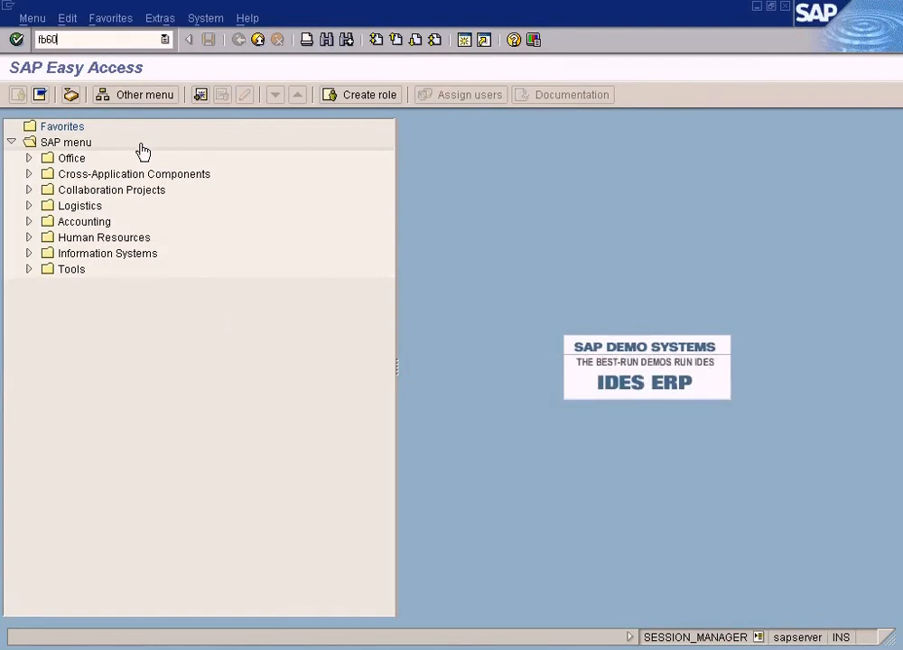
{"action": "key", "text": "Return"}
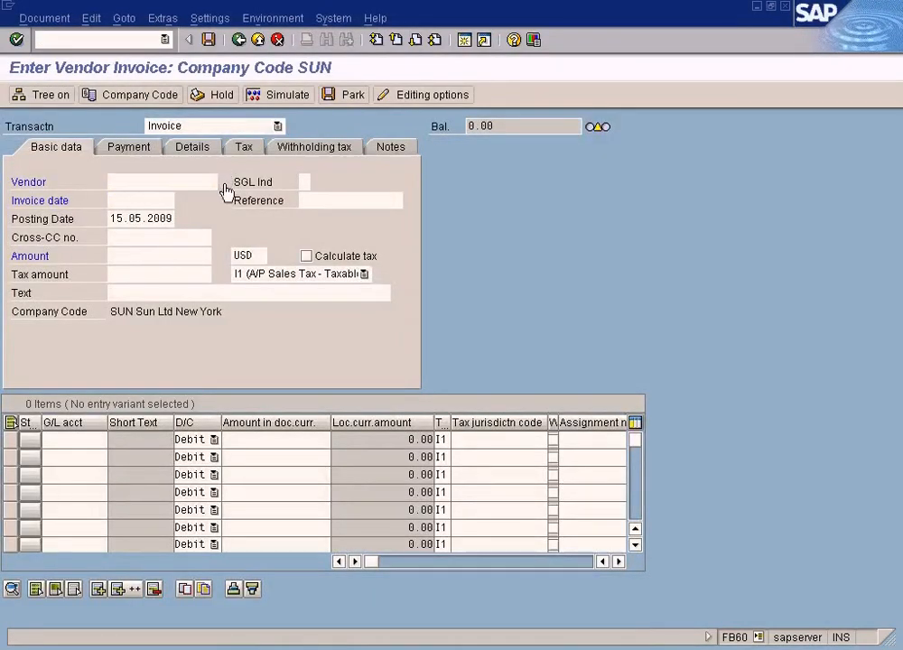
- Select Vendor A for the new invoice and set the invoice date to 15.05.2009 and the amount to 1000
{"action": "left_click", "coordinate": [223, 184]}
{"action": "left_click", "coordinate": [128, 591]}
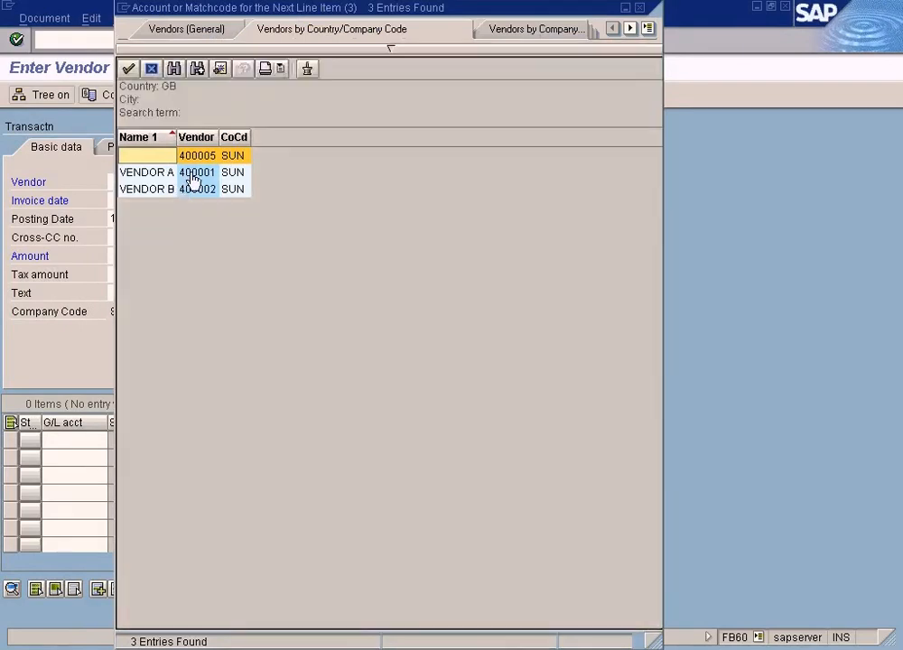
{"action": "double_click", "coordinate": [190, 177]}
{"action": "left_click", "coordinate": [160, 201]}
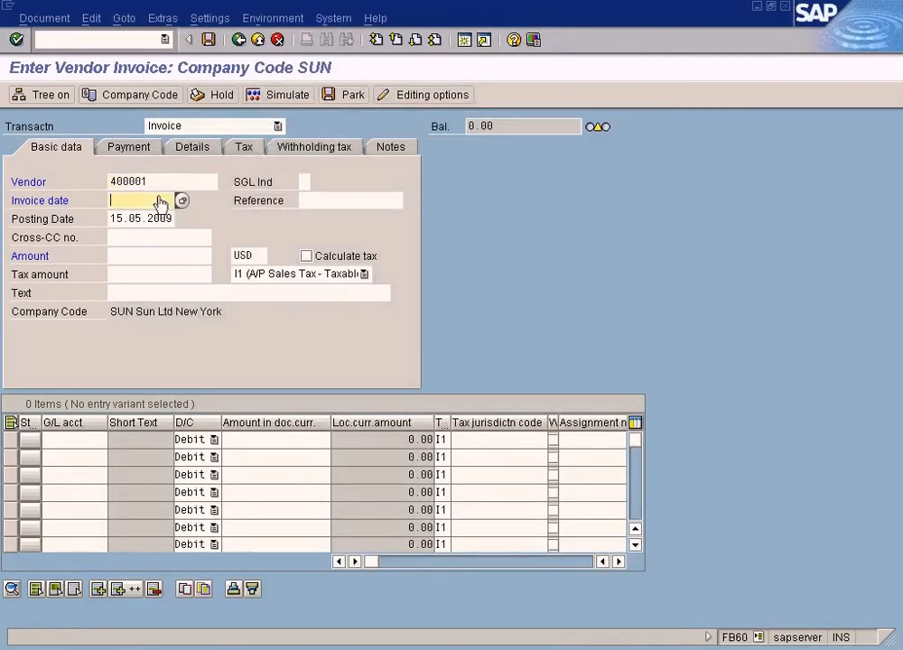
{"action": "key", "text": "F4"}
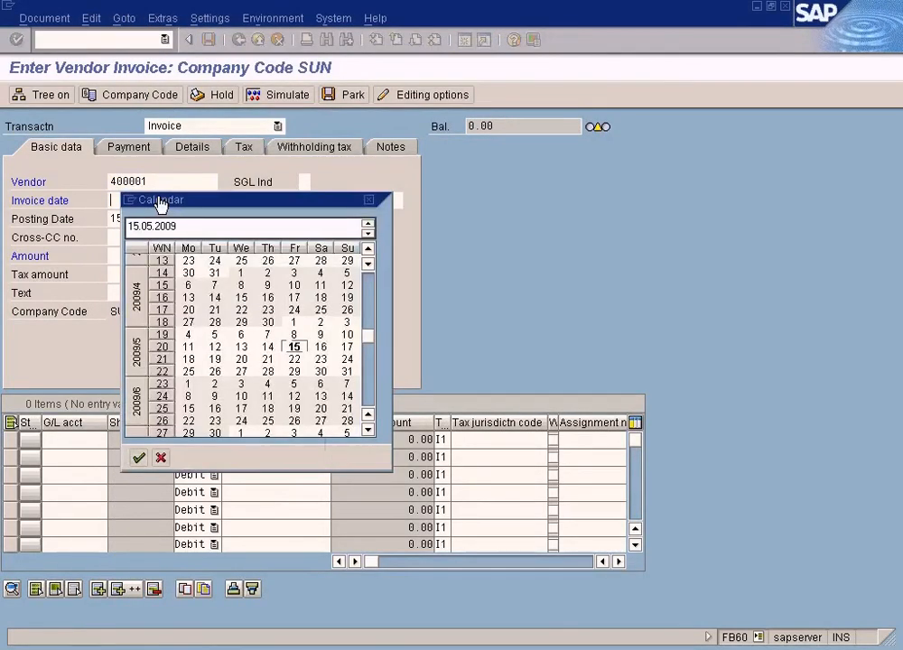
{"action": "key", "text": "Return"}
{"action": "left_click", "coordinate": [147, 258]}
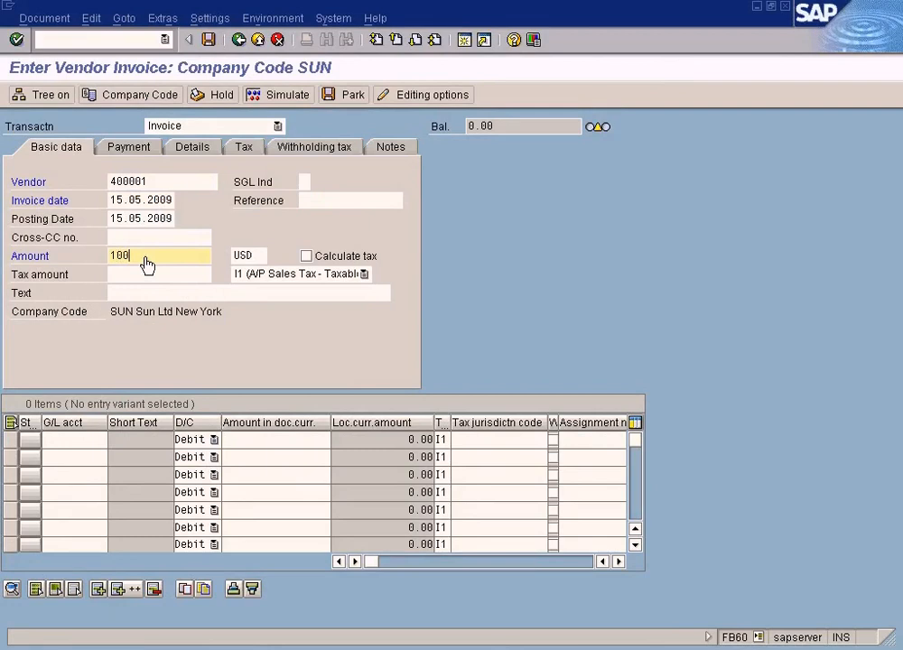
- Add a debit line item of 1000 on the COS - Laptop G/L account and choose the blank tax code for the invoice
{"action": "left_click", "coordinate": [89, 440]}
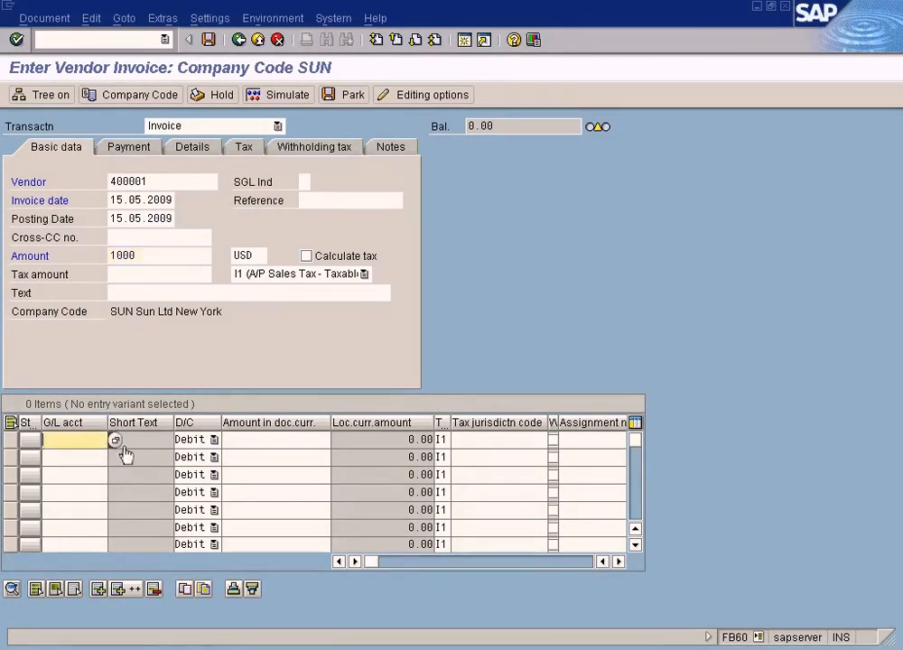
{"action": "left_click", "coordinate": [118, 442]}
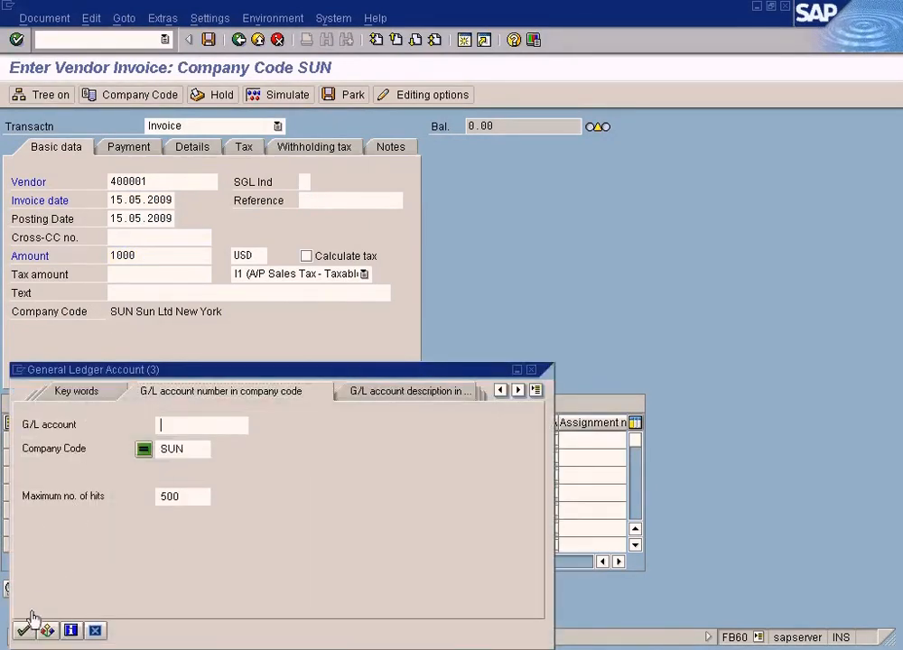
{"action": "left_click", "coordinate": [25, 630]}
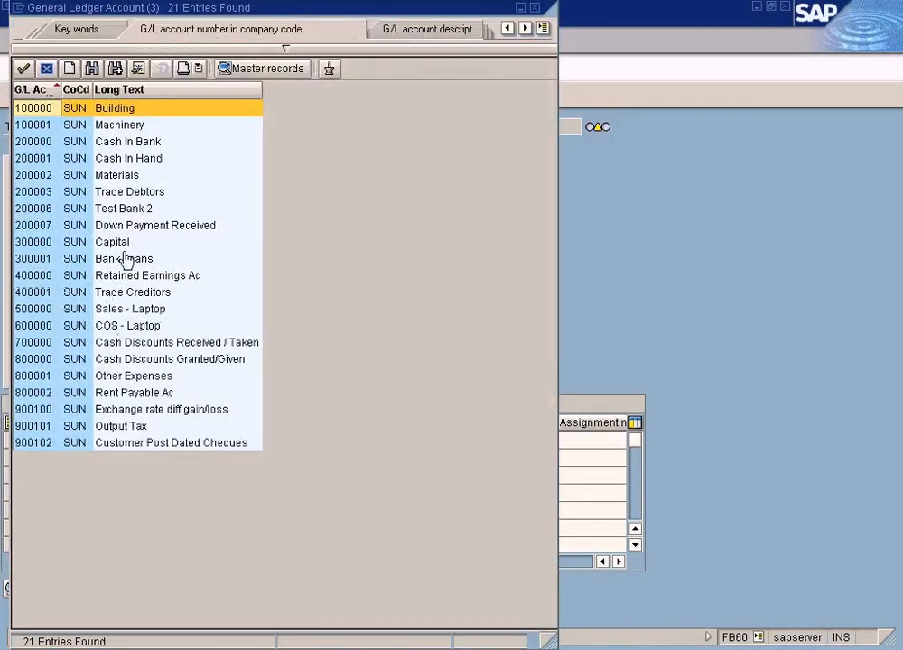
{"action": "double_click", "coordinate": [129, 325]}
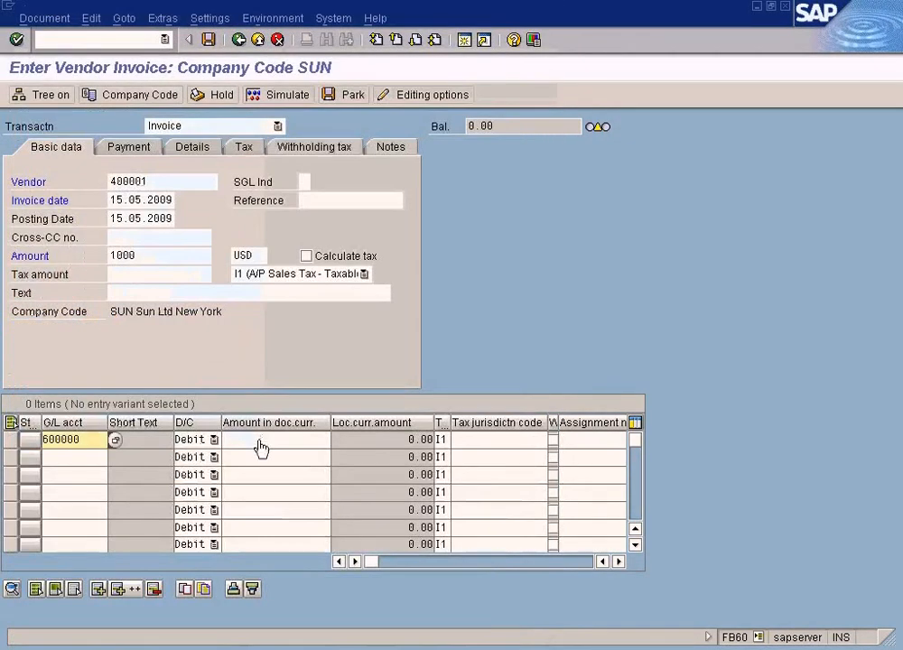
{"action": "left_click", "coordinate": [259, 444]}
{"action": "type", "text": "1000"}
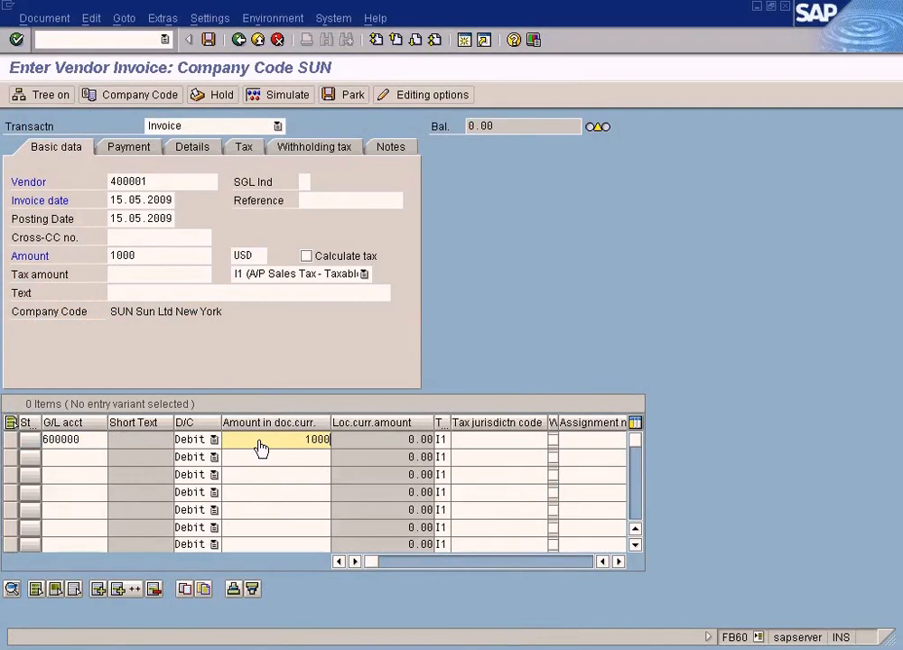
{"action": "left_click", "coordinate": [294, 273]}
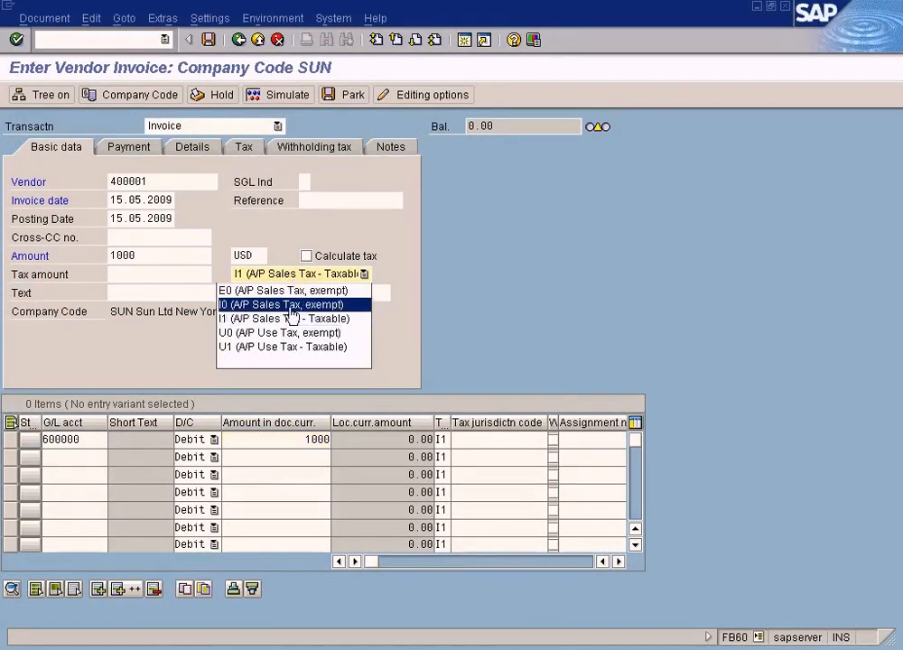
{"action": "left_click", "coordinate": [282, 360]}
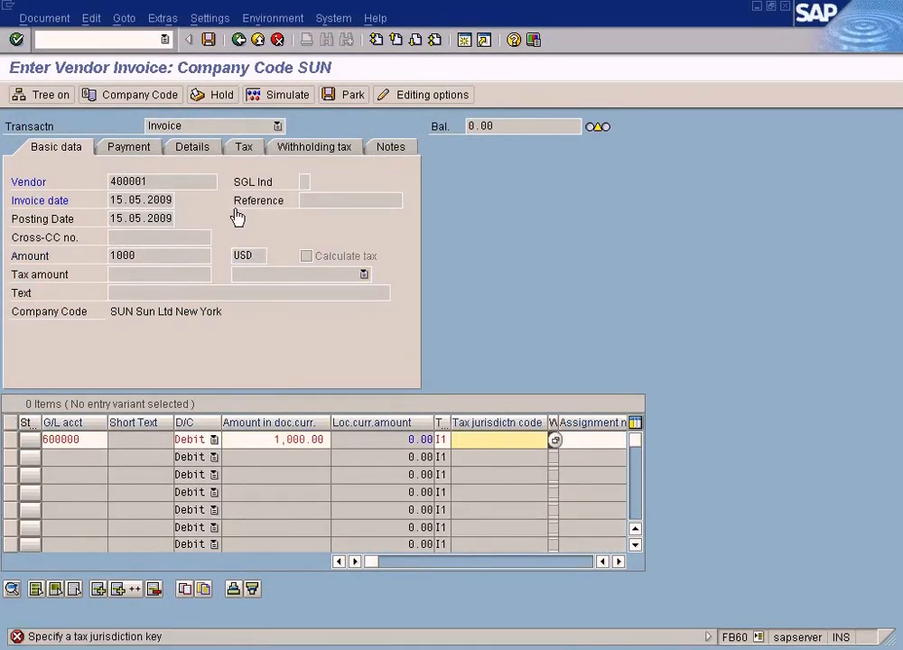
- Clear the tax code on the COS - Laptop line item and simulate the vendor invoice
{"action": "left_click", "coordinate": [442, 440]}
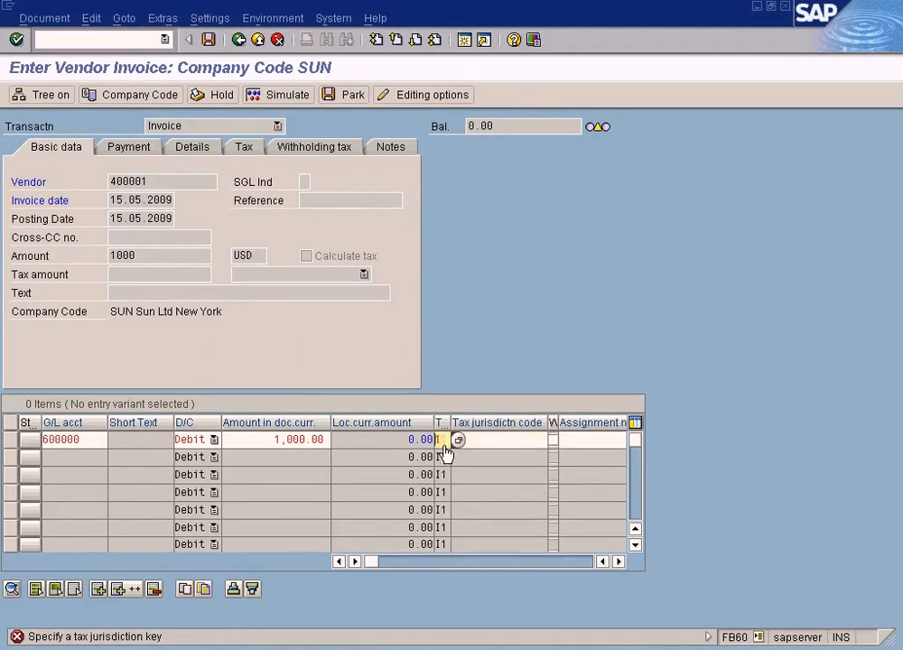
{"action": "left_click", "coordinate": [287, 96]}
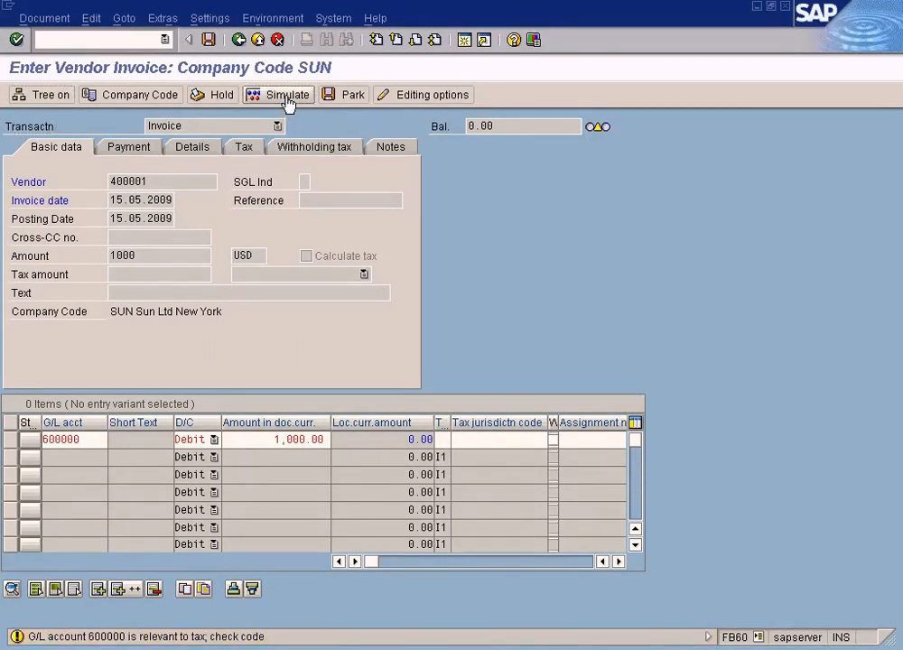
{"action": "left_click", "coordinate": [287, 96]}
{"action": "left_click", "coordinate": [287, 96]}
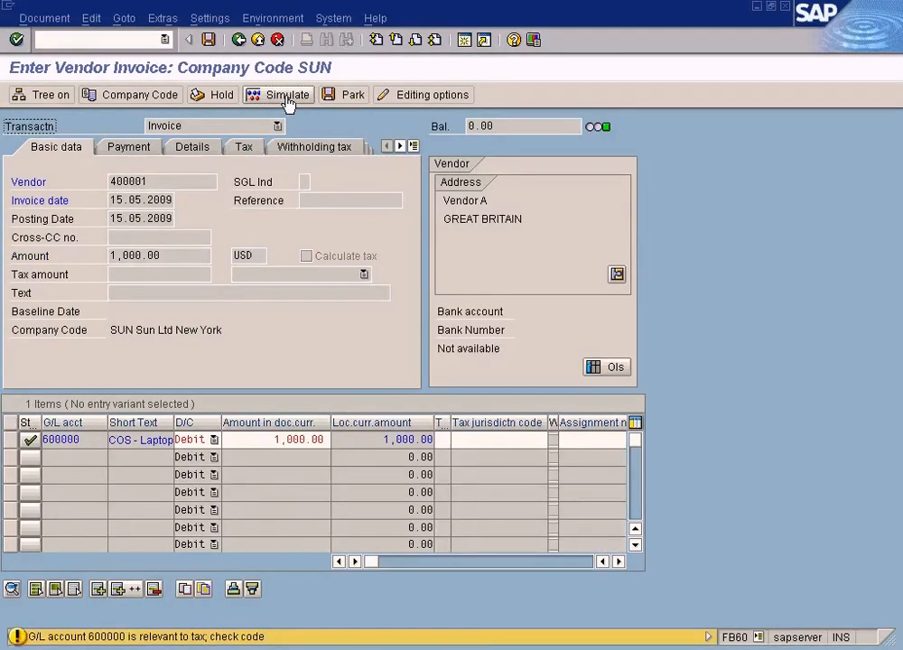
{"action": "left_click", "coordinate": [287, 100]}
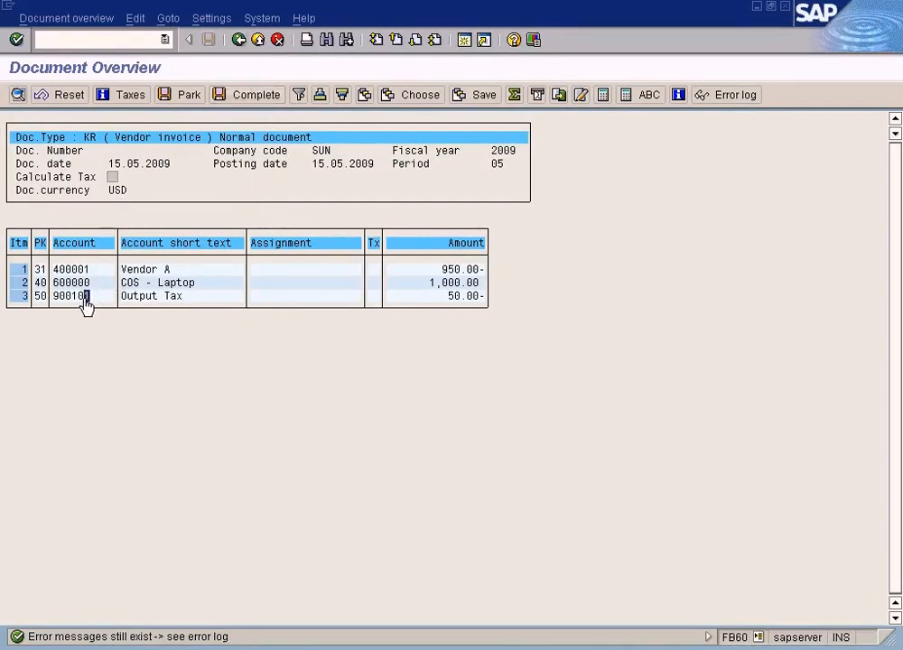
- Check the Output Tax line of the simulated document and return to the invoice entry
{"action": "left_click", "coordinate": [461, 298]}
{"action": "left_click", "coordinate": [189, 301]}
{"action": "left_click", "coordinate": [167, 297]}
{"action": "left_click", "coordinate": [238, 40]}
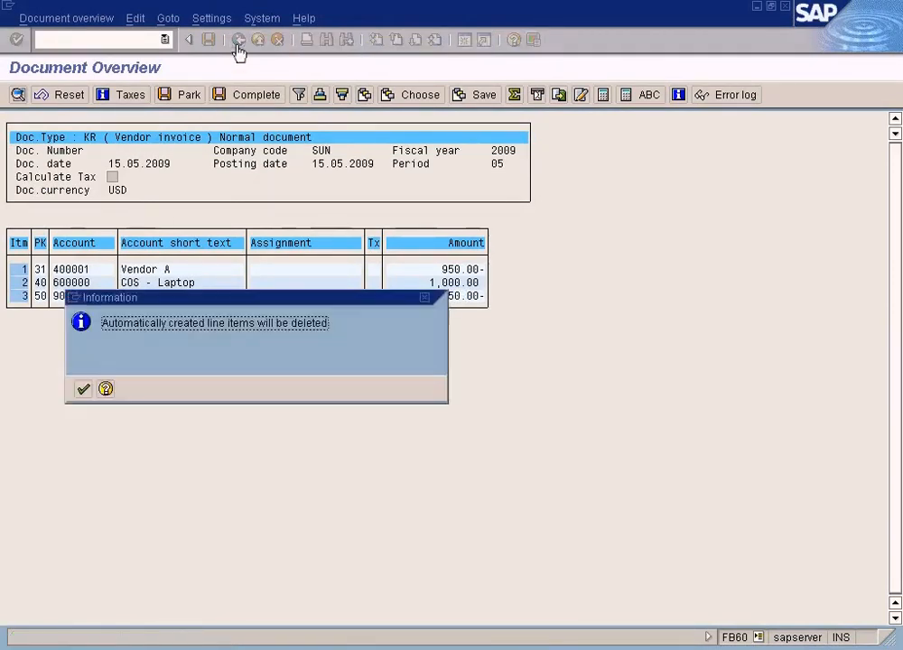
{"action": "left_click", "coordinate": [82, 389]}
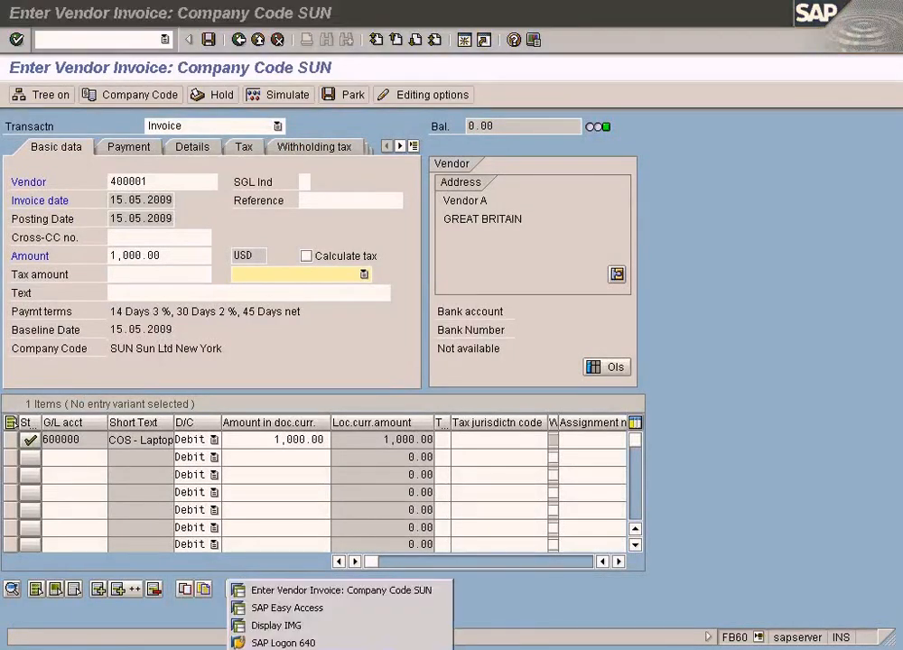
- Open Define Accounts for Withholding Tax to be Paid Over for chart of accounts SUN and clear the assigned account
{"action": "left_click", "coordinate": [306, 625]}
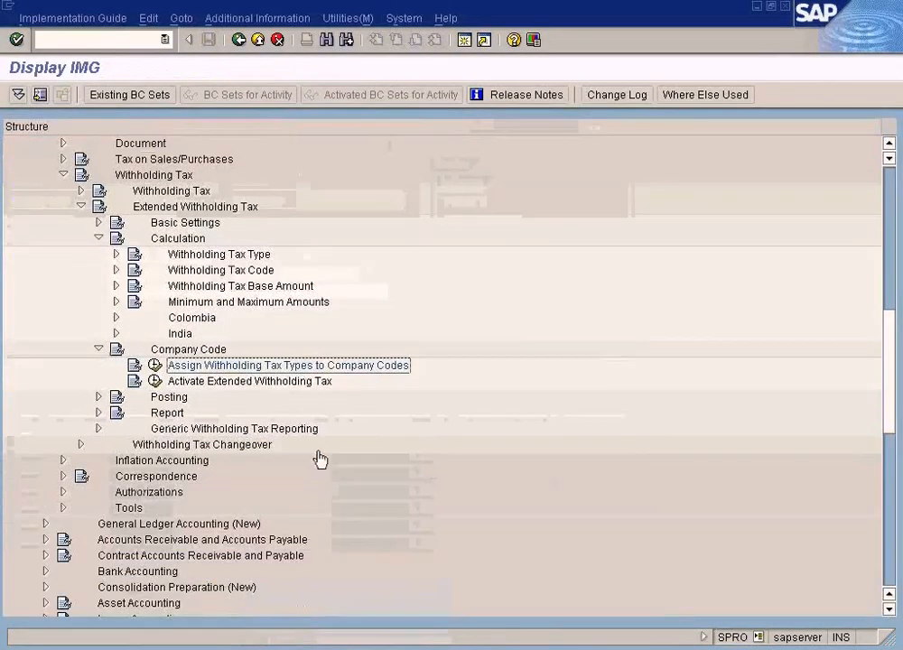
{"action": "left_click", "coordinate": [98, 398]}
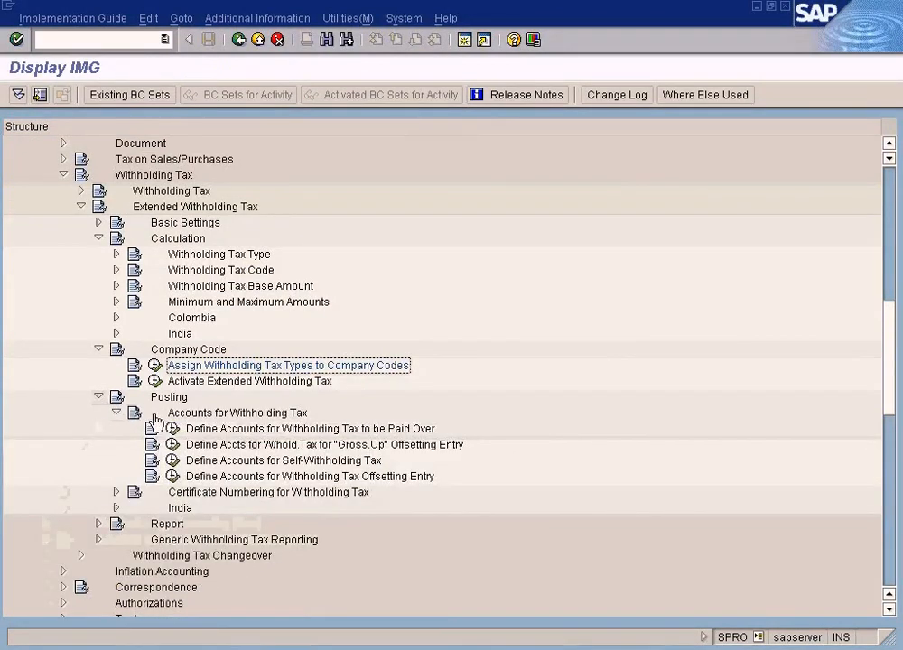
{"action": "left_click", "coordinate": [347, 429]}
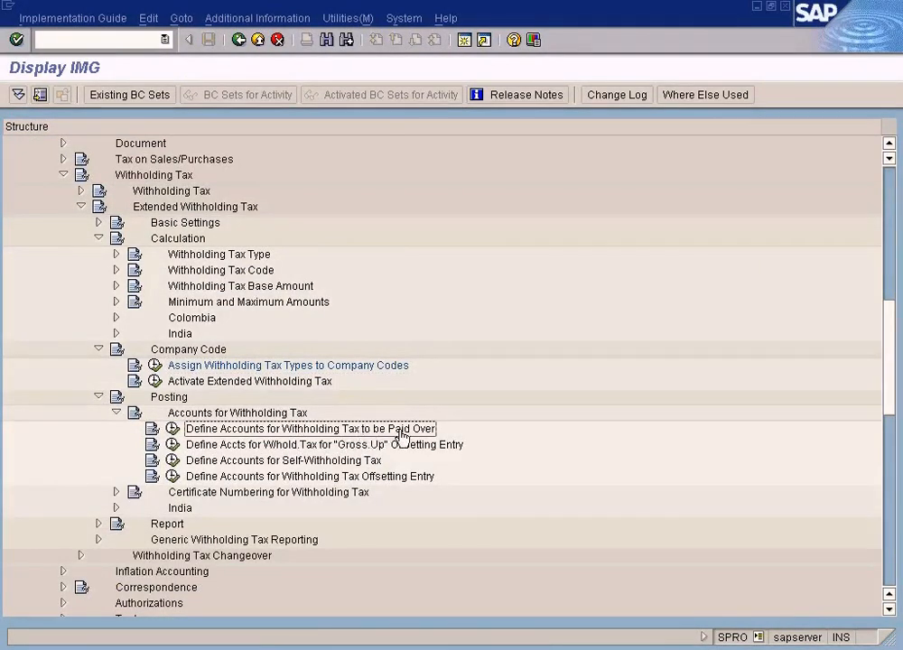
{"action": "left_click", "coordinate": [172, 428]}
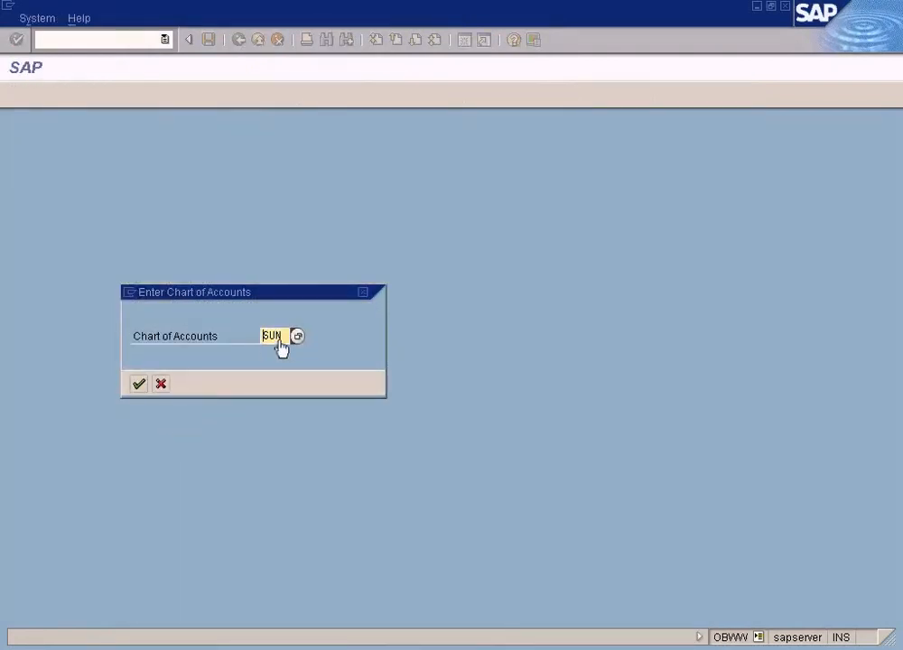
{"action": "left_click", "coordinate": [141, 384]}
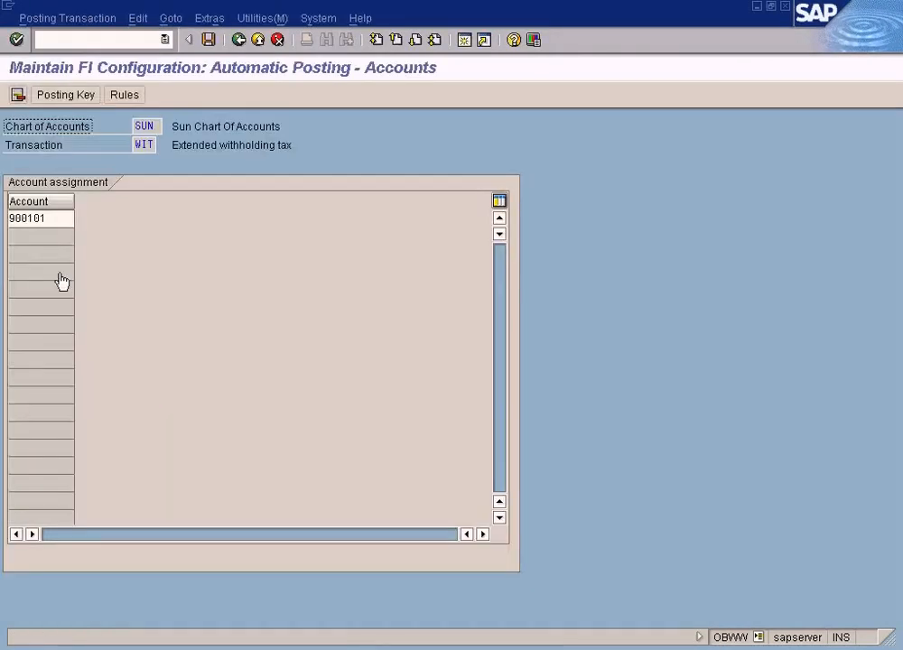
{"action": "left_click", "coordinate": [57, 226]}
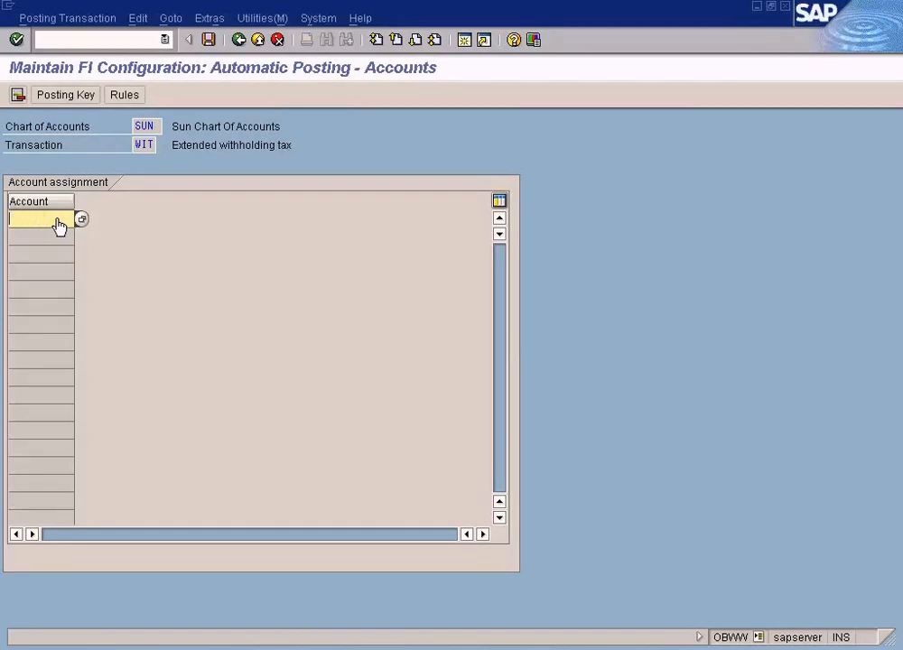
- Open central G/L account editing in a new session and look through the G/L accounts of company code SUN
{"action": "left_click", "coordinate": [464, 41]}
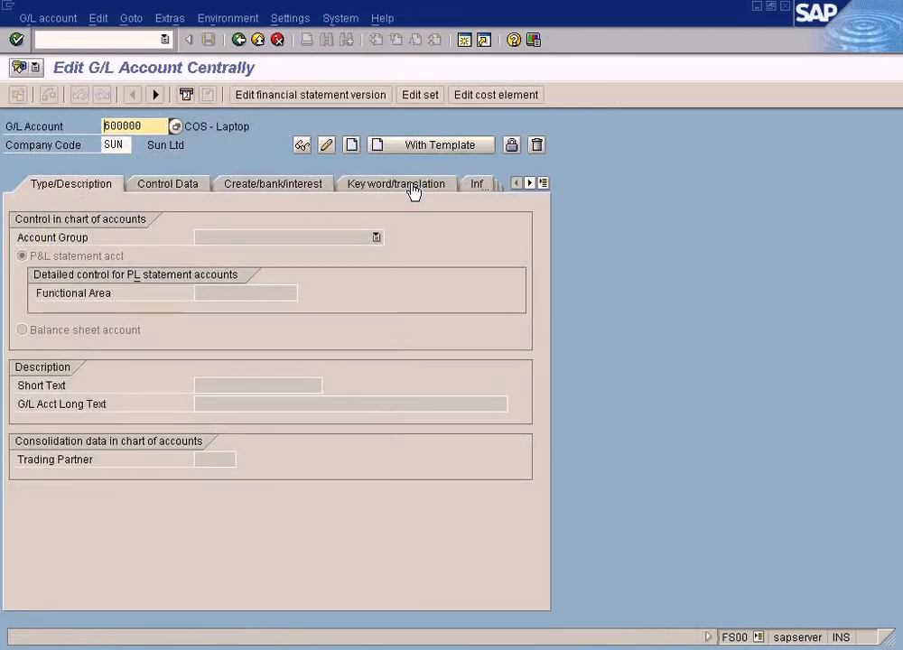
{"action": "left_click", "coordinate": [176, 127]}
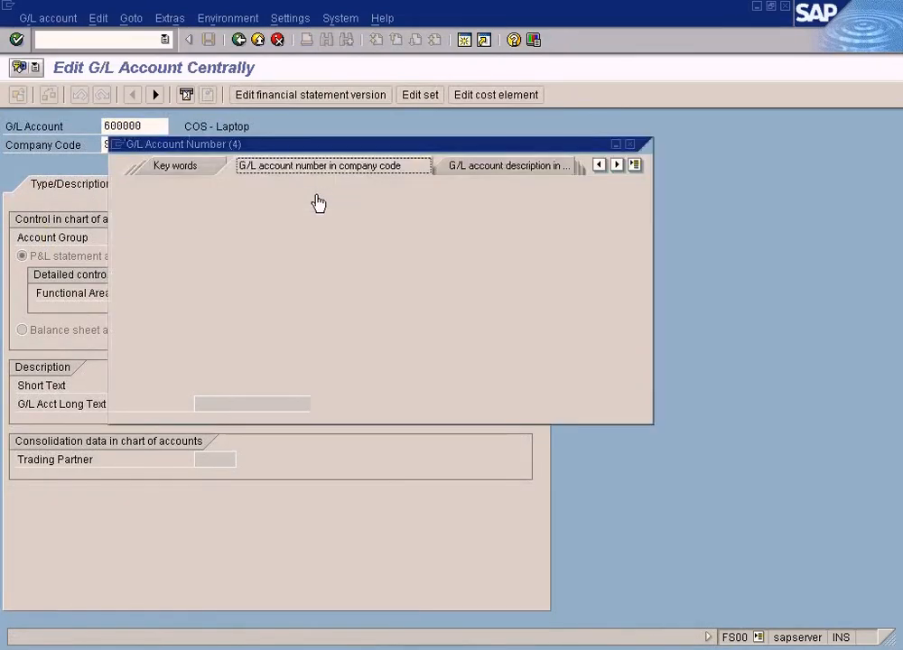
{"action": "left_click", "coordinate": [122, 405]}
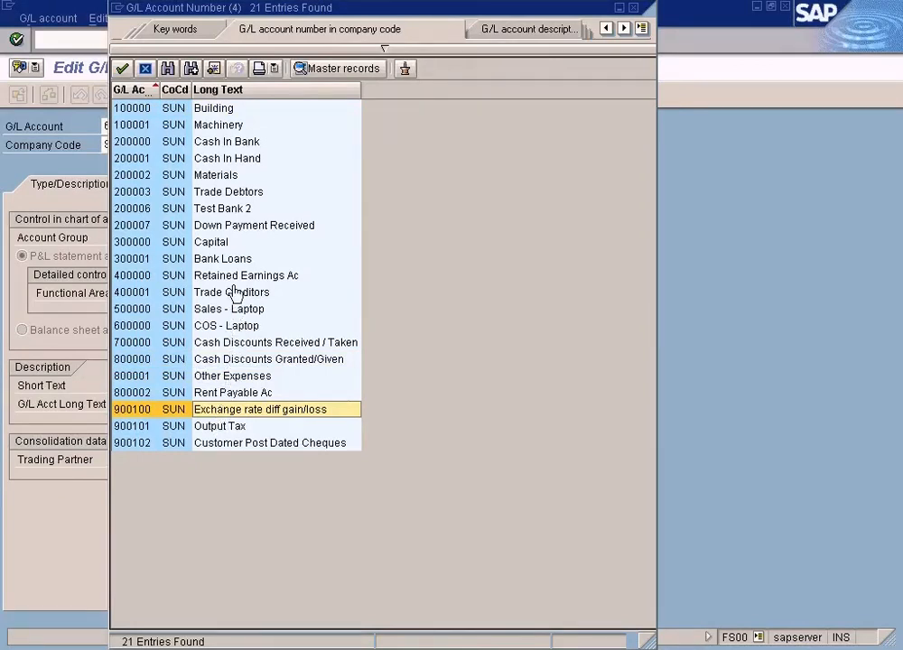
{"action": "left_click", "coordinate": [220, 244]}
{"action": "left_click", "coordinate": [218, 261]}
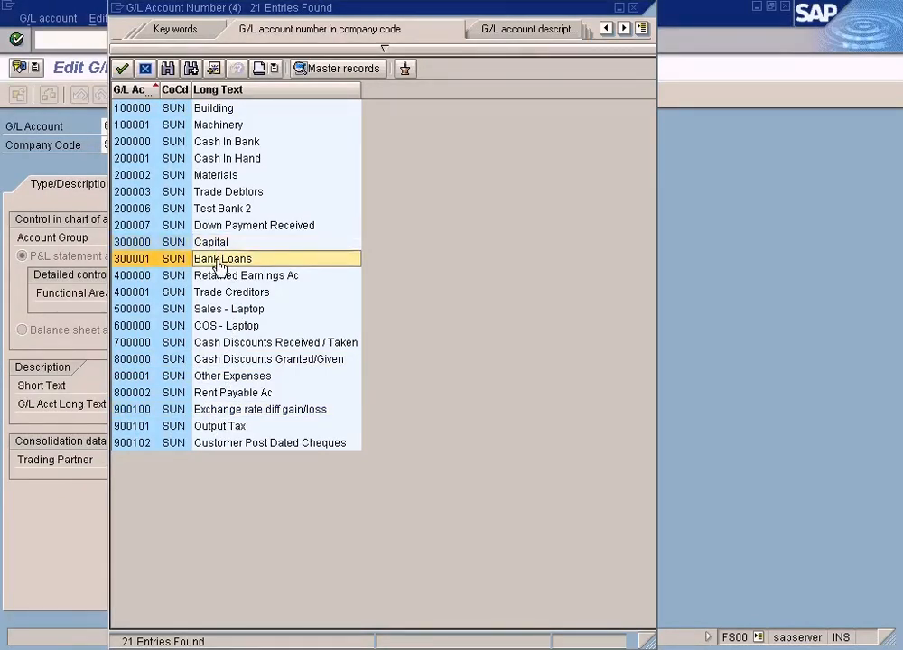
- Close the G/L account list and open the SAP Reference IMG through transaction spro
{"action": "left_click", "coordinate": [633, 7]}
{"action": "type", "text": "/nspro"}
{"action": "key", "text": "Return"}
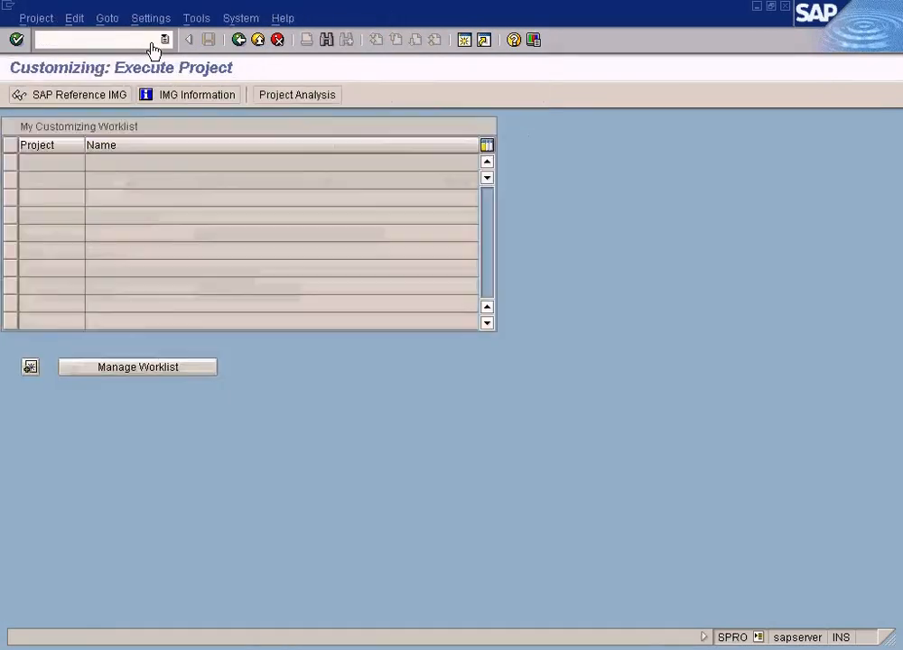
{"action": "left_click", "coordinate": [118, 95]}
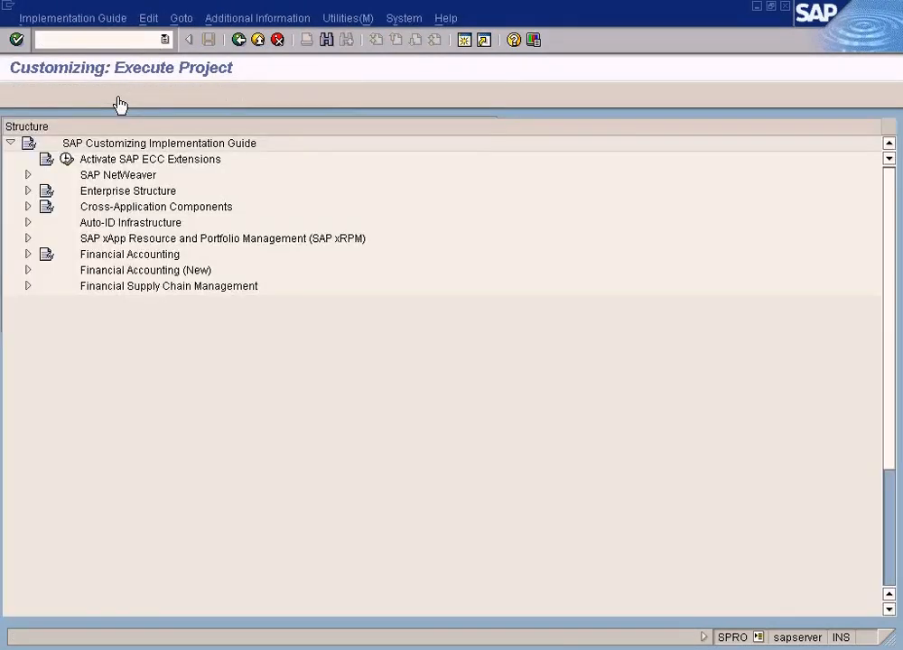
- Open the Define Account Group activity in the G/L account preparations of General Ledger Accounting (New)
{"action": "left_click", "coordinate": [28, 270]}
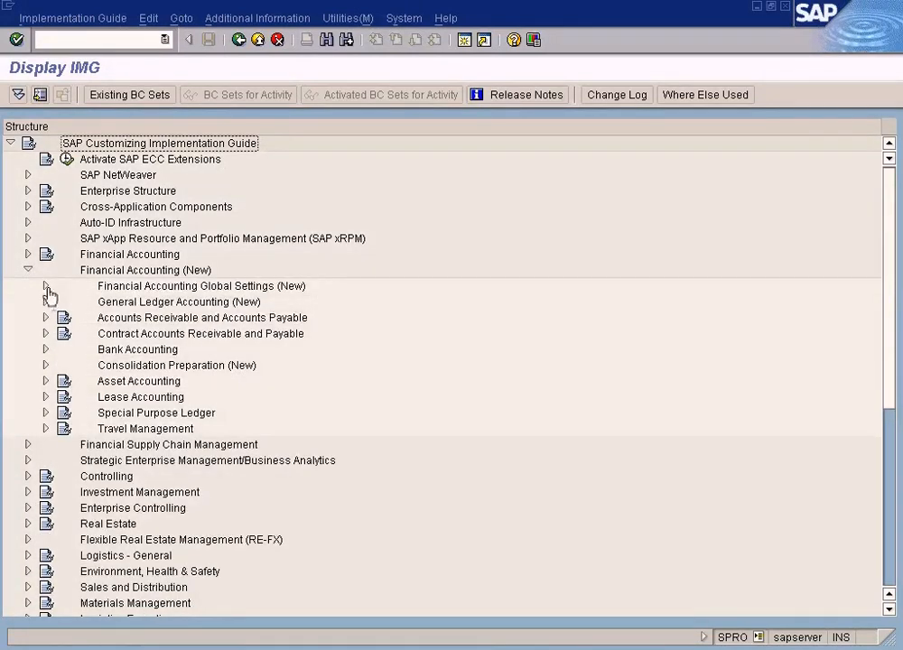
{"action": "left_click", "coordinate": [45, 286]}
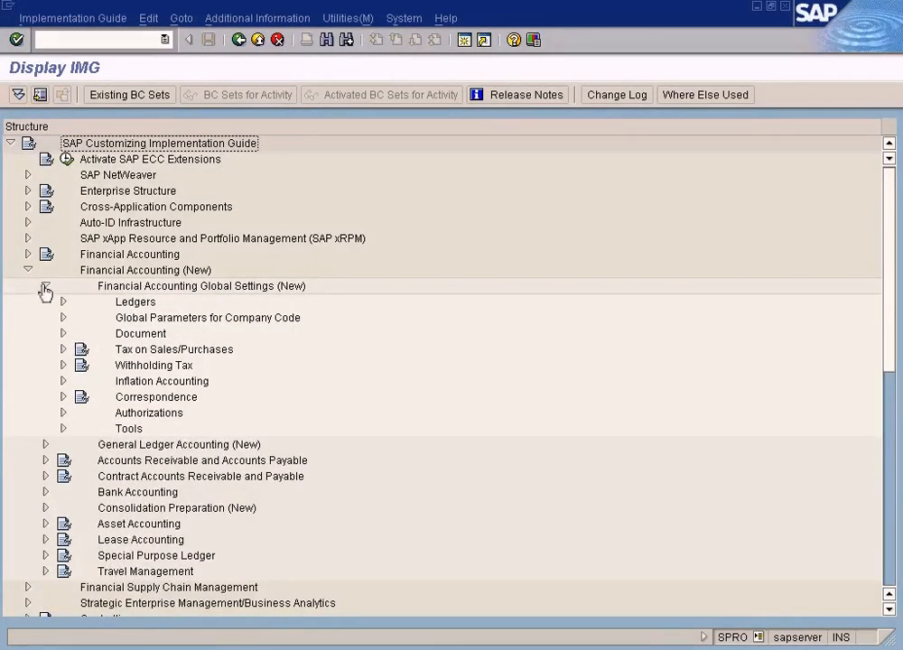
{"action": "left_click", "coordinate": [46, 286]}
{"action": "left_click", "coordinate": [46, 301]}
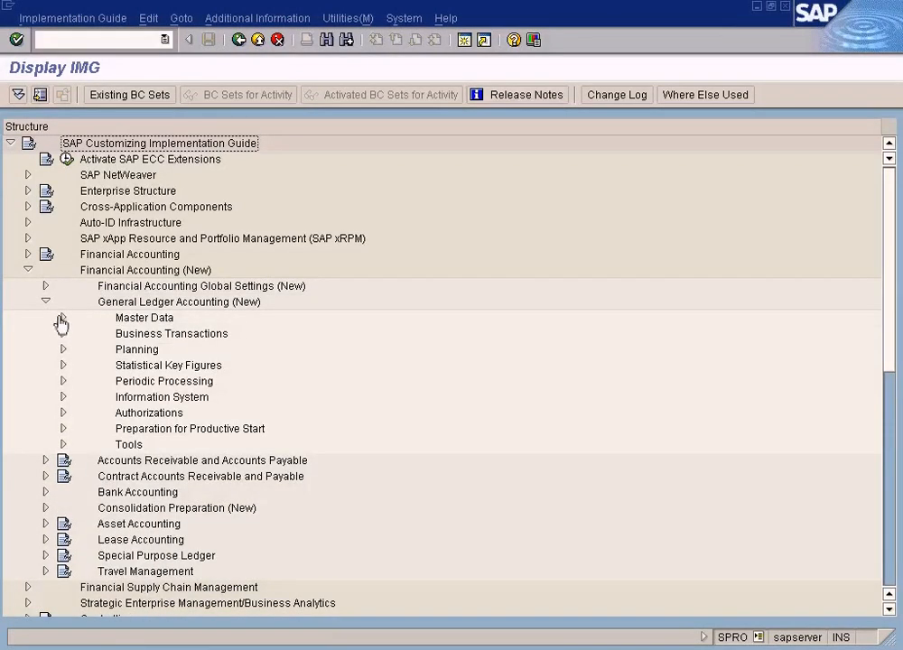
{"action": "left_click", "coordinate": [63, 318]}
{"action": "left_click", "coordinate": [82, 333]}
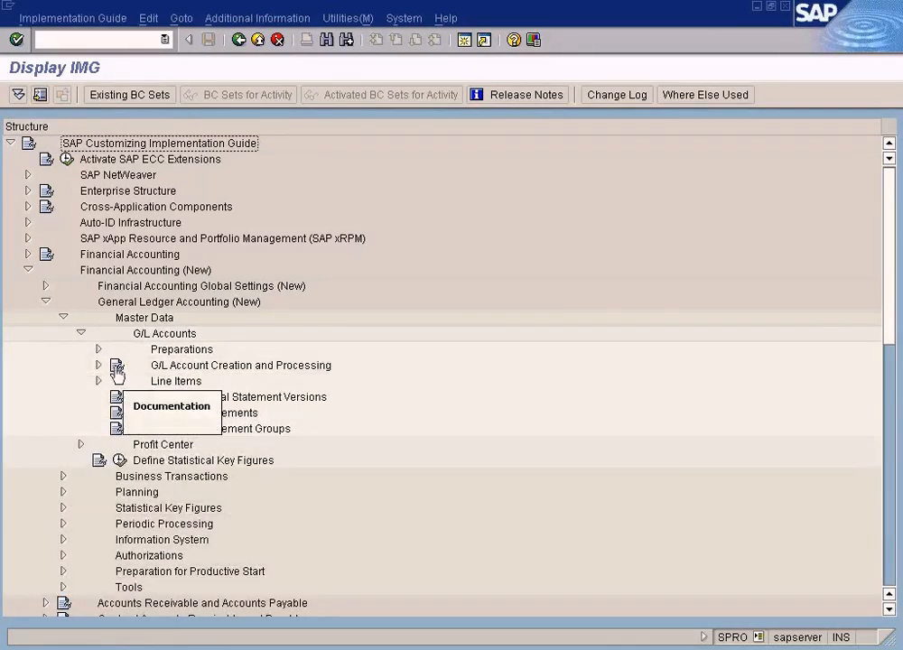
{"action": "left_click", "coordinate": [98, 349]}
{"action": "left_click", "coordinate": [156, 399]}
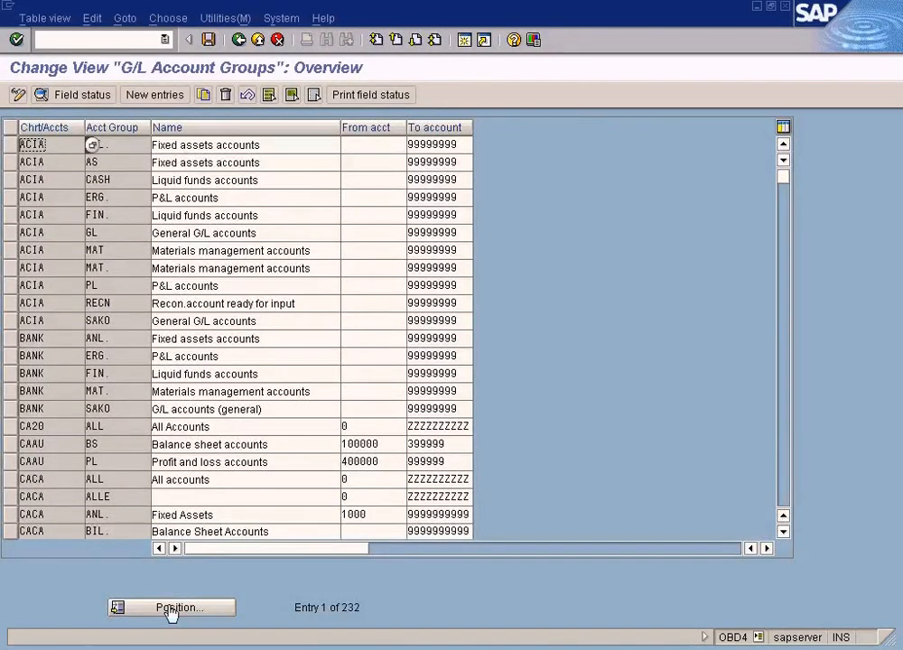
- Position the account groups on chart of accounts SUN and check the number range of the Current Liability group
{"action": "left_click", "coordinate": [172, 609]}
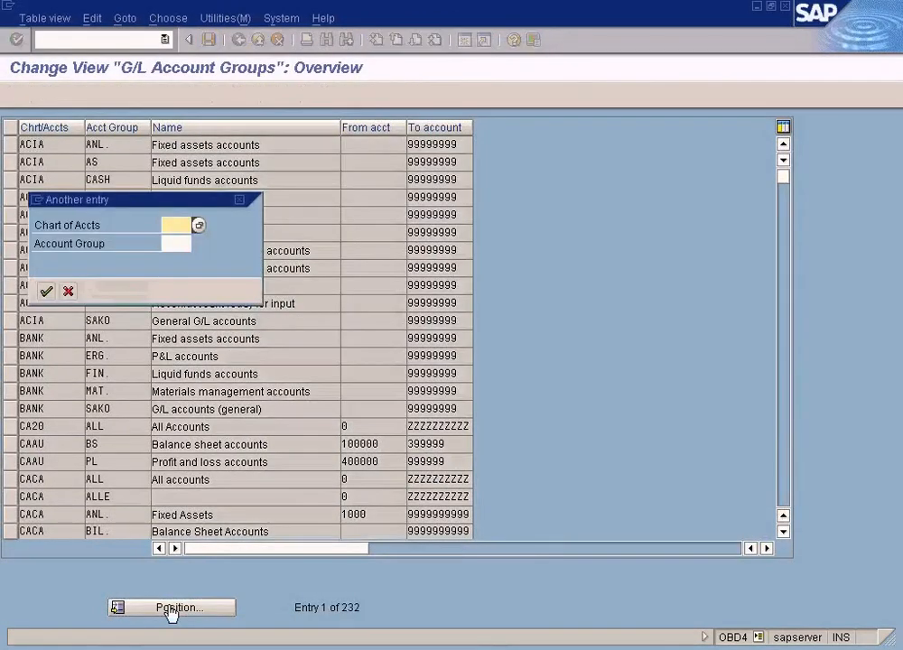
{"action": "type", "text": "sun"}
{"action": "key", "text": "Return"}
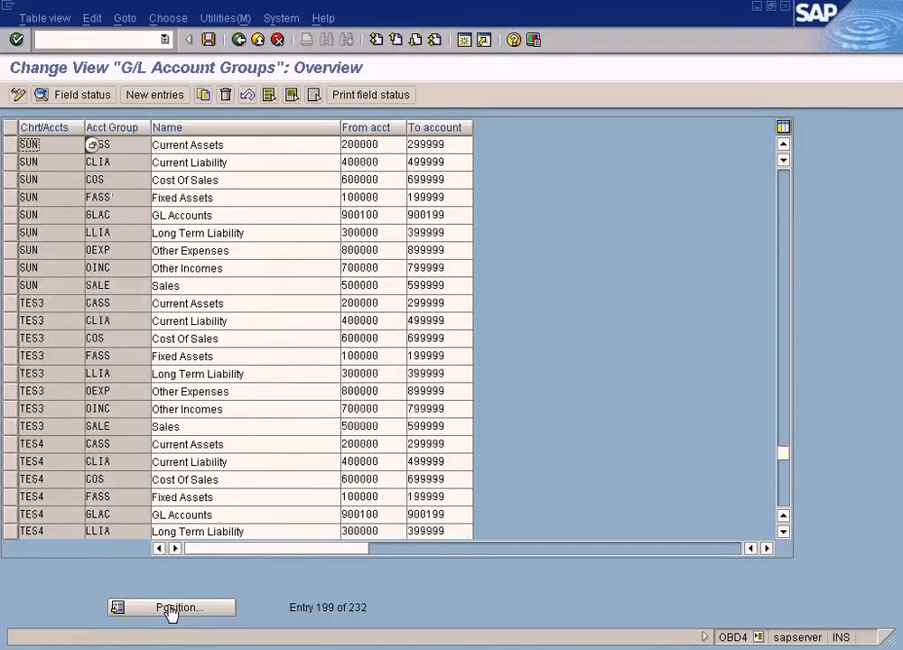
{"action": "left_click", "coordinate": [234, 166]}
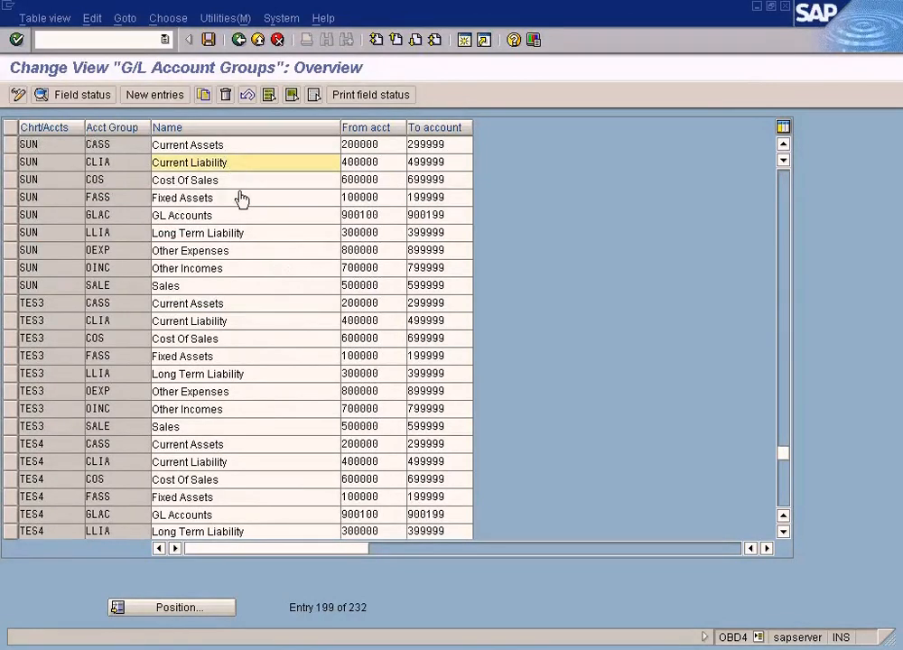
{"action": "left_click", "coordinate": [244, 237]}
{"action": "left_click", "coordinate": [269, 166]}
{"action": "left_click", "coordinate": [384, 165]}
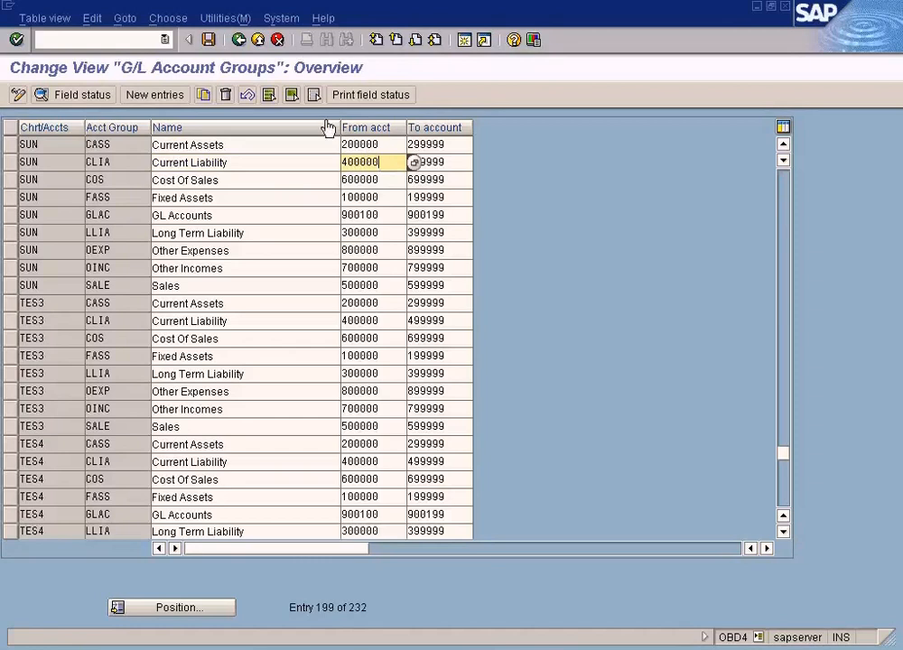
- Leave the account groups overview and open central G/L account editing with transaction fs00
{"action": "left_click", "coordinate": [258, 40]}
{"action": "left_click", "coordinate": [101, 42]}
{"action": "type", "text": "f"}
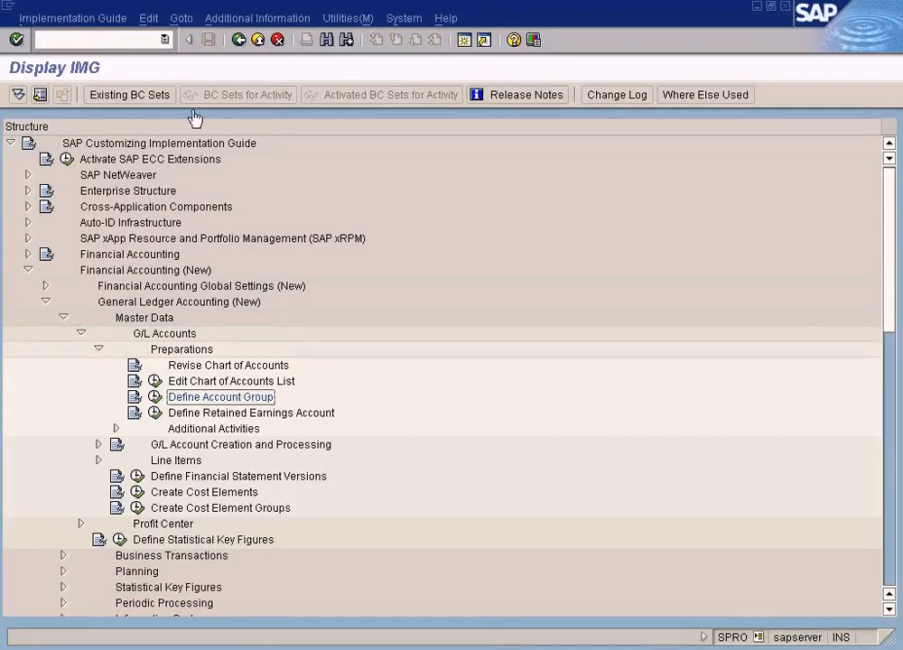
{"action": "left_click", "coordinate": [127, 47]}
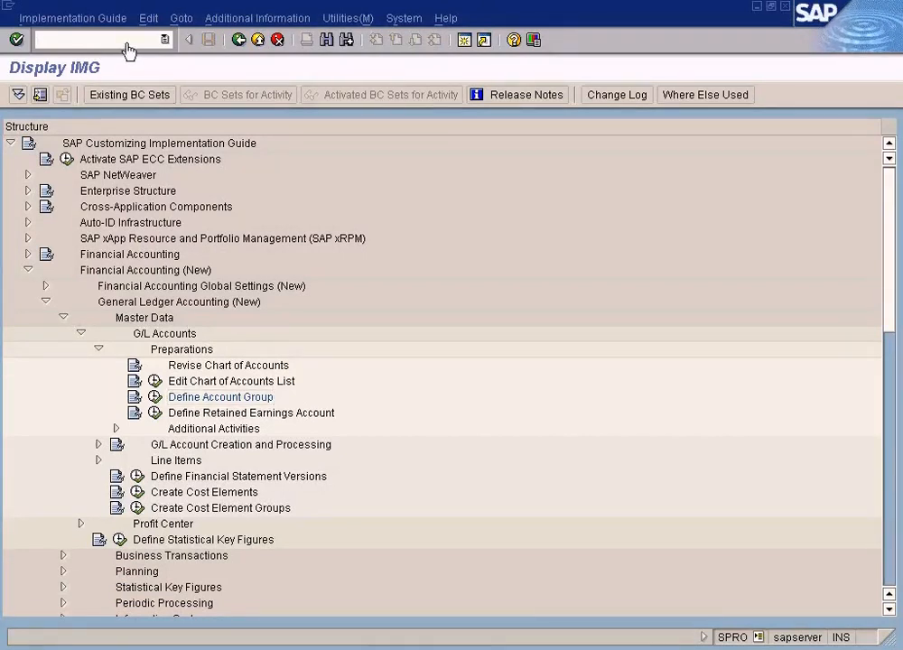
{"action": "type", "text": "/nfs00"}
{"action": "key", "text": "Return"}
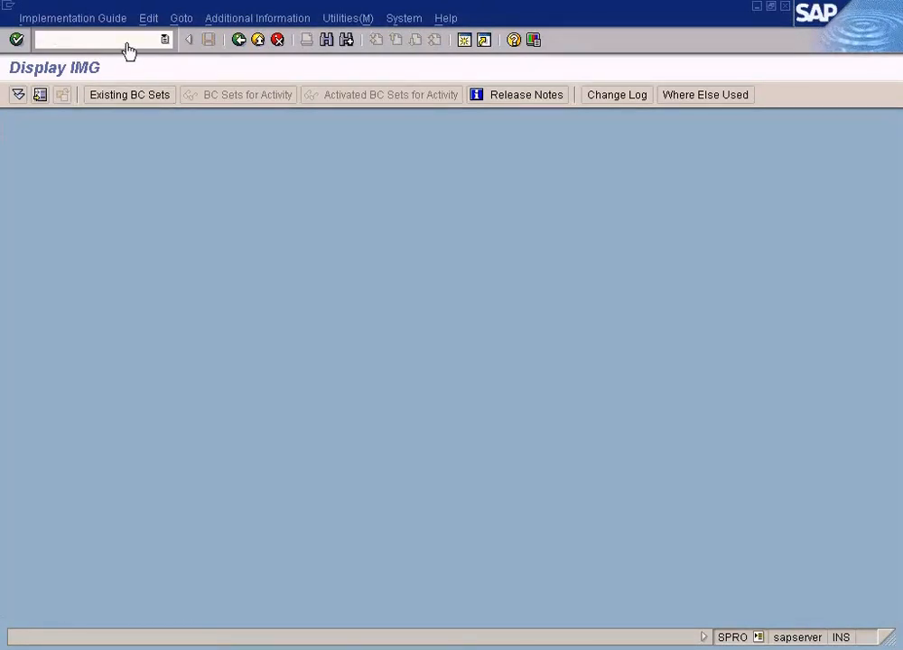
- Select the Trade Creditors account from the G/L account list and change the account number to 400002
{"action": "left_click", "coordinate": [175, 129]}
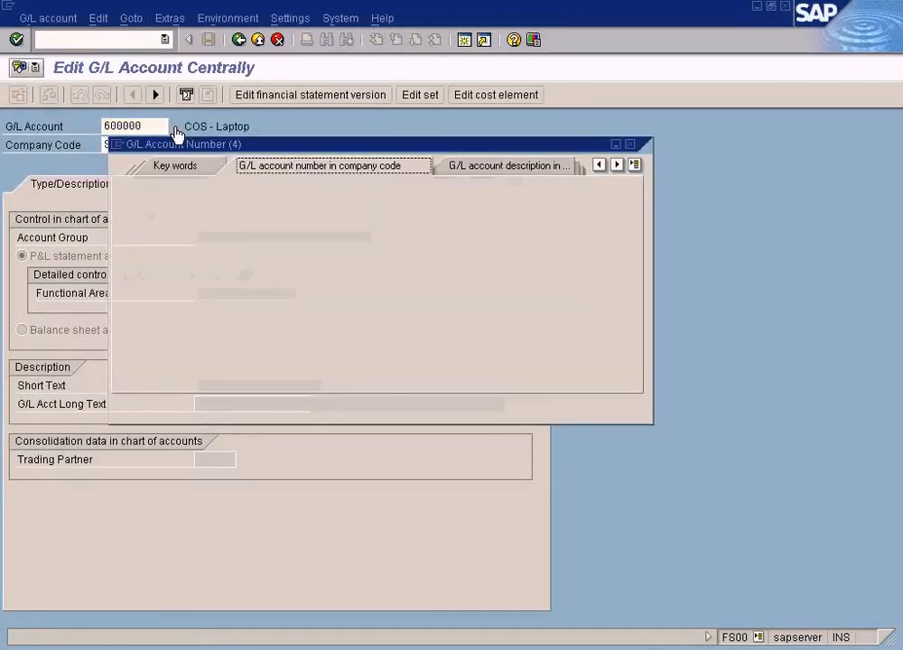
{"action": "key", "text": "Return"}
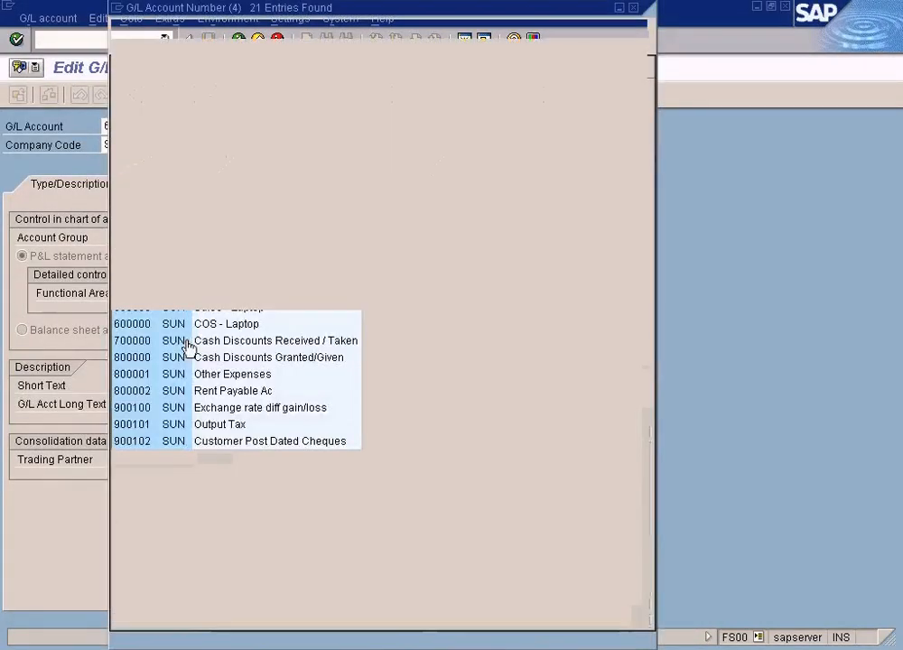
{"action": "left_click", "coordinate": [143, 282]}
{"action": "left_click", "coordinate": [143, 295]}
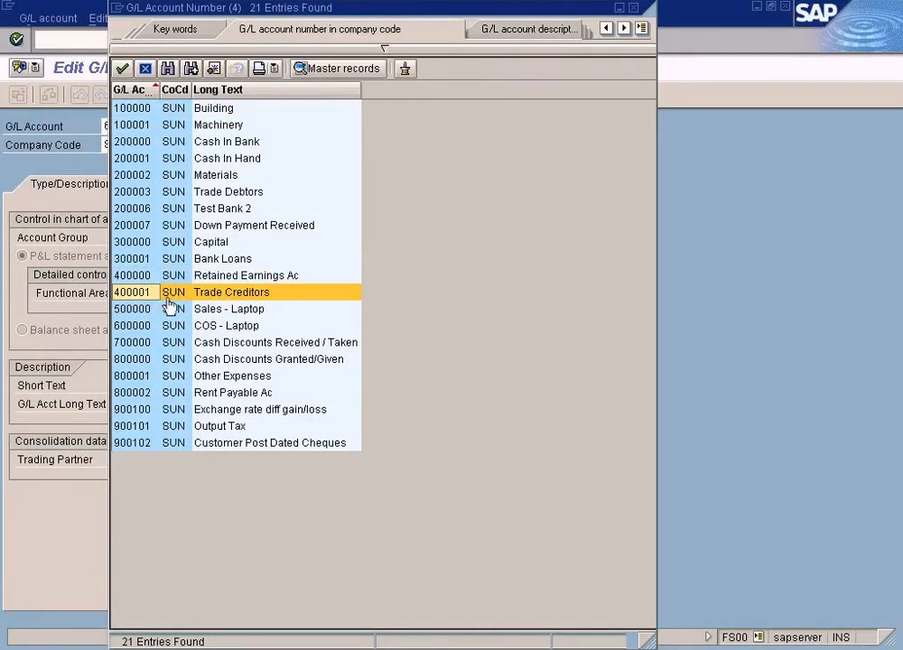
{"action": "double_click", "coordinate": [145, 294]}
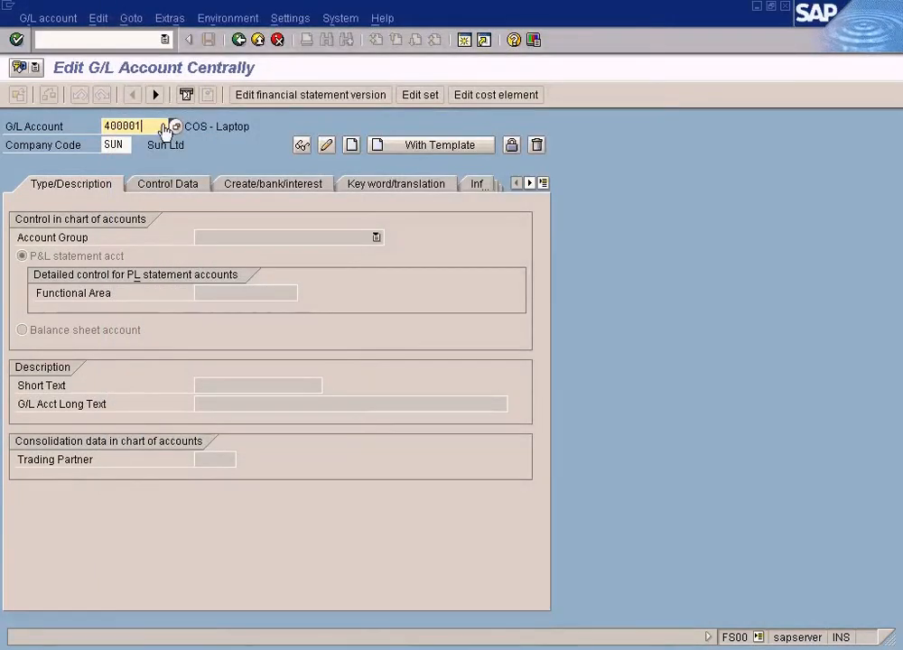
{"action": "key", "text": "Return"}
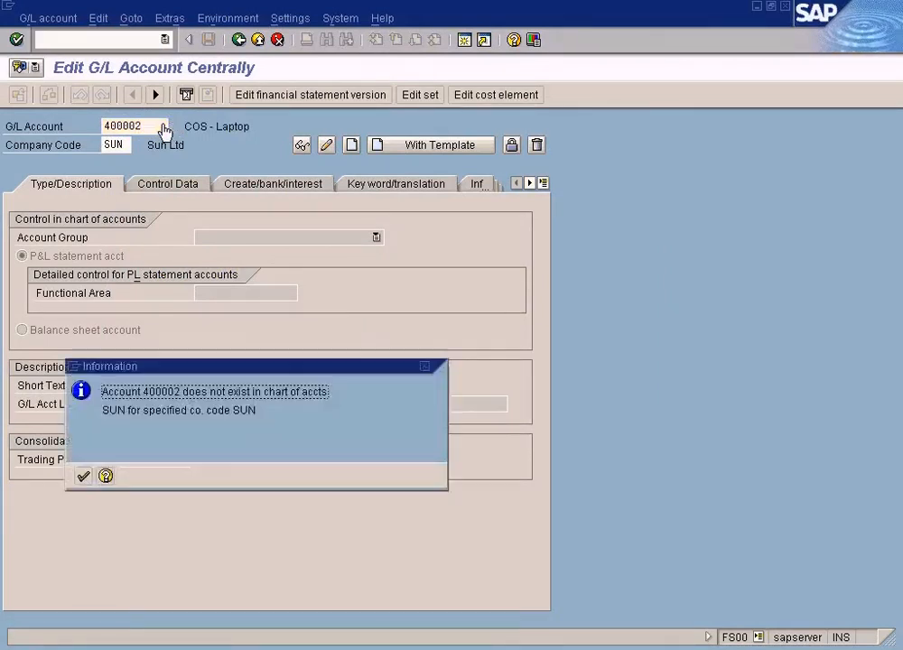
- Create G/L account 400002 in company code SUN as a balance sheet account in the Current Liability account group
{"action": "left_click", "coordinate": [82, 477]}
{"action": "left_click", "coordinate": [44, 20]}
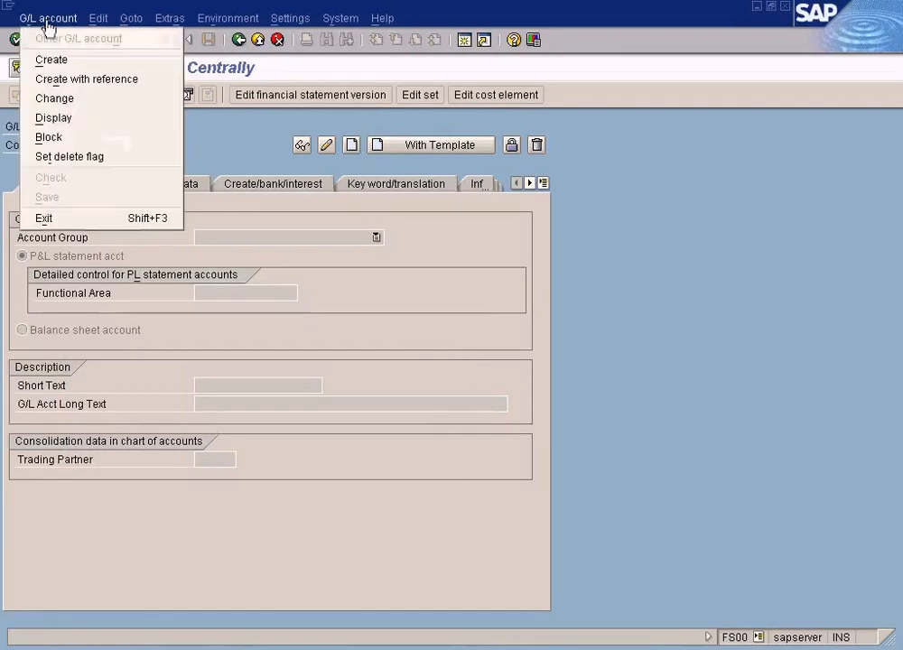
{"action": "left_click", "coordinate": [57, 65]}
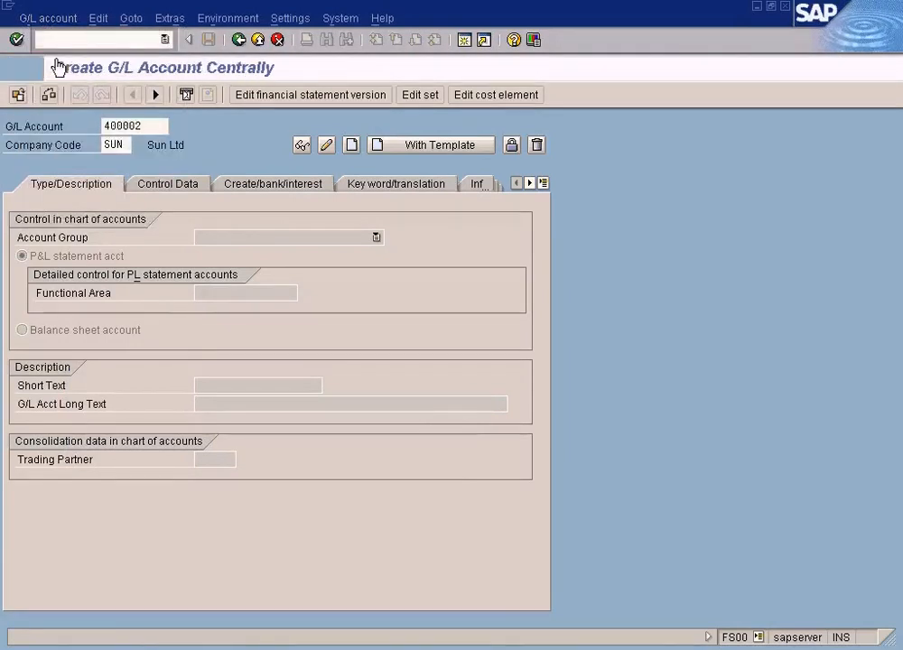
{"action": "left_click", "coordinate": [360, 242]}
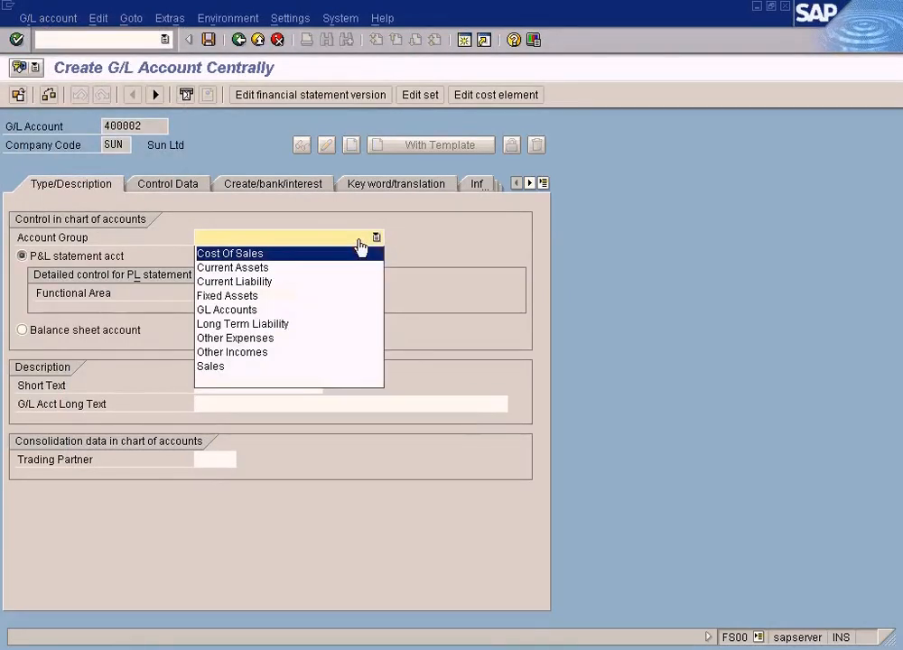
{"action": "left_click", "coordinate": [296, 283]}
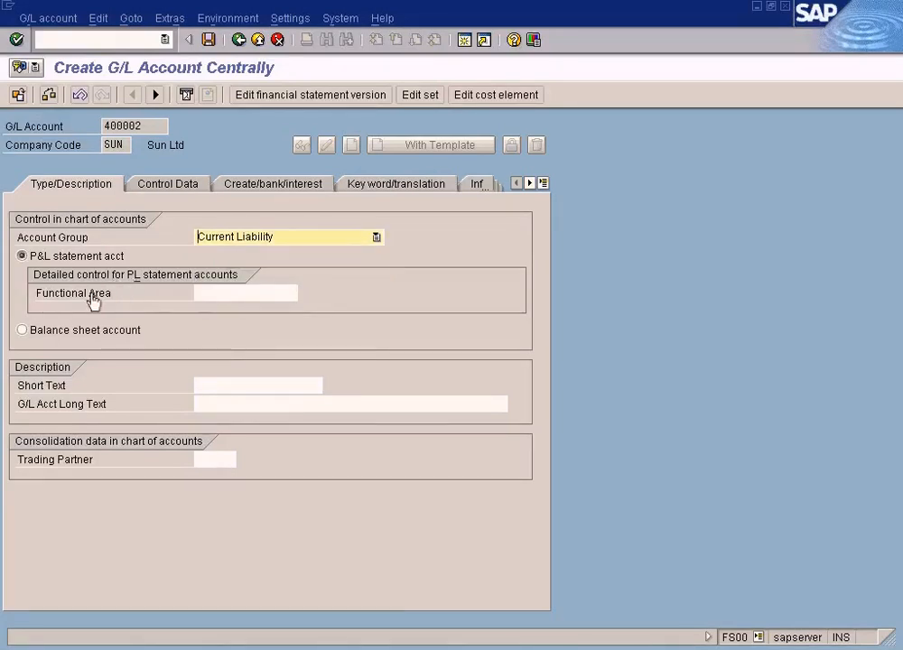
{"action": "left_click", "coordinate": [83, 332]}
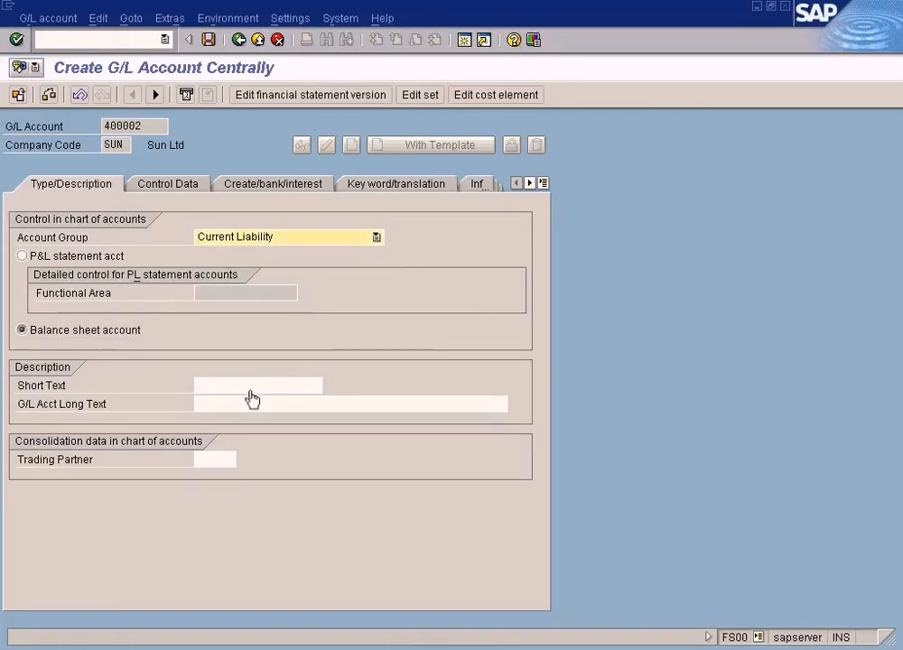
- Enter Withholding Tax as both the short text and the long text of the G/L account
{"action": "left_click", "coordinate": [251, 390]}
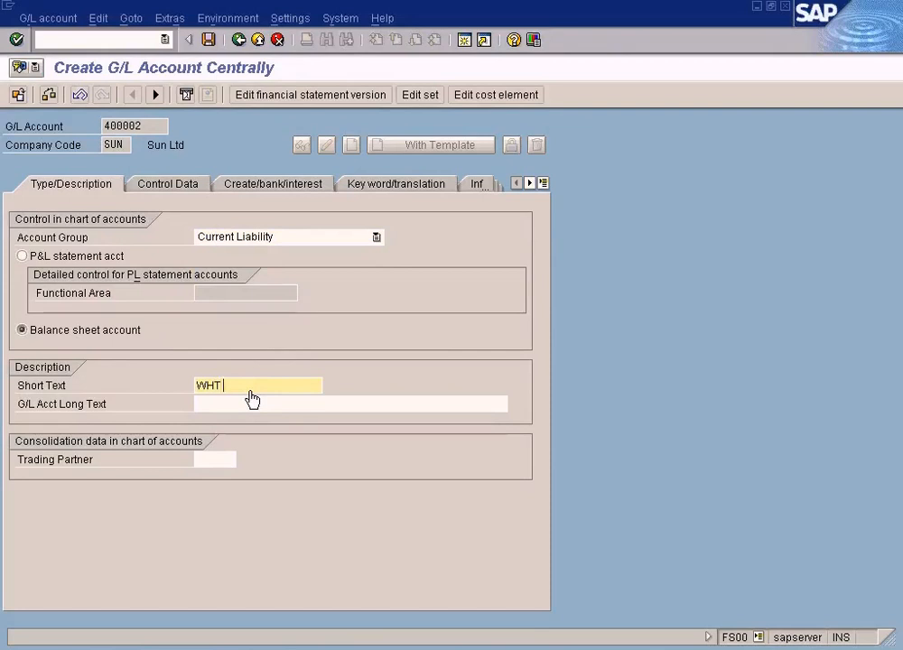
{"action": "key", "text": "BackSpace"}
{"action": "key", "text": "BackSpace"}
{"action": "type", "text": "ithholding Ta"}
{"action": "key", "text": "Tab"}
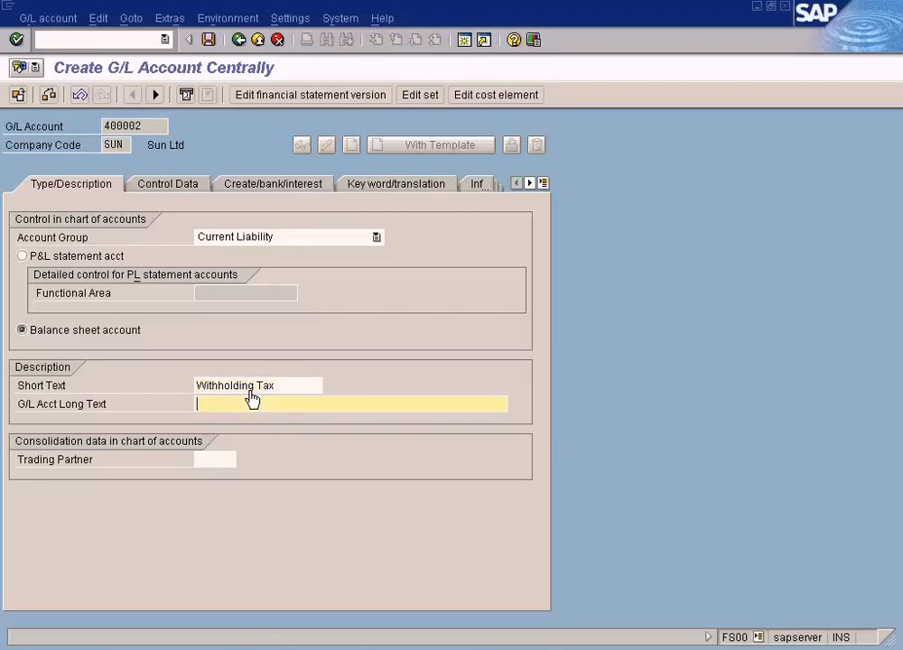
{"action": "key", "text": "shift+Tab"}
{"action": "key", "text": "ctrl+c"}
{"action": "key", "text": "End"}
{"action": "key", "text": "Tab"}
{"action": "key", "text": "ctrl+v"}
- Assign field status group G013, General (obligatory text), to the G/L account and save it despite the warnings
{"action": "left_click", "coordinate": [251, 188]}
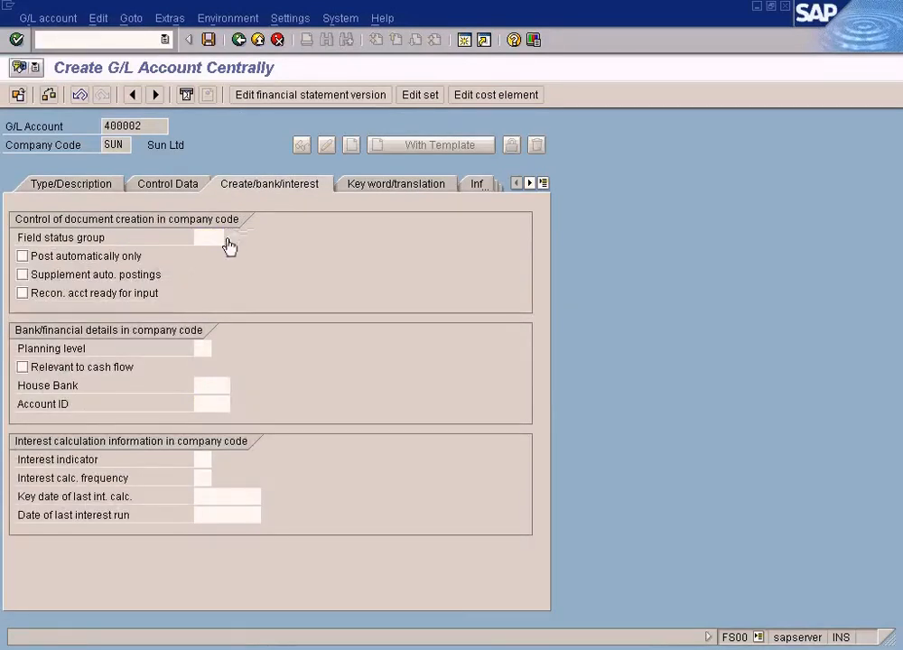
{"action": "left_click", "coordinate": [227, 240]}
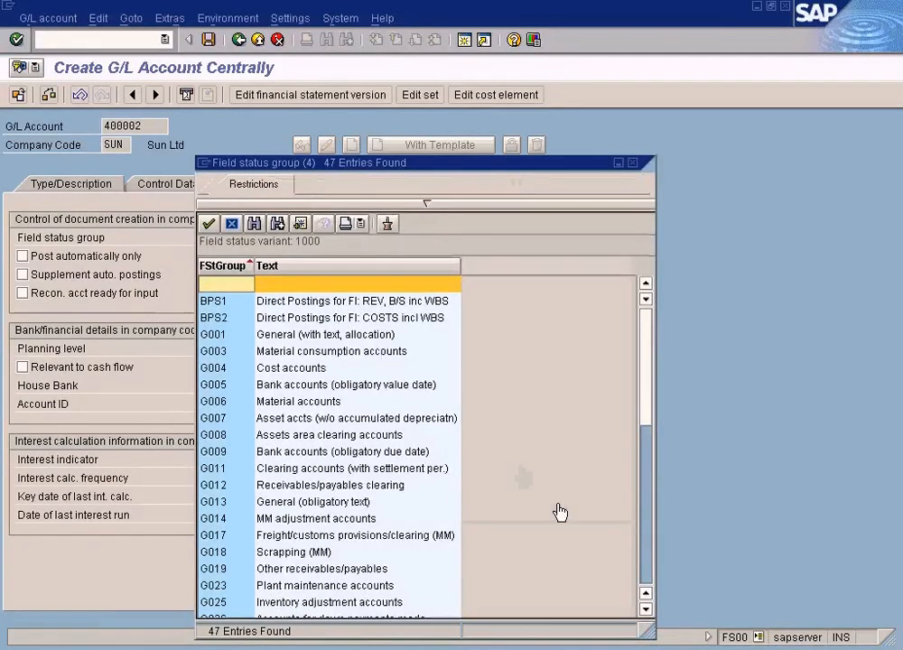
{"action": "left_click", "coordinate": [647, 557]}
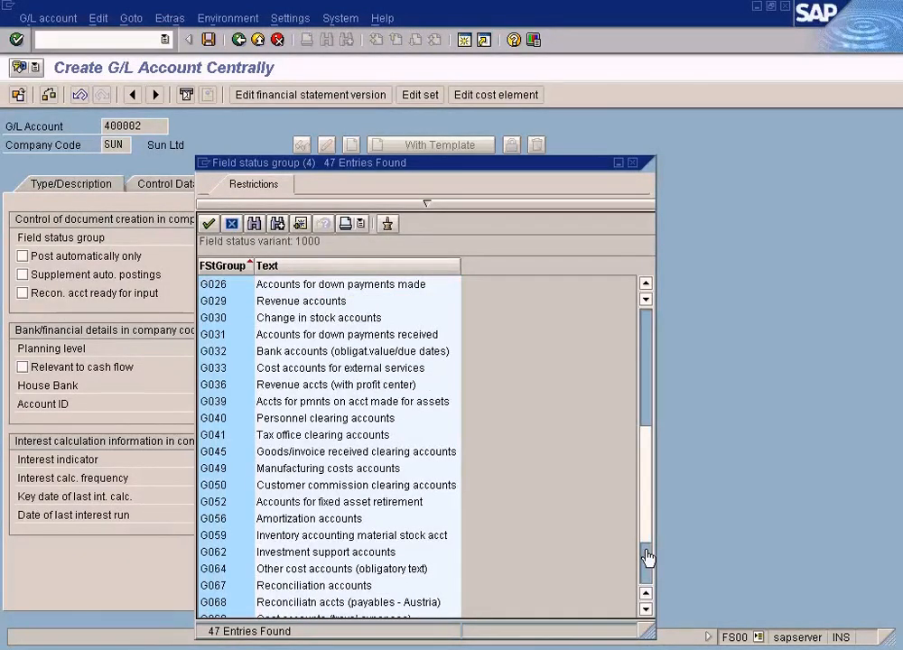
{"action": "left_click", "coordinate": [647, 579]}
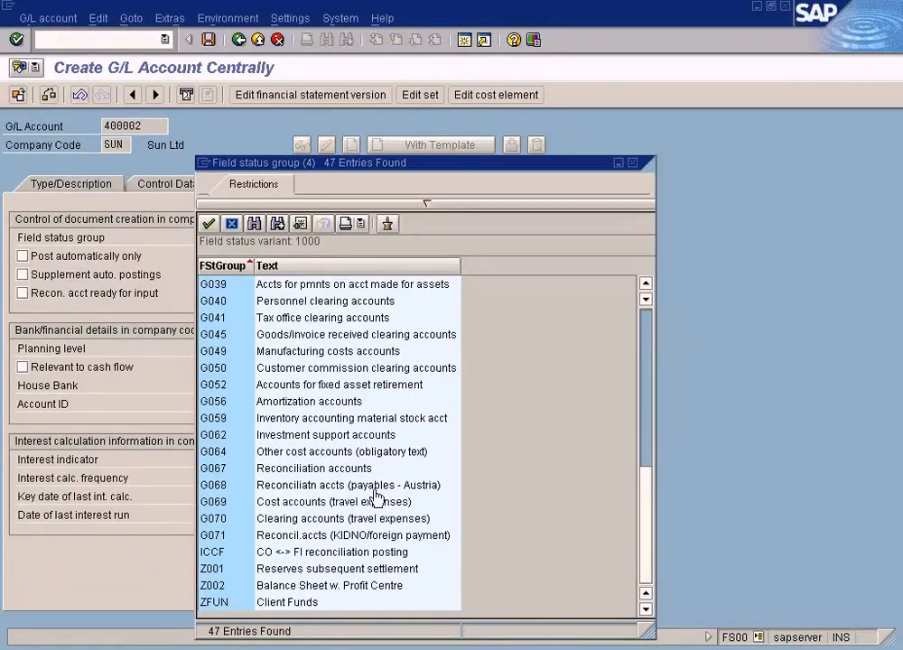
{"action": "left_click", "coordinate": [368, 390]}
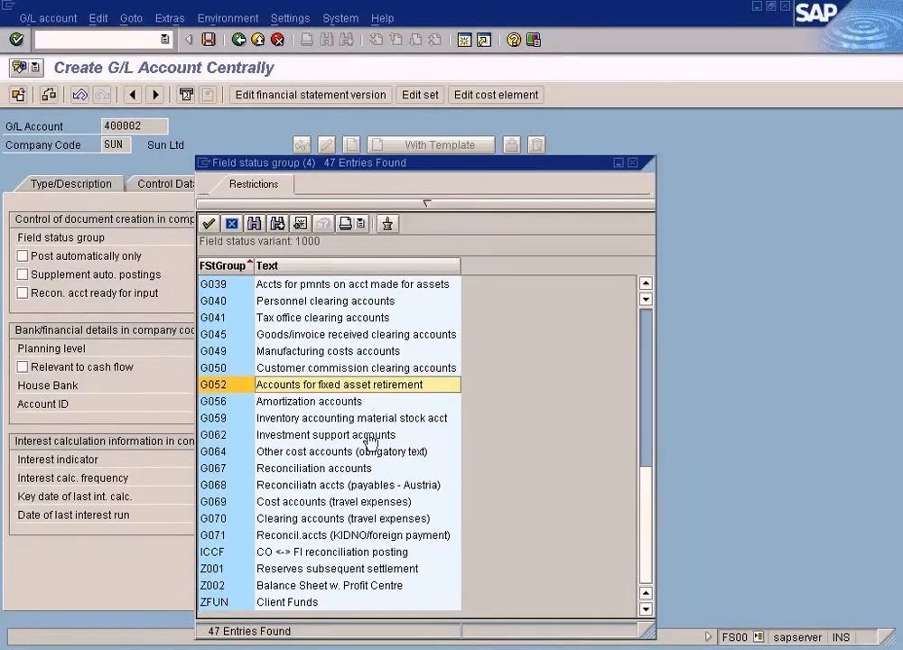
{"action": "scroll", "coordinate": [373, 463], "scroll_direction": "up", "scroll_amount": 1}
{"action": "scroll", "coordinate": [373, 463], "scroll_direction": "down", "scroll_amount": 1}
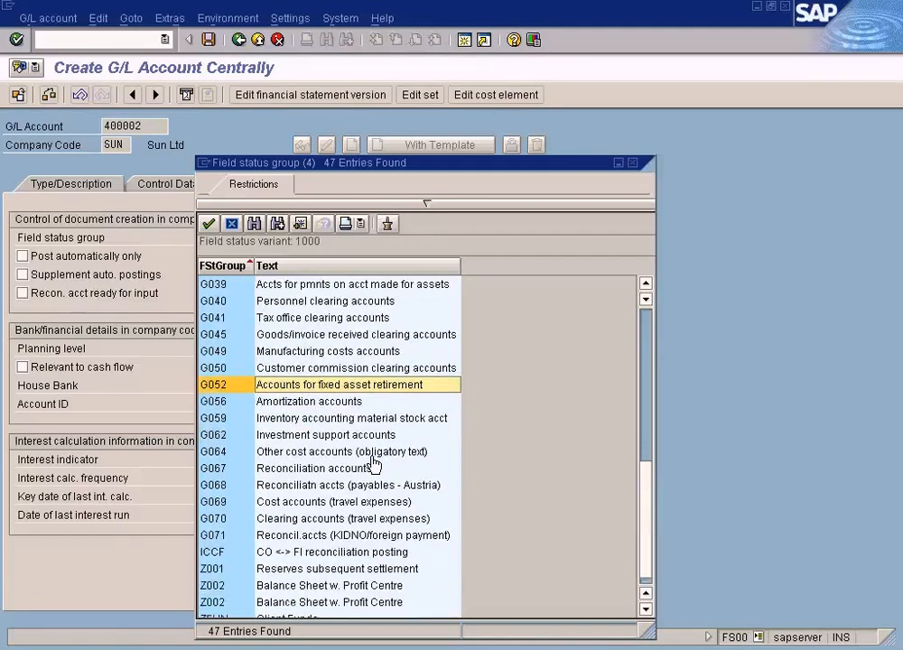
{"action": "scroll", "coordinate": [373, 463], "scroll_direction": "up", "scroll_amount": 5}
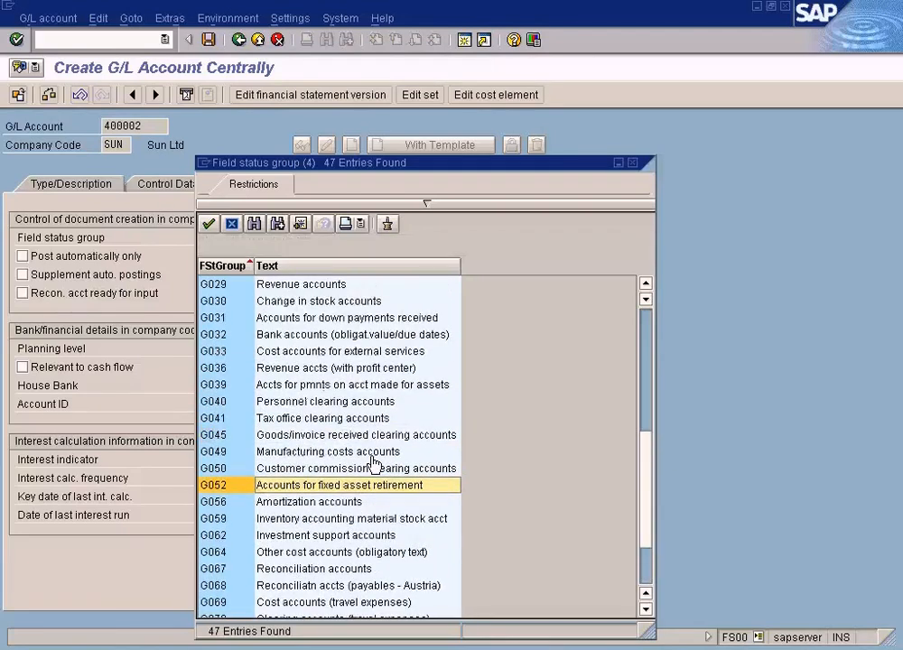
{"action": "scroll", "coordinate": [373, 463], "scroll_direction": "up", "scroll_amount": 2}
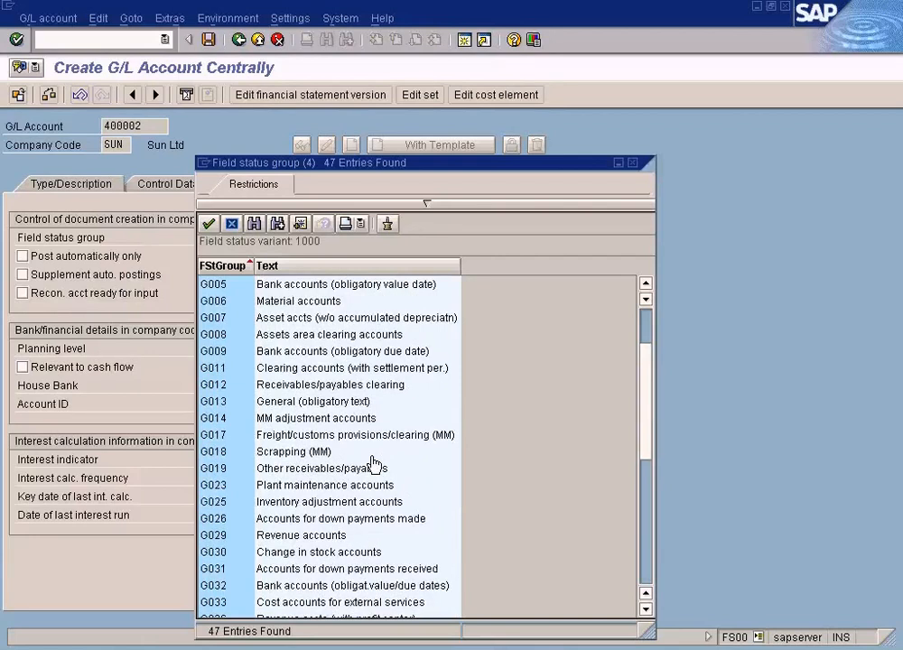
{"action": "left_click", "coordinate": [334, 406]}
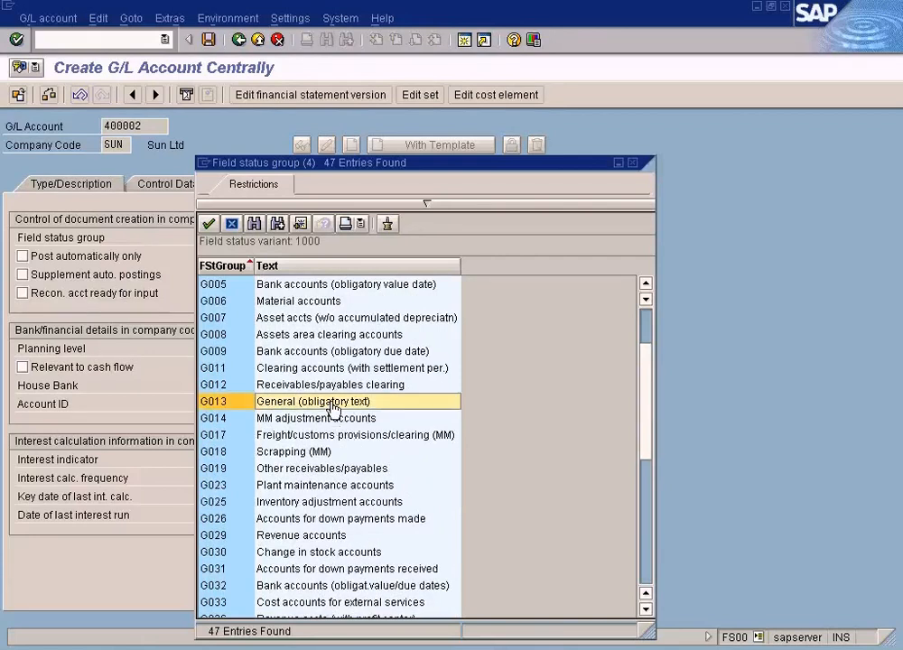
{"action": "left_click", "coordinate": [646, 325]}
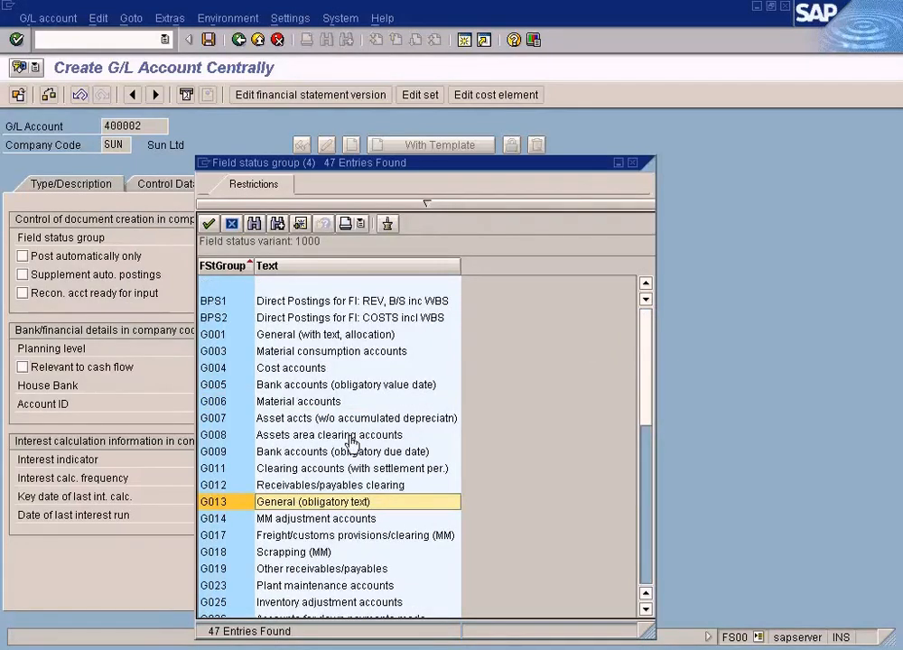
{"action": "double_click", "coordinate": [302, 510]}
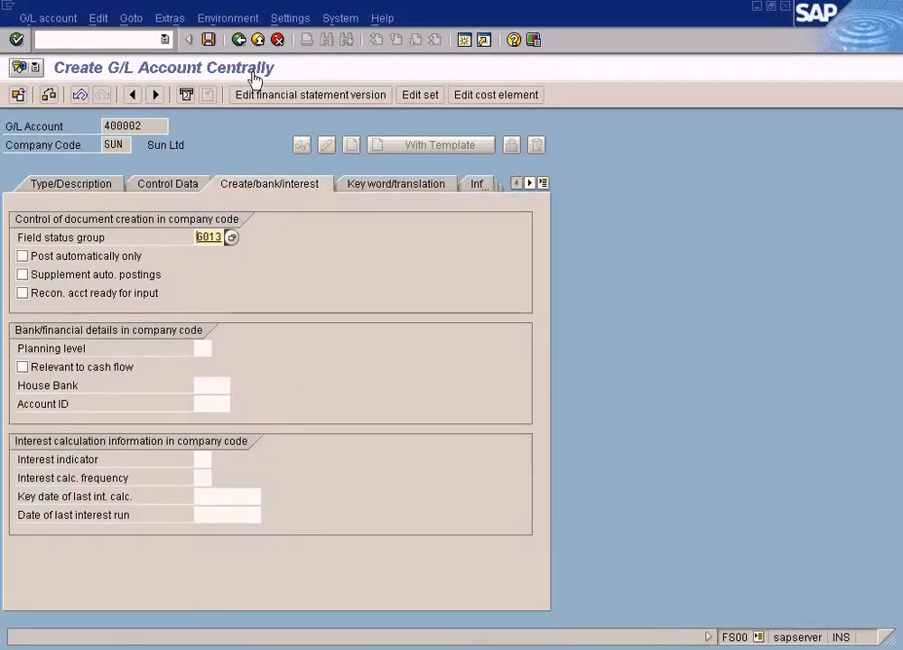
{"action": "left_click", "coordinate": [209, 40]}
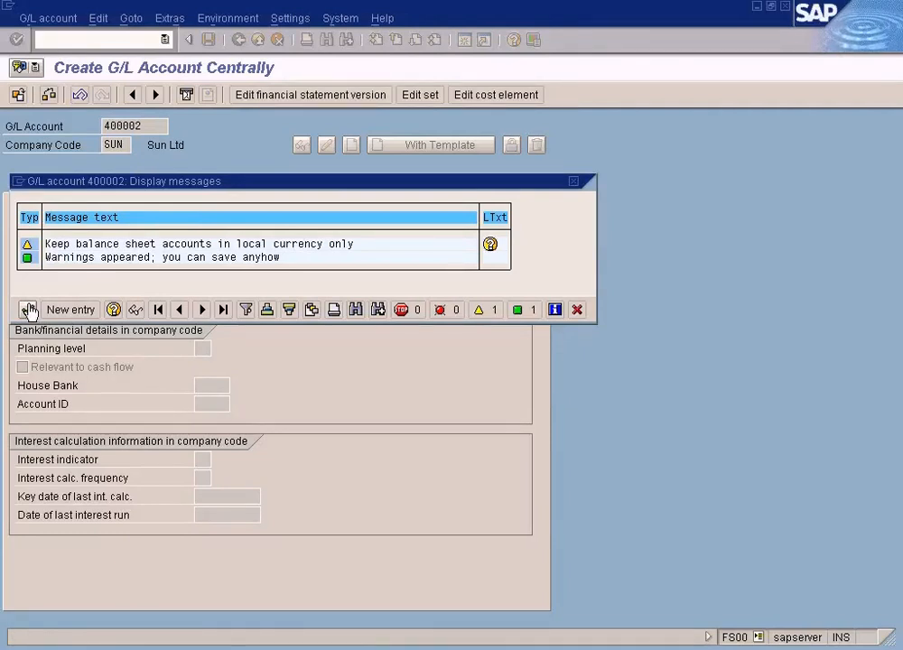
{"action": "left_click", "coordinate": [28, 310]}
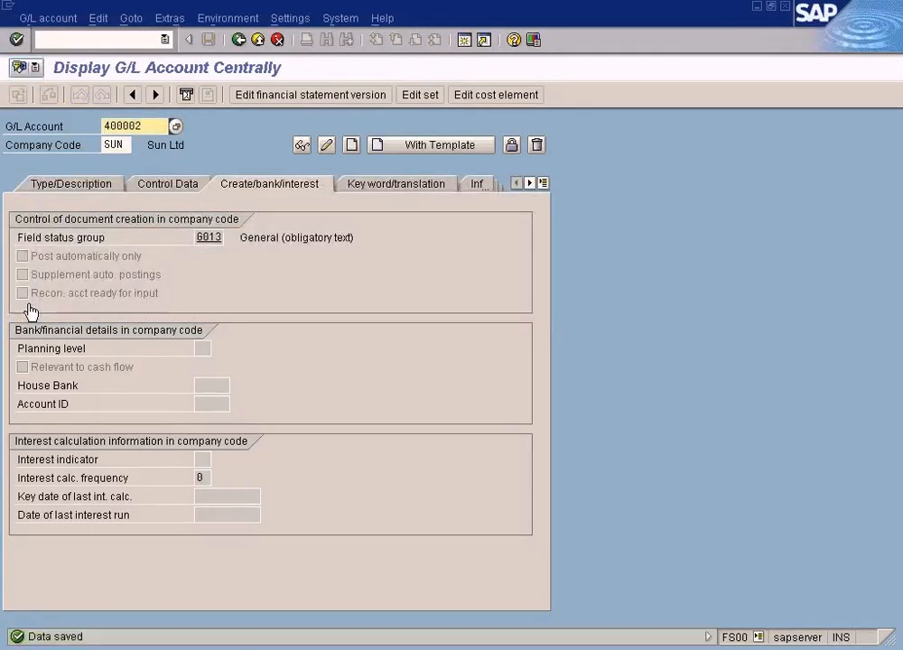
- Return to the automatic posting configuration, assign account 400002 to extended withholding tax transaction WIT, and save
{"action": "left_click_drag", "start_coordinate": [153, 127], "coordinate": [40, 121]}
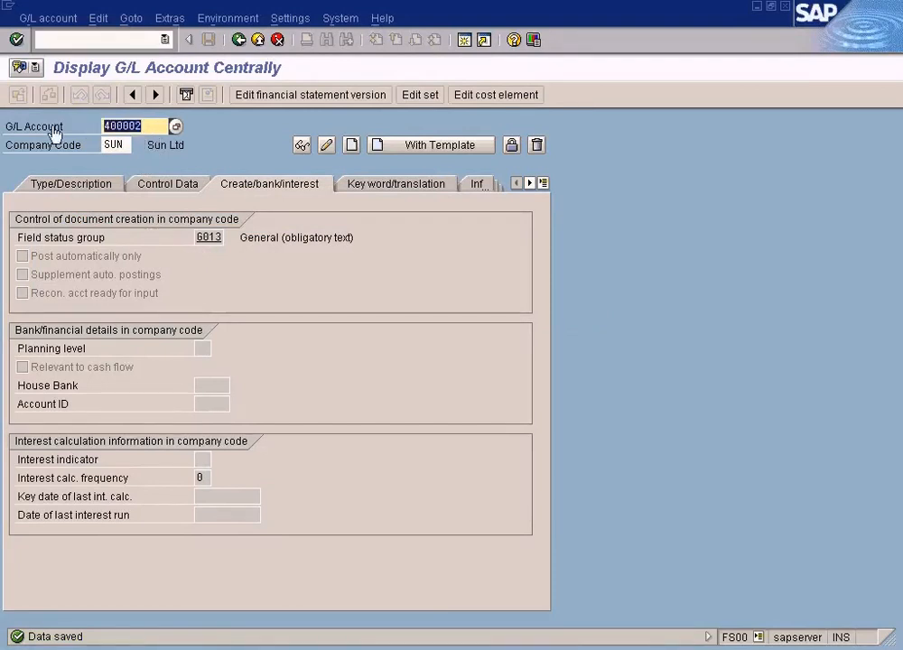
{"action": "left_click", "coordinate": [259, 40]}
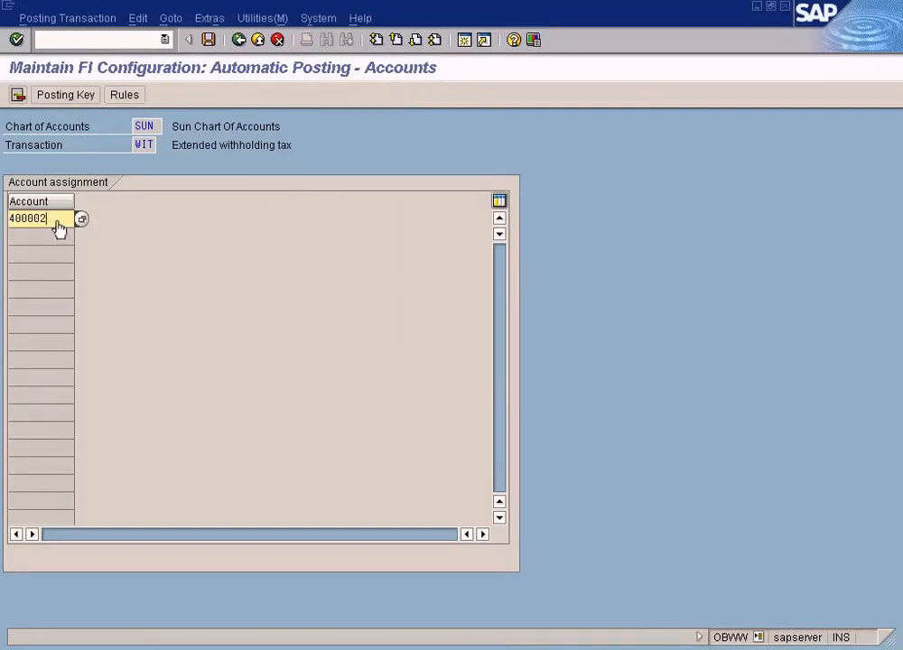
{"action": "left_click", "coordinate": [208, 41]}
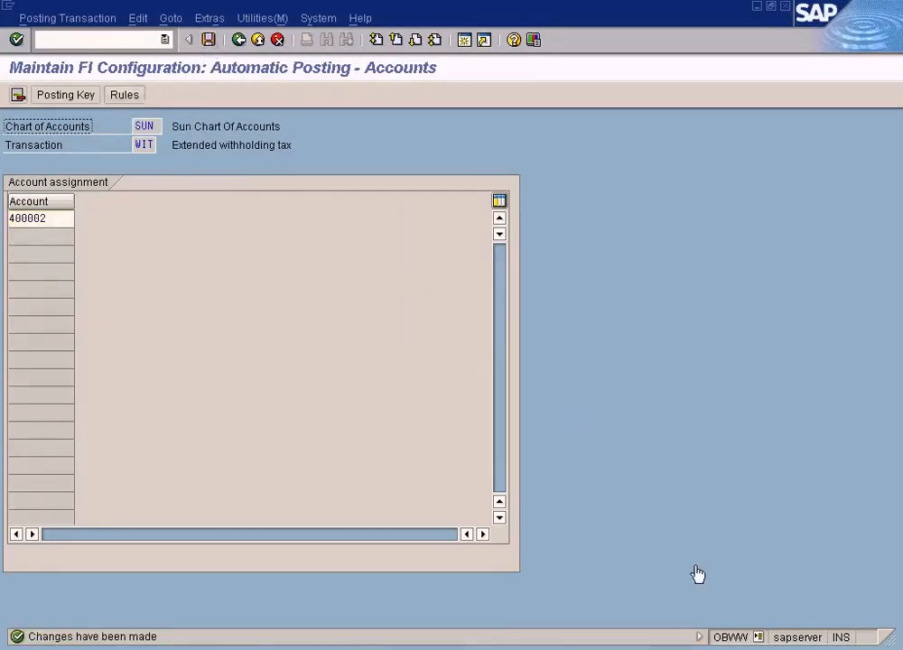
- Review the account determination rules and account assignment for transaction WIT, save again, and return to the implementation guide
{"action": "left_click", "coordinate": [135, 98]}
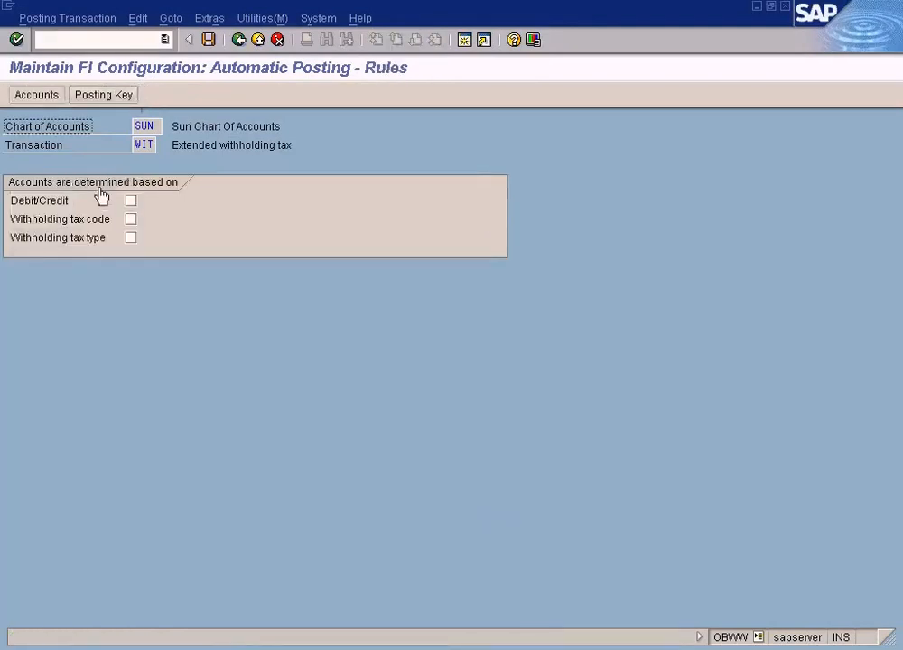
{"action": "left_click", "coordinate": [41, 101]}
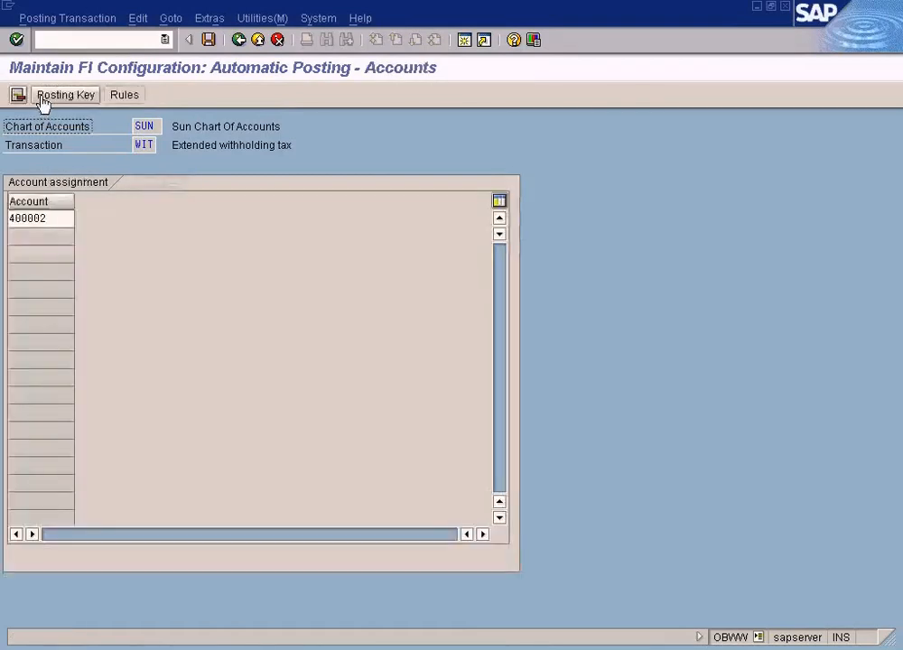
{"action": "left_click", "coordinate": [127, 97]}
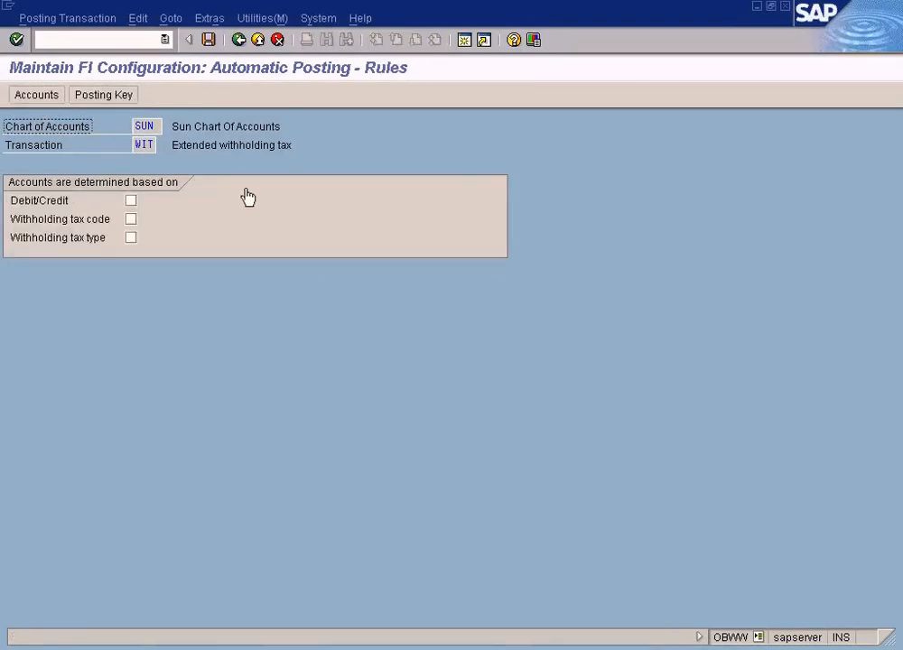
{"action": "left_click", "coordinate": [38, 97]}
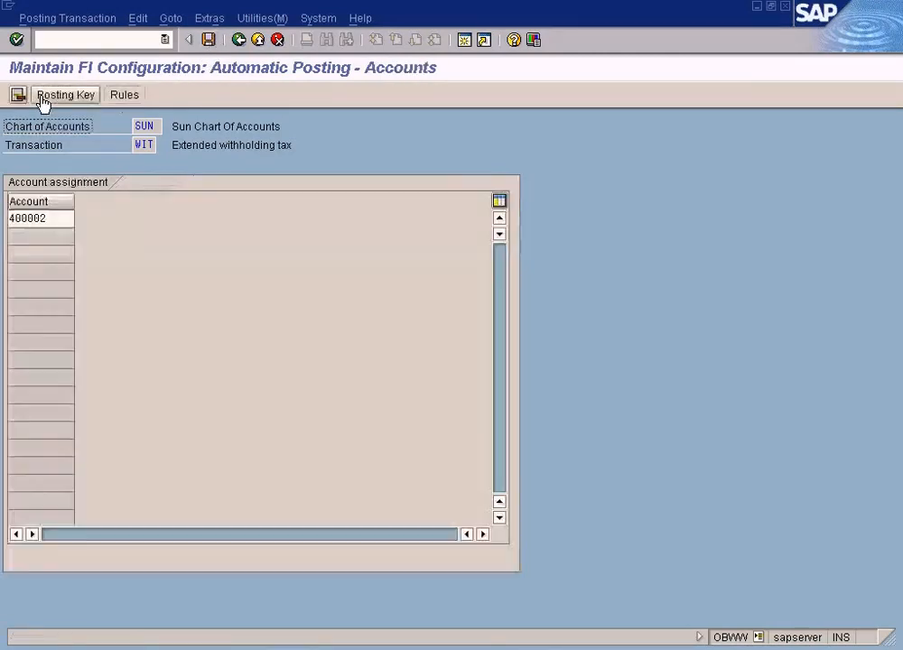
{"action": "left_click", "coordinate": [133, 98]}
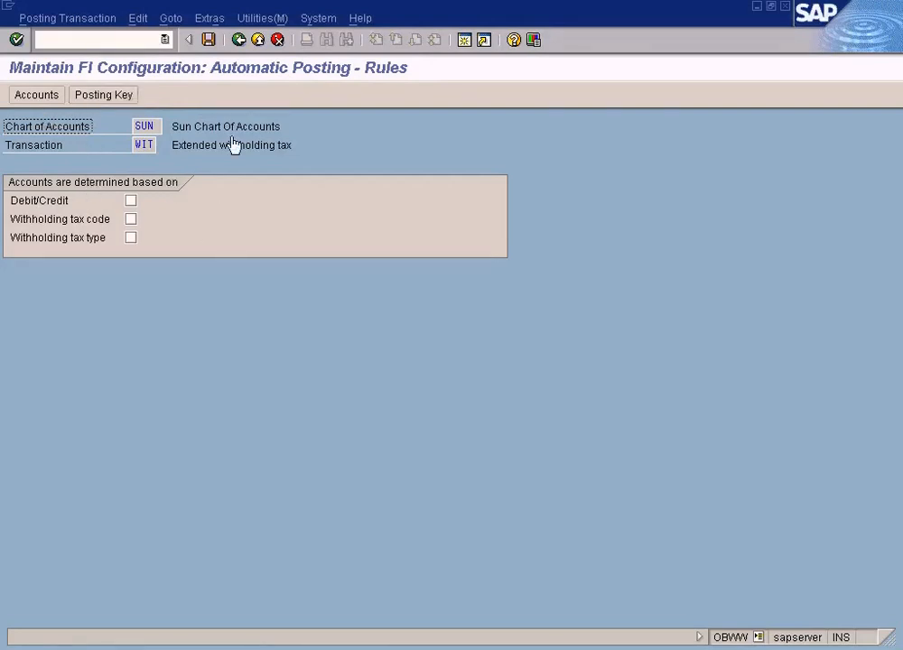
{"action": "left_click", "coordinate": [208, 41]}
{"action": "left_click", "coordinate": [38, 97]}
{"action": "left_click", "coordinate": [69, 218]}
{"action": "left_click", "coordinate": [208, 41]}
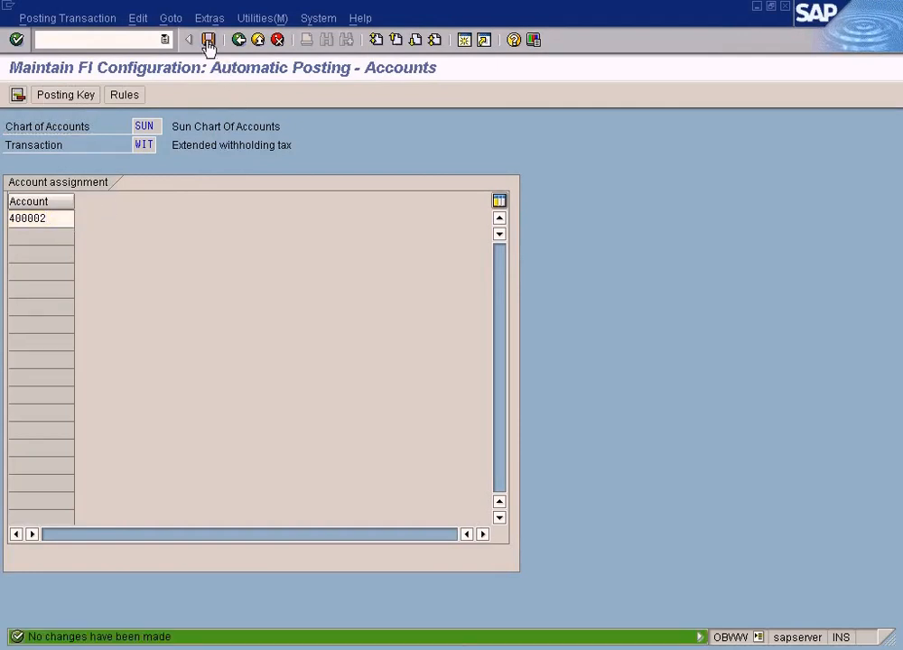
{"action": "left_click", "coordinate": [257, 41]}
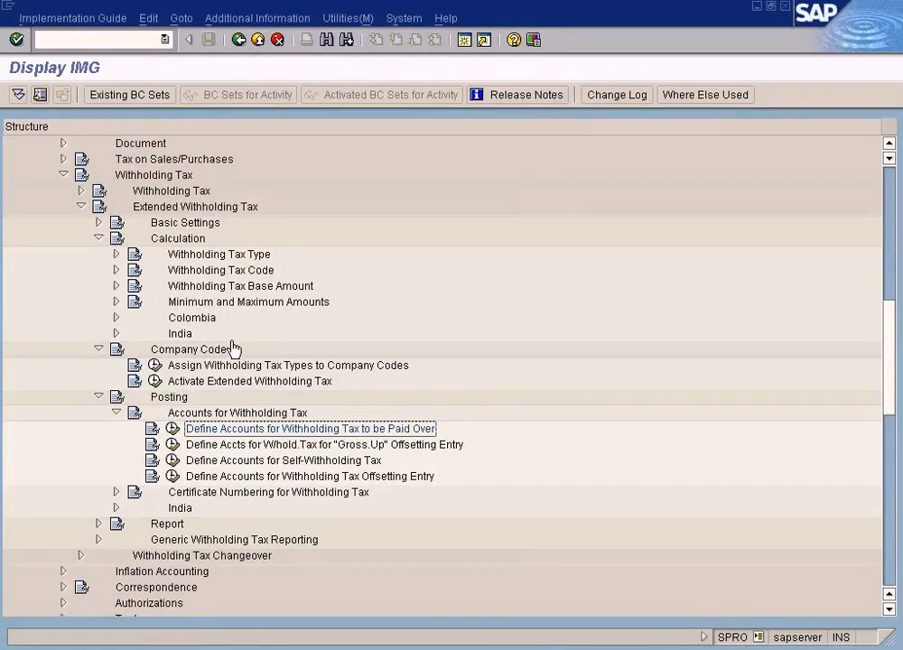
- Switch to the session with the open vendor invoice, discard that invoice, and restart invoice entry with transaction fb60
{"action": "key", "text": "alt+Tab"}
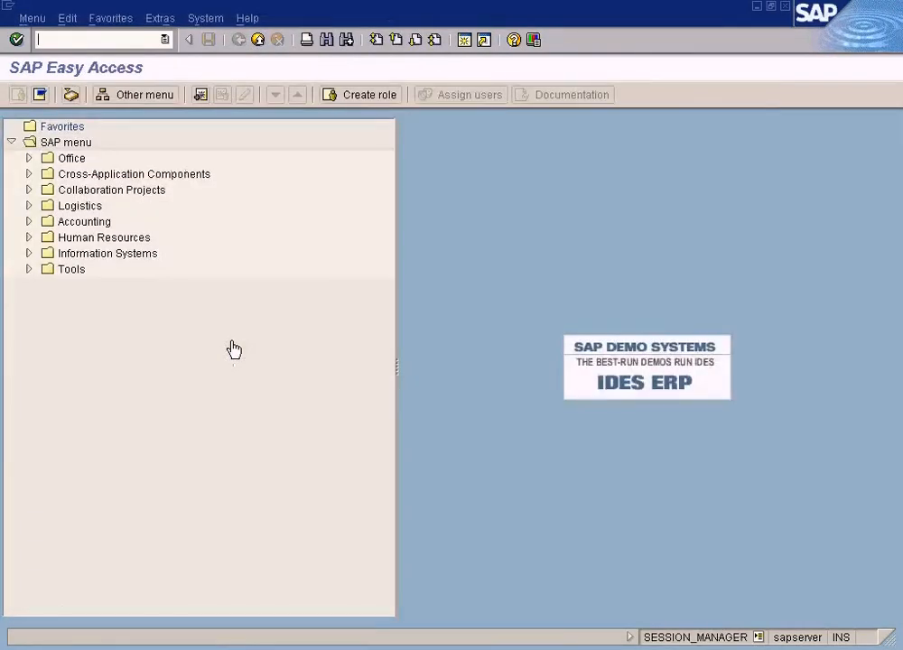
{"action": "left_click", "coordinate": [330, 637]}
{"action": "left_click", "coordinate": [283, 591]}
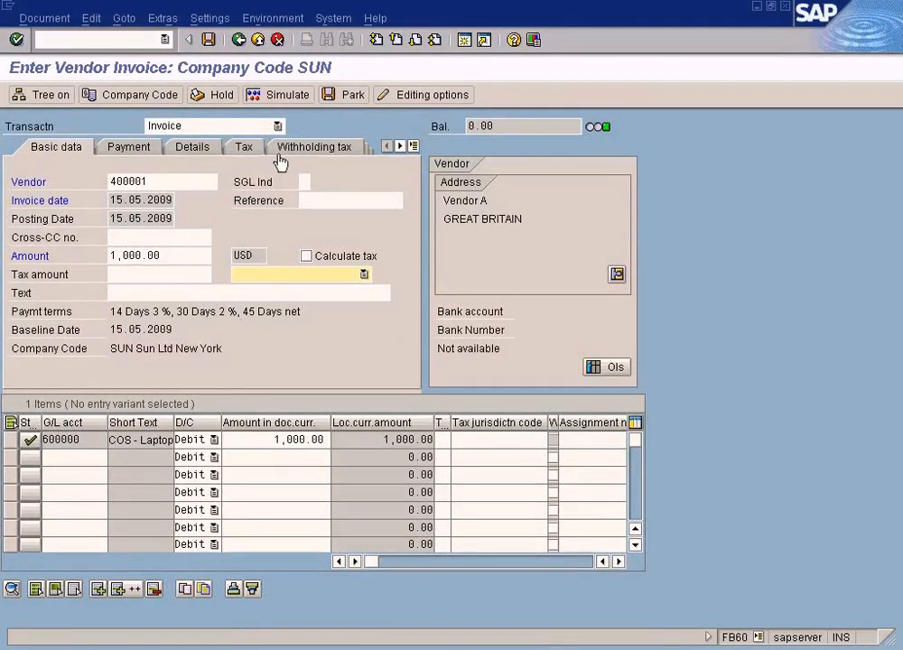
{"action": "left_click", "coordinate": [258, 40]}
{"action": "left_click", "coordinate": [257, 342]}
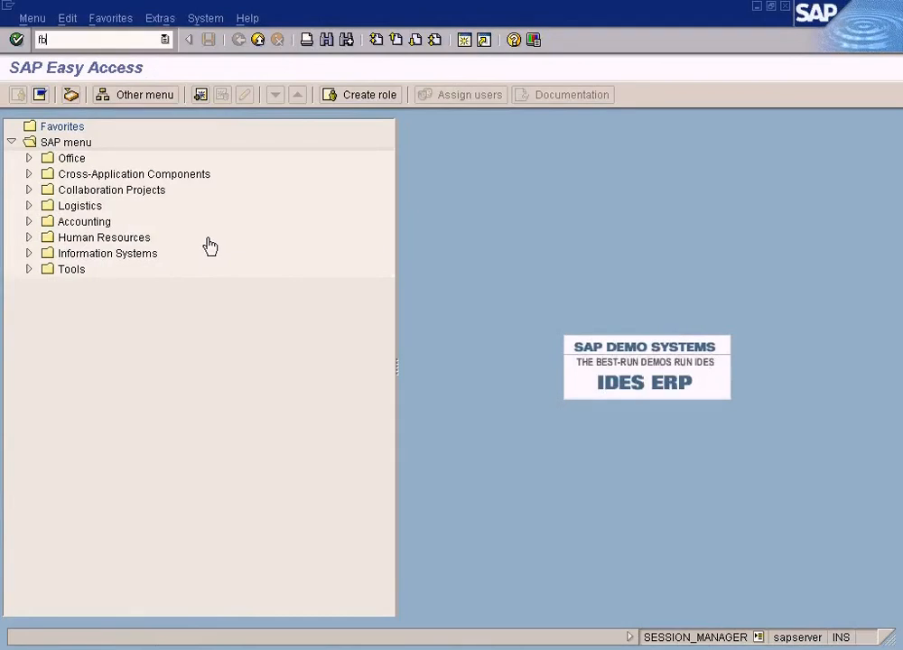
{"action": "key", "text": "Return"}
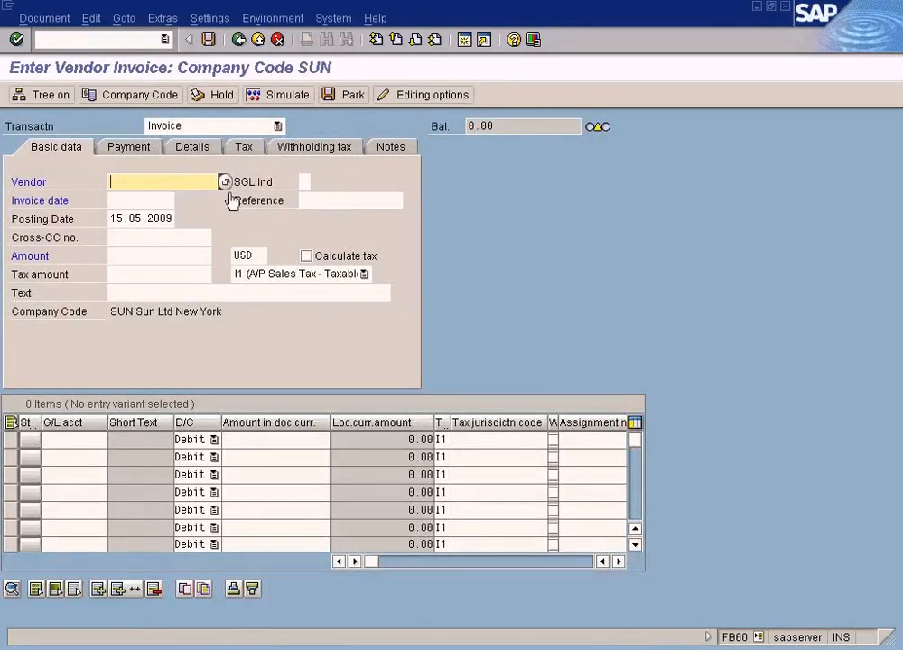
- Fill in the invoice header for Vendor A with invoice date 15.05.2009 and an amount of 1000 USD
{"action": "left_click", "coordinate": [225, 182]}
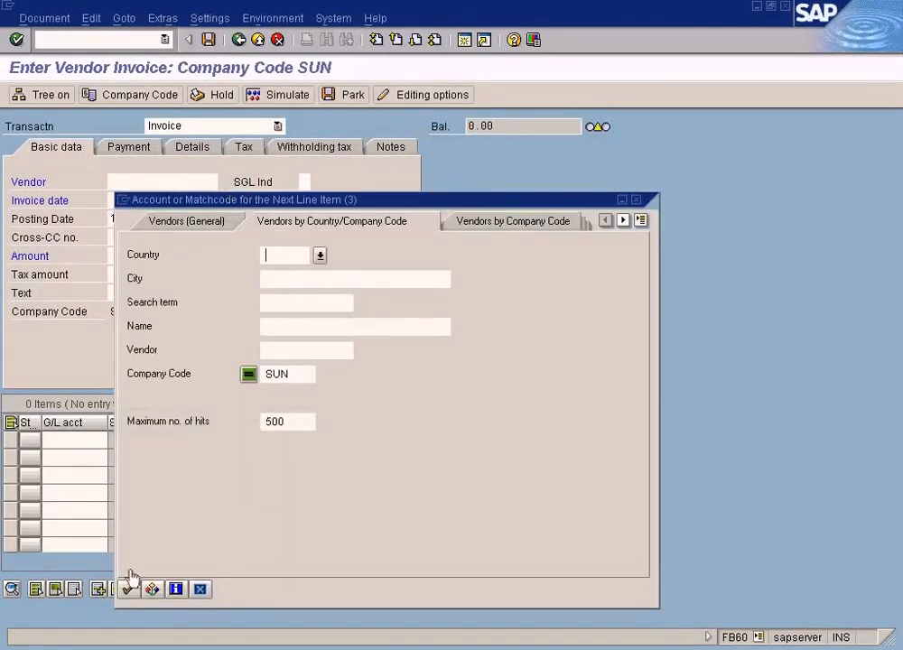
{"action": "left_click", "coordinate": [128, 588]}
{"action": "double_click", "coordinate": [208, 172]}
{"action": "left_click", "coordinate": [158, 200]}
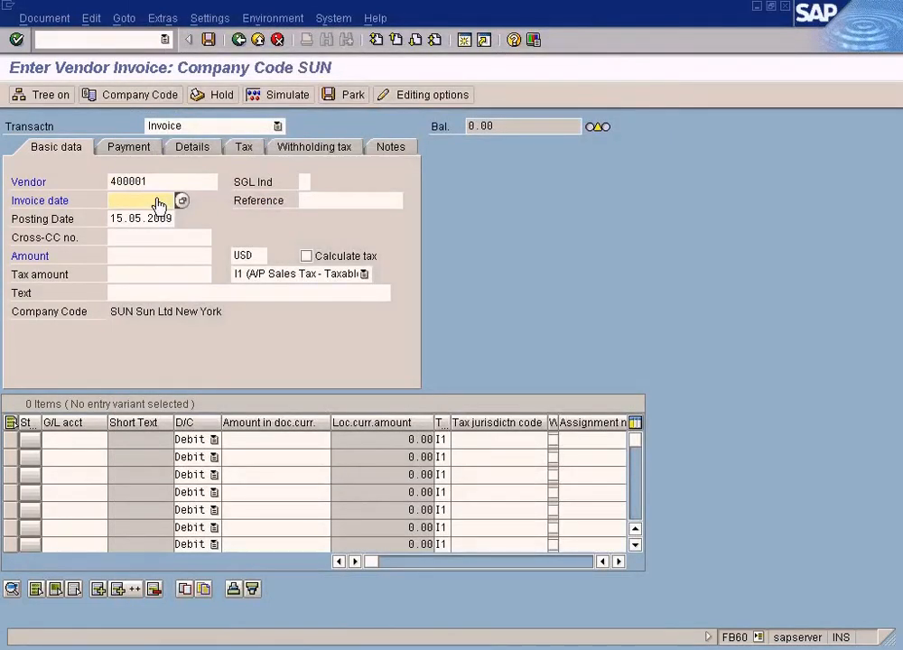
{"action": "key", "text": "F4"}
{"action": "key", "text": "Return"}
{"action": "left_click", "coordinate": [149, 260]}
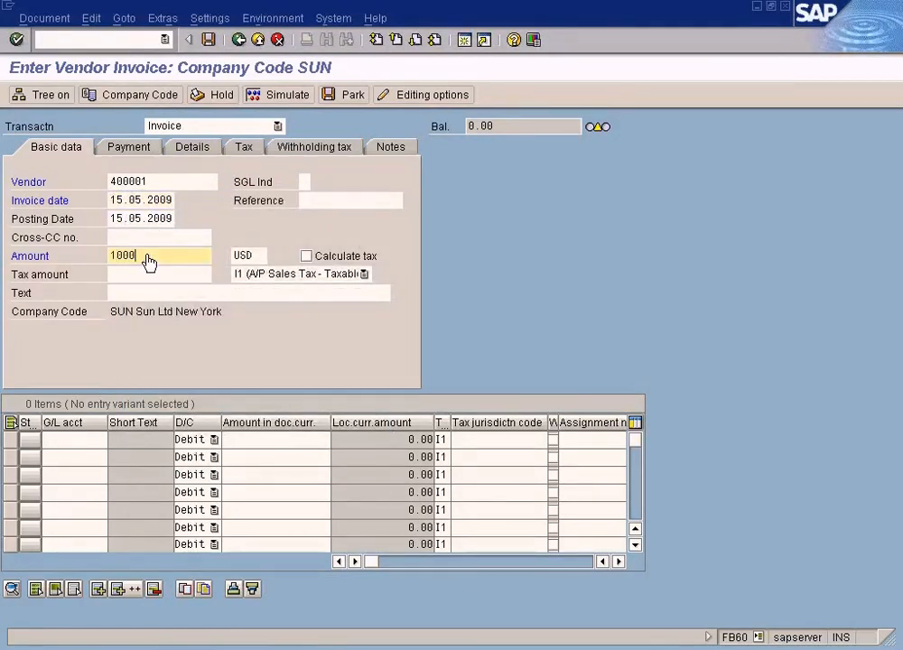
- Enter a debit line item on G/L account 600000, COS - Laptop, with an amount of 1000
{"action": "left_click", "coordinate": [101, 439]}
{"action": "key", "text": "F4"}
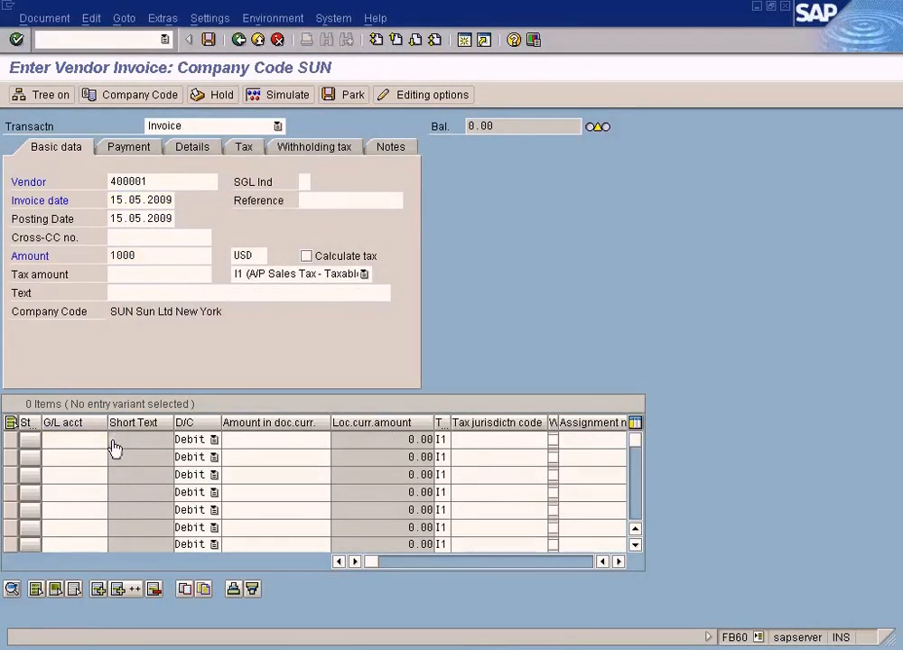
{"action": "left_click", "coordinate": [25, 630]}
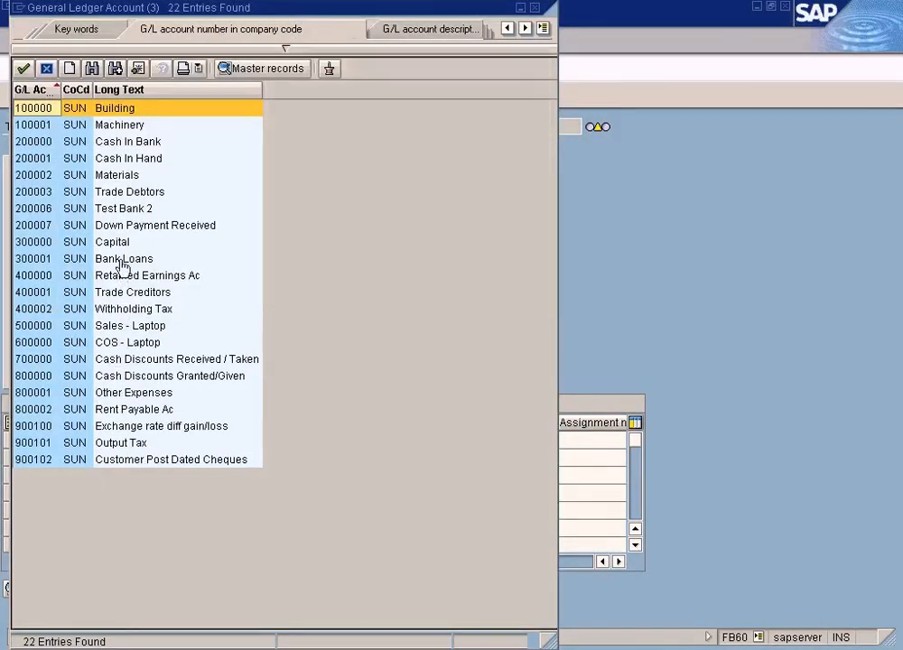
{"action": "double_click", "coordinate": [115, 346]}
{"action": "left_click", "coordinate": [281, 440]}
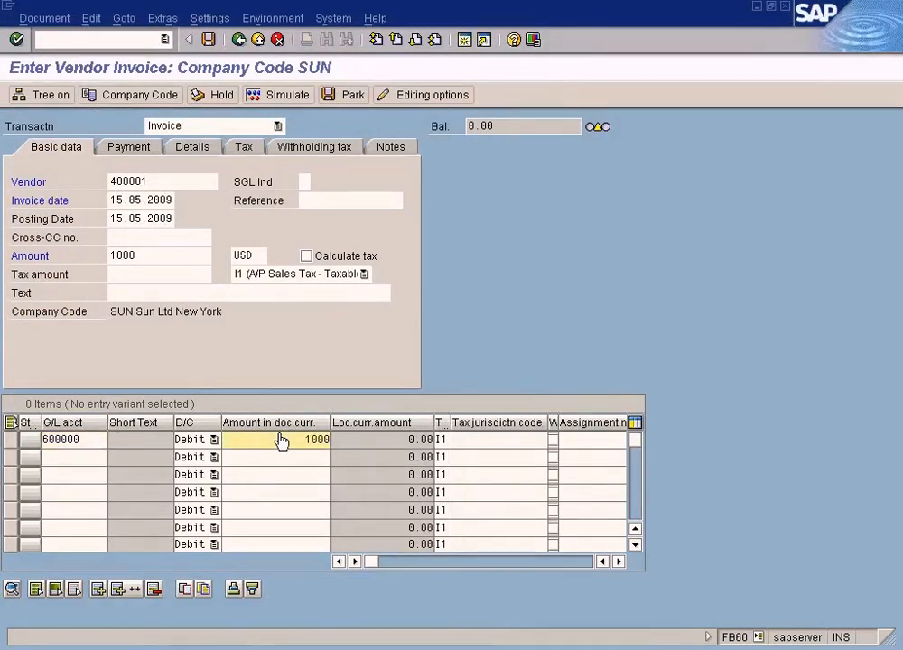
- Clear the tax code in the invoice header and line item, and simulate the invoice despite the tax code warnings
{"action": "left_click", "coordinate": [364, 274]}
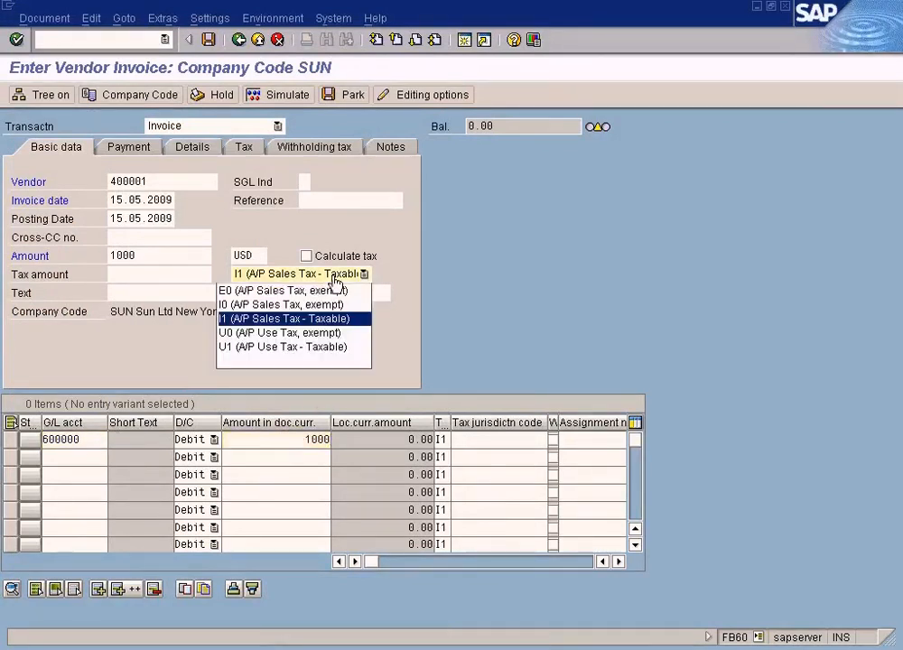
{"action": "left_click", "coordinate": [289, 362]}
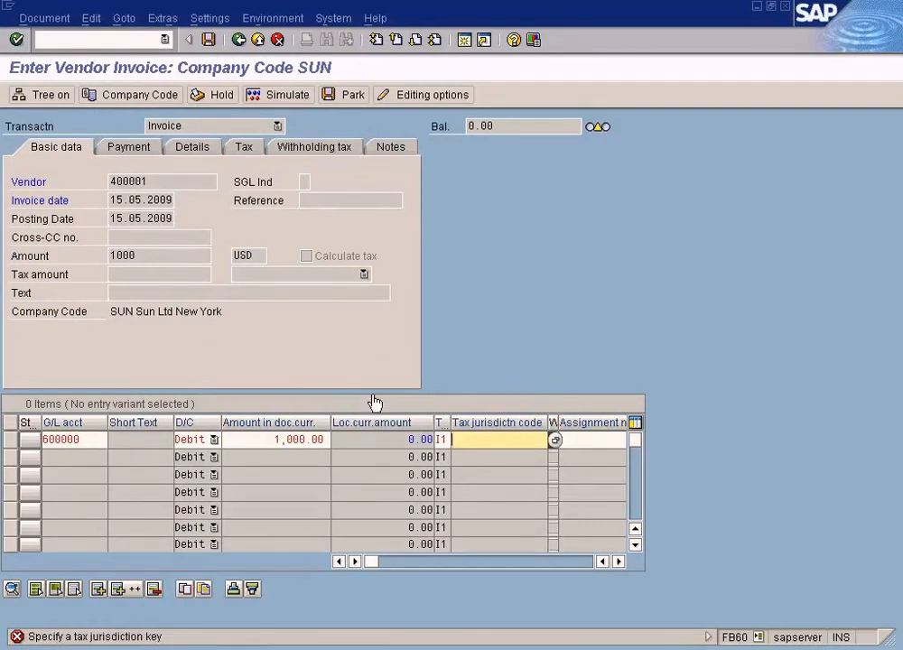
{"action": "key", "text": "shift+Tab"}
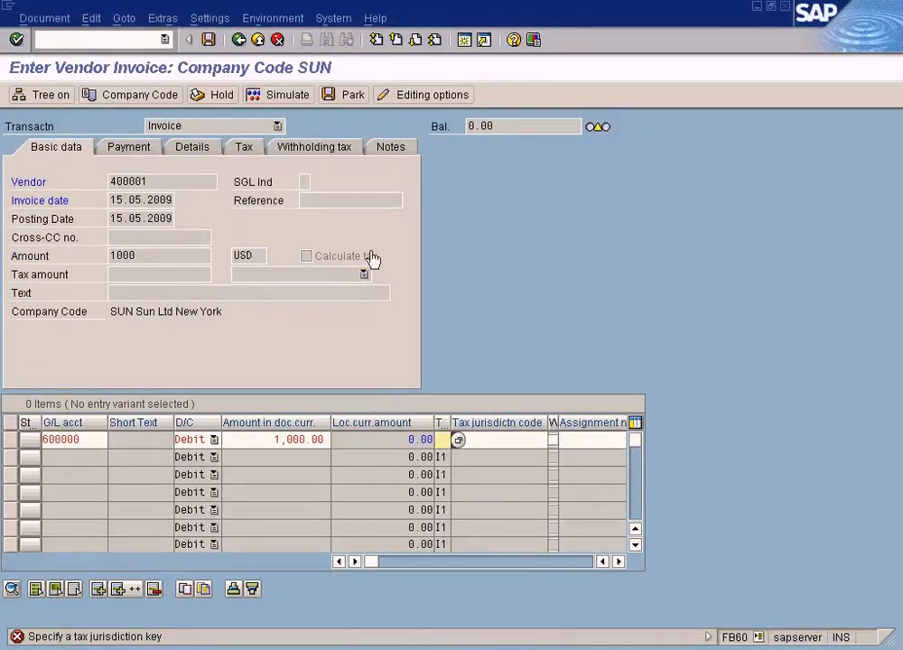
{"action": "left_click", "coordinate": [283, 99]}
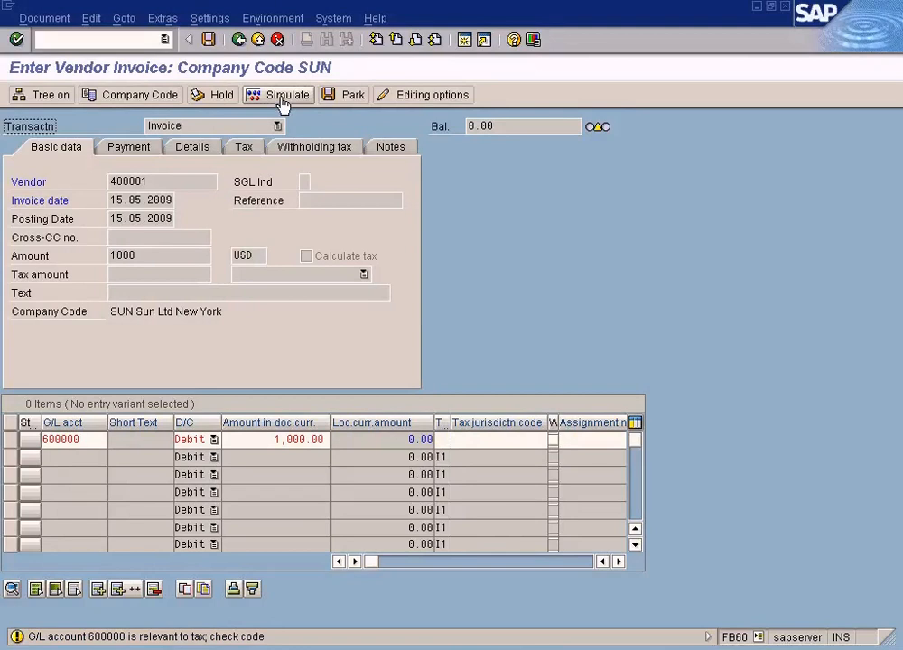
{"action": "key", "text": "Return"}
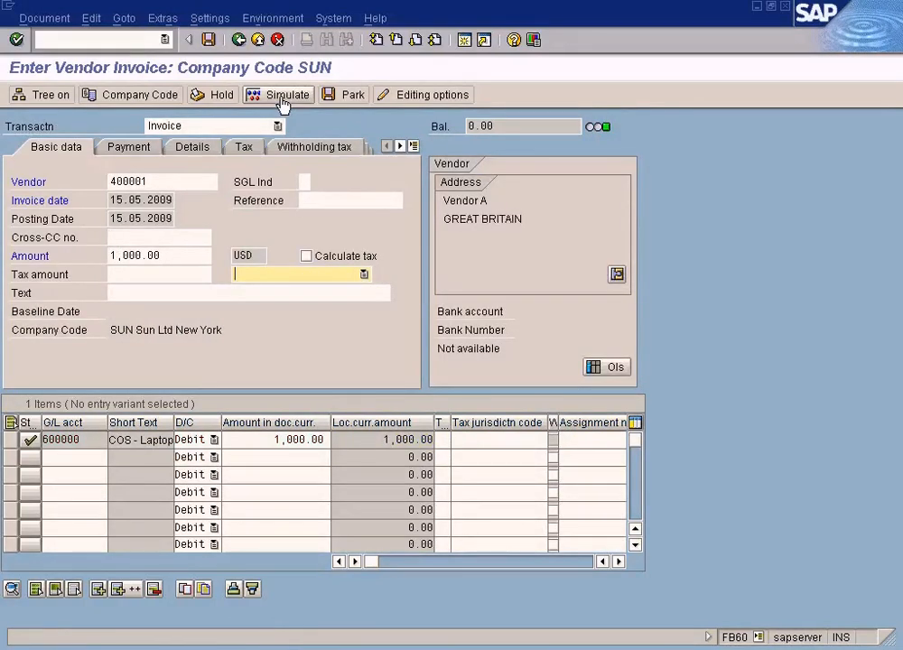
{"action": "left_click", "coordinate": [284, 103]}
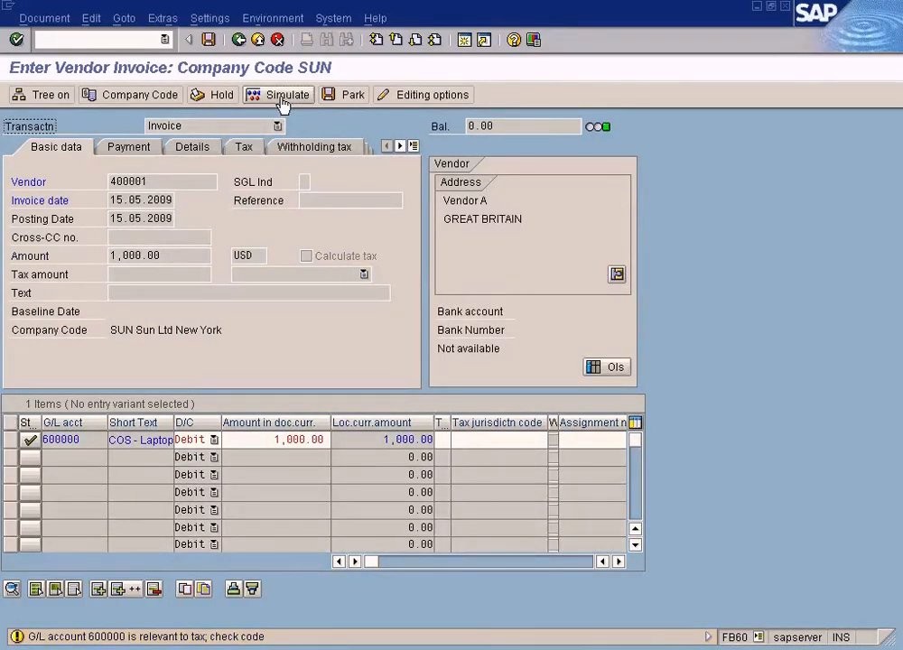
{"action": "key", "text": "Return"}
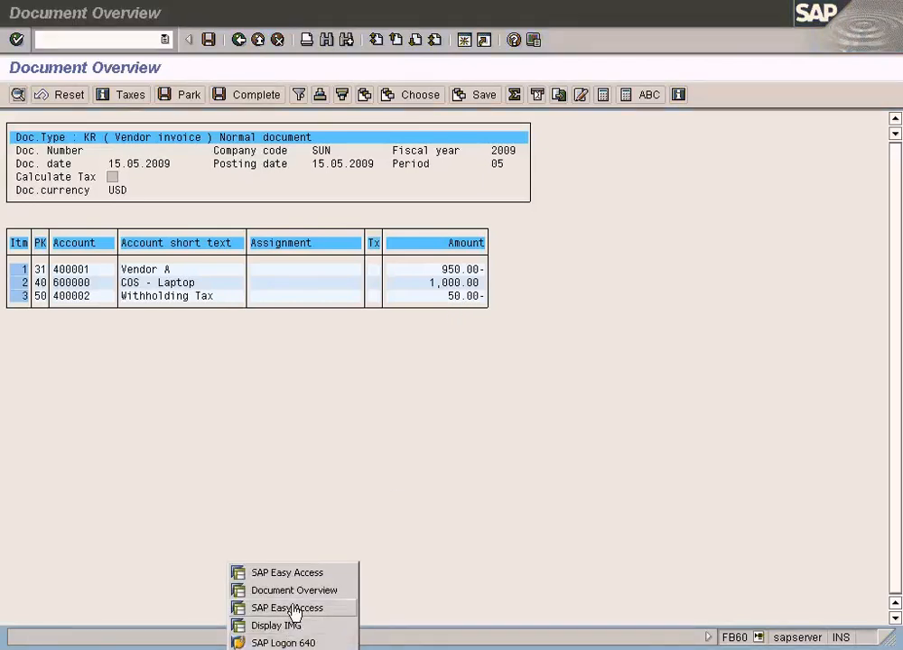
- Switch to the implementation guide session and review the withholding tax type assignment for company code SUN
{"action": "left_click", "coordinate": [293, 626]}
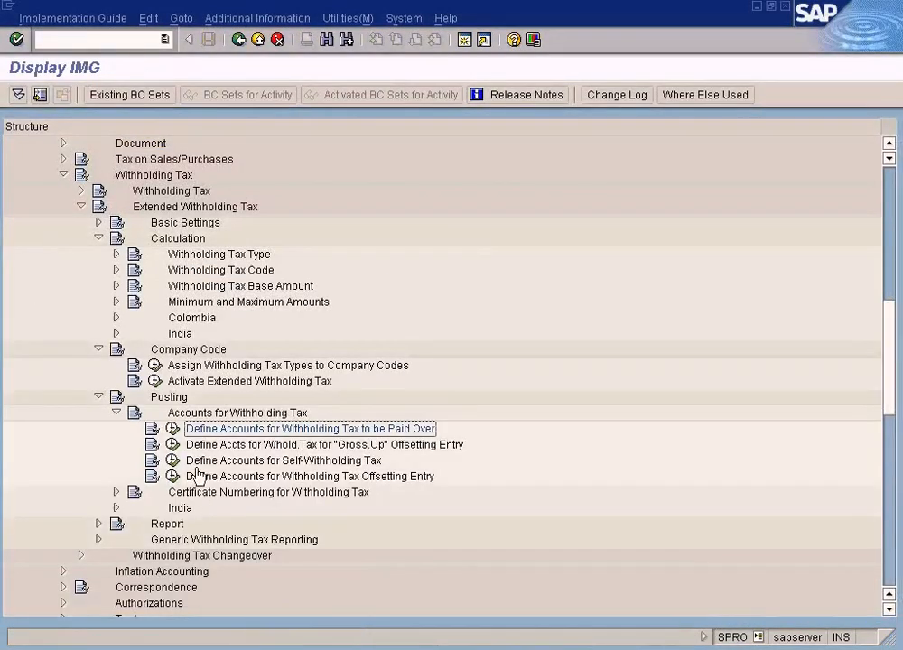
{"action": "left_click", "coordinate": [173, 431]}
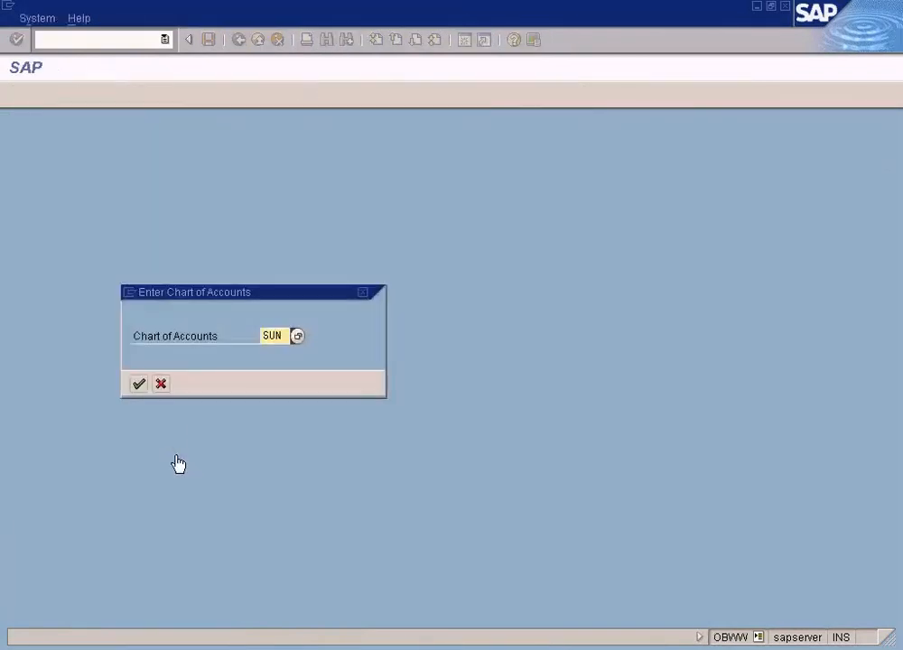
{"action": "left_click", "coordinate": [162, 385]}
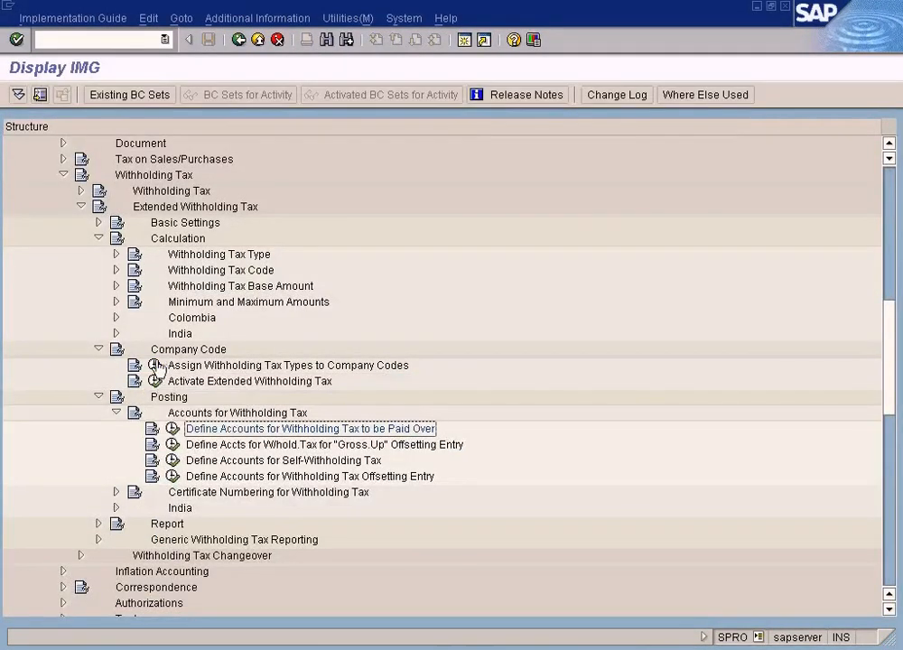
{"action": "left_click", "coordinate": [154, 366]}
{"action": "left_click", "coordinate": [157, 605]}
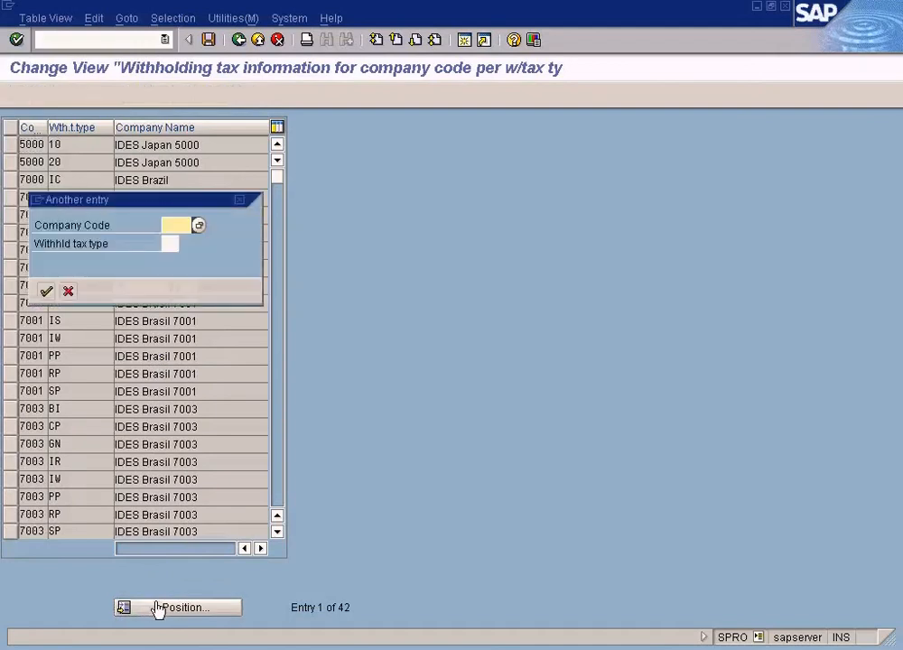
{"action": "key", "text": "Return"}
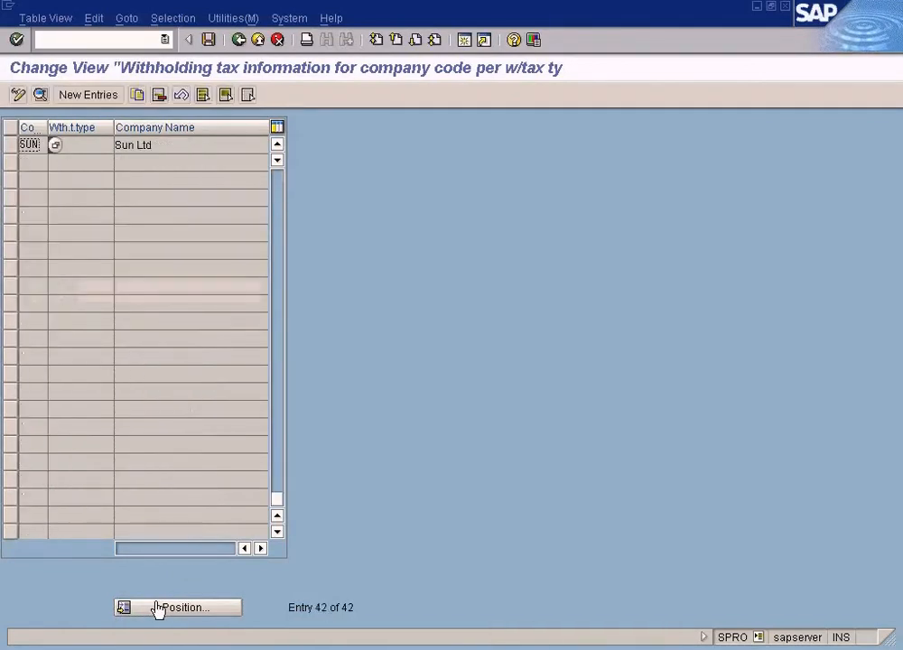
{"action": "double_click", "coordinate": [96, 148]}
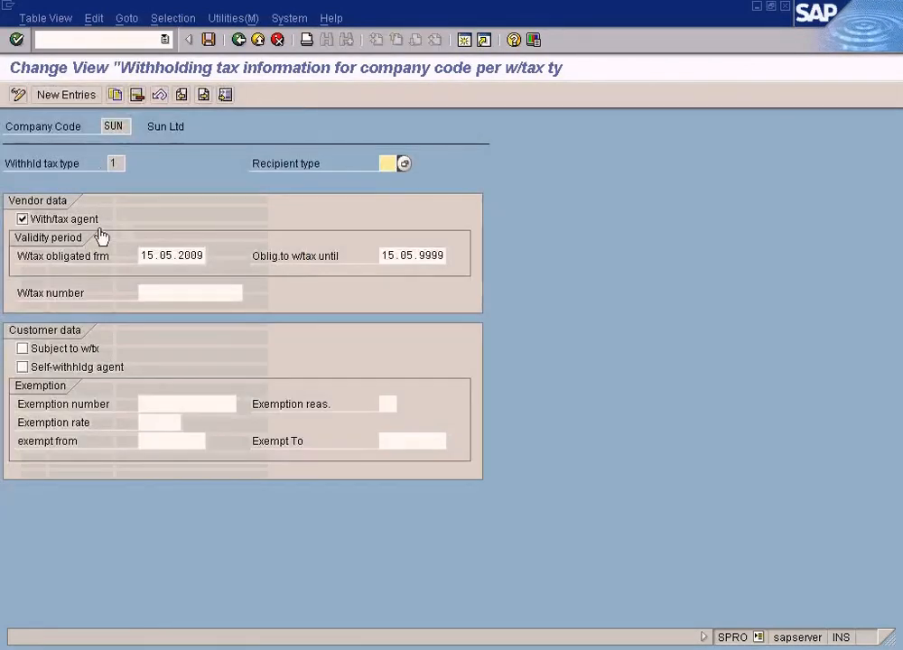
{"action": "left_click", "coordinate": [236, 41]}
{"action": "left_click", "coordinate": [236, 41]}
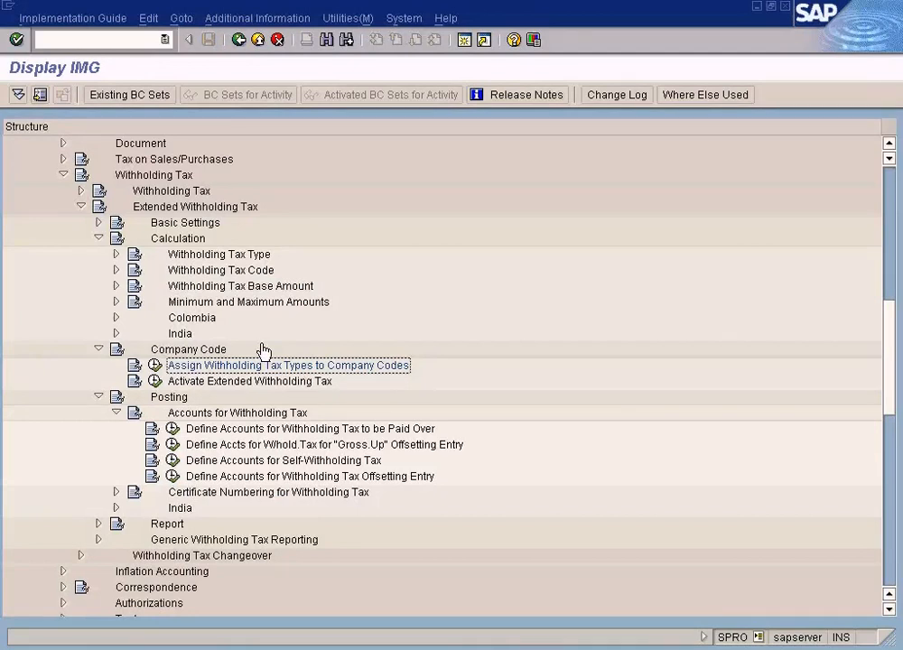
- Reopen the withholding tax type assignment of company code SUN, recheck its vendor data, and return to the implementation guide
{"action": "left_click", "coordinate": [155, 365]}
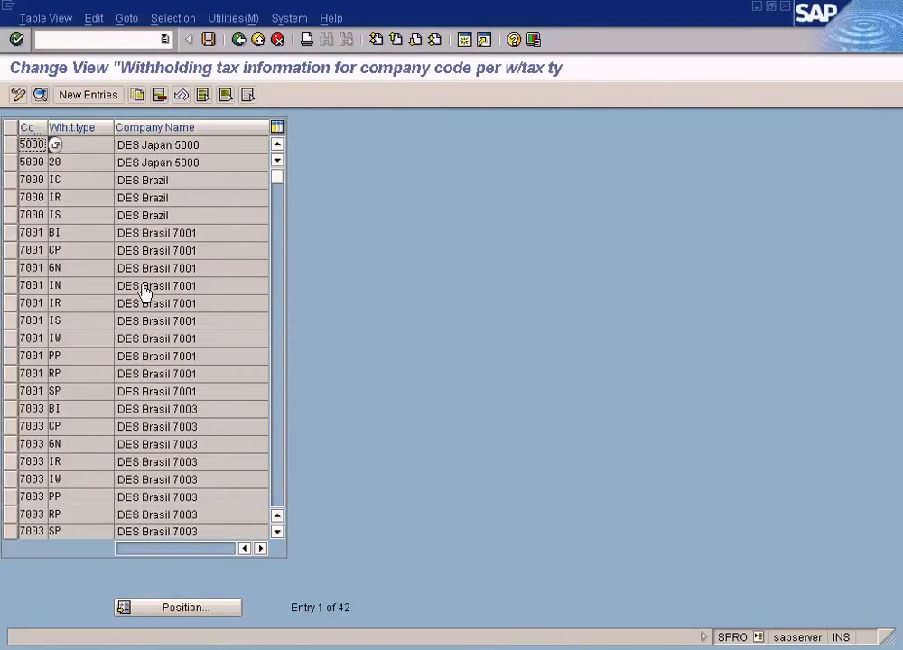
{"action": "left_click", "coordinate": [151, 606]}
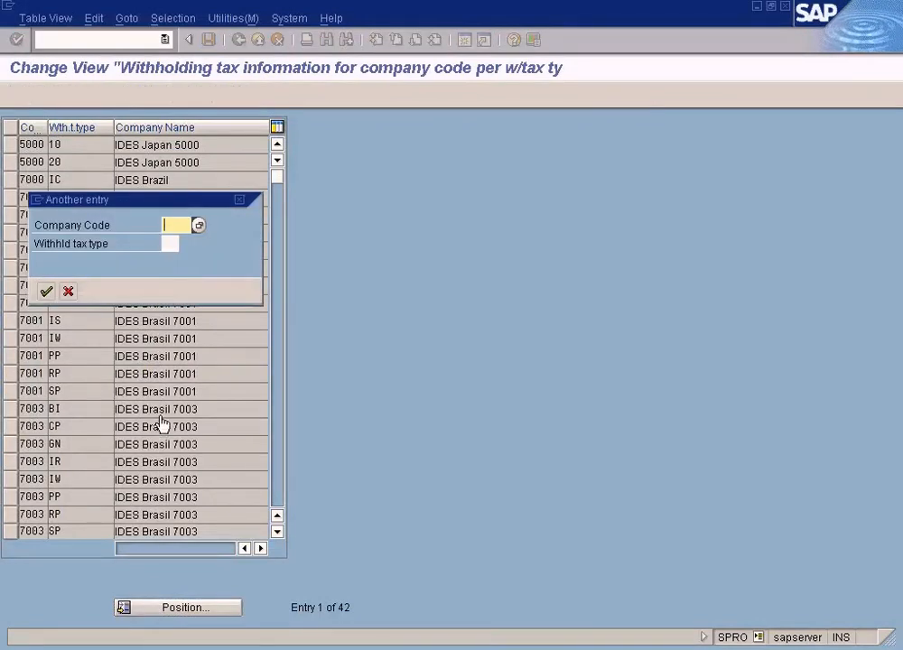
{"action": "key", "text": "Return"}
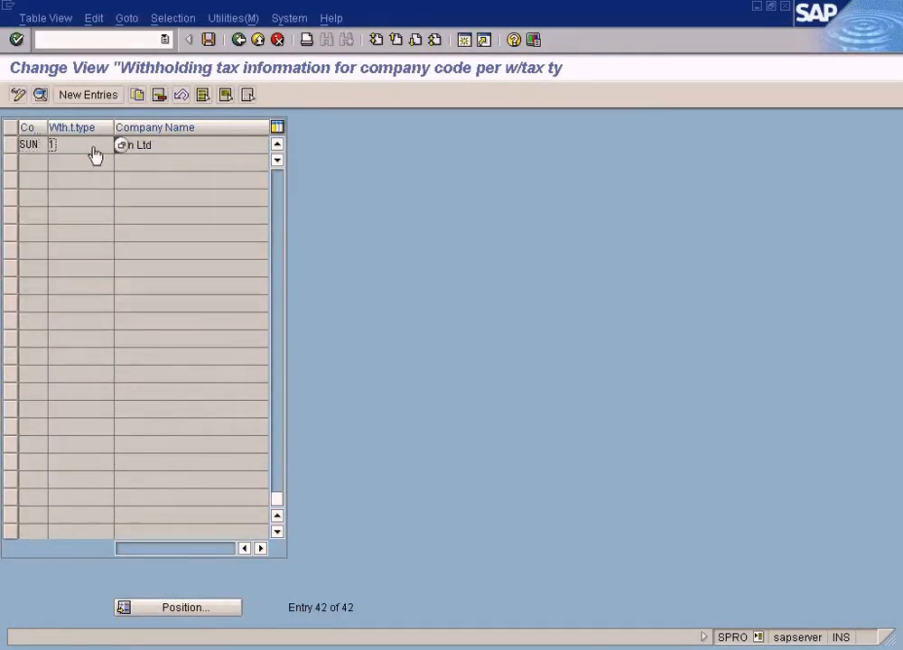
{"action": "double_click", "coordinate": [92, 148]}
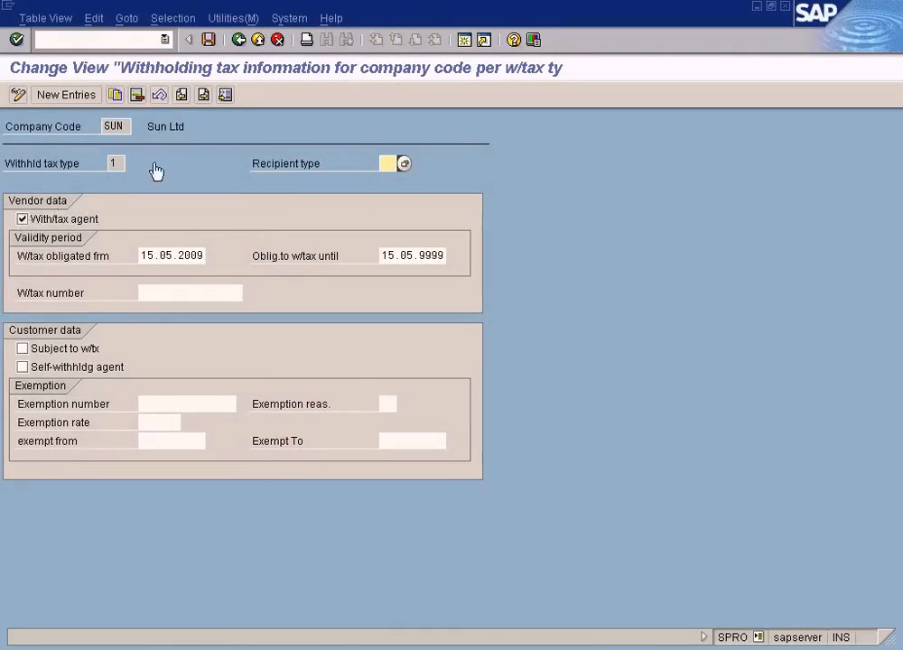
{"action": "left_click", "coordinate": [258, 41]}
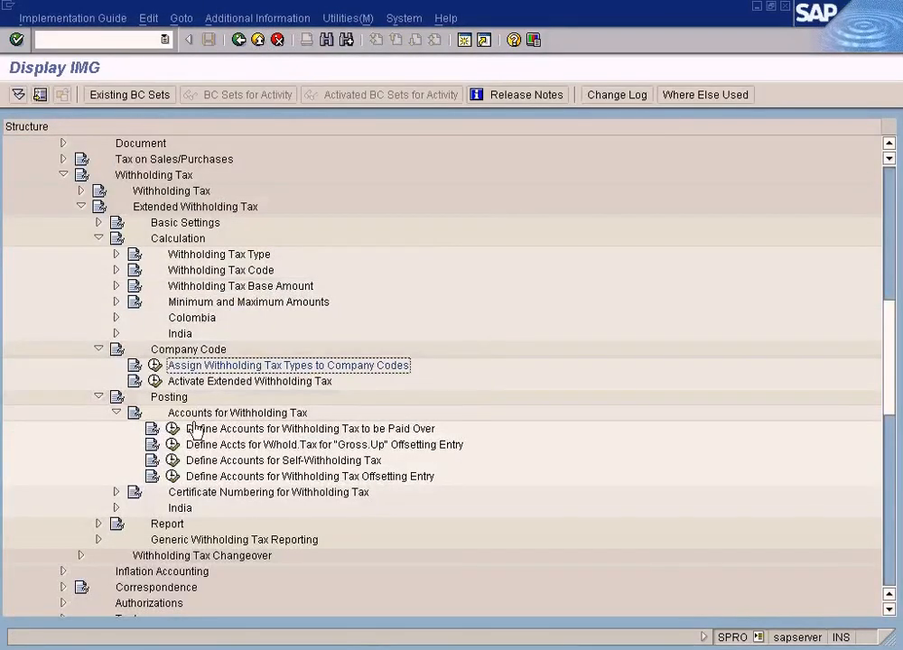
- Check the extended withholding tax activation for company code SUN and return to the simulated invoice's document overview
{"action": "left_click", "coordinate": [209, 381]}
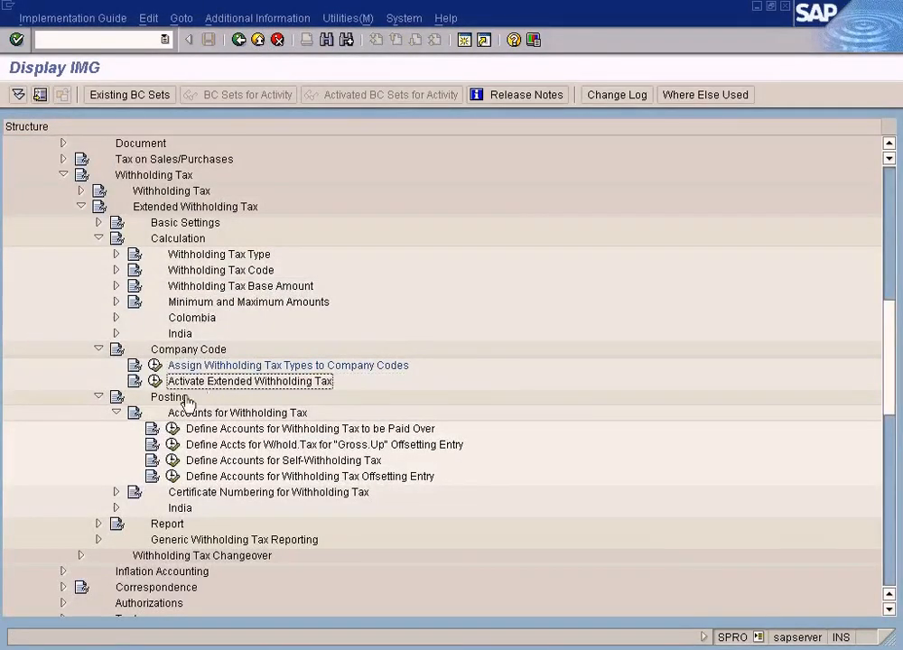
{"action": "left_click", "coordinate": [155, 381]}
{"action": "left_click", "coordinate": [164, 609]}
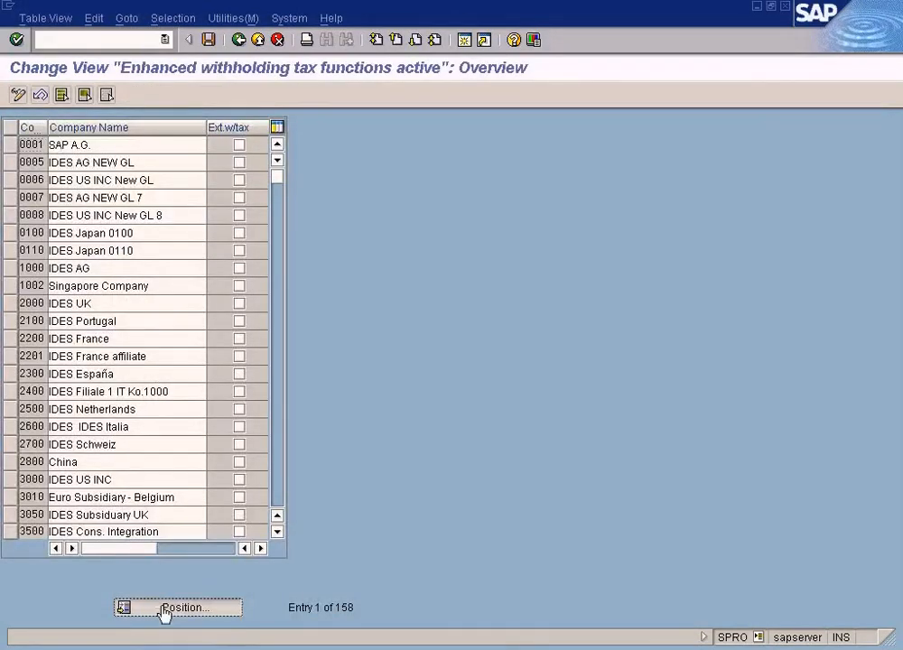
{"action": "type", "text": "sun"}
{"action": "key", "text": "Return"}
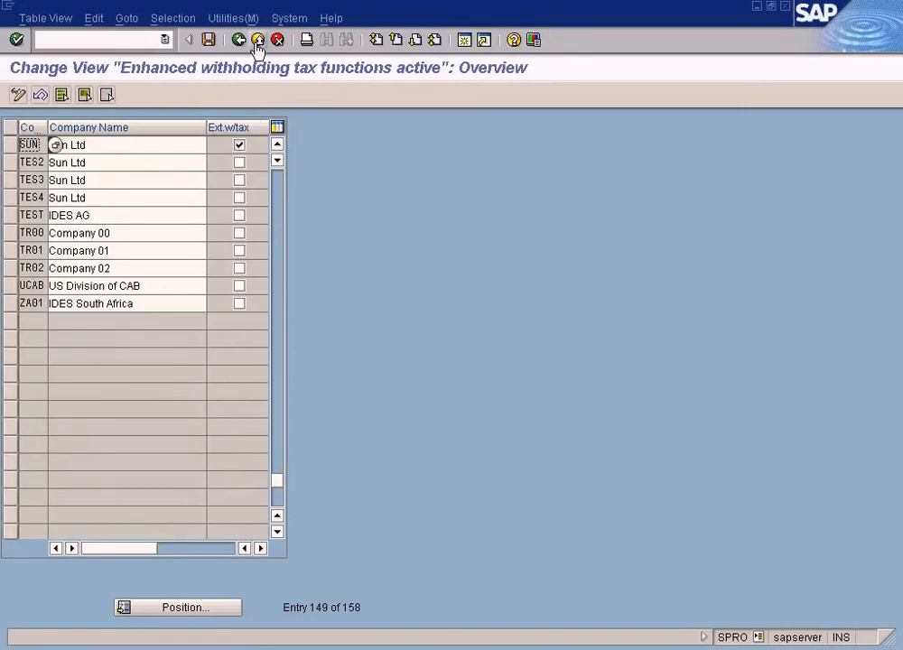
{"action": "left_click", "coordinate": [208, 39]}
{"action": "left_click", "coordinate": [82, 476]}
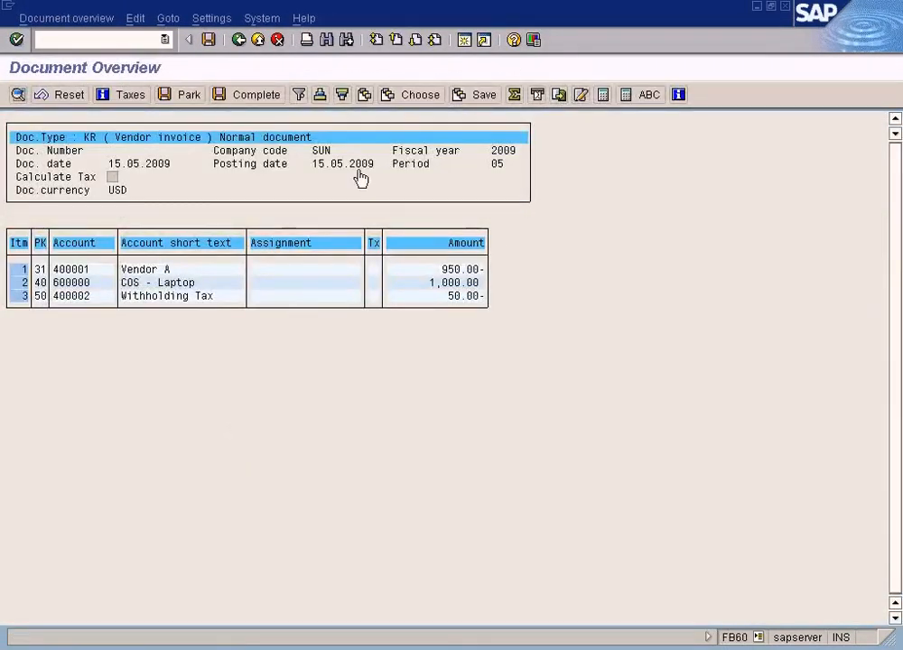
- Switch to a free session, open Vendor A's withholding tax data for company code SUN, clear Liable for type 1, code W1, and save
{"action": "left_click", "coordinate": [284, 646]}
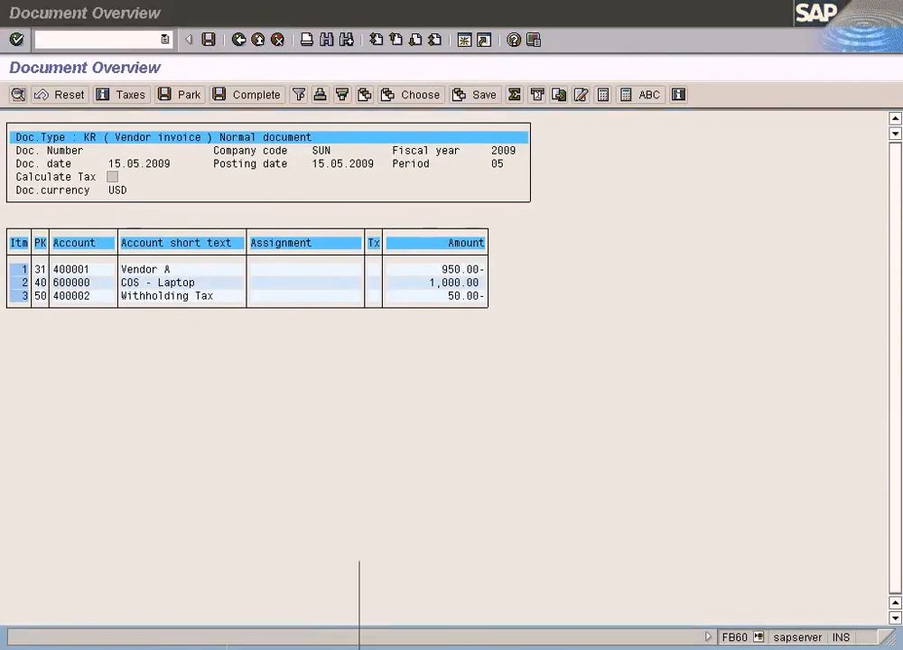
{"action": "left_click", "coordinate": [288, 609]}
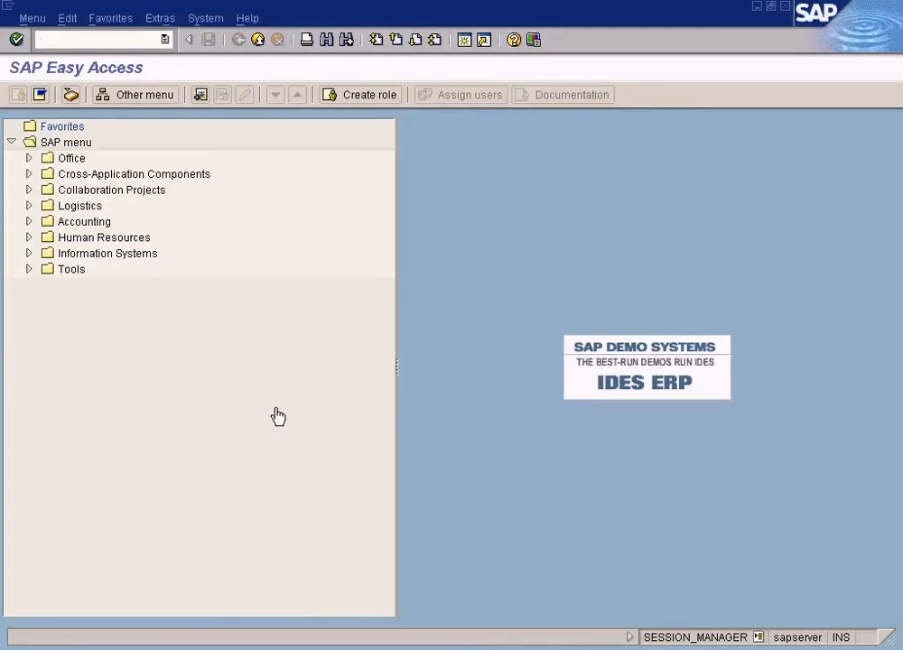
{"action": "key", "text": "Return"}
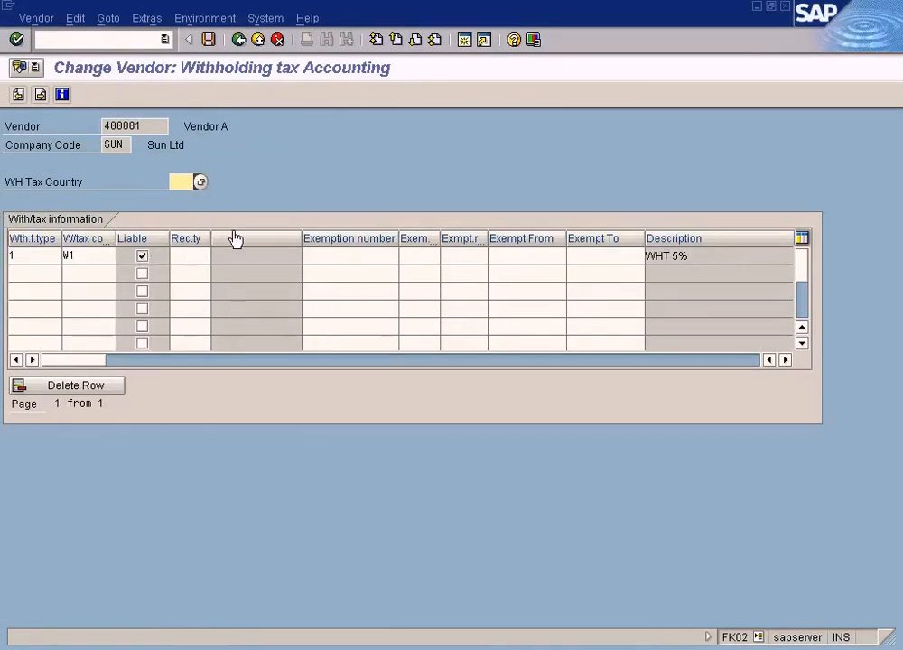
{"action": "left_click", "coordinate": [142, 259]}
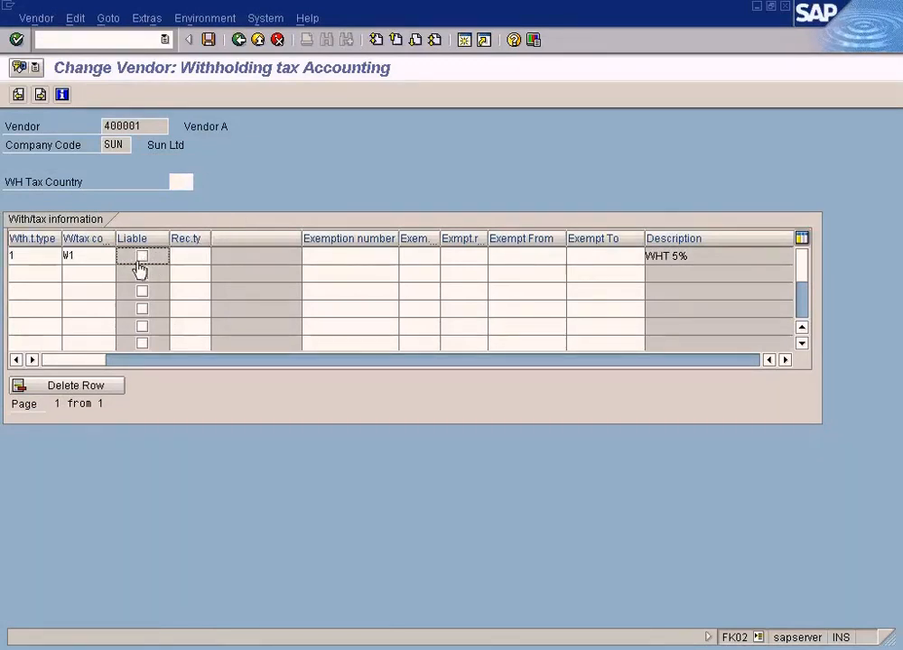
{"action": "left_click", "coordinate": [208, 41]}
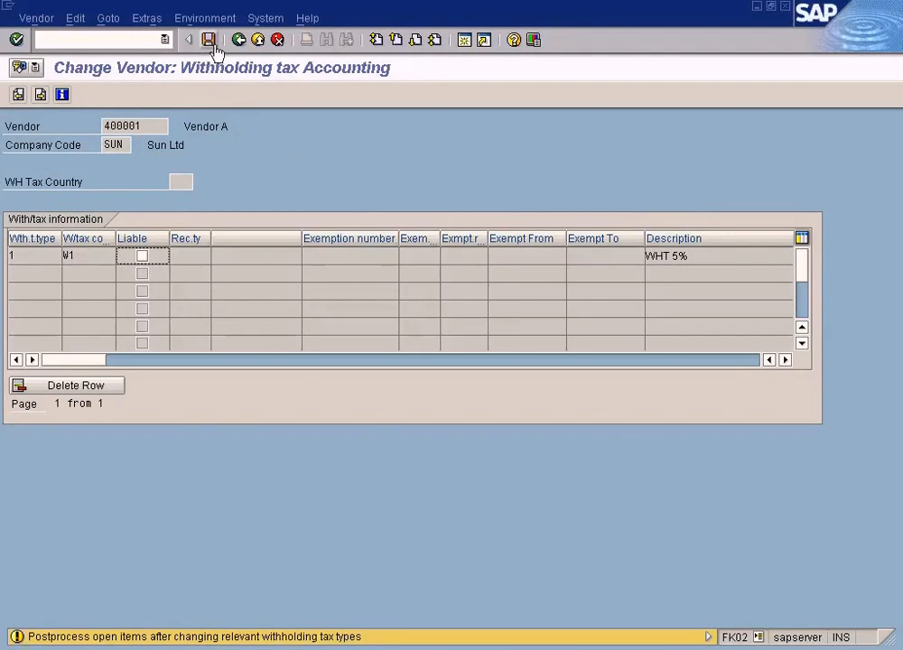
{"action": "left_click", "coordinate": [237, 43]}
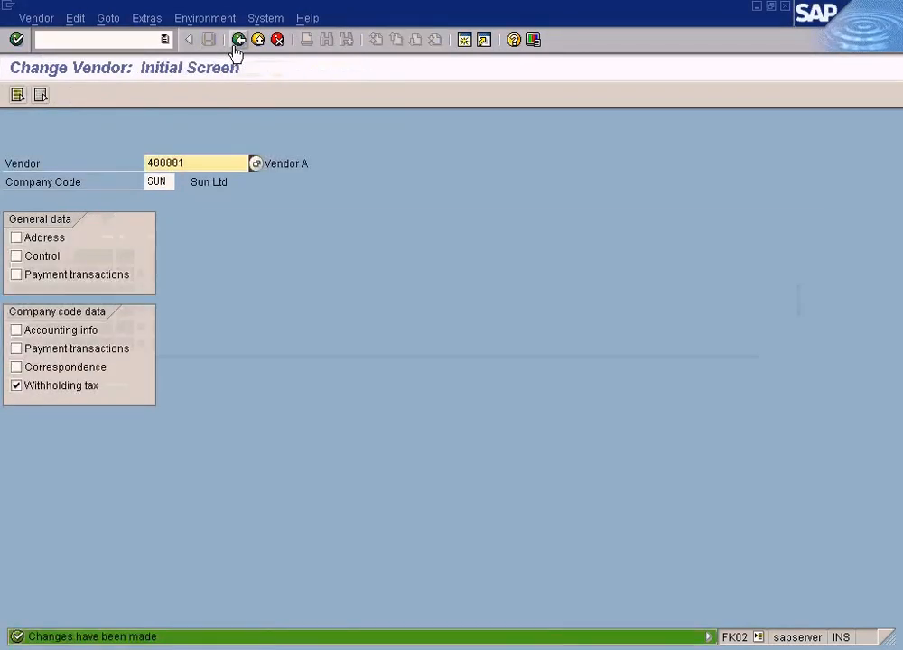
- Return to the simulated invoice, exit it without saving, and start a new vendor invoice for company code SUN
{"action": "key", "text": "alt+Tab"}
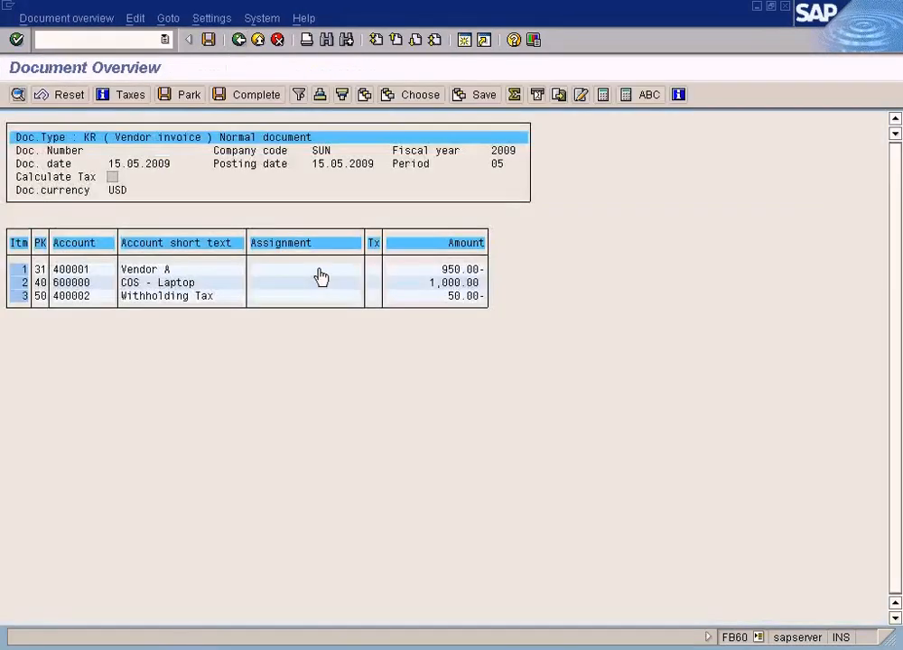
{"action": "left_click", "coordinate": [260, 41]}
{"action": "left_click", "coordinate": [84, 388]}
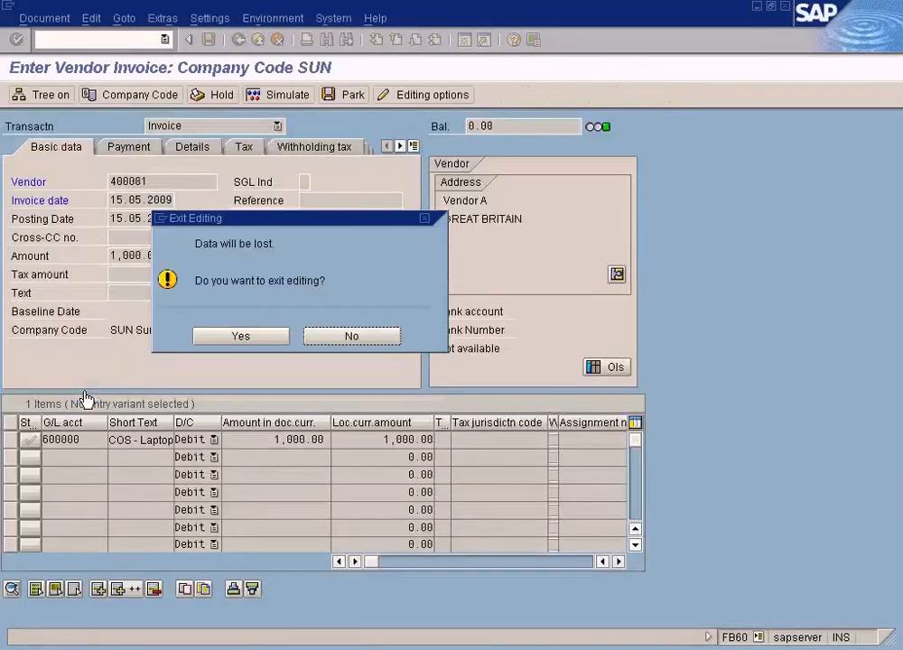
{"action": "left_click", "coordinate": [222, 338]}
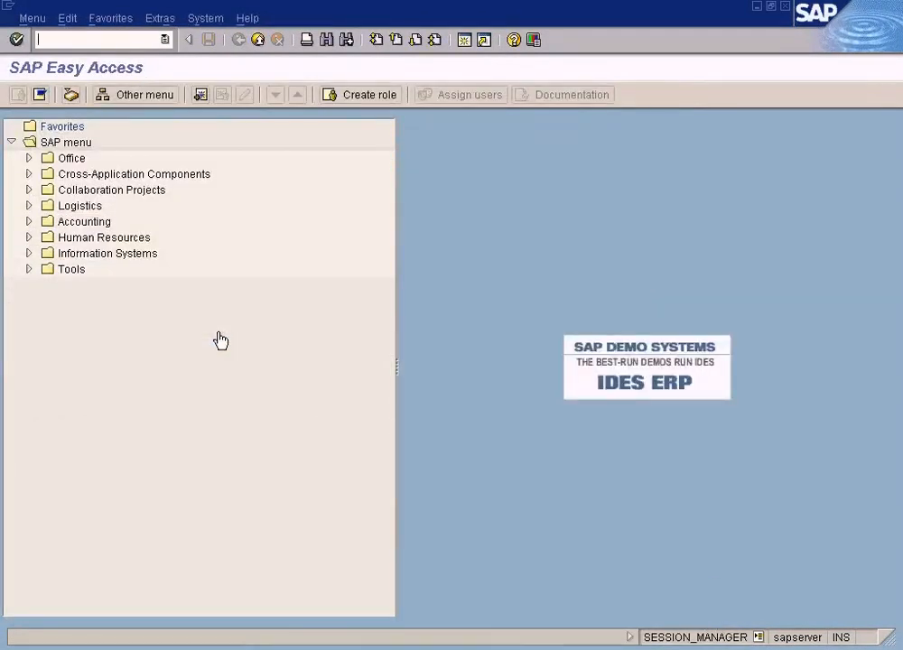
{"action": "key", "text": "Return"}
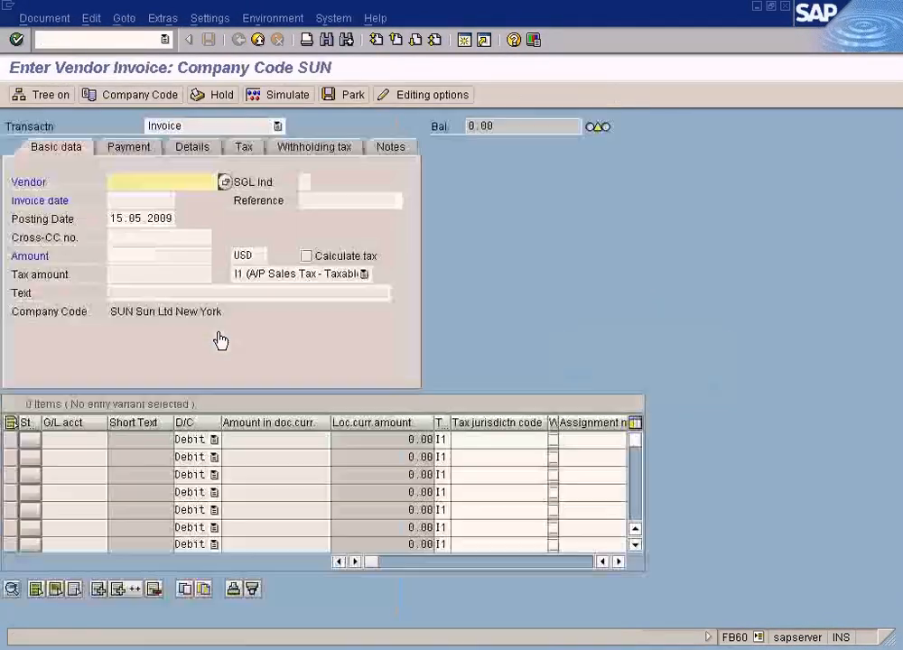
- Fill in the invoice's basic data with Vendor A, invoice date 15.05.2009 and amount 1000 USD
{"action": "left_click", "coordinate": [224, 184]}
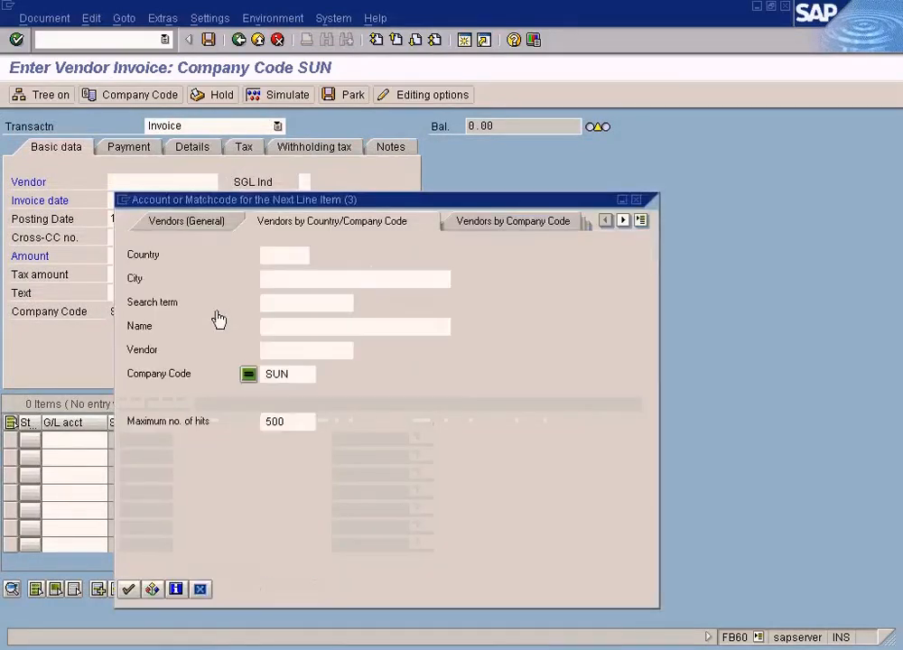
{"action": "left_click", "coordinate": [129, 589]}
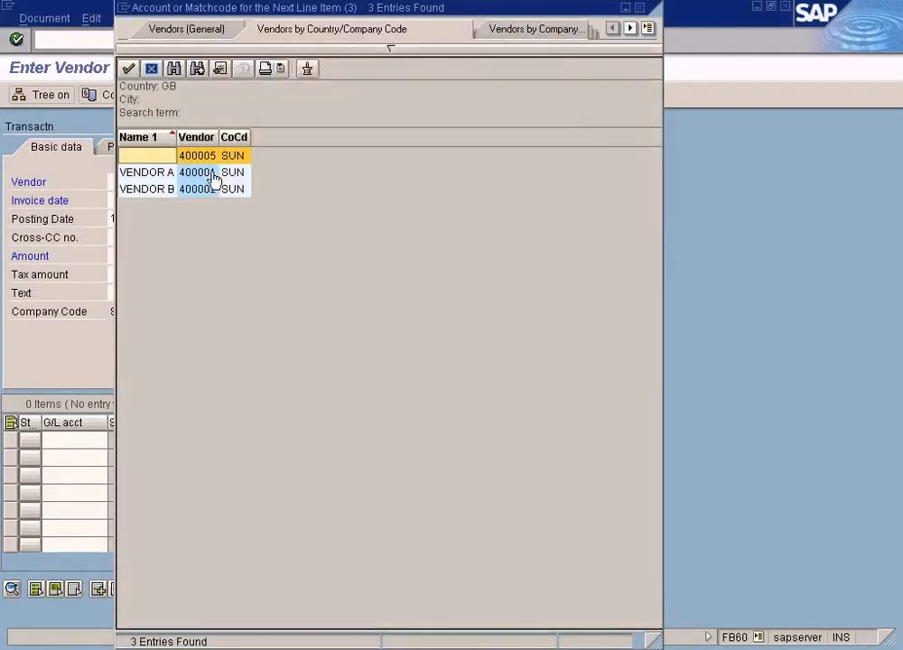
{"action": "double_click", "coordinate": [214, 173]}
{"action": "left_click", "coordinate": [136, 203]}
{"action": "key", "text": "F4"}
{"action": "key", "text": "Return"}
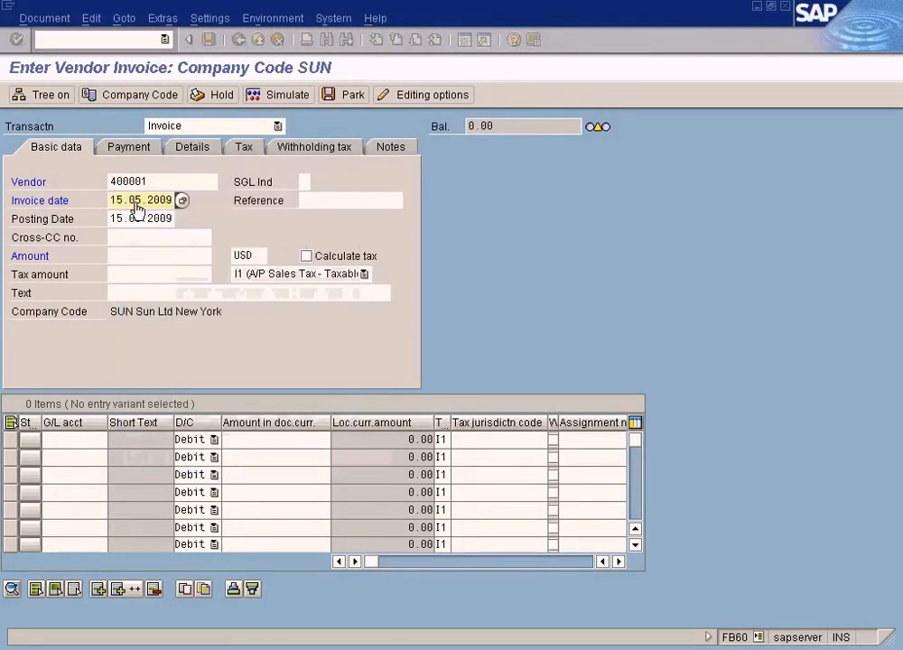
{"action": "left_click", "coordinate": [135, 257]}
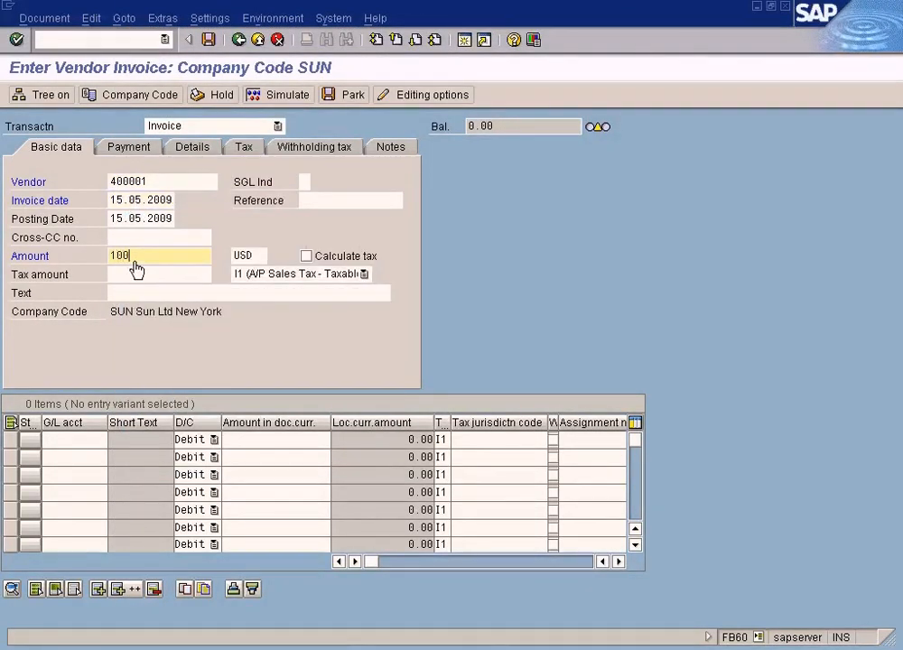
{"action": "type", "text": "1000"}
- Add a debit line of 1000 to G/L account COS - Laptop and set the invoice's header tax code to blank
{"action": "left_click", "coordinate": [91, 442]}
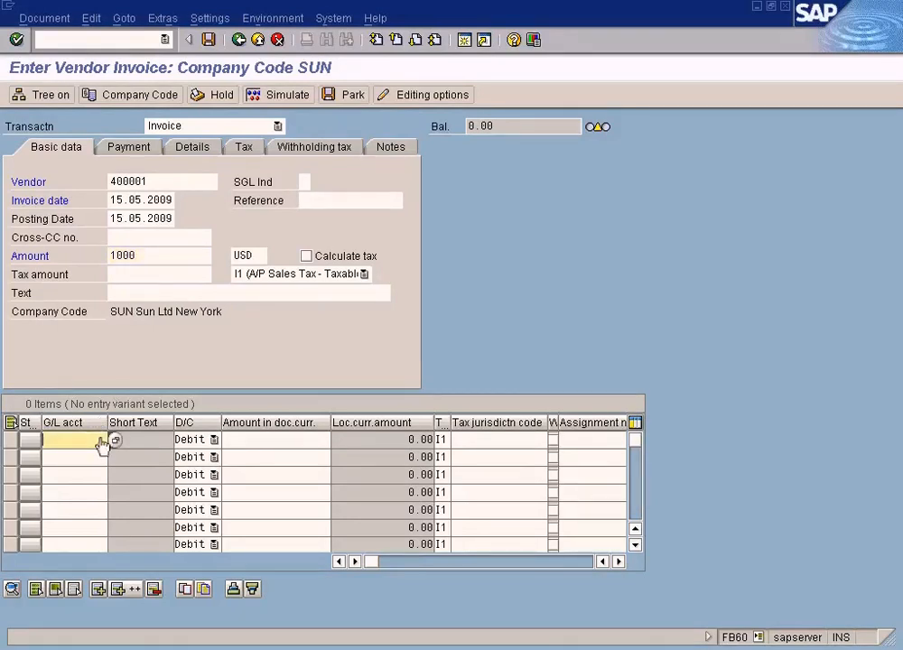
{"action": "left_click", "coordinate": [114, 444]}
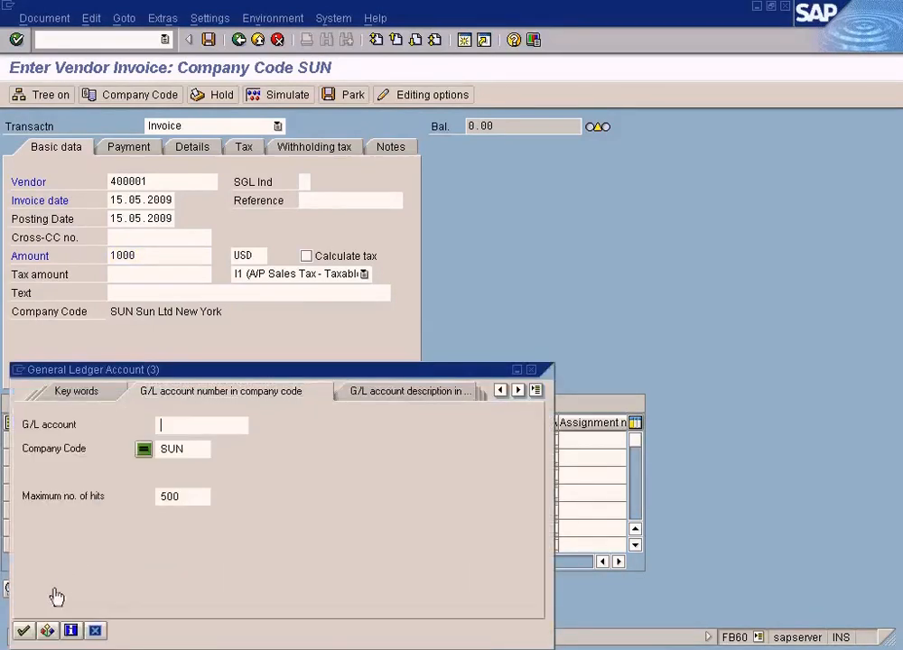
{"action": "left_click", "coordinate": [23, 630]}
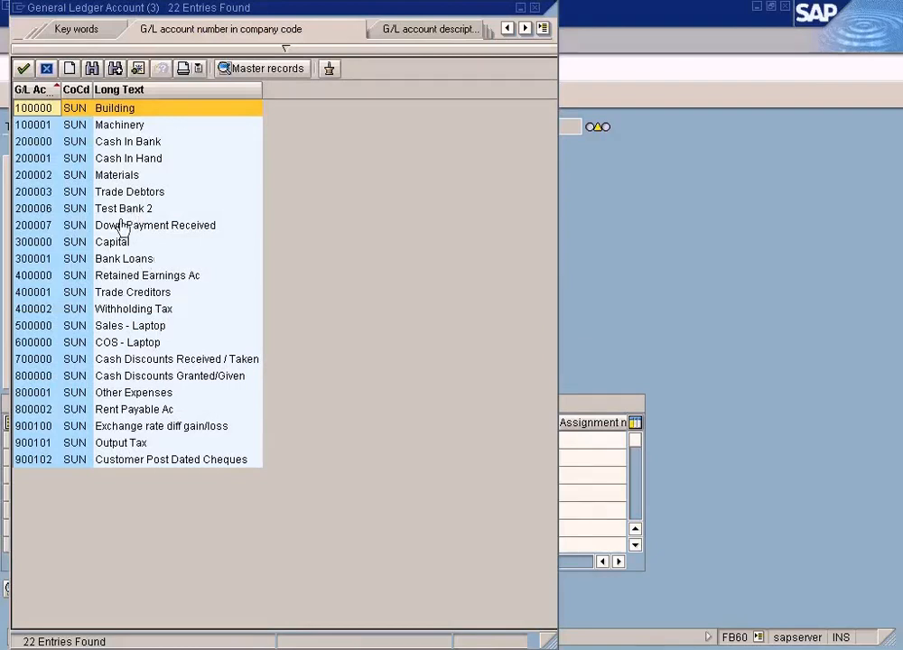
{"action": "double_click", "coordinate": [110, 350]}
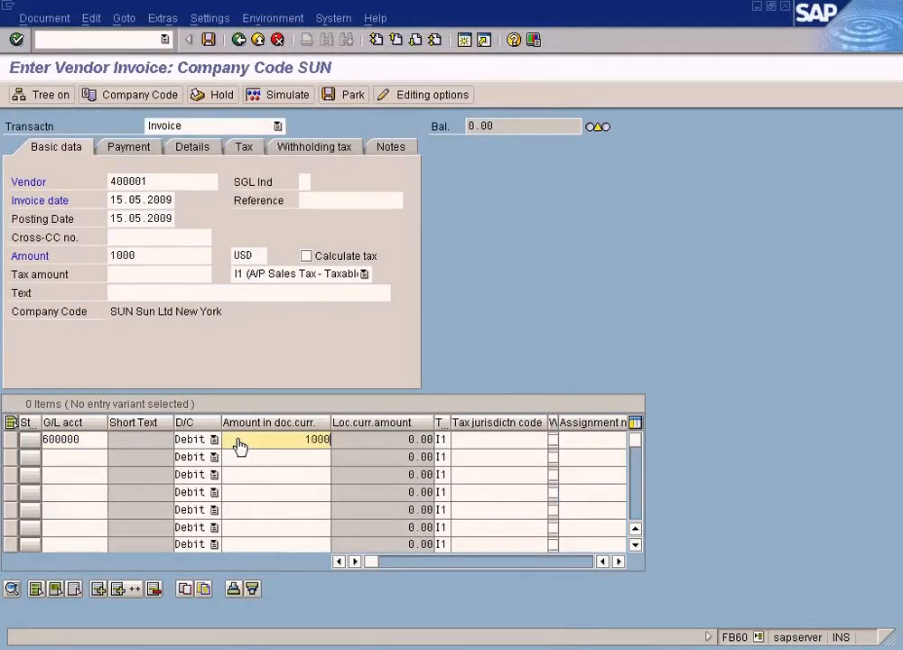
{"action": "left_click", "coordinate": [298, 286]}
{"action": "left_click", "coordinate": [278, 352]}
{"action": "key", "text": "Return"}
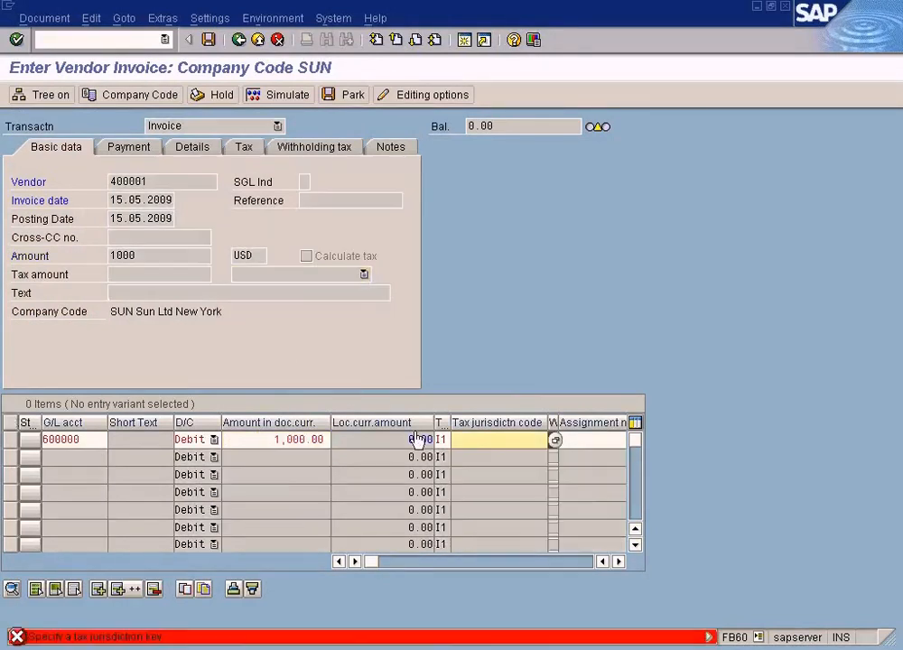
- Clear the tax code on the COS - Laptop line and simulate the invoice to check its postings
{"action": "left_click", "coordinate": [442, 440]}
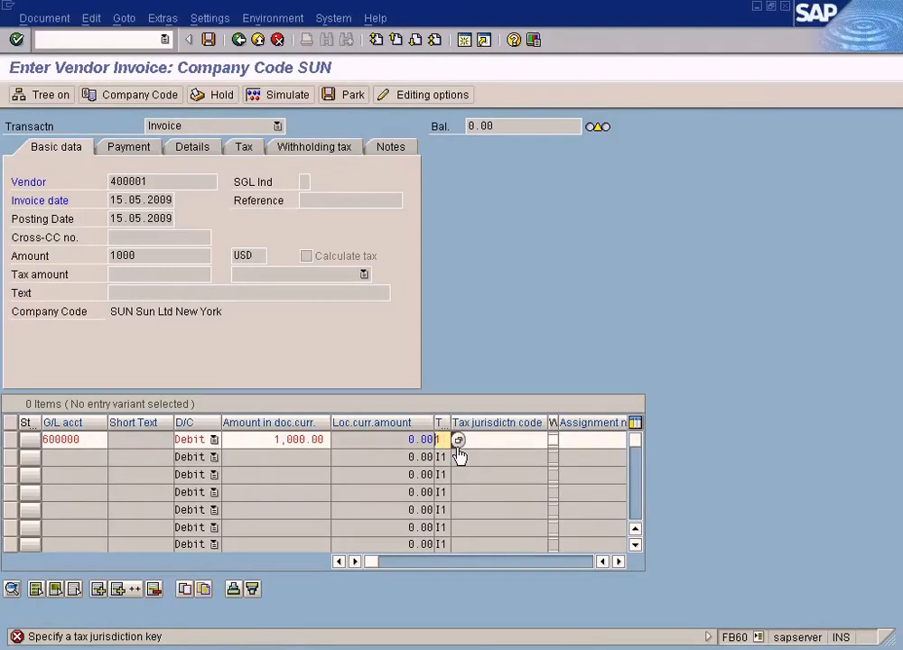
{"action": "left_click", "coordinate": [283, 97]}
{"action": "left_click", "coordinate": [283, 96]}
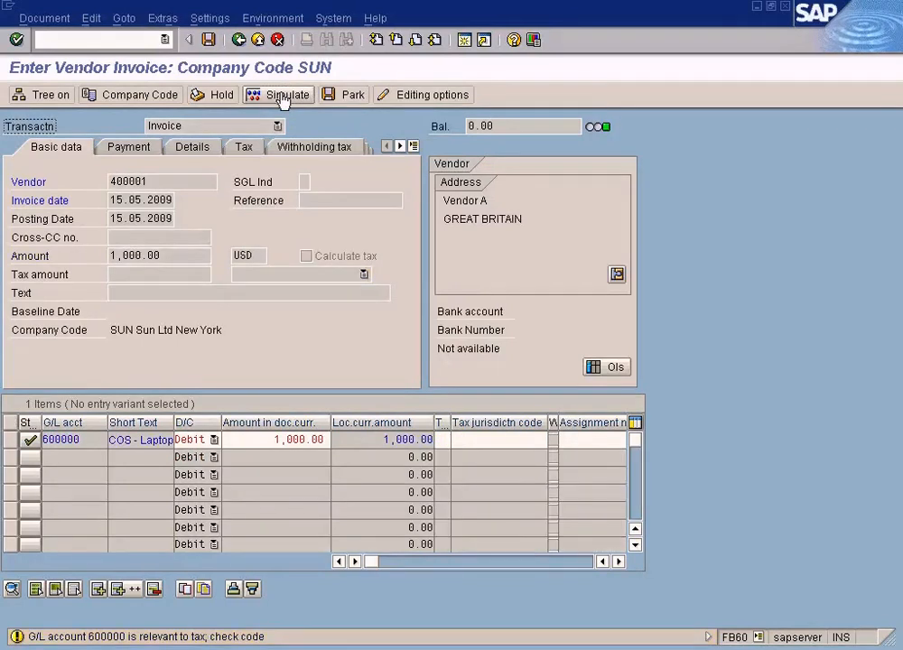
{"action": "left_click", "coordinate": [283, 97]}
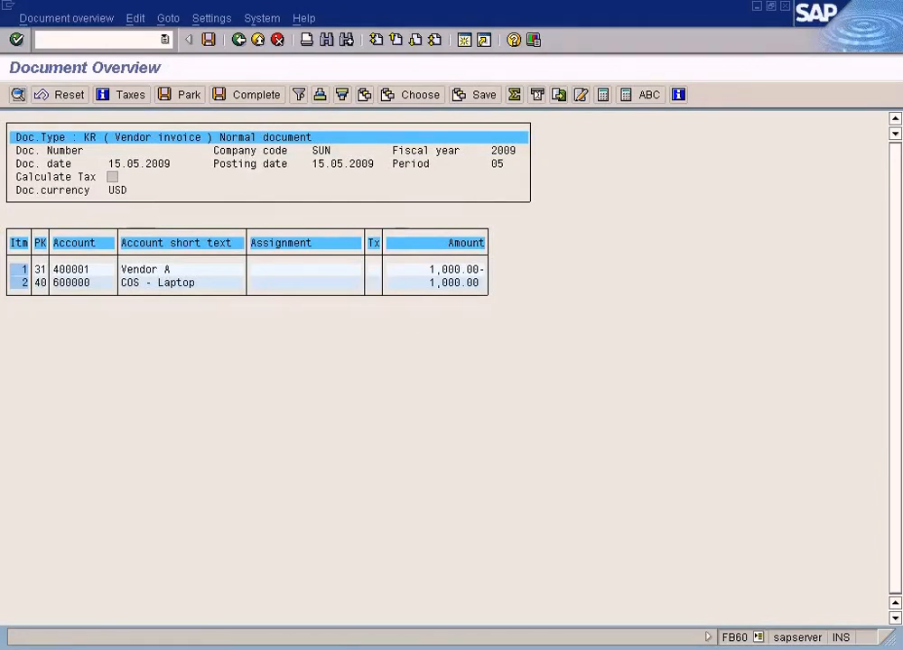
- Switch to a free session, open Vendor A's withholding tax data for company code SUN, mark type 1, code W1 as Liable, save, and exit
{"action": "left_click", "coordinate": [271, 648]}
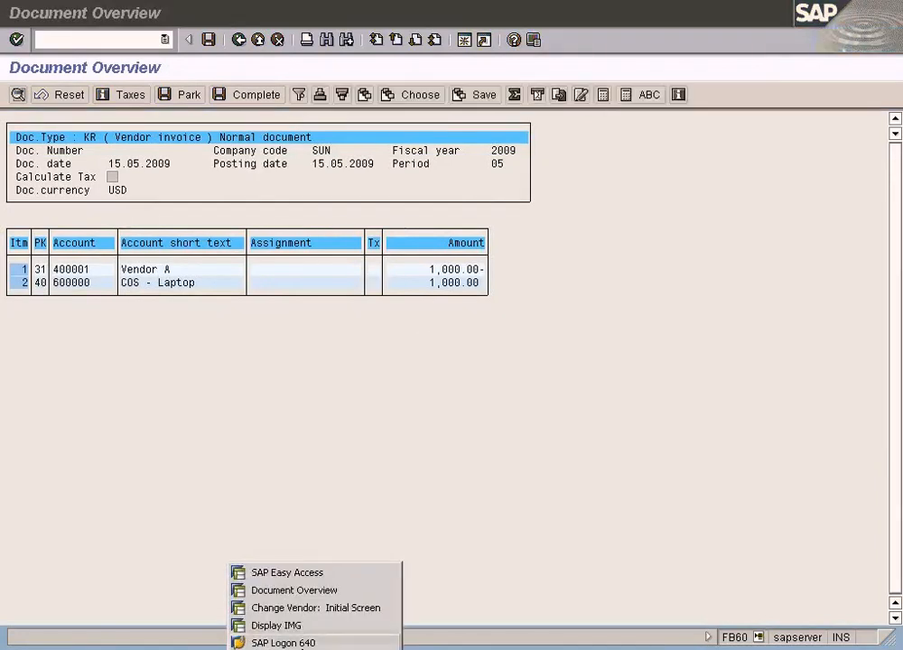
{"action": "left_click", "coordinate": [316, 575]}
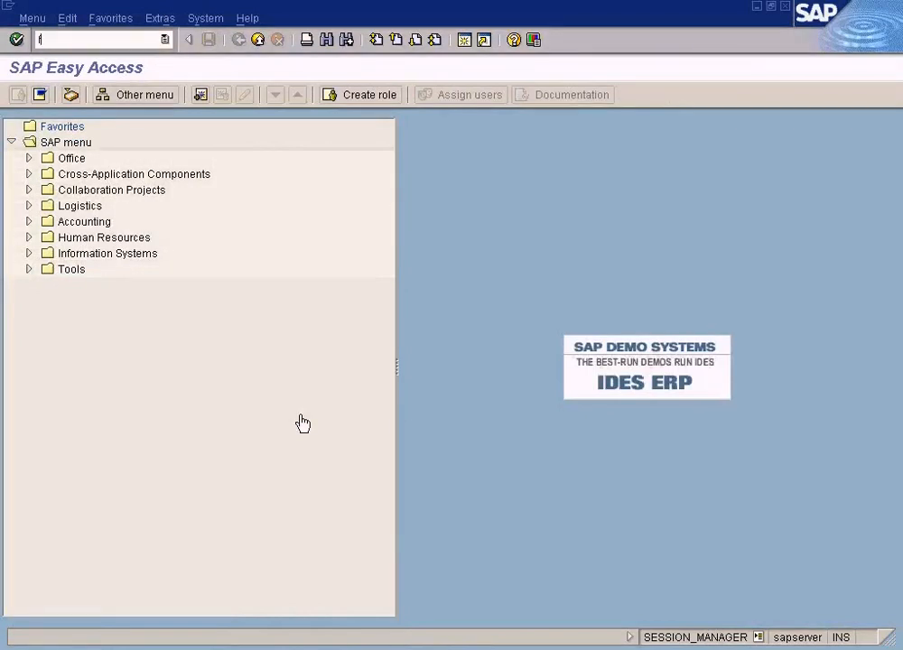
{"action": "key", "text": "Return"}
{"action": "key", "text": "Return"}
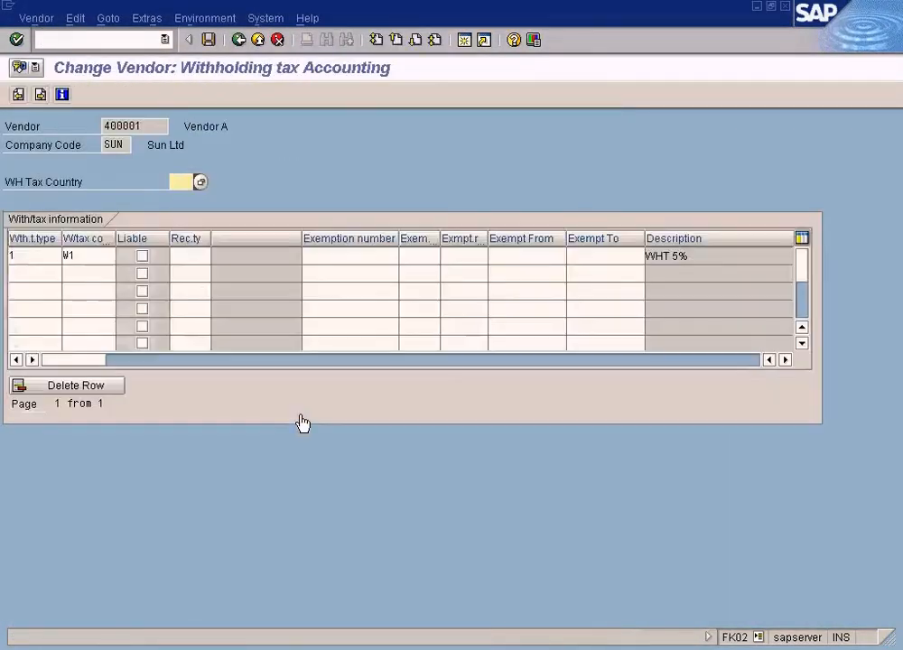
{"action": "left_click", "coordinate": [141, 257]}
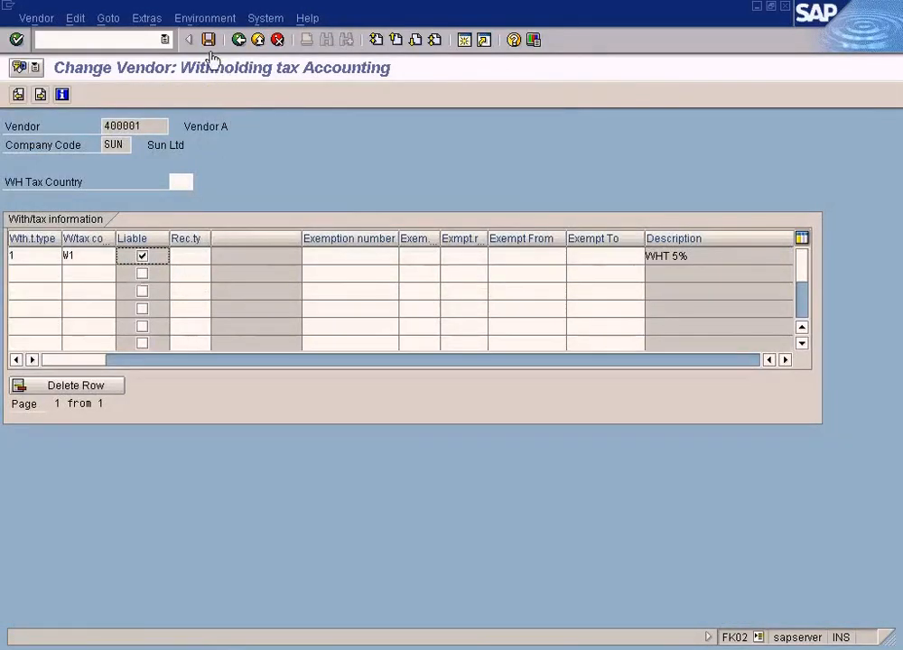
{"action": "left_click", "coordinate": [208, 40]}
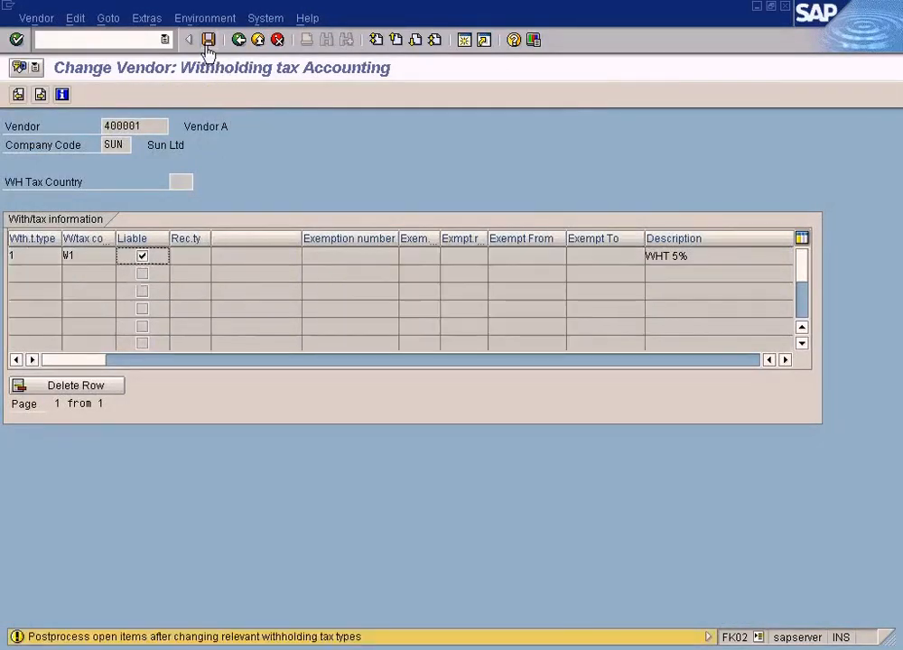
{"action": "left_click", "coordinate": [258, 41]}
{"action": "left_click", "coordinate": [258, 41]}
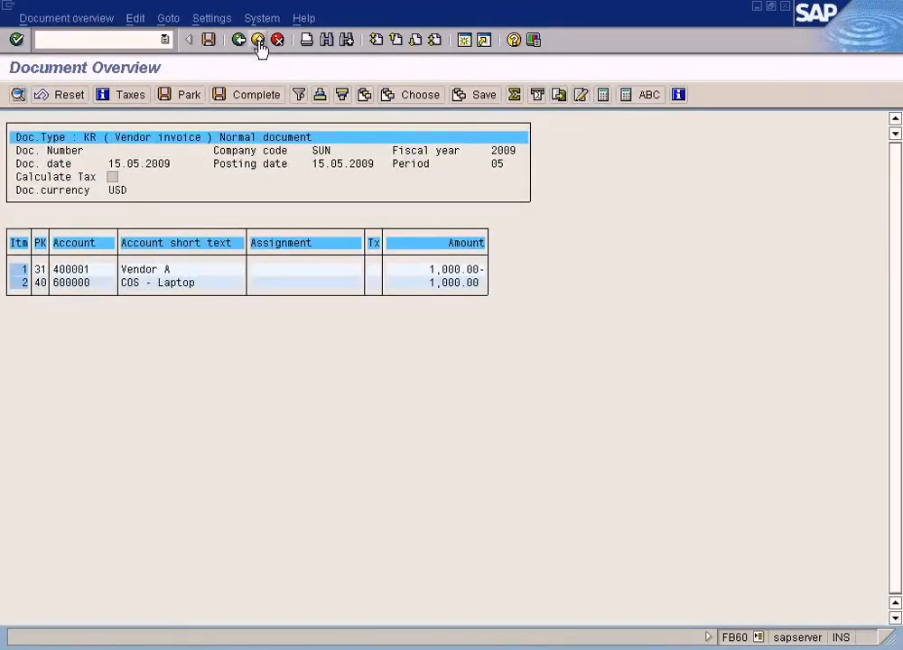
- Exit the simulated invoice without saving and start a new vendor invoice with transaction fb60
{"action": "left_click", "coordinate": [258, 42]}
{"action": "left_click", "coordinate": [84, 388]}
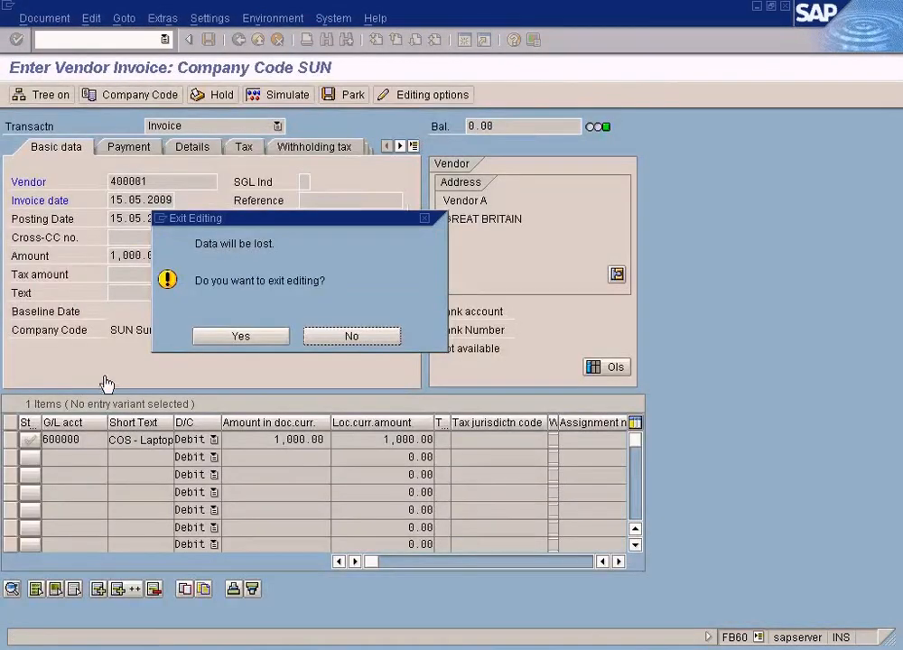
{"action": "left_click", "coordinate": [239, 339]}
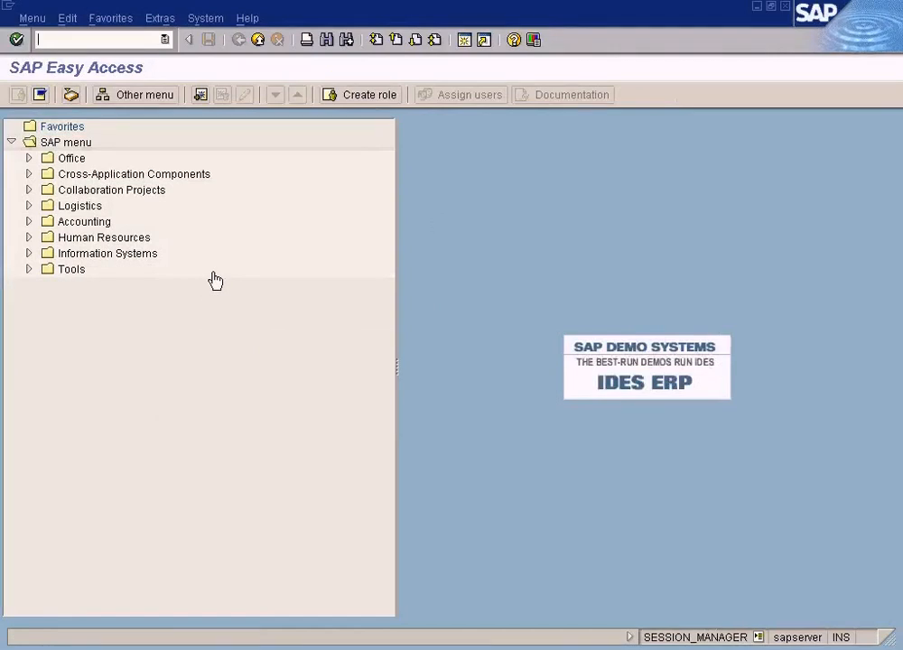
{"action": "type", "text": "fb60"}
{"action": "key", "text": "Return"}
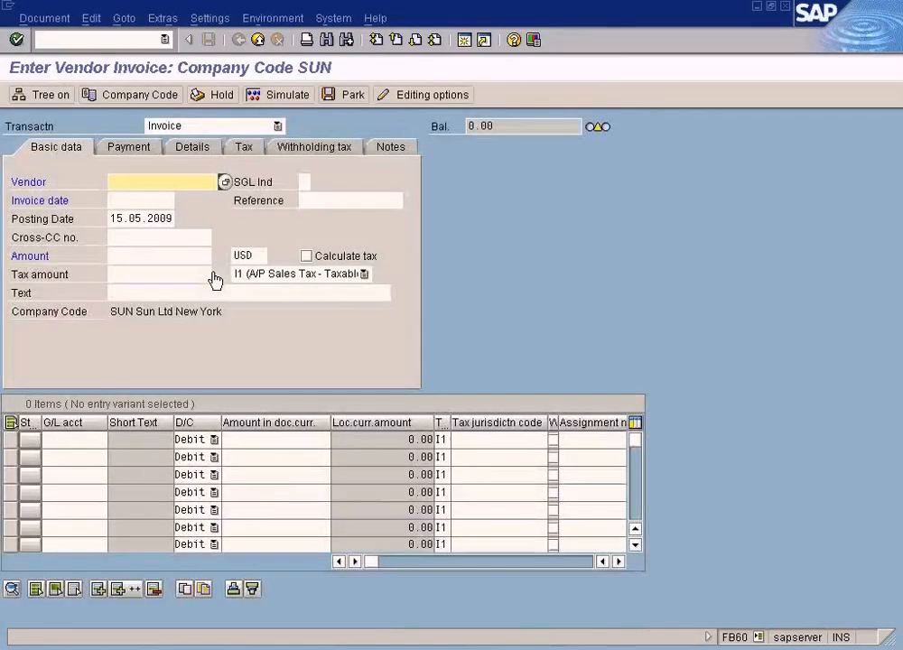
- Enter Vendor A, invoice date 15.05.2009 and amount 1000 USD in the new invoice, with a blank tax code
{"action": "left_click", "coordinate": [224, 182]}
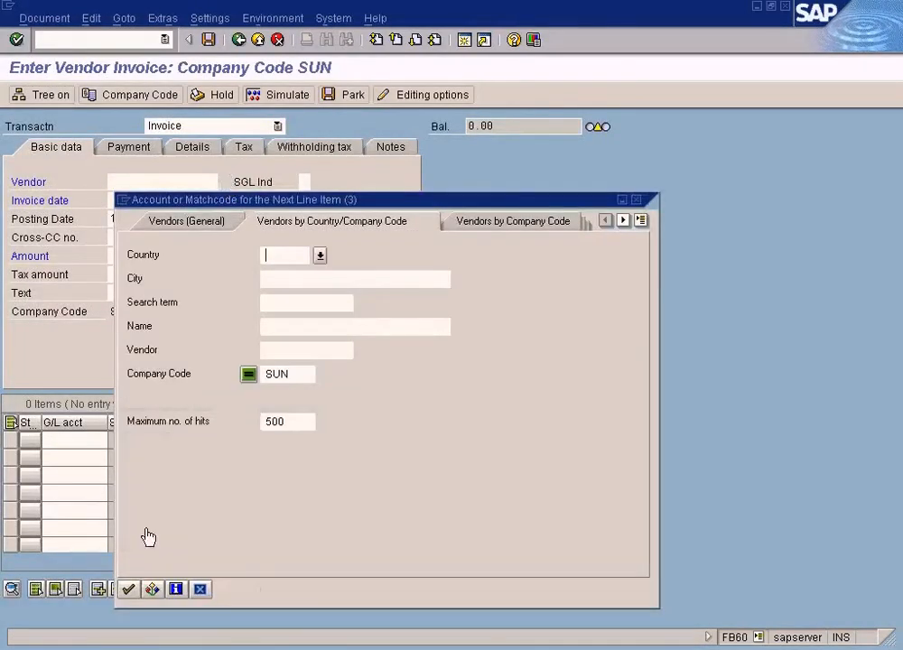
{"action": "left_click", "coordinate": [130, 589]}
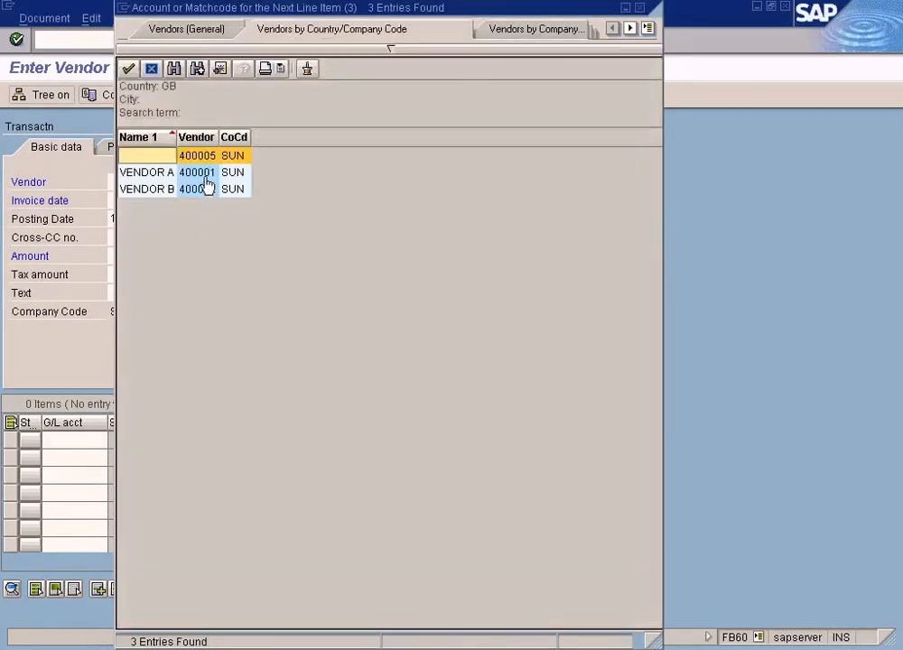
{"action": "double_click", "coordinate": [205, 175]}
{"action": "left_click", "coordinate": [137, 201]}
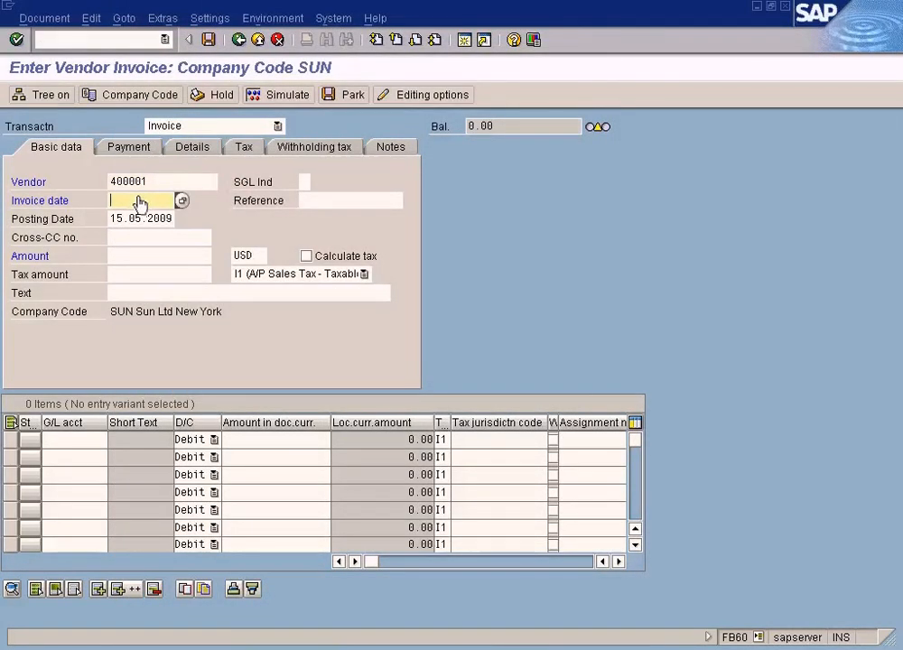
{"action": "key", "text": "F4"}
{"action": "key", "text": "Return"}
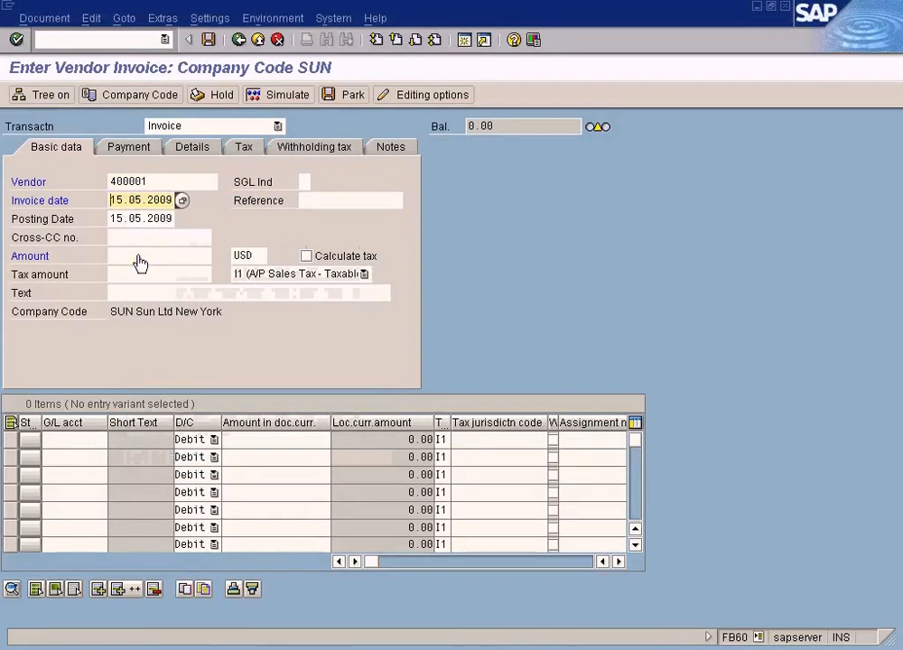
{"action": "left_click", "coordinate": [138, 259]}
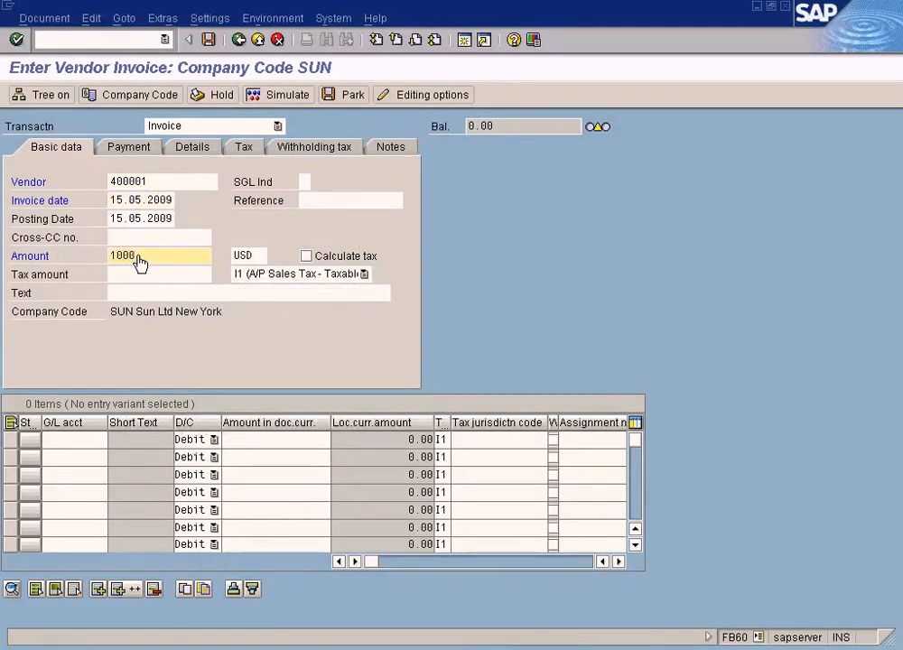
{"action": "left_click", "coordinate": [271, 275]}
{"action": "left_click", "coordinate": [267, 364]}
{"action": "key", "text": "Return"}
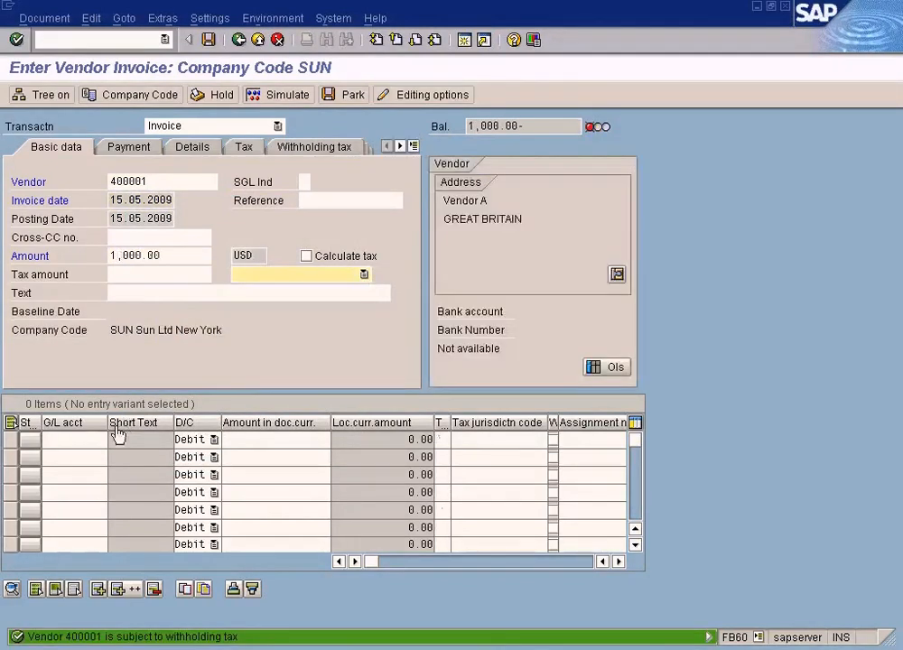
- Add a debit line item to G/L account COS - Laptop with an amount of 1000
{"action": "left_click", "coordinate": [92, 444]}
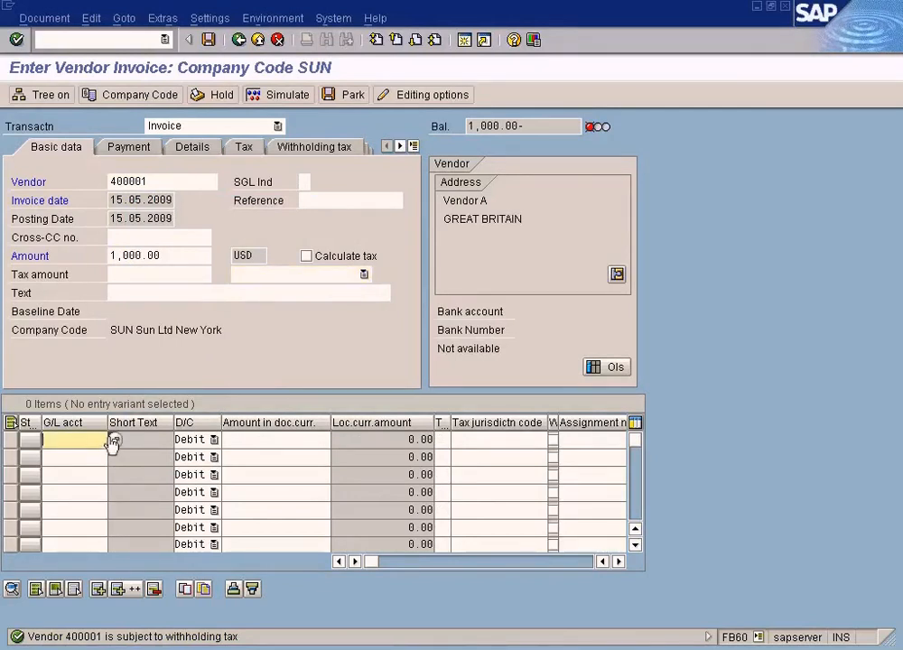
{"action": "key", "text": "F4"}
{"action": "left_click", "coordinate": [24, 630]}
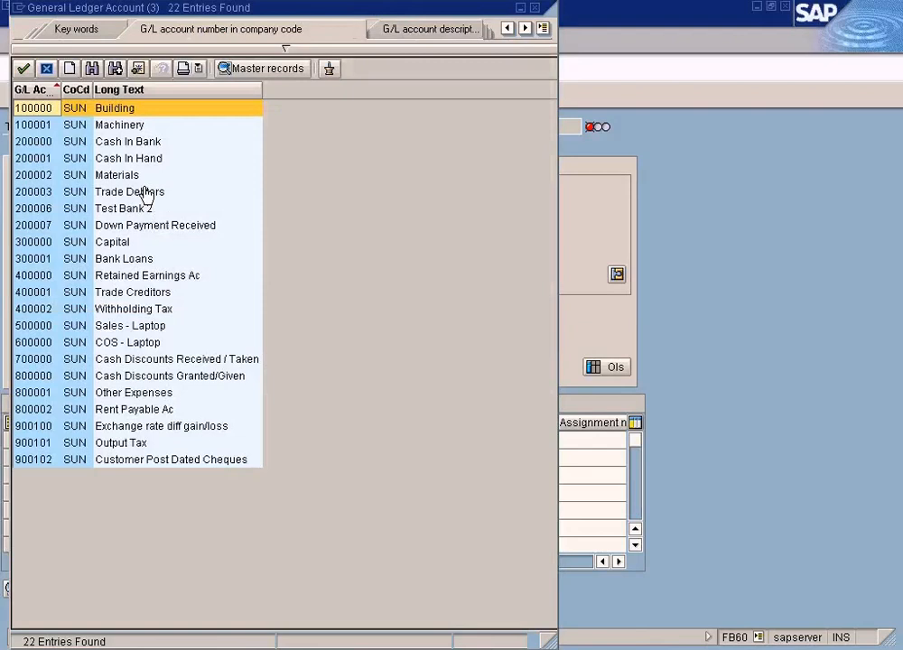
{"action": "double_click", "coordinate": [168, 342]}
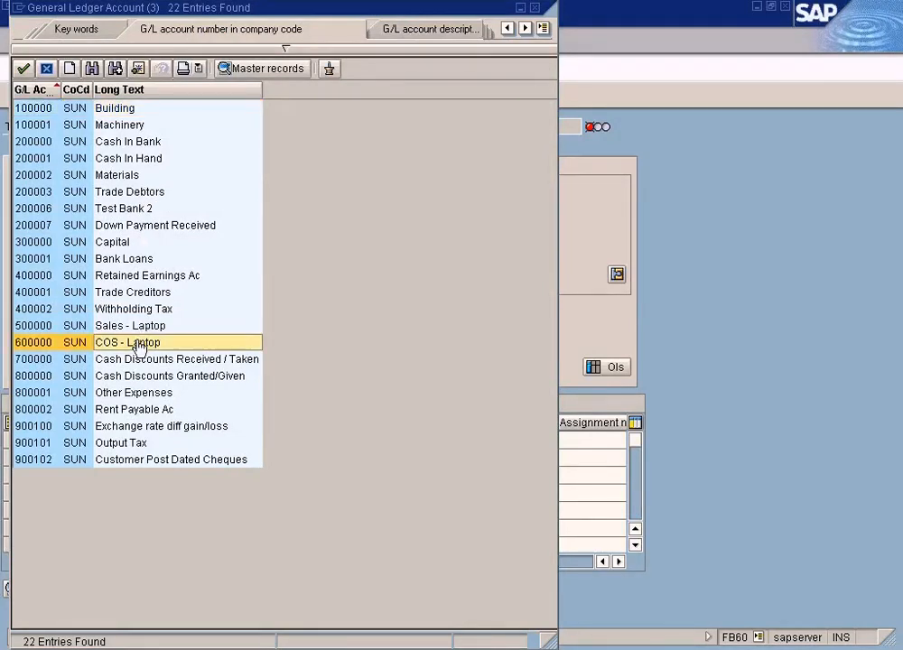
{"action": "left_click", "coordinate": [251, 444]}
{"action": "type", "text": "1000"}
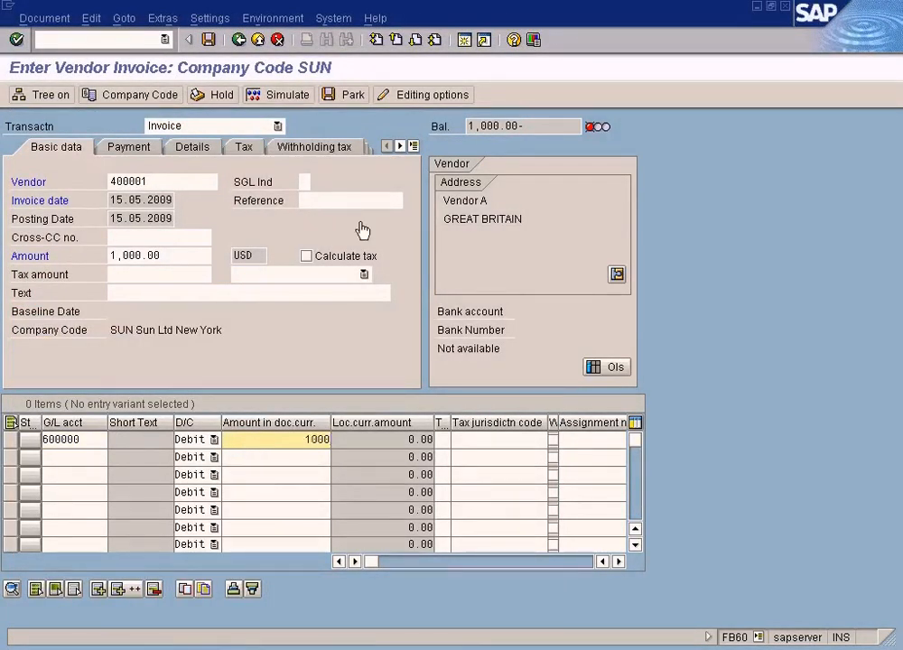
- Simulate the vendor invoice, review the generated line items, and return to invoice entry
{"action": "left_click", "coordinate": [297, 97]}
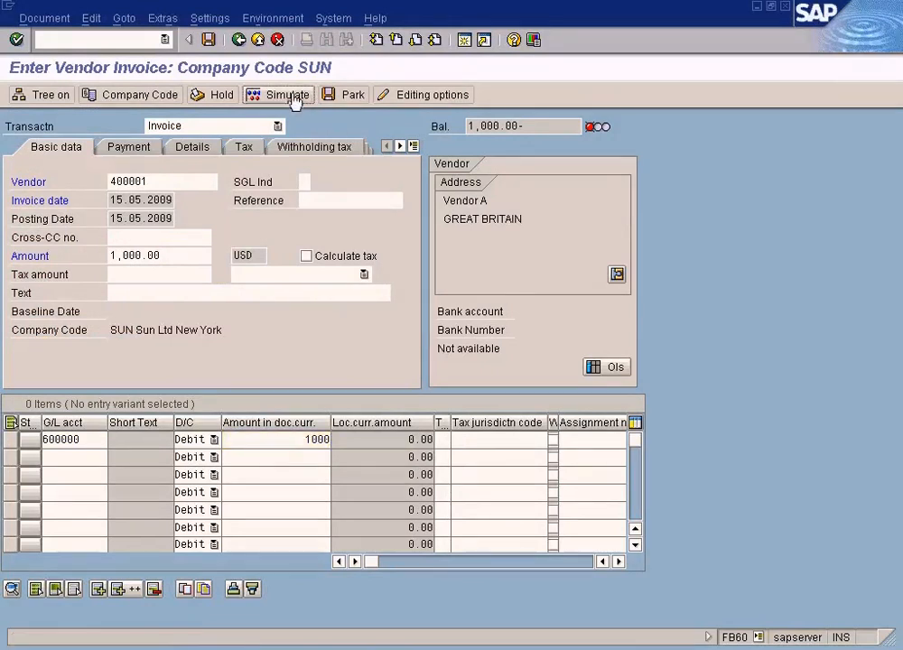
{"action": "left_click", "coordinate": [297, 97]}
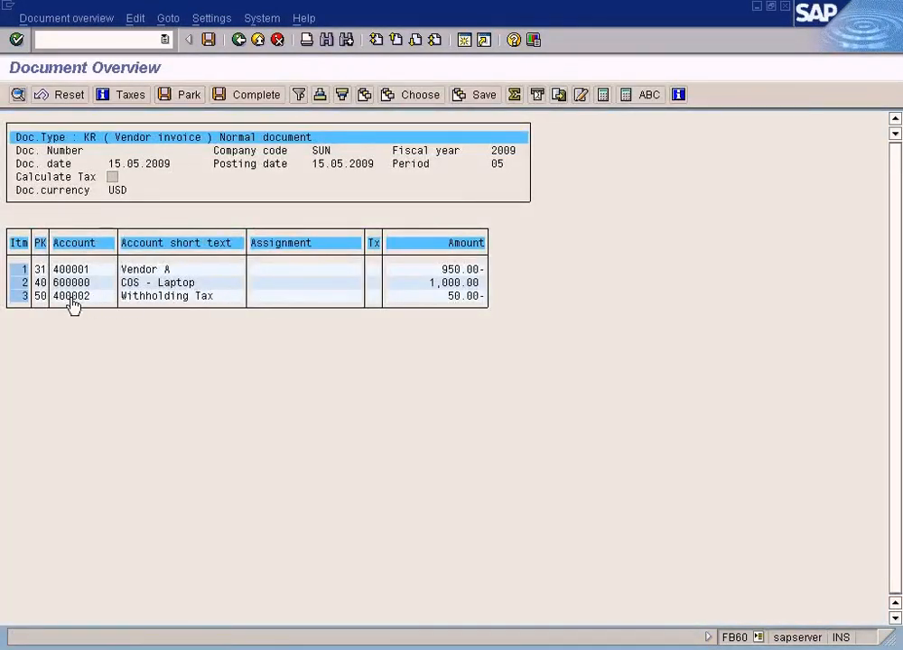
{"action": "left_click", "coordinate": [240, 42]}
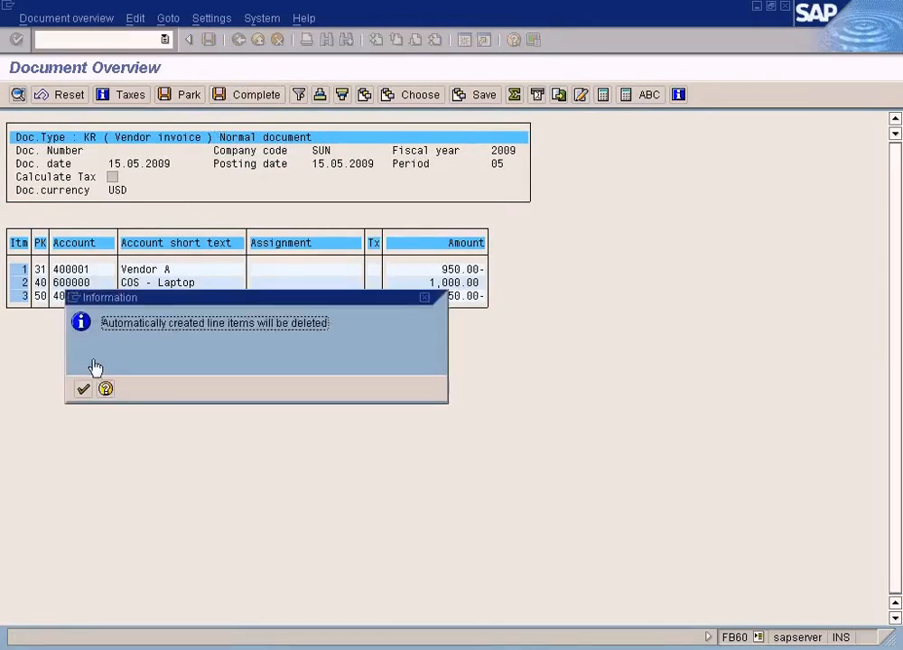
{"action": "left_click", "coordinate": [82, 390]}
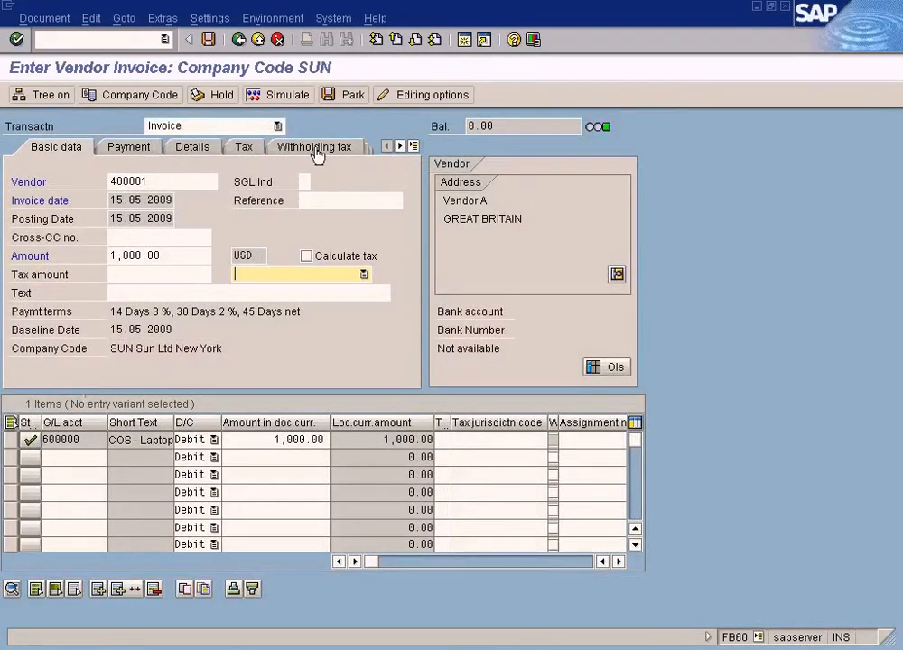
- Open the invoice's withholding tax data, simulate with the base and tax amounts blank, and return to invoice entry
{"action": "left_click", "coordinate": [317, 148]}
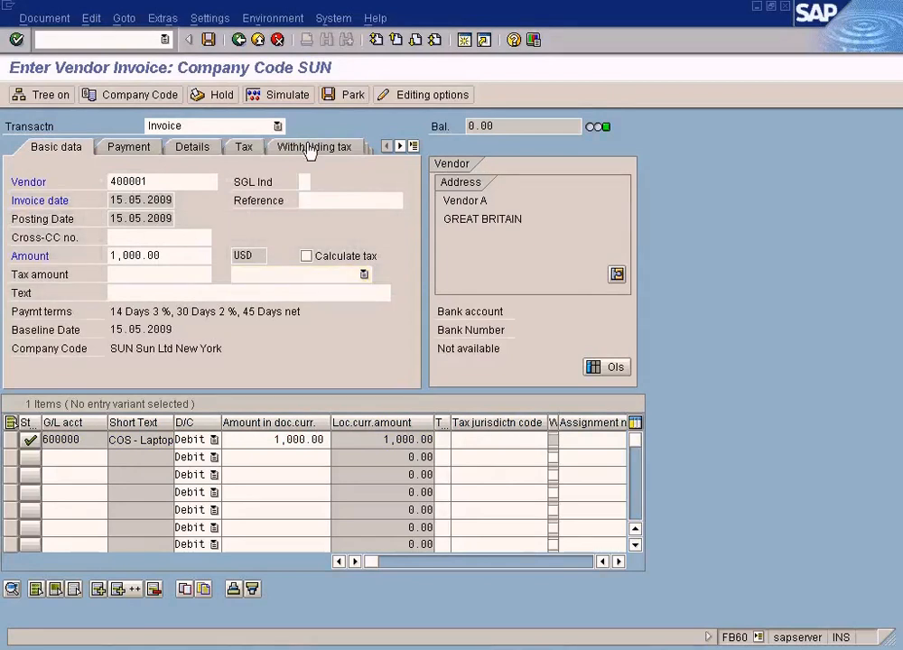
{"action": "left_click", "coordinate": [309, 147]}
{"action": "key", "text": "Return"}
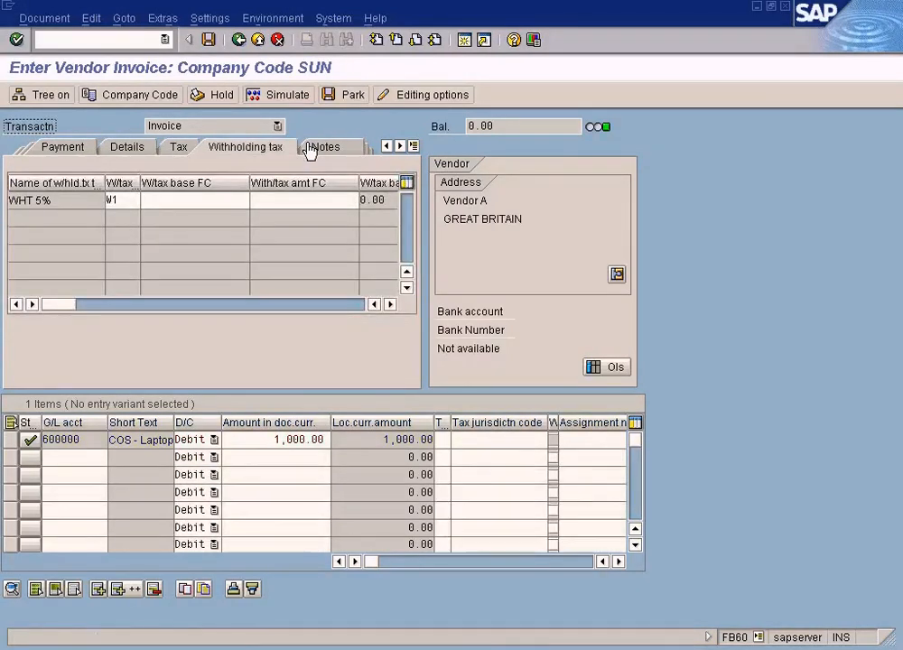
{"action": "left_click", "coordinate": [194, 206]}
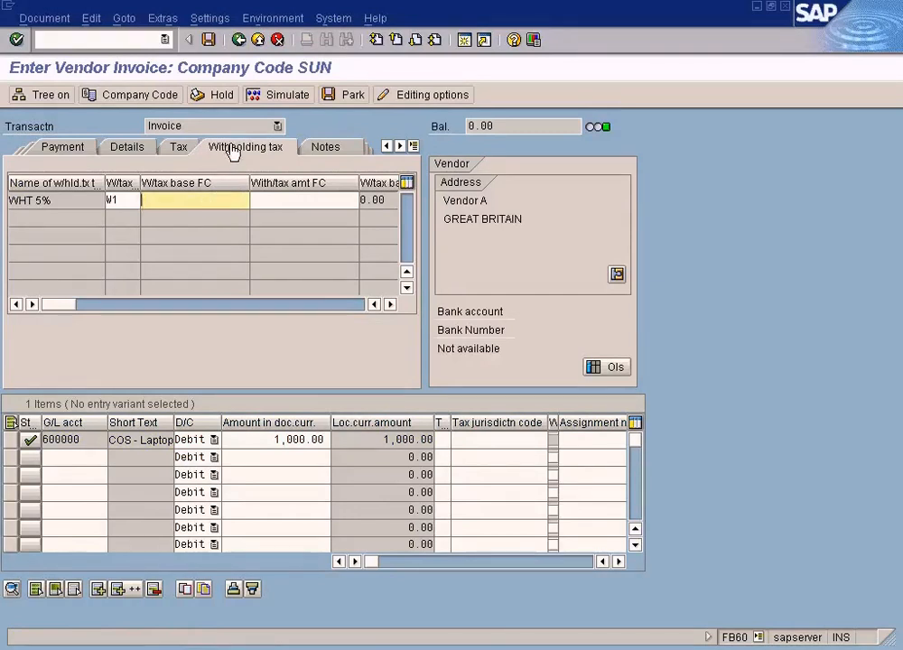
{"action": "left_click", "coordinate": [276, 97]}
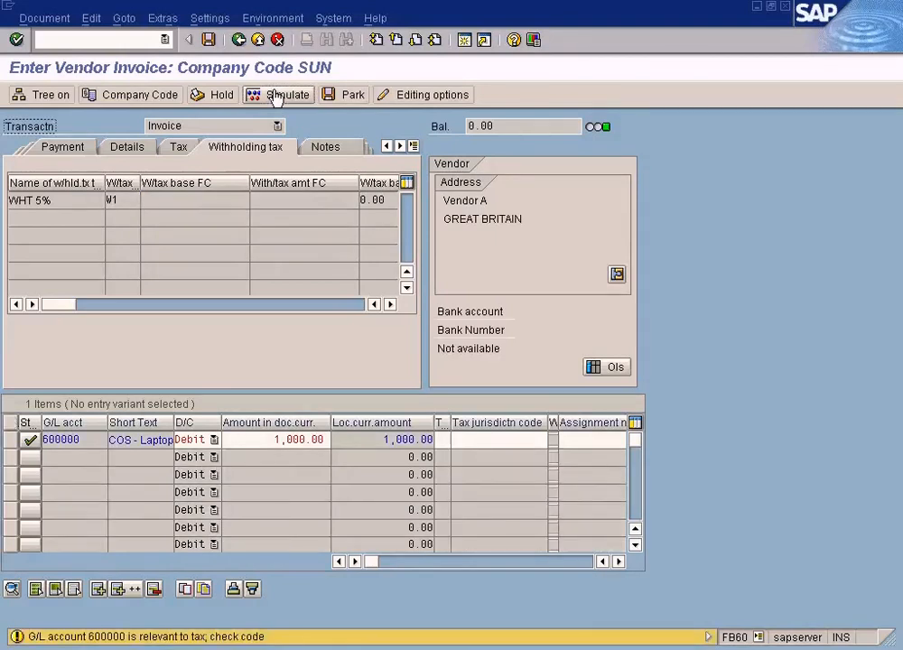
{"action": "left_click", "coordinate": [276, 97]}
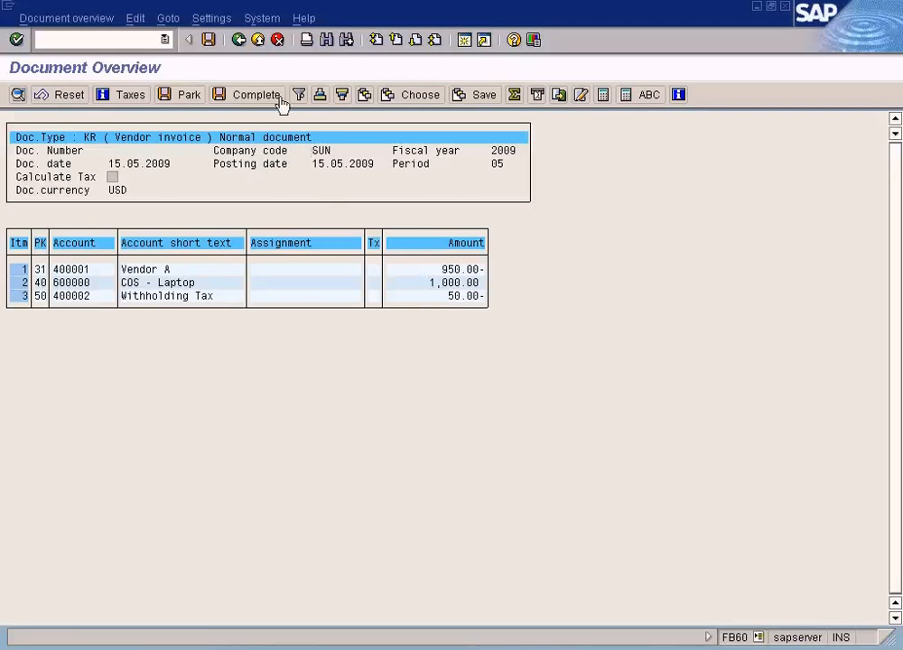
{"action": "left_click", "coordinate": [238, 40]}
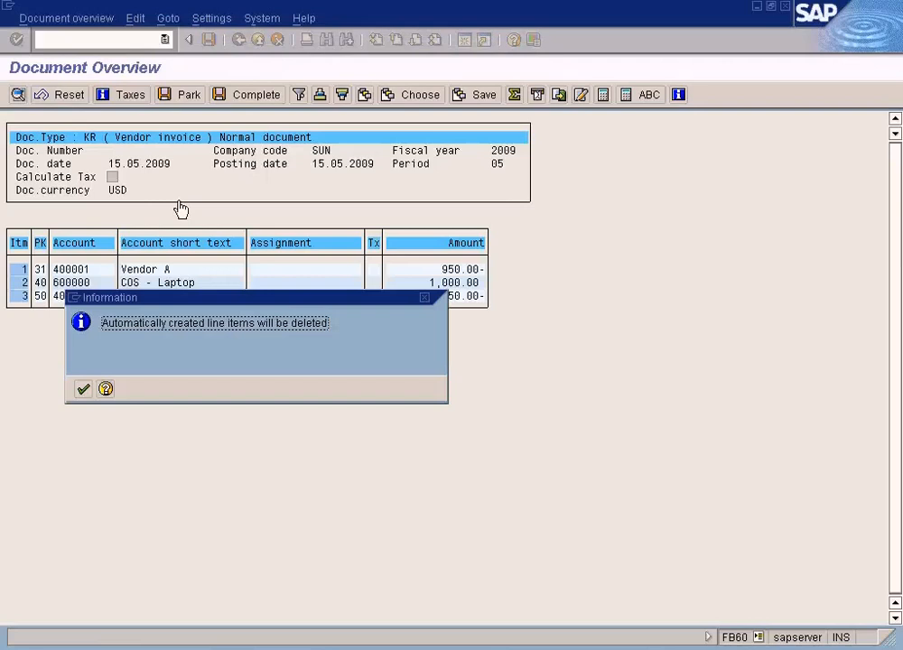
{"action": "left_click", "coordinate": [82, 388]}
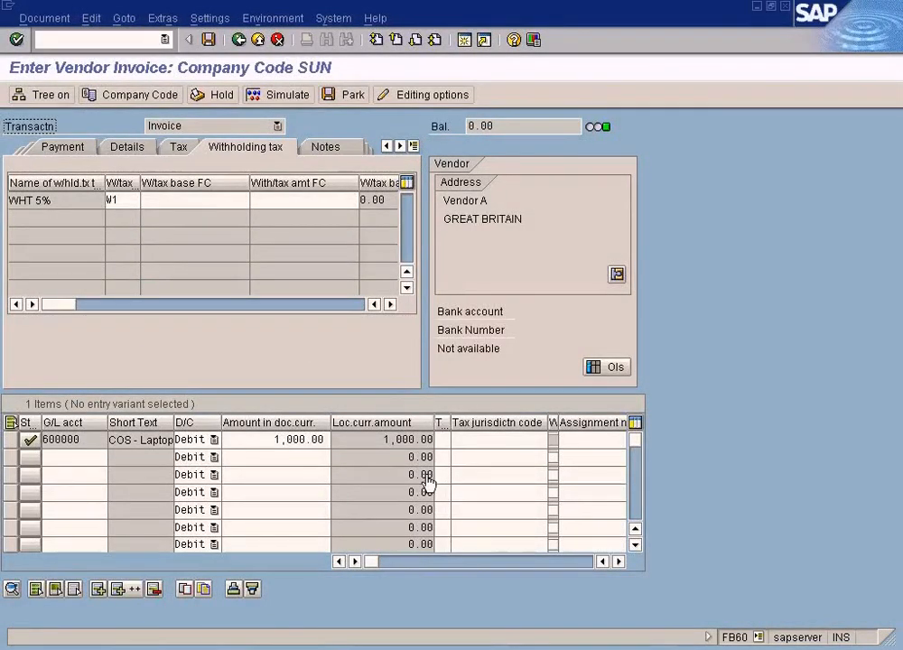
- Switch to the Display IMG session, view the definition of withholding tax code W1, and return to the vendor invoice
{"action": "left_click", "coordinate": [419, 649]}
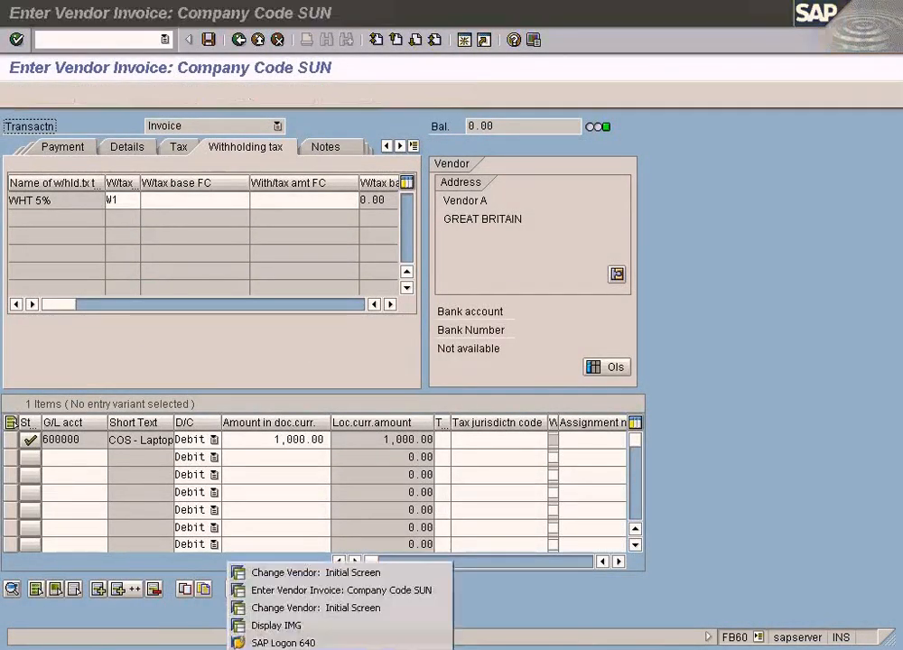
{"action": "left_click", "coordinate": [312, 625]}
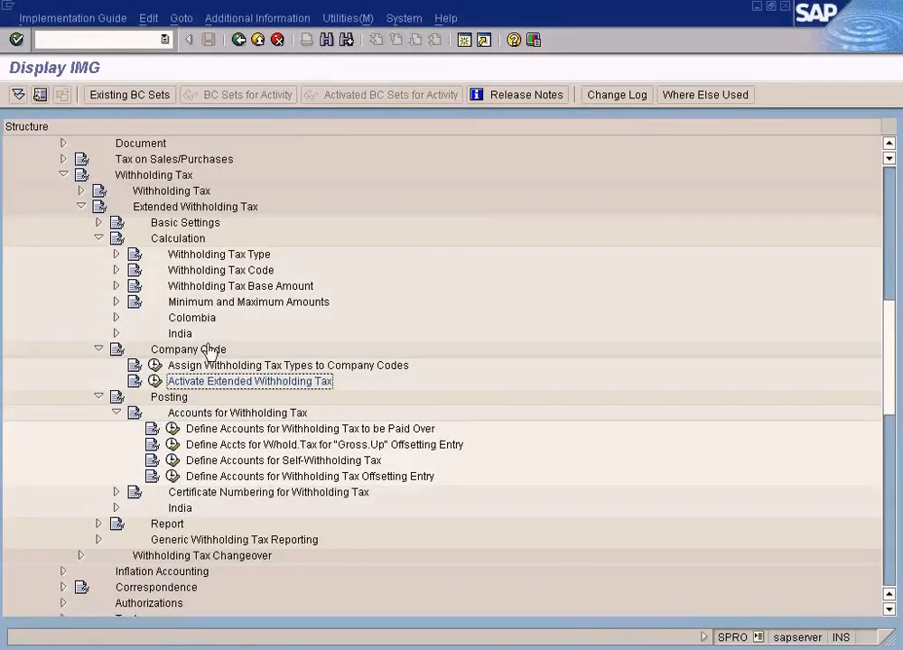
{"action": "left_click", "coordinate": [116, 270]}
{"action": "left_click", "coordinate": [171, 287]}
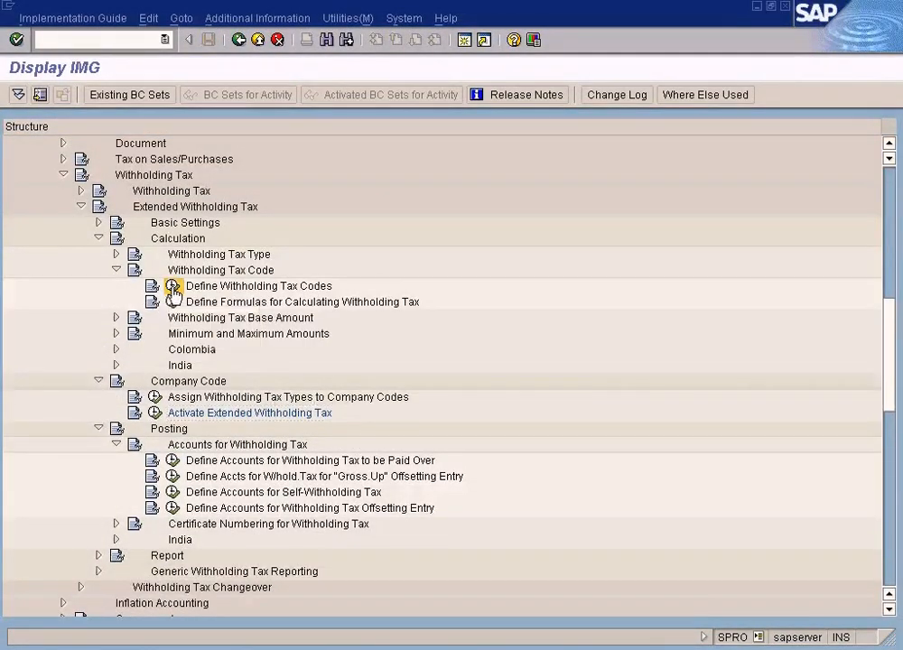
{"action": "left_click", "coordinate": [42, 271]}
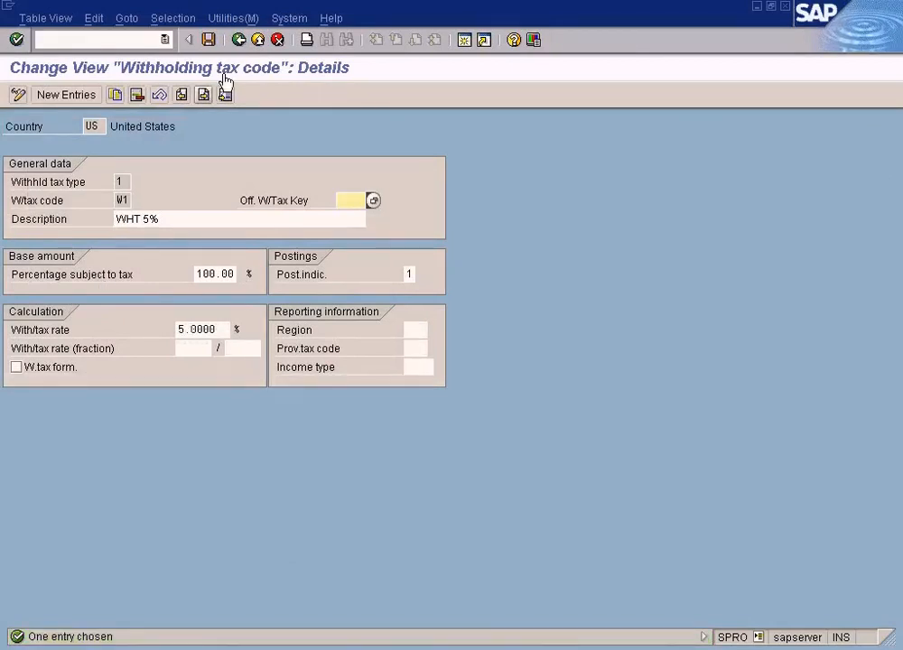
{"action": "left_click", "coordinate": [259, 40]}
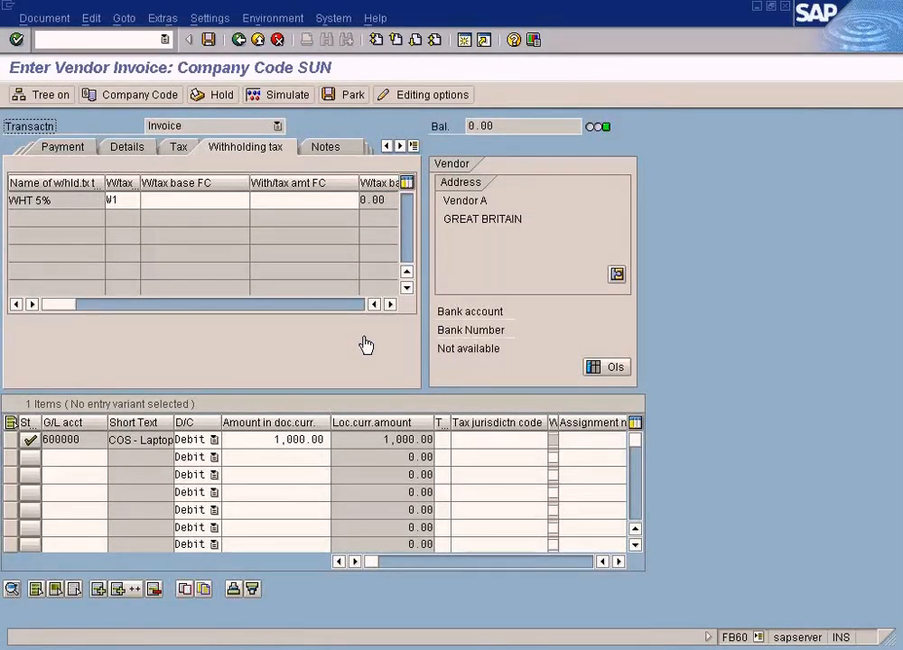
- Enter a withholding tax amount of 100 on the WHT 5% line and try to simulate the invoice
{"action": "left_click", "coordinate": [232, 200]}
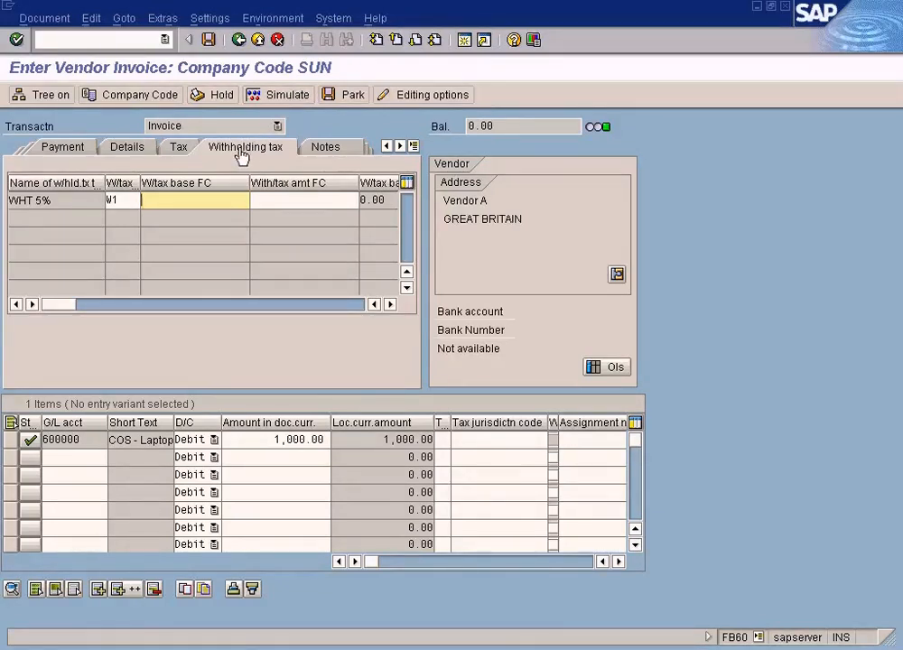
{"action": "left_click", "coordinate": [306, 201]}
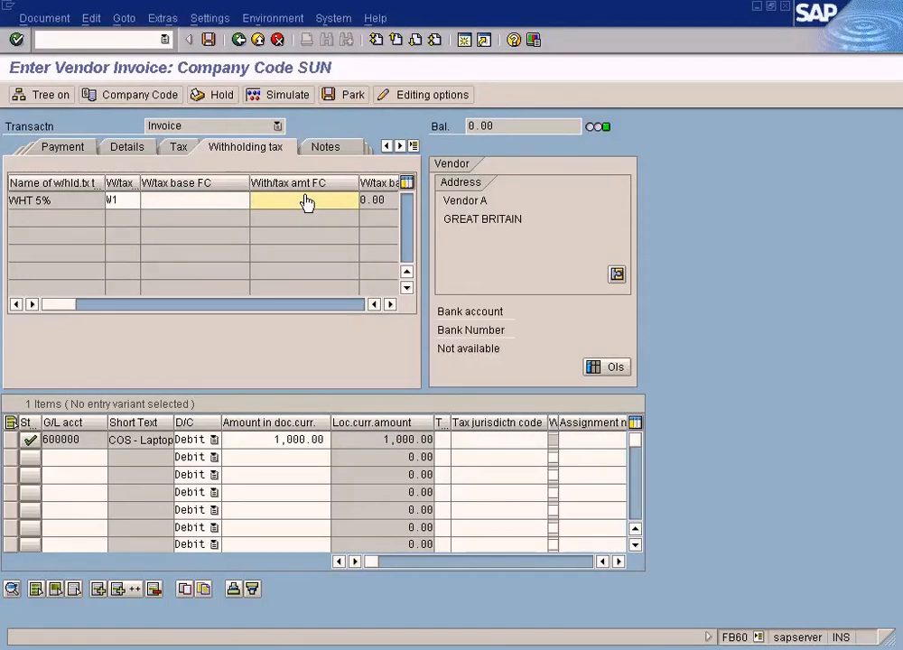
{"action": "type", "text": "100"}
{"action": "left_click_drag", "start_coordinate": [286, 209], "coordinate": [246, 208]}
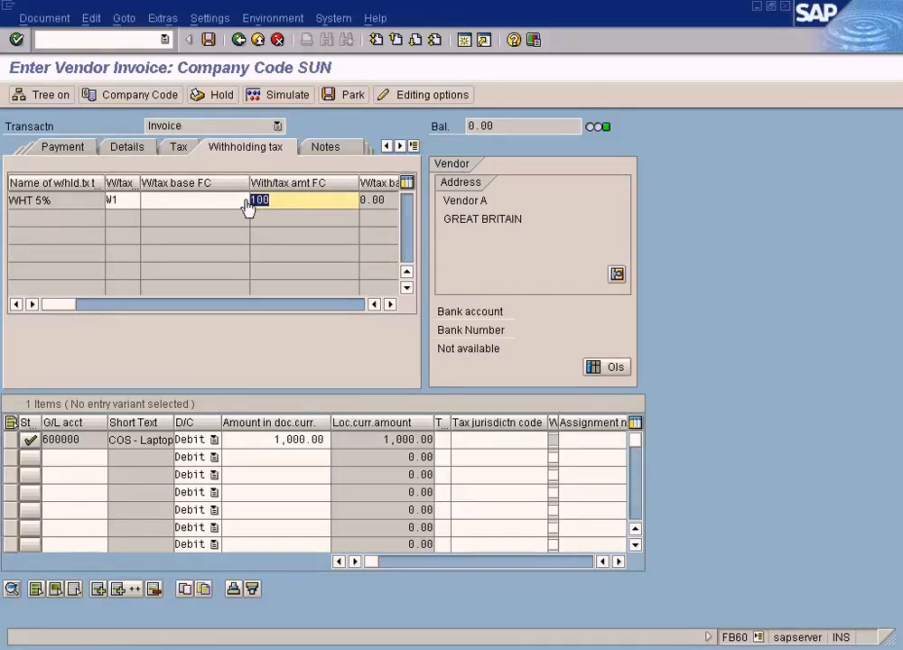
{"action": "left_click", "coordinate": [283, 106]}
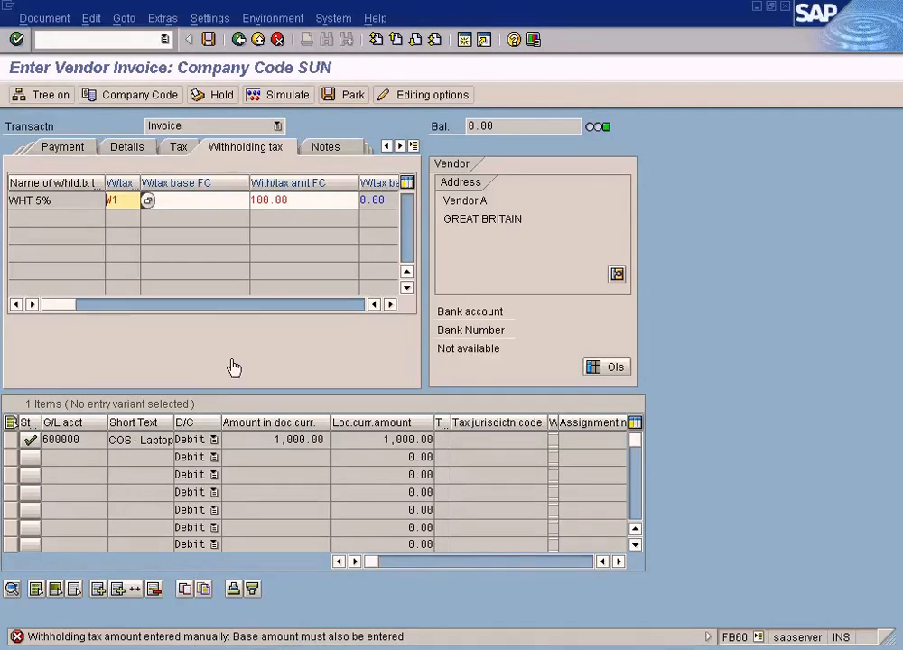
- Set the withholding tax base on the WHT 5% line to 1000 and simulate the invoice
{"action": "left_click", "coordinate": [203, 205]}
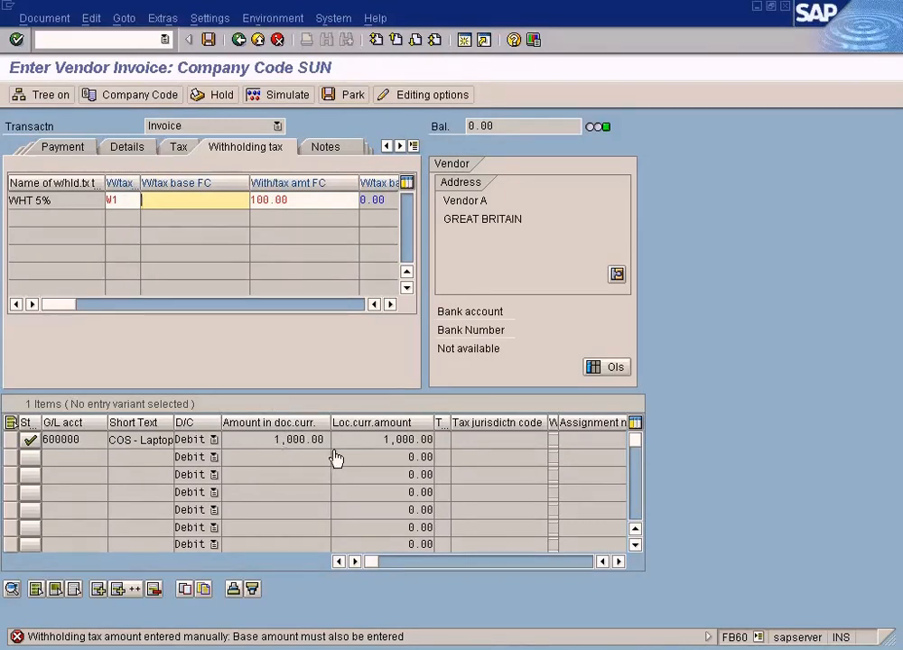
{"action": "type", "text": "1000"}
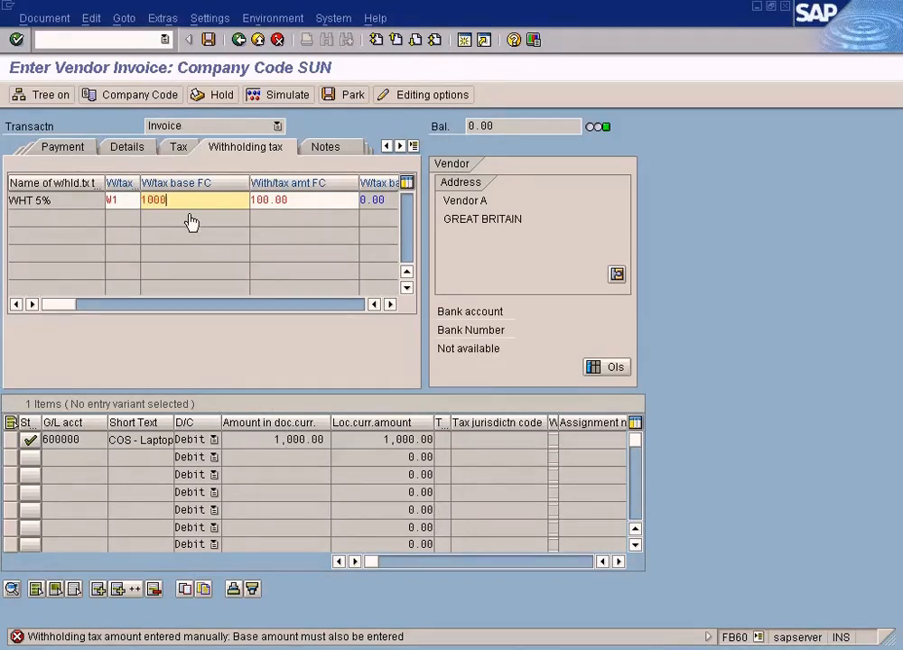
{"action": "left_click", "coordinate": [276, 96]}
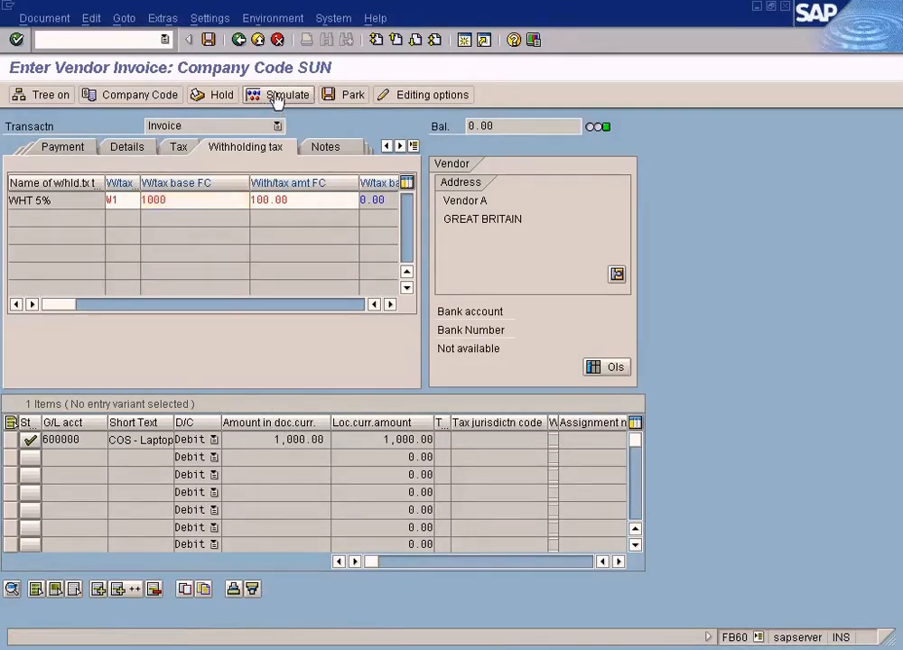
{"action": "left_click", "coordinate": [276, 98]}
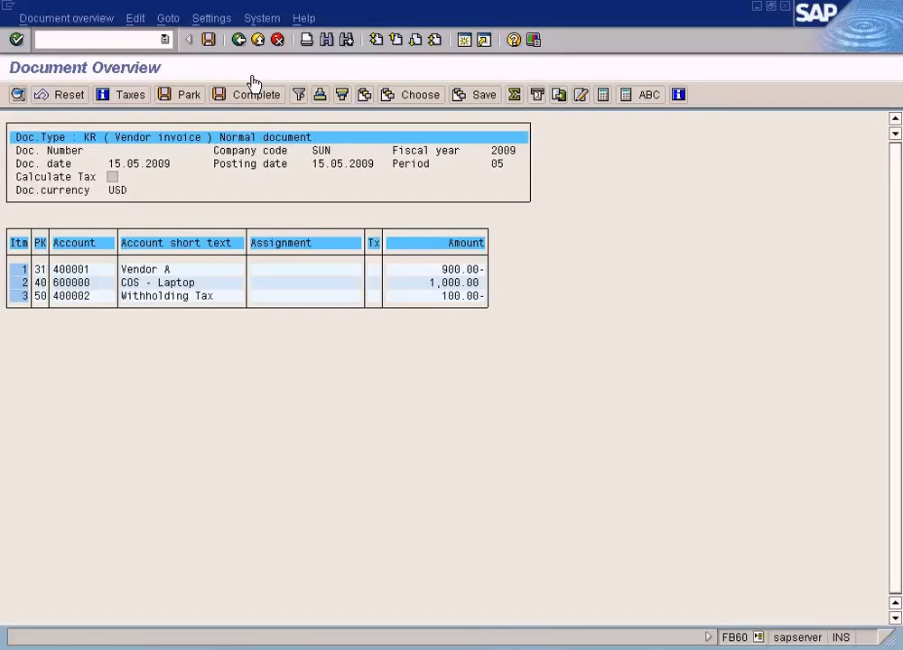
- Post the simulated invoice and display the posted document for company code SUN, fiscal year 2009
{"action": "left_click", "coordinate": [209, 41]}
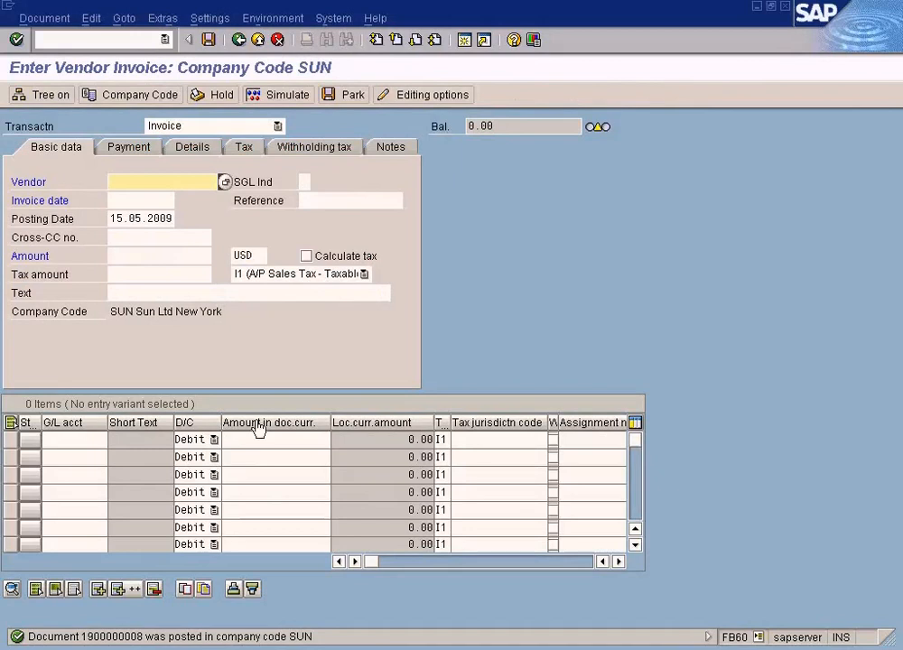
{"action": "left_click", "coordinate": [44, 18]}
{"action": "left_click", "coordinate": [45, 57]}
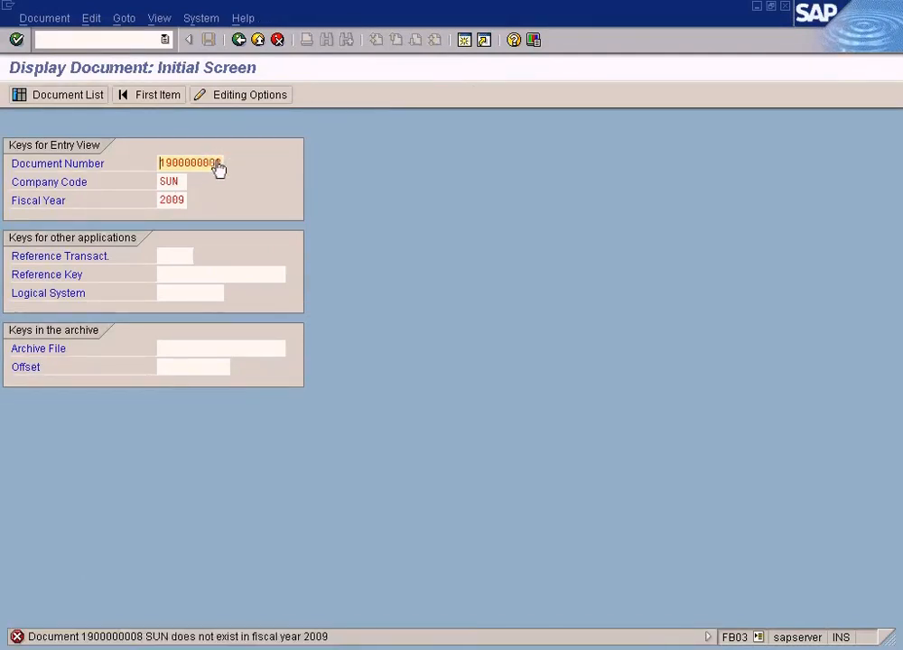
{"action": "left_click", "coordinate": [93, 96]}
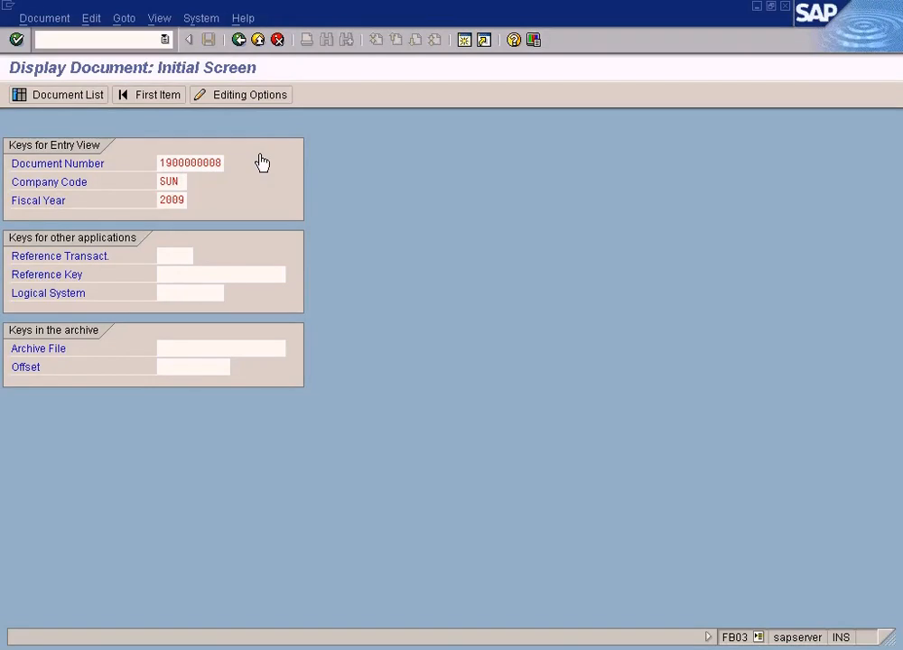
{"action": "key", "text": "Return"}
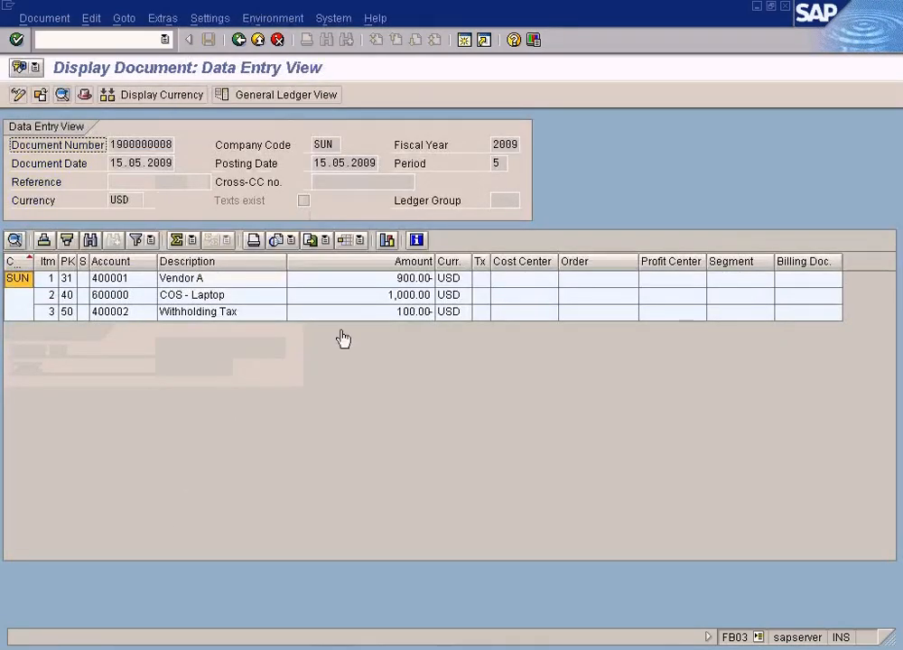
- Examine the posted document's number and the amounts on the Vendor A, COS - Laptop and Withholding Tax lines
{"action": "left_click", "coordinate": [391, 314]}
{"action": "left_click", "coordinate": [109, 149]}
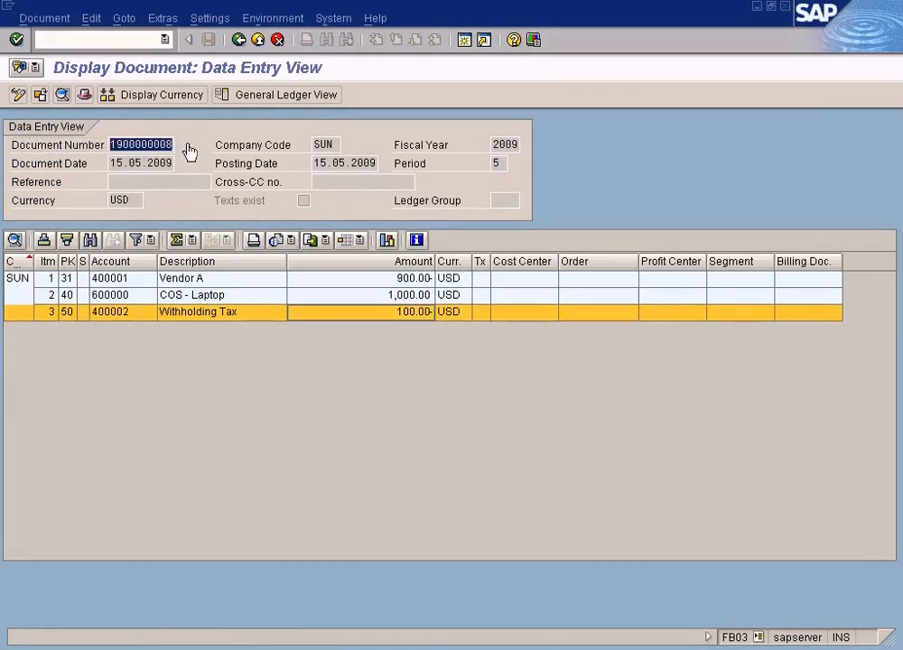
{"action": "left_click", "coordinate": [404, 279]}
{"action": "left_click", "coordinate": [404, 295]}
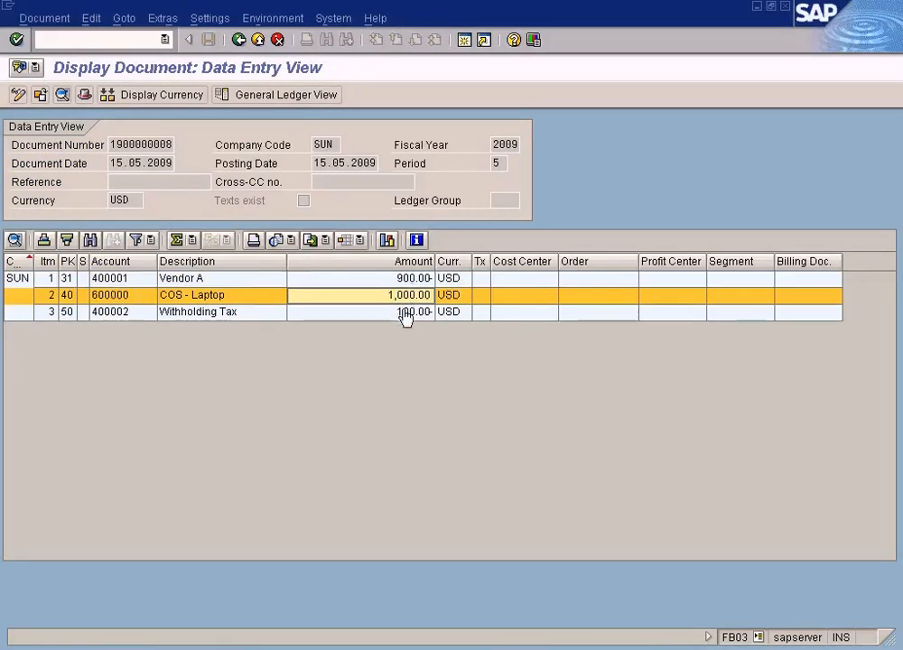
{"action": "left_click", "coordinate": [404, 311]}
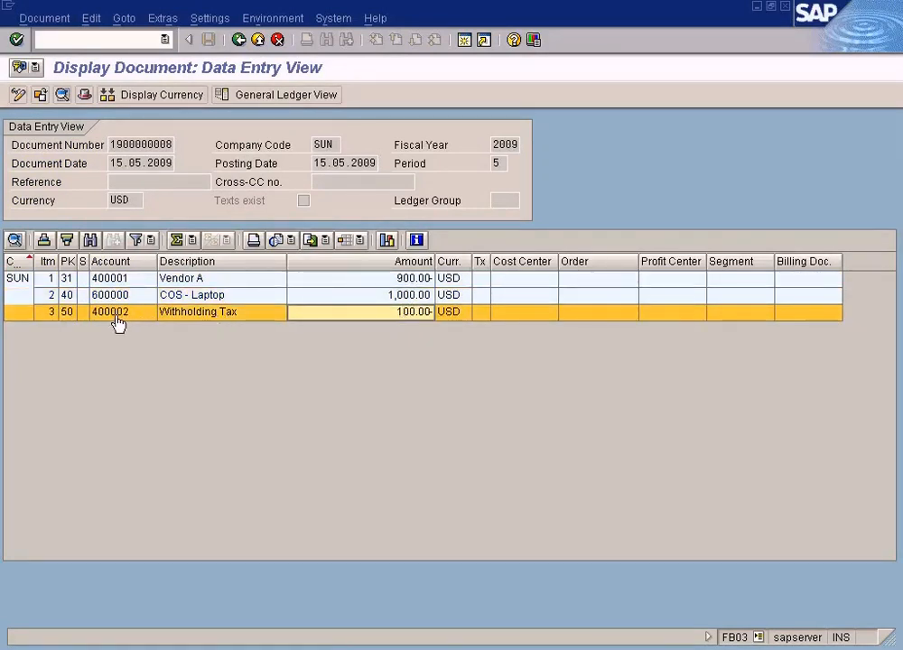
{"action": "left_click", "coordinate": [414, 280]}
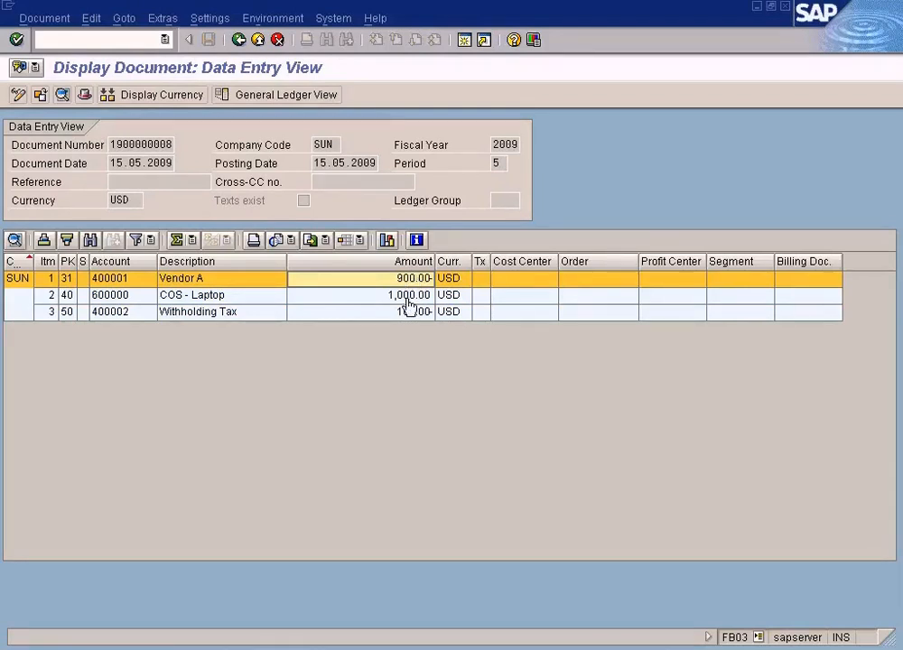
{"action": "left_click", "coordinate": [407, 299]}
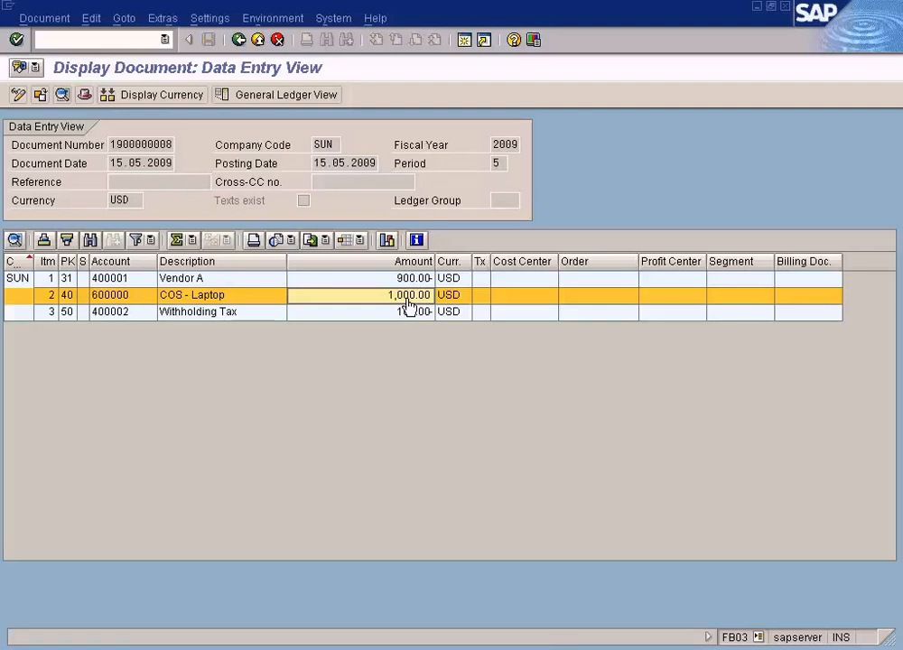
{"action": "left_click", "coordinate": [409, 316]}
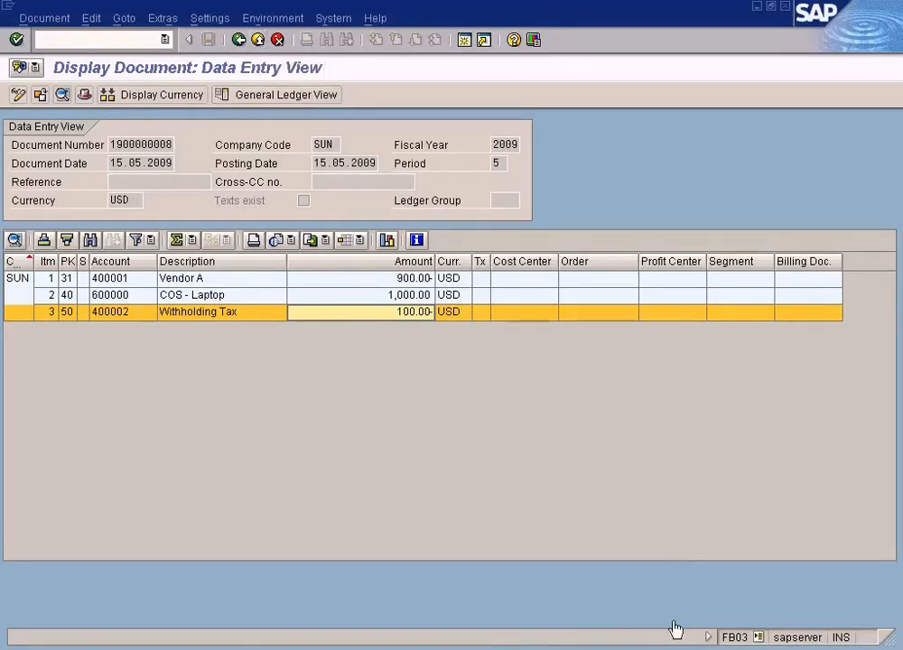
{"action": "left_click", "coordinate": [703, 647]}
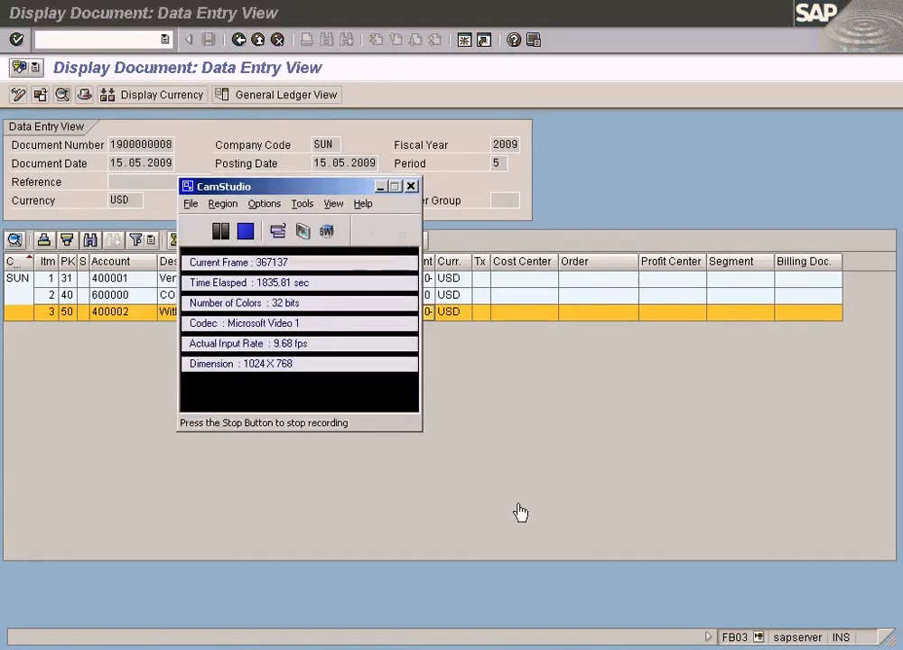
{"action": "left_click", "coordinate": [248, 233]}
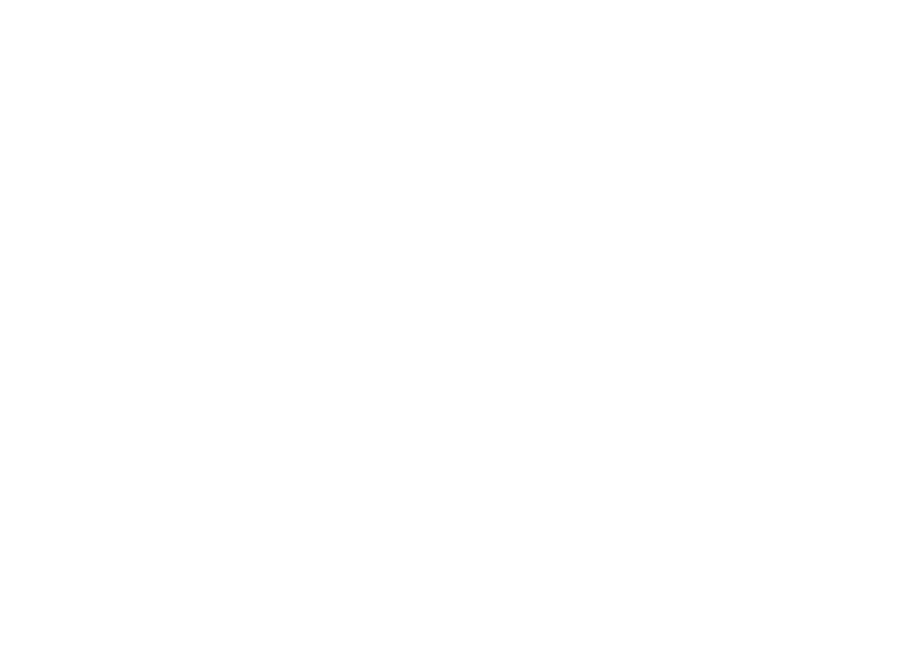